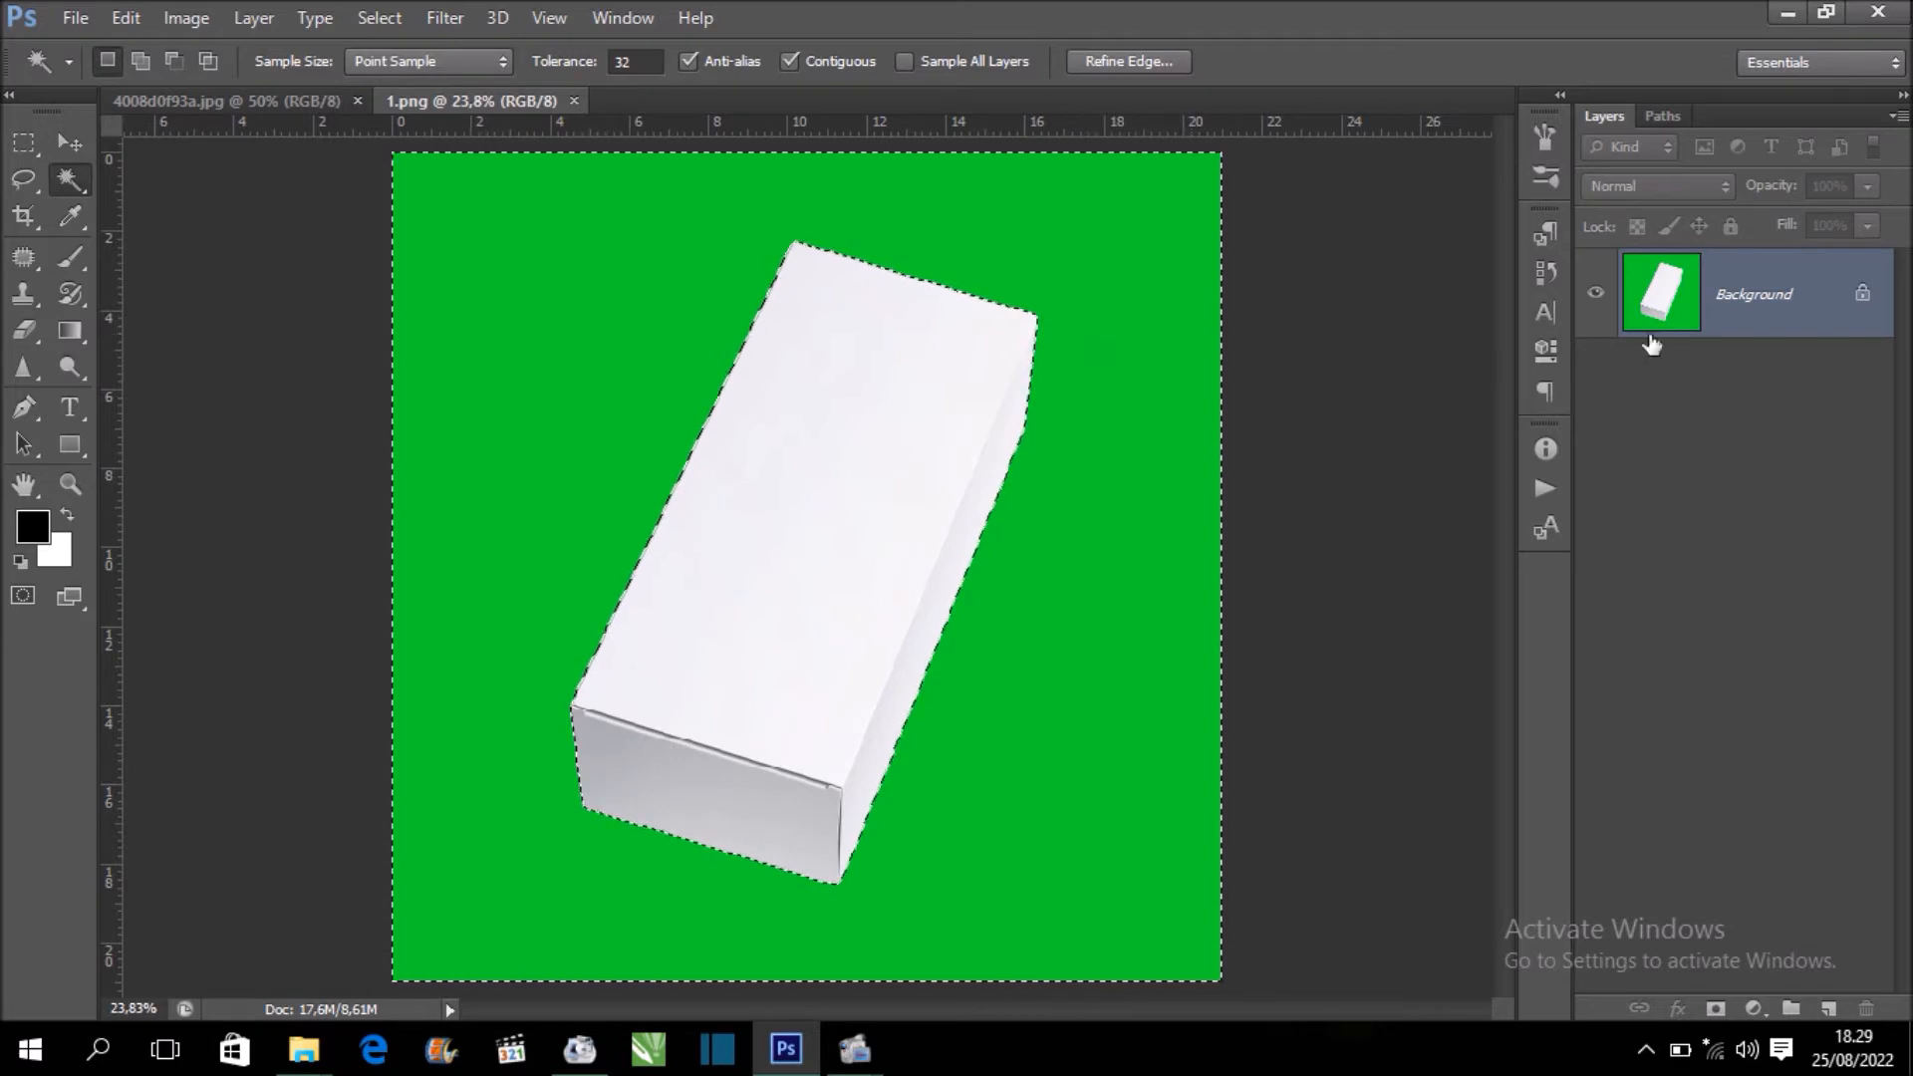
Convert the Background into a regular layer, delete the selected green area around the box, and clear the selection
{"action": "double_click", "coordinate": [1783, 303]}
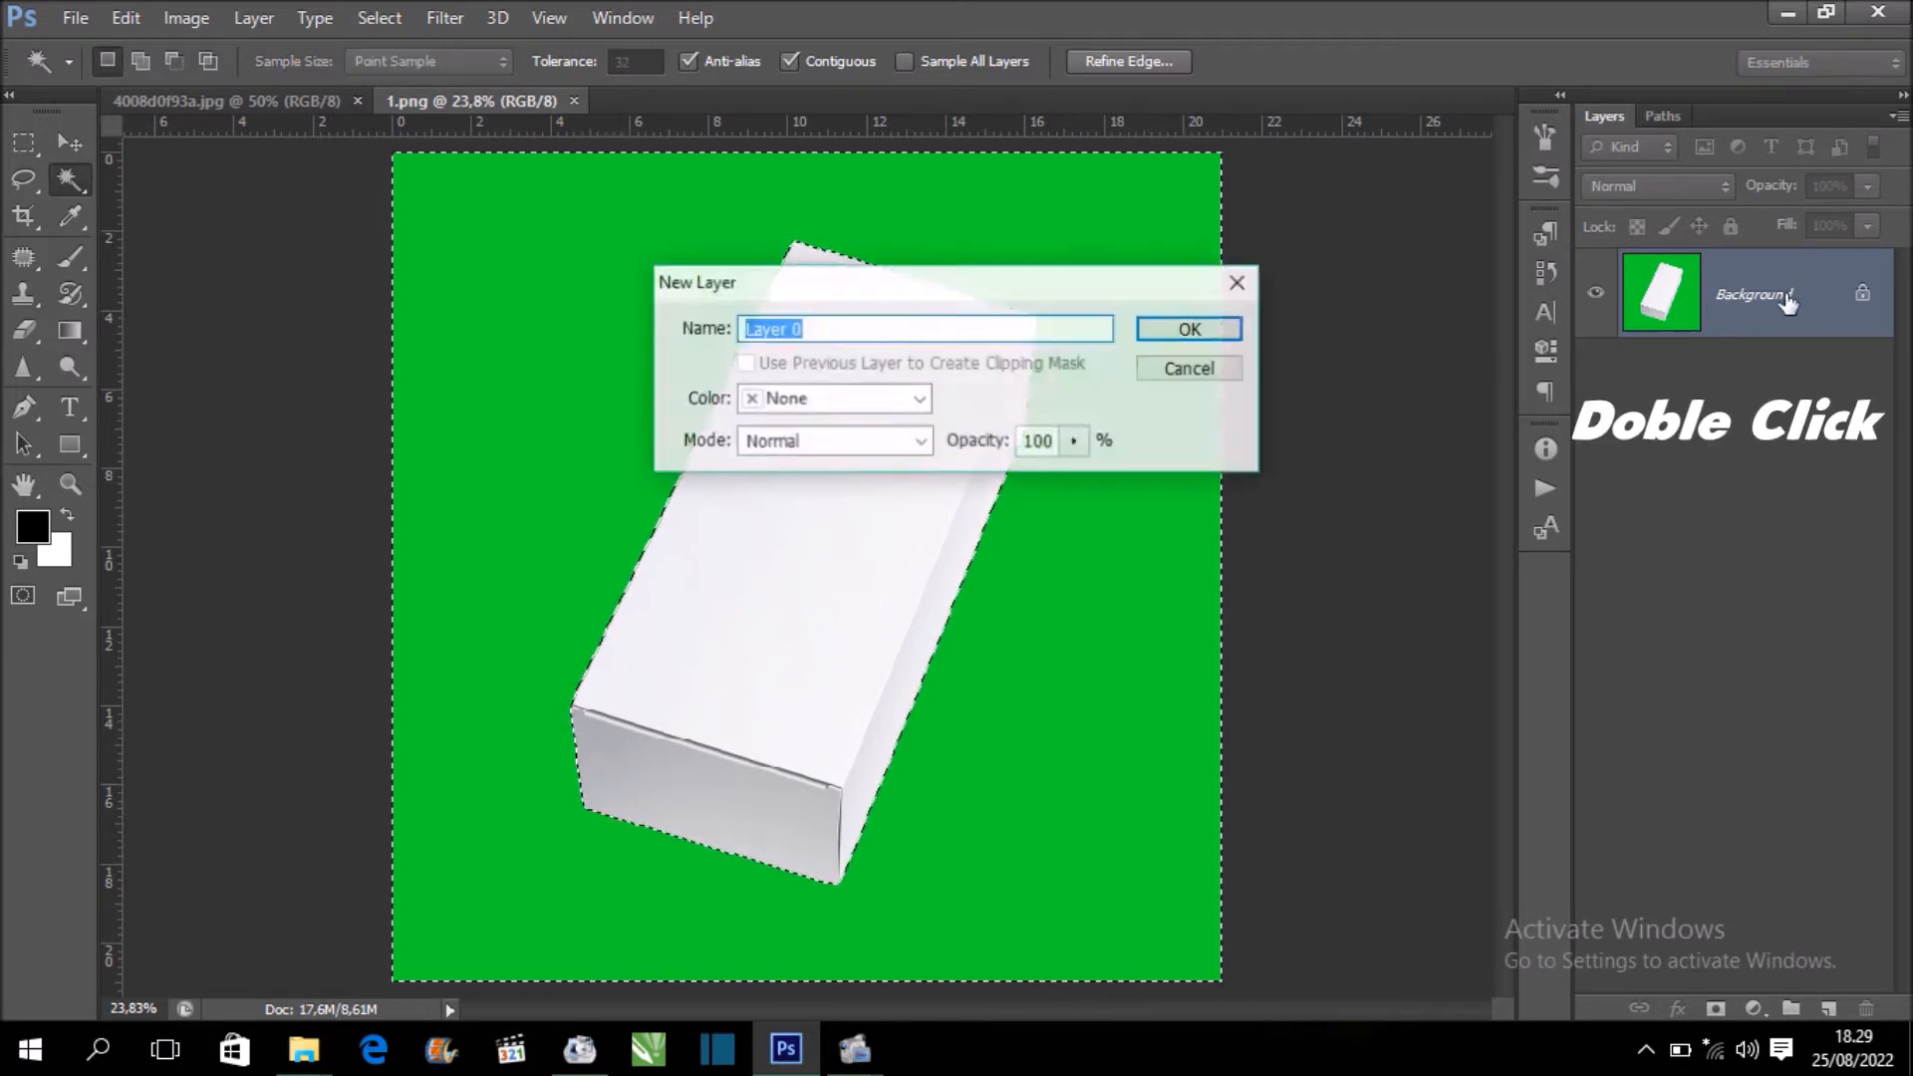
{"action": "left_click", "coordinate": [1228, 329]}
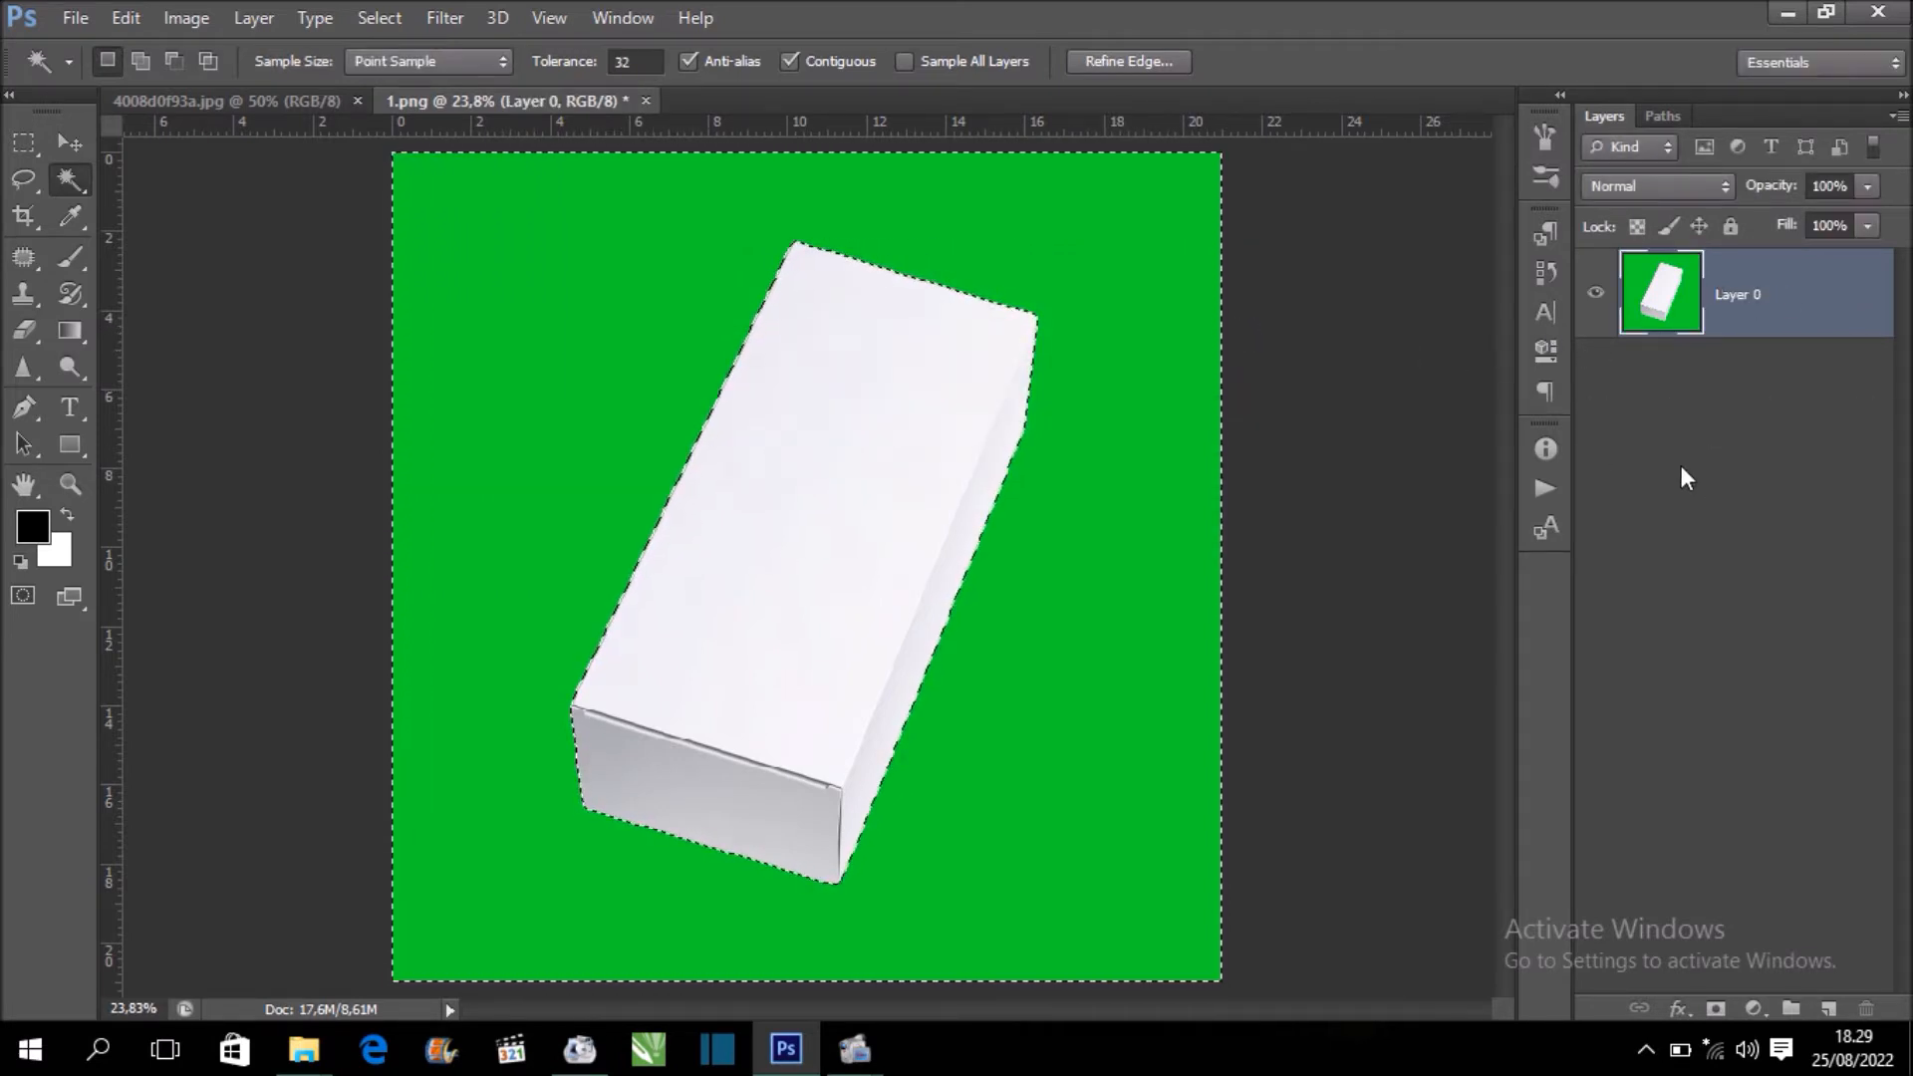
{"action": "key", "text": "Delete"}
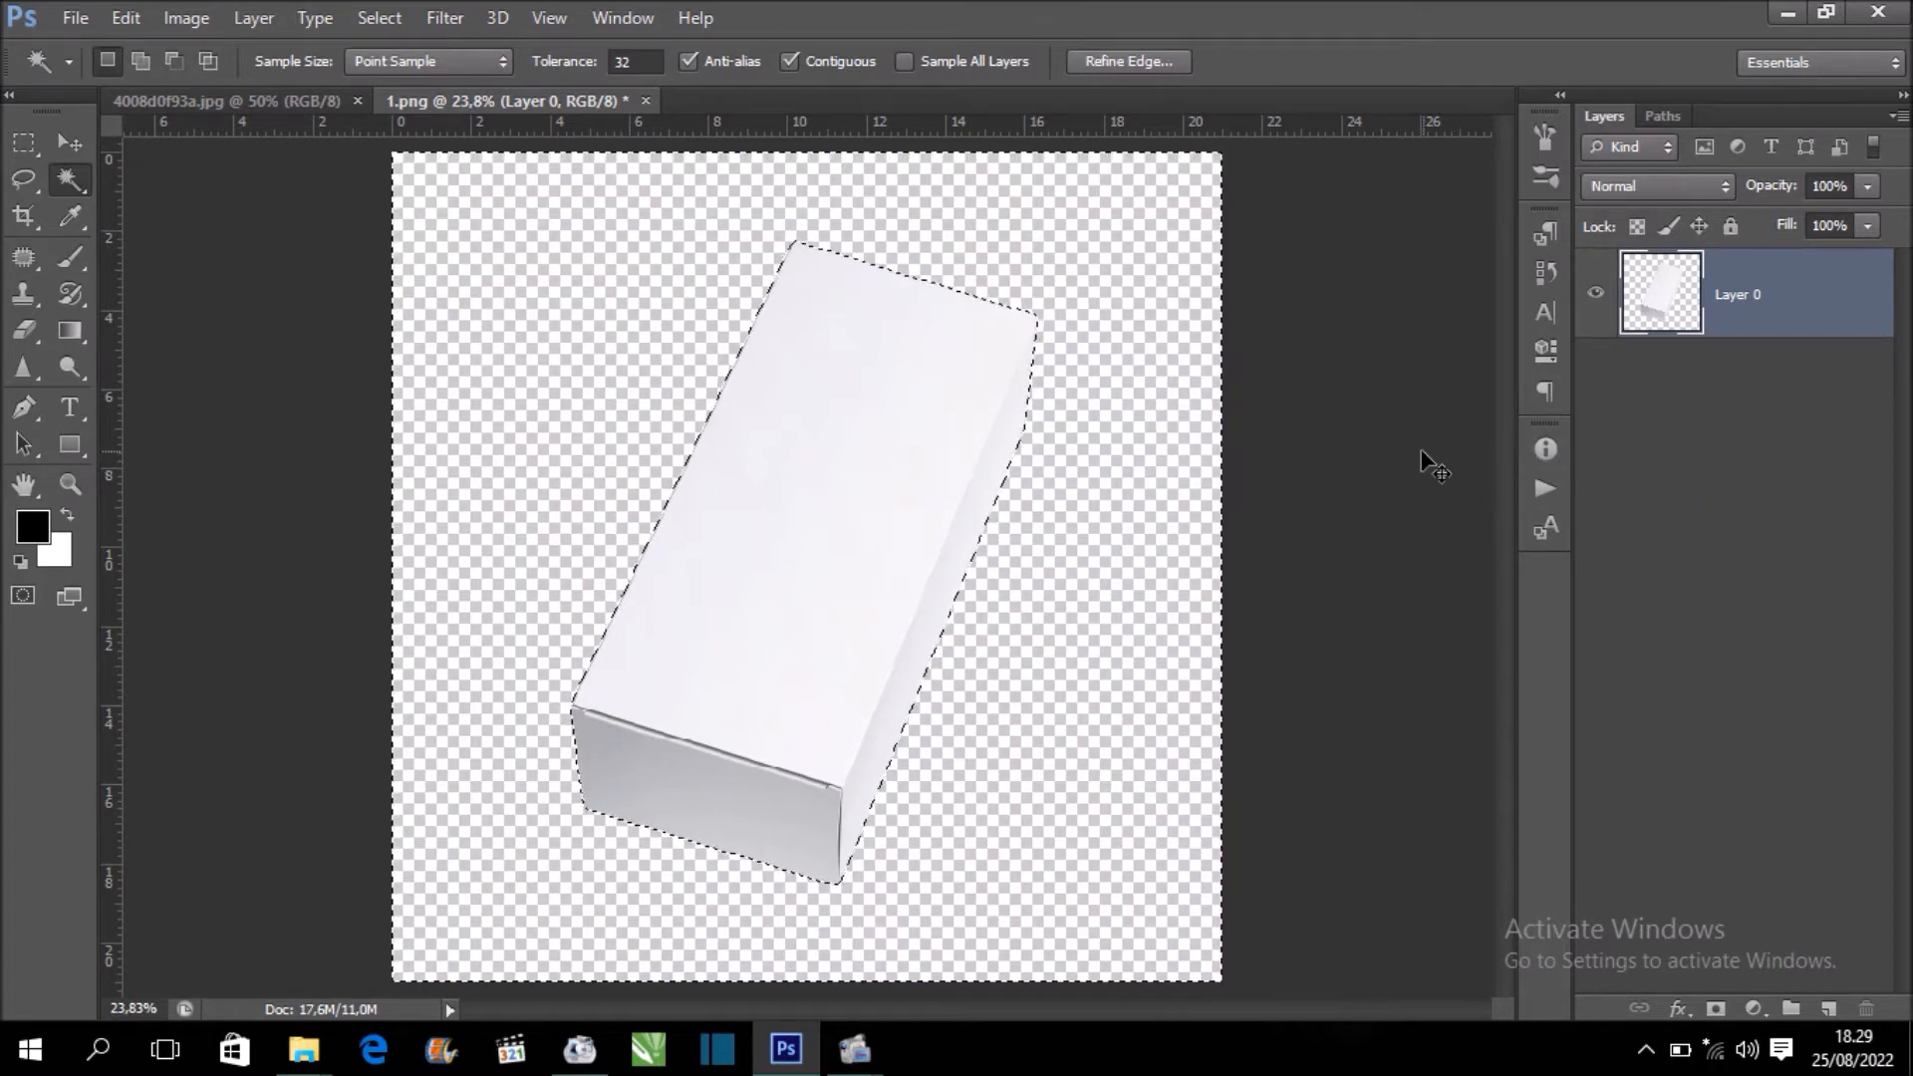
{"action": "key", "text": "ctrl+d"}
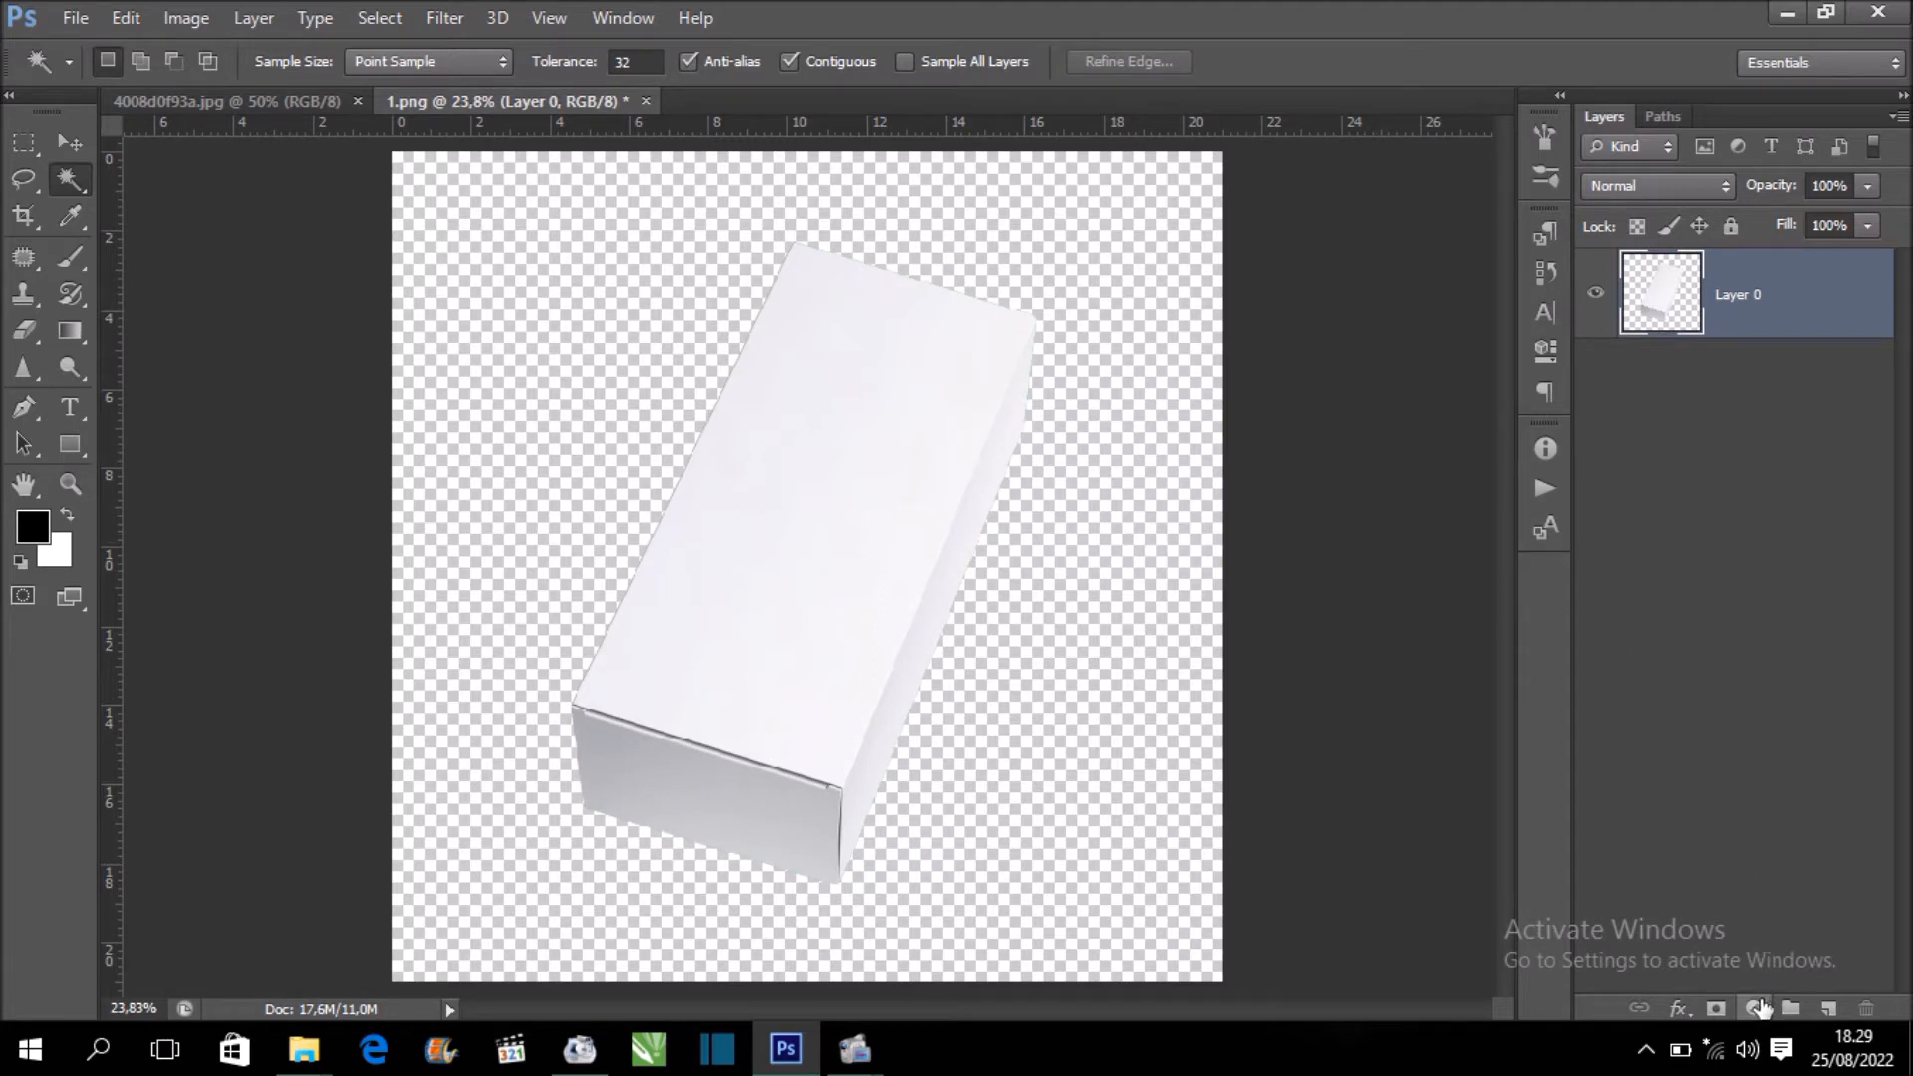
Add a dark grey #3f3e3e solid colour fill layer and place it beneath the box layer
{"action": "left_click", "coordinate": [1754, 1008]}
{"action": "left_click", "coordinate": [1719, 390]}
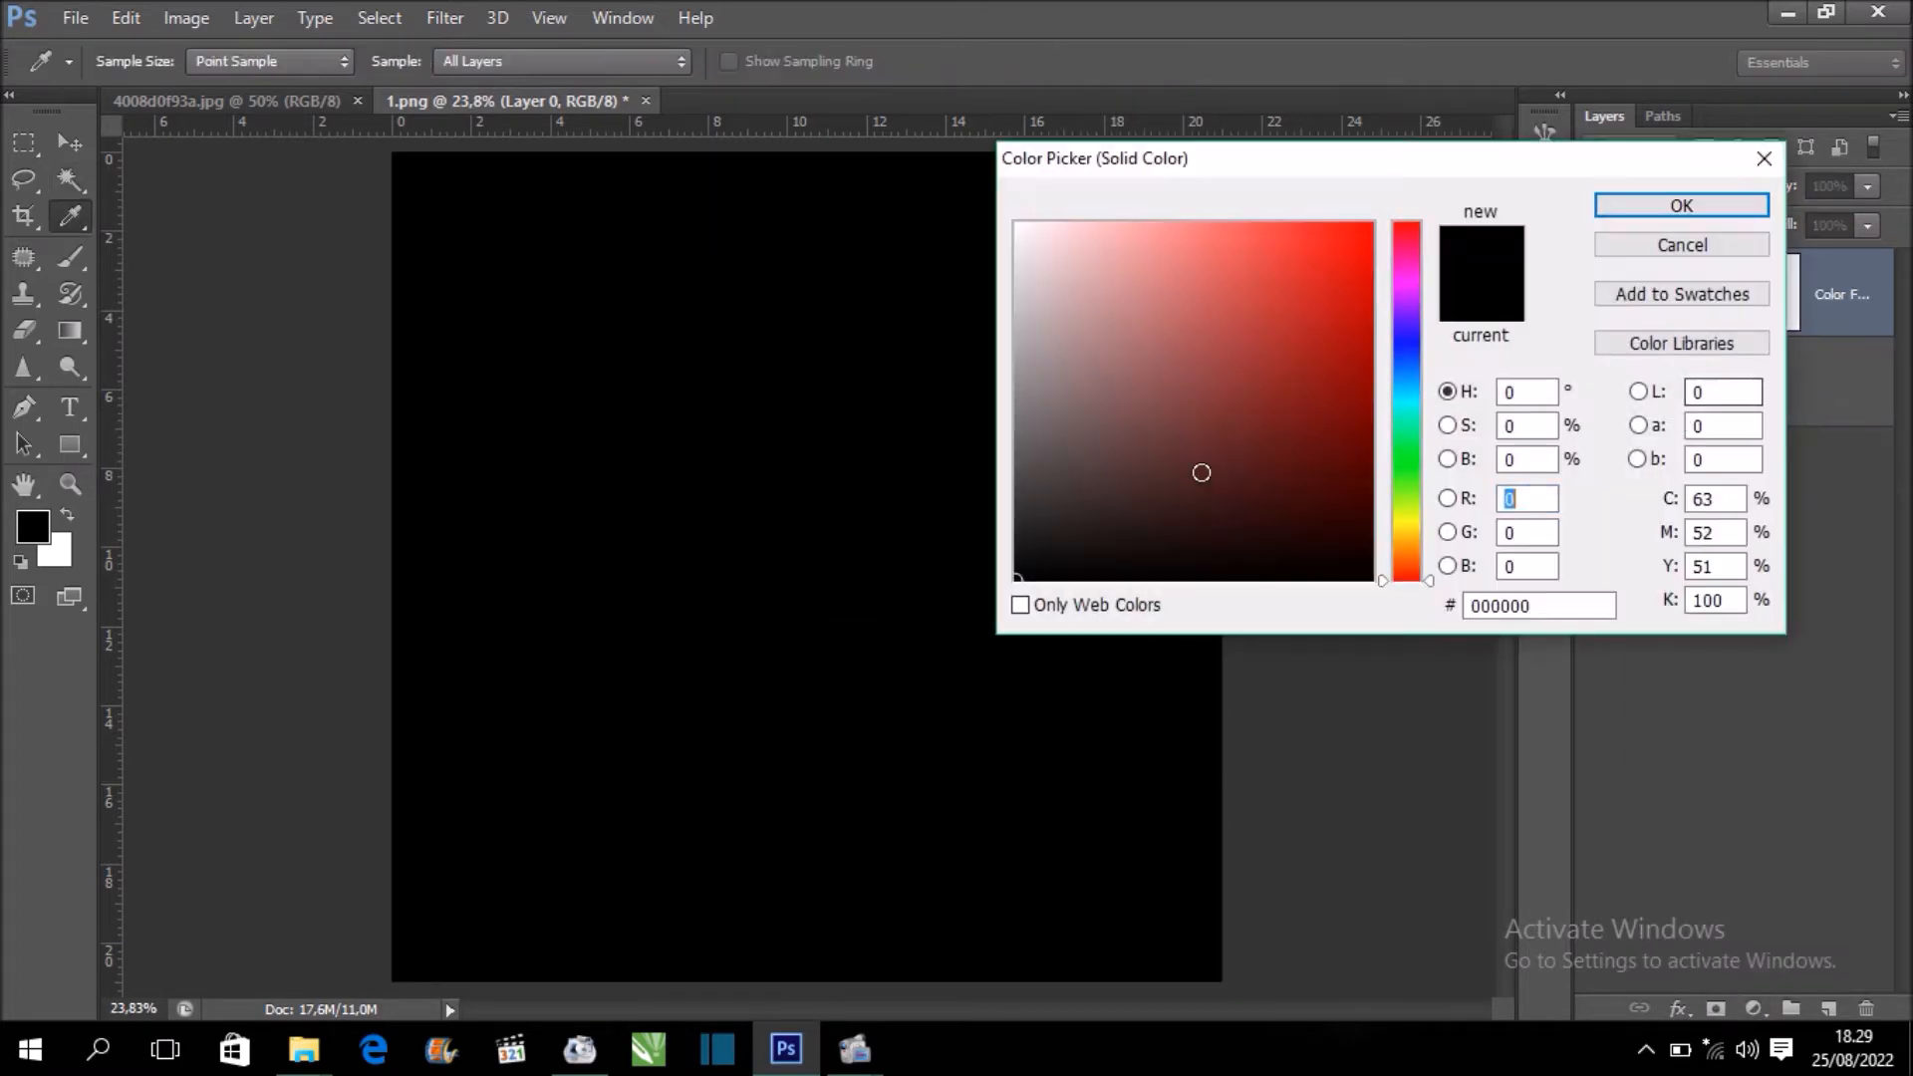
{"action": "left_click", "coordinate": [1020, 492]}
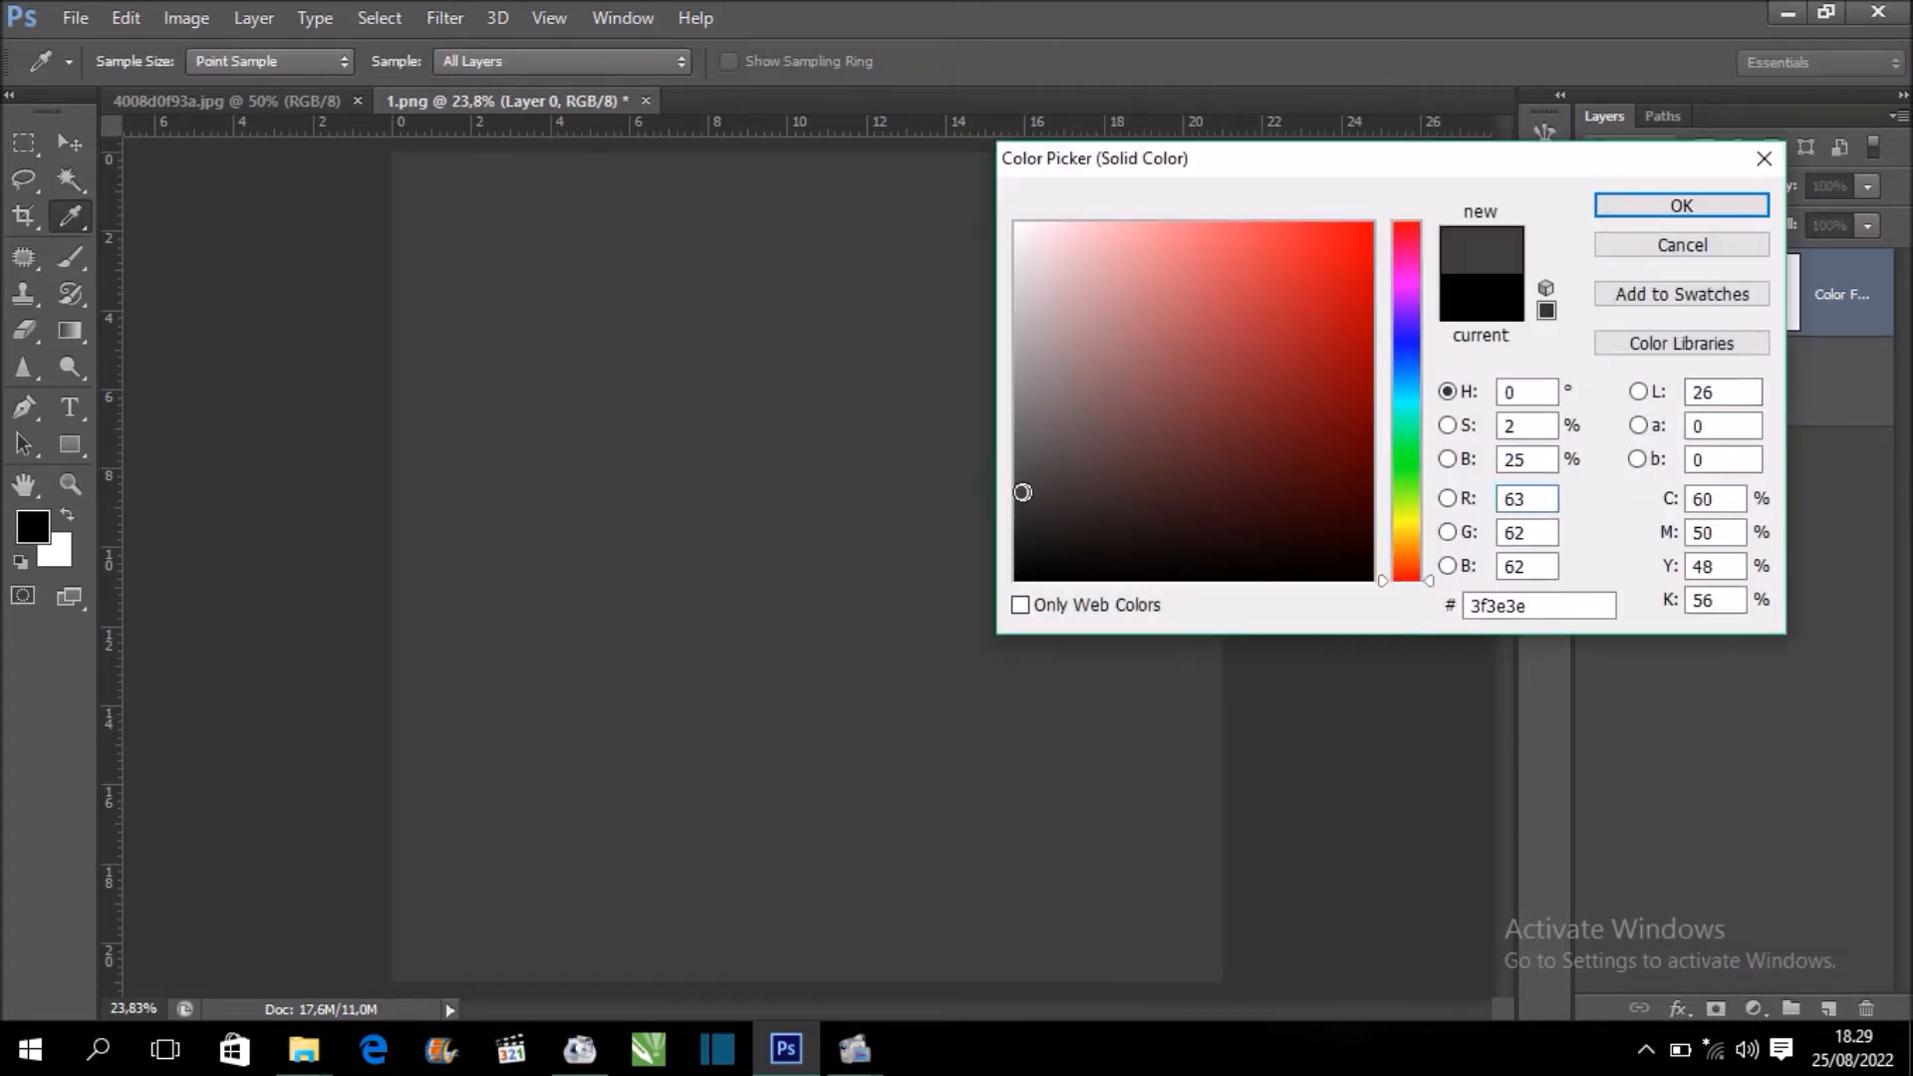
{"action": "left_click", "coordinate": [1684, 205]}
{"action": "left_click_drag", "start_coordinate": [1823, 294], "coordinate": [1831, 483]}
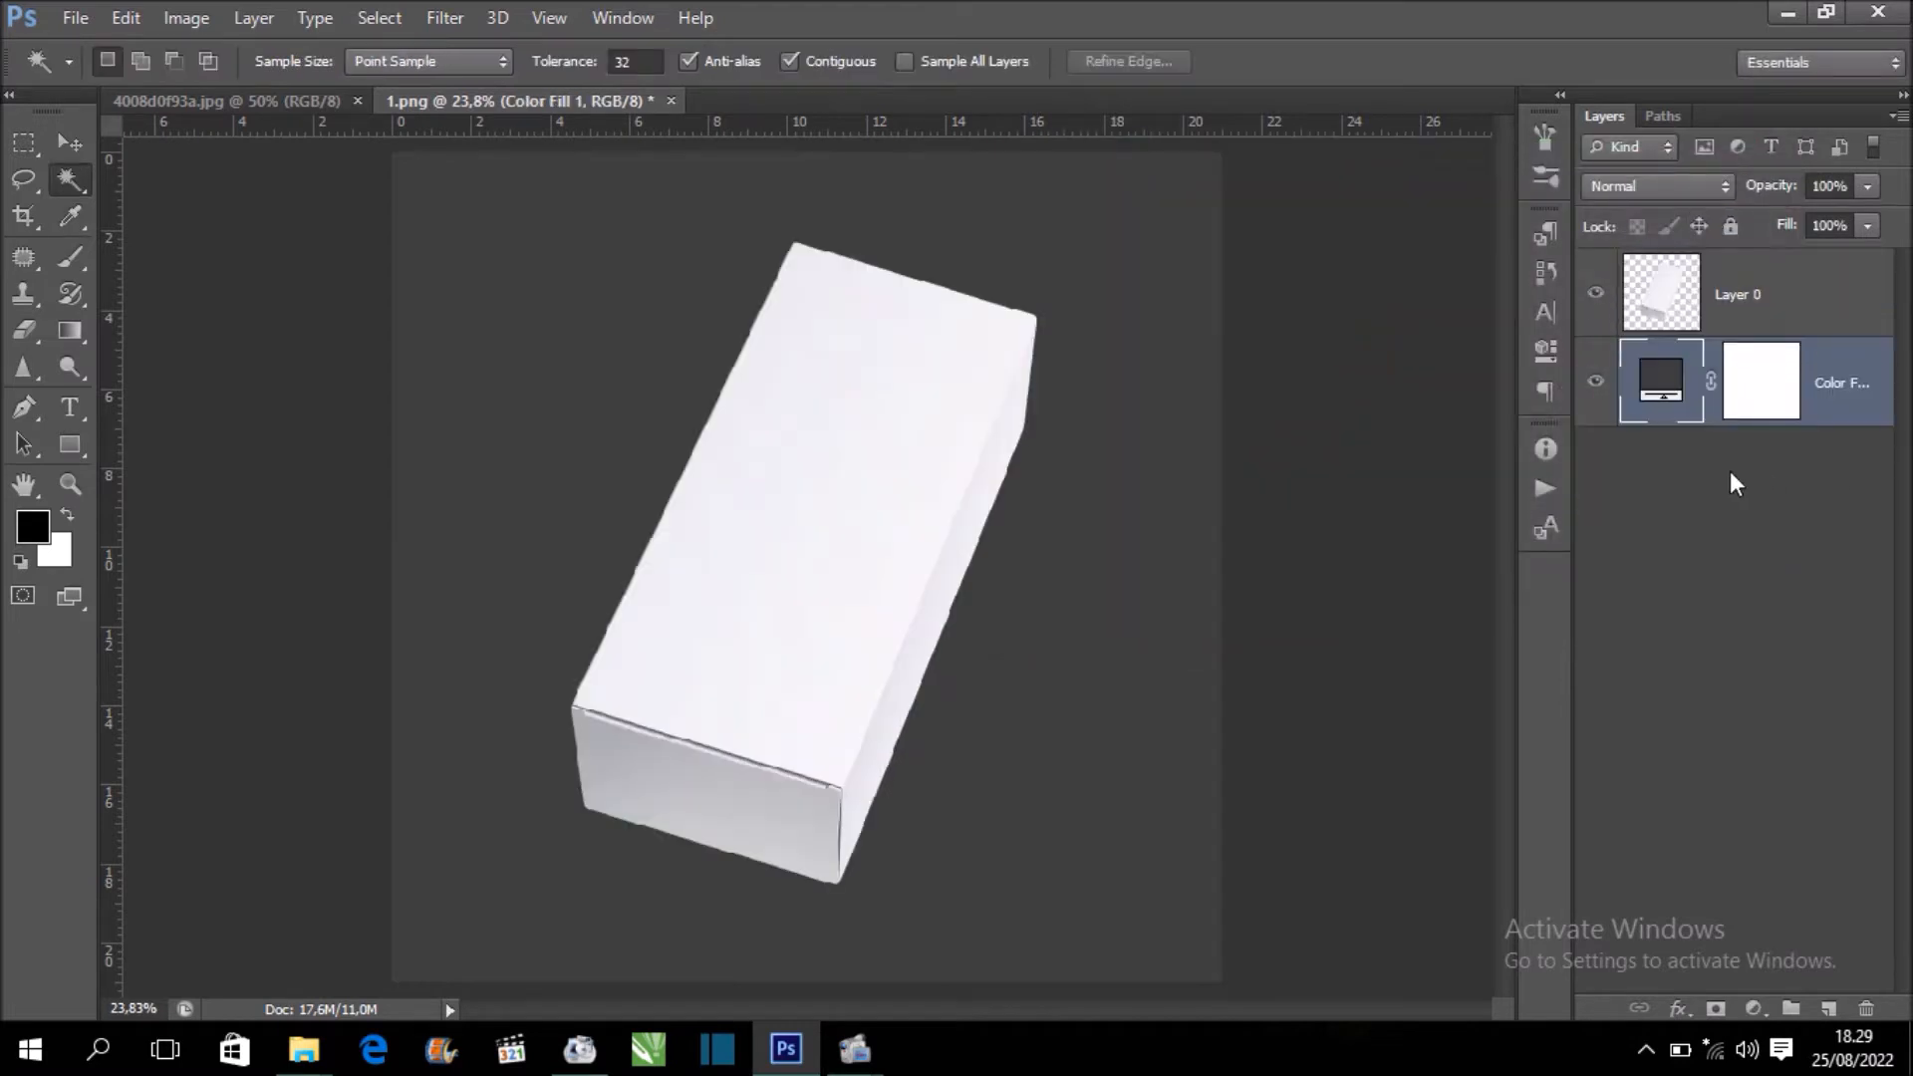
Transform the box layer: rotate it 180°, flip it horizontally, and turn it to about -156.6° so the box stands upright
{"action": "left_click", "coordinate": [1680, 312]}
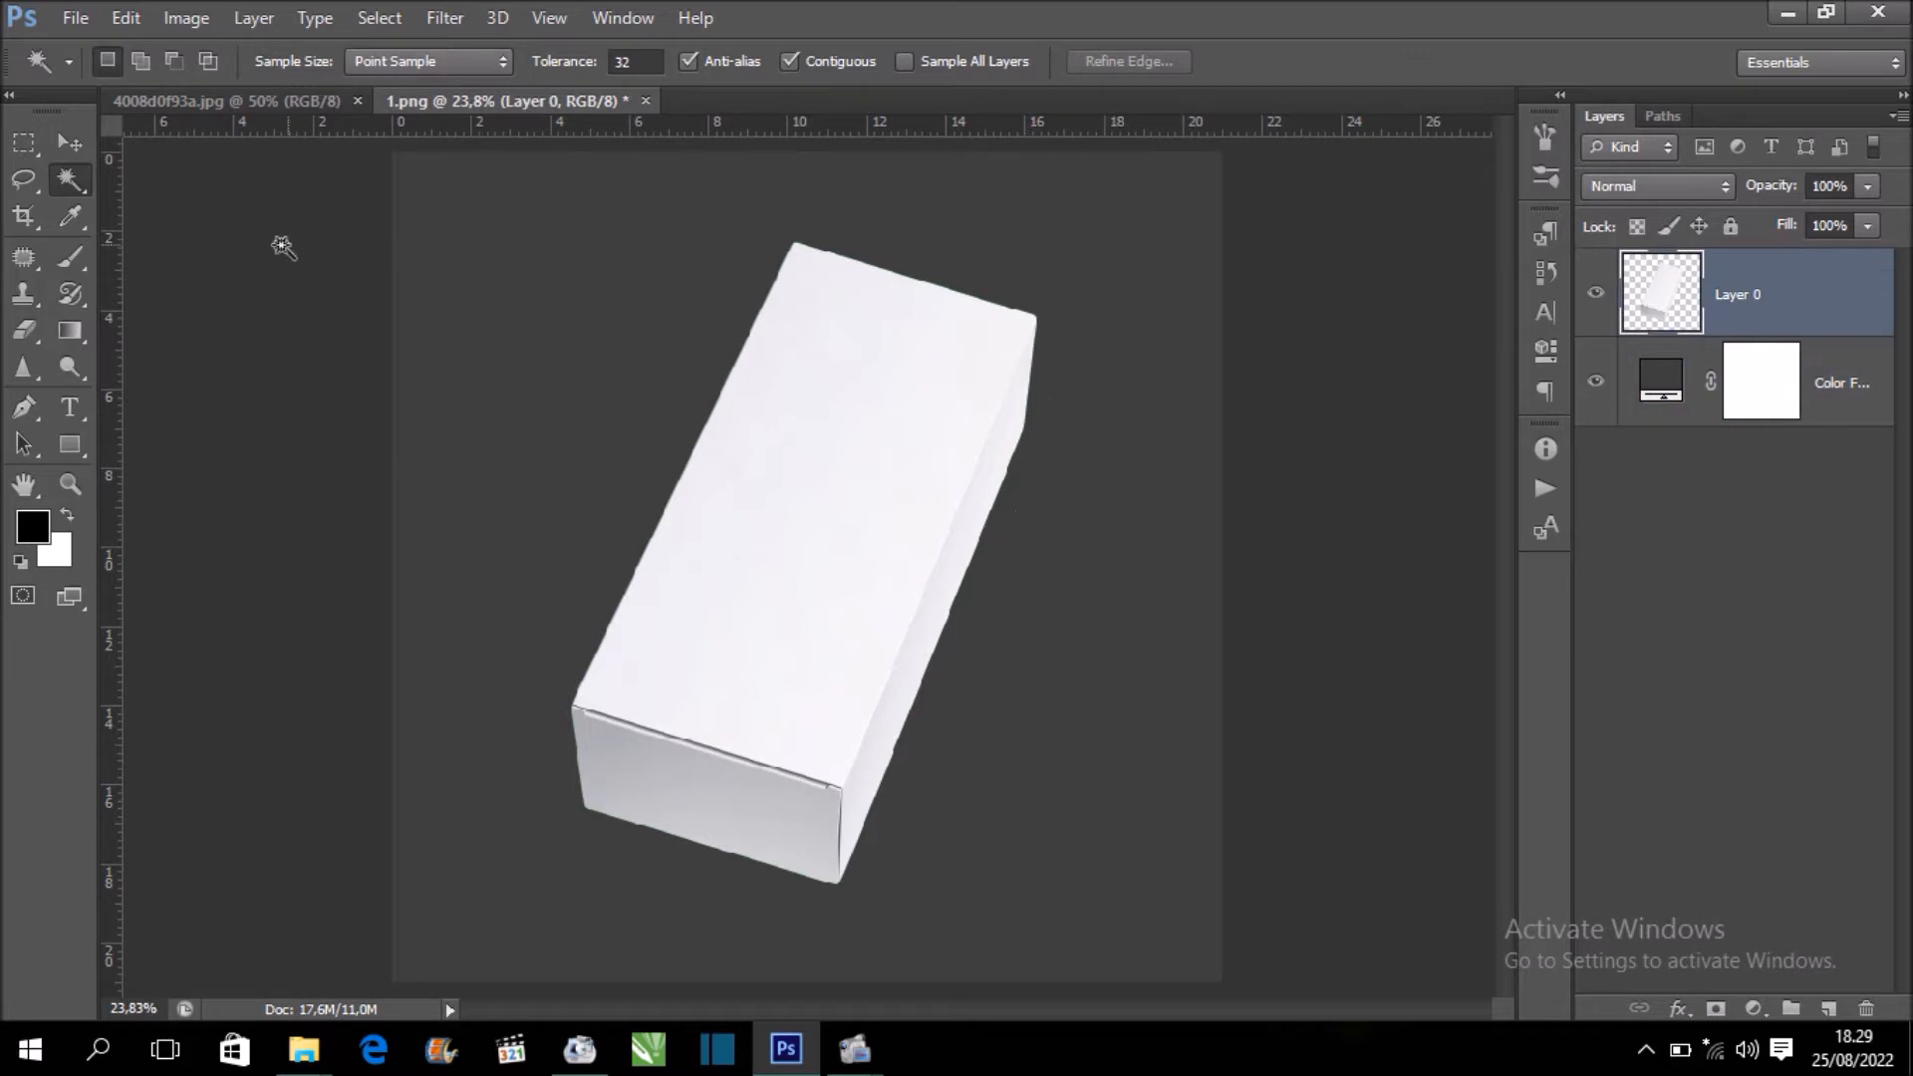
{"action": "left_click", "coordinate": [69, 140]}
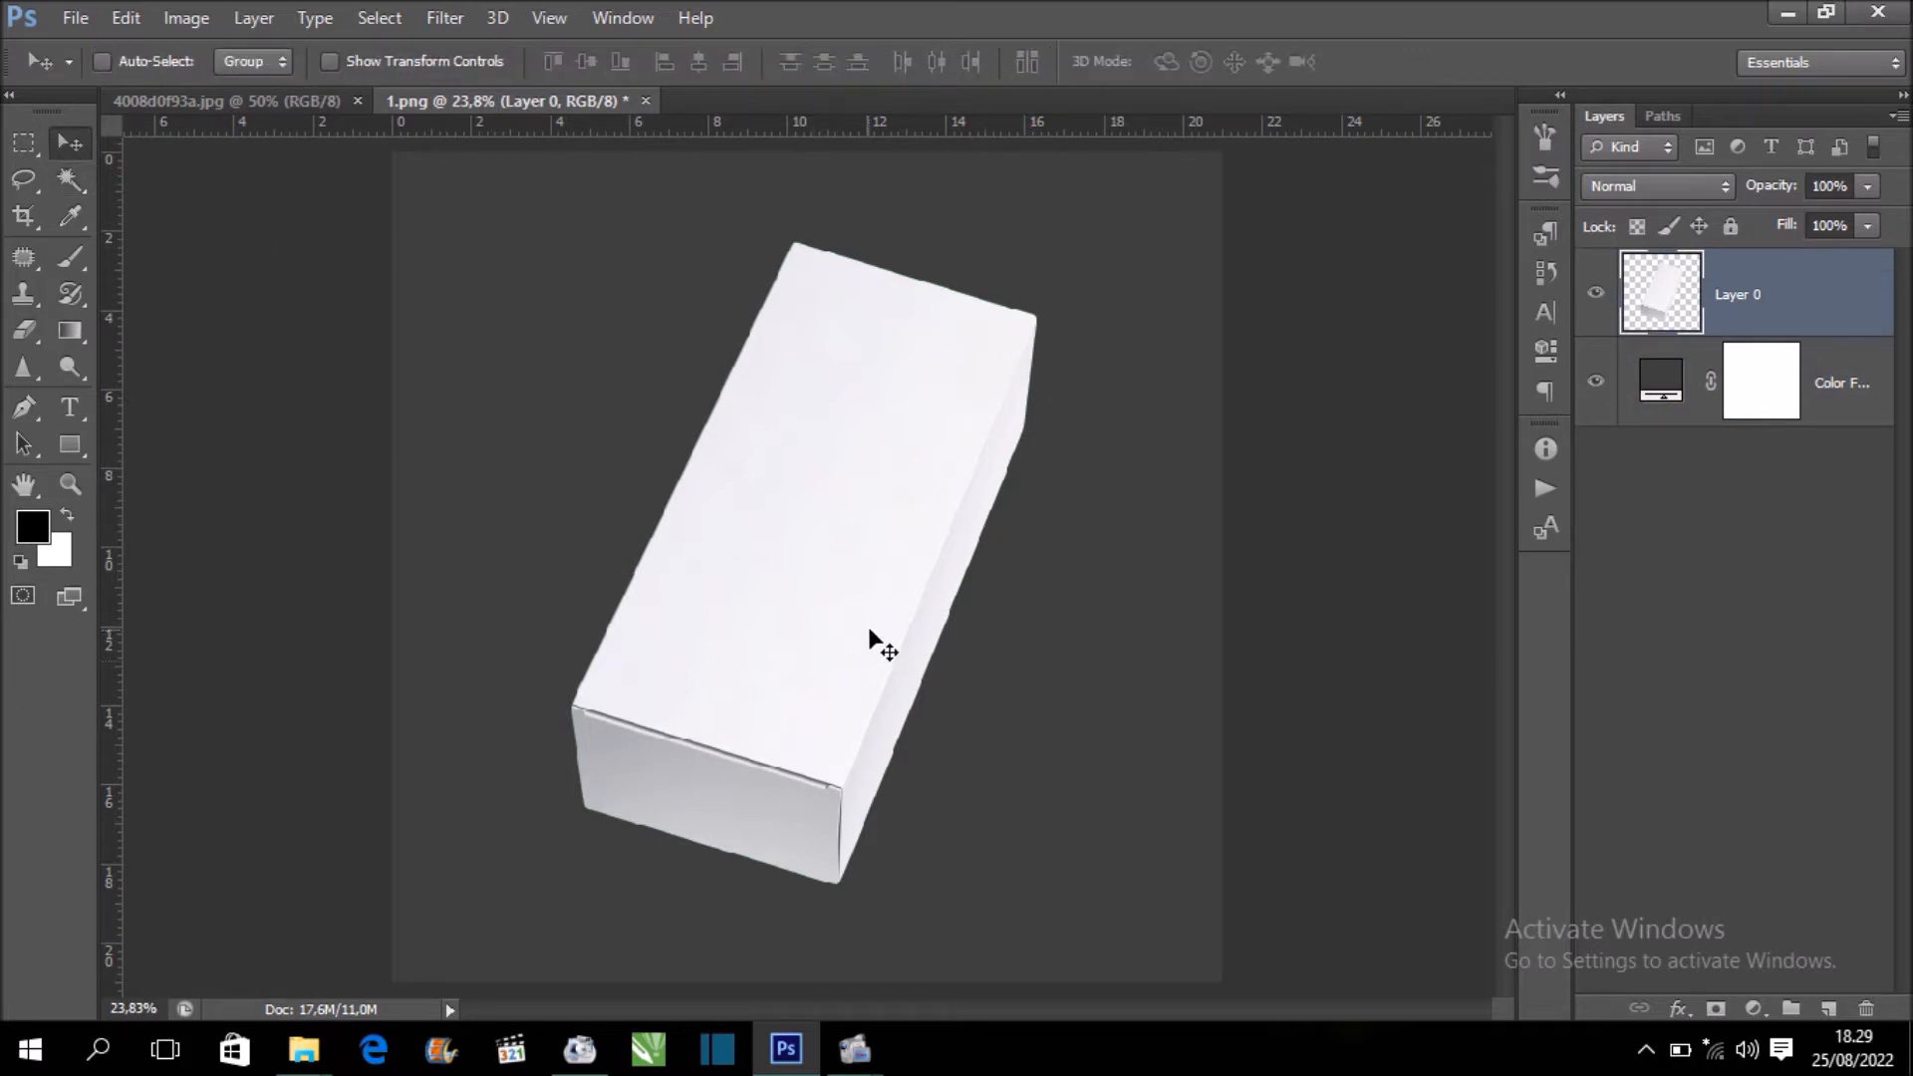
{"action": "key", "text": "ctrl+t"}
{"action": "right_click", "coordinate": [945, 598]}
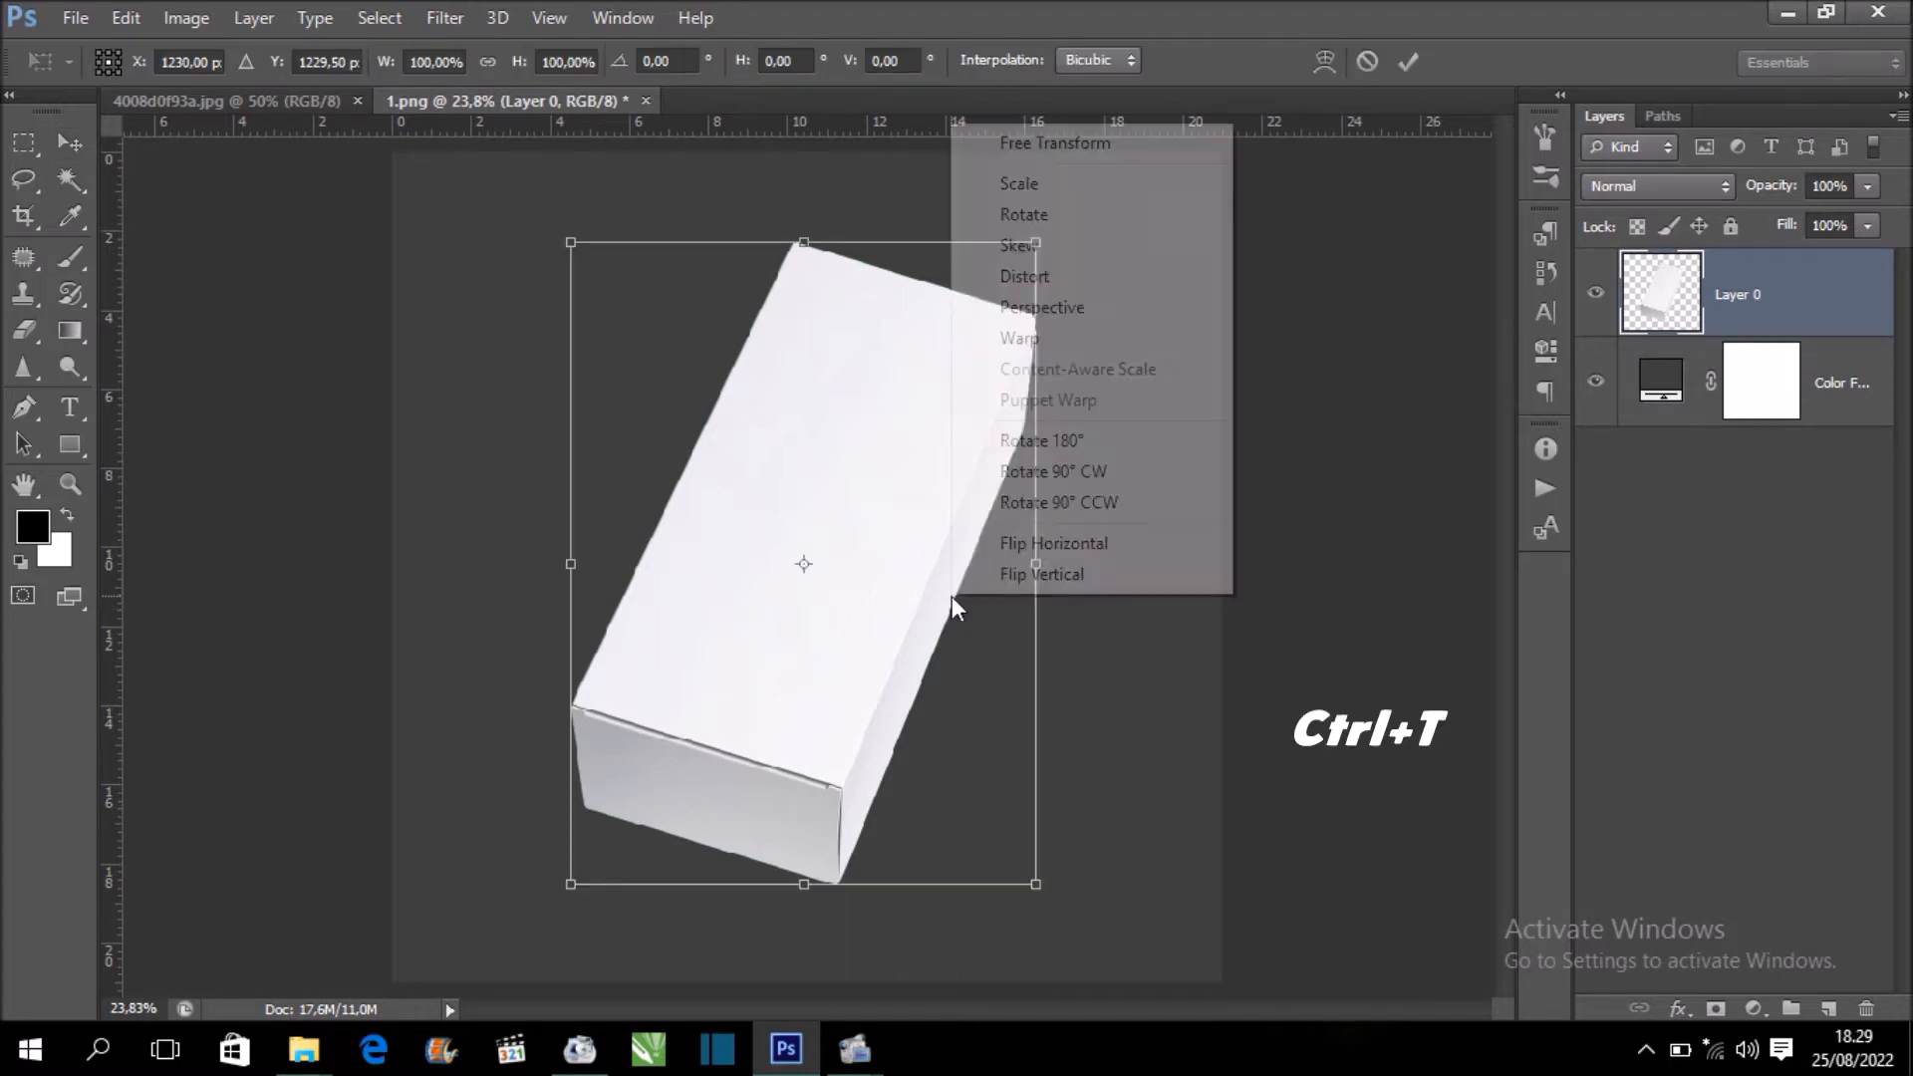
{"action": "left_click", "coordinate": [1103, 442]}
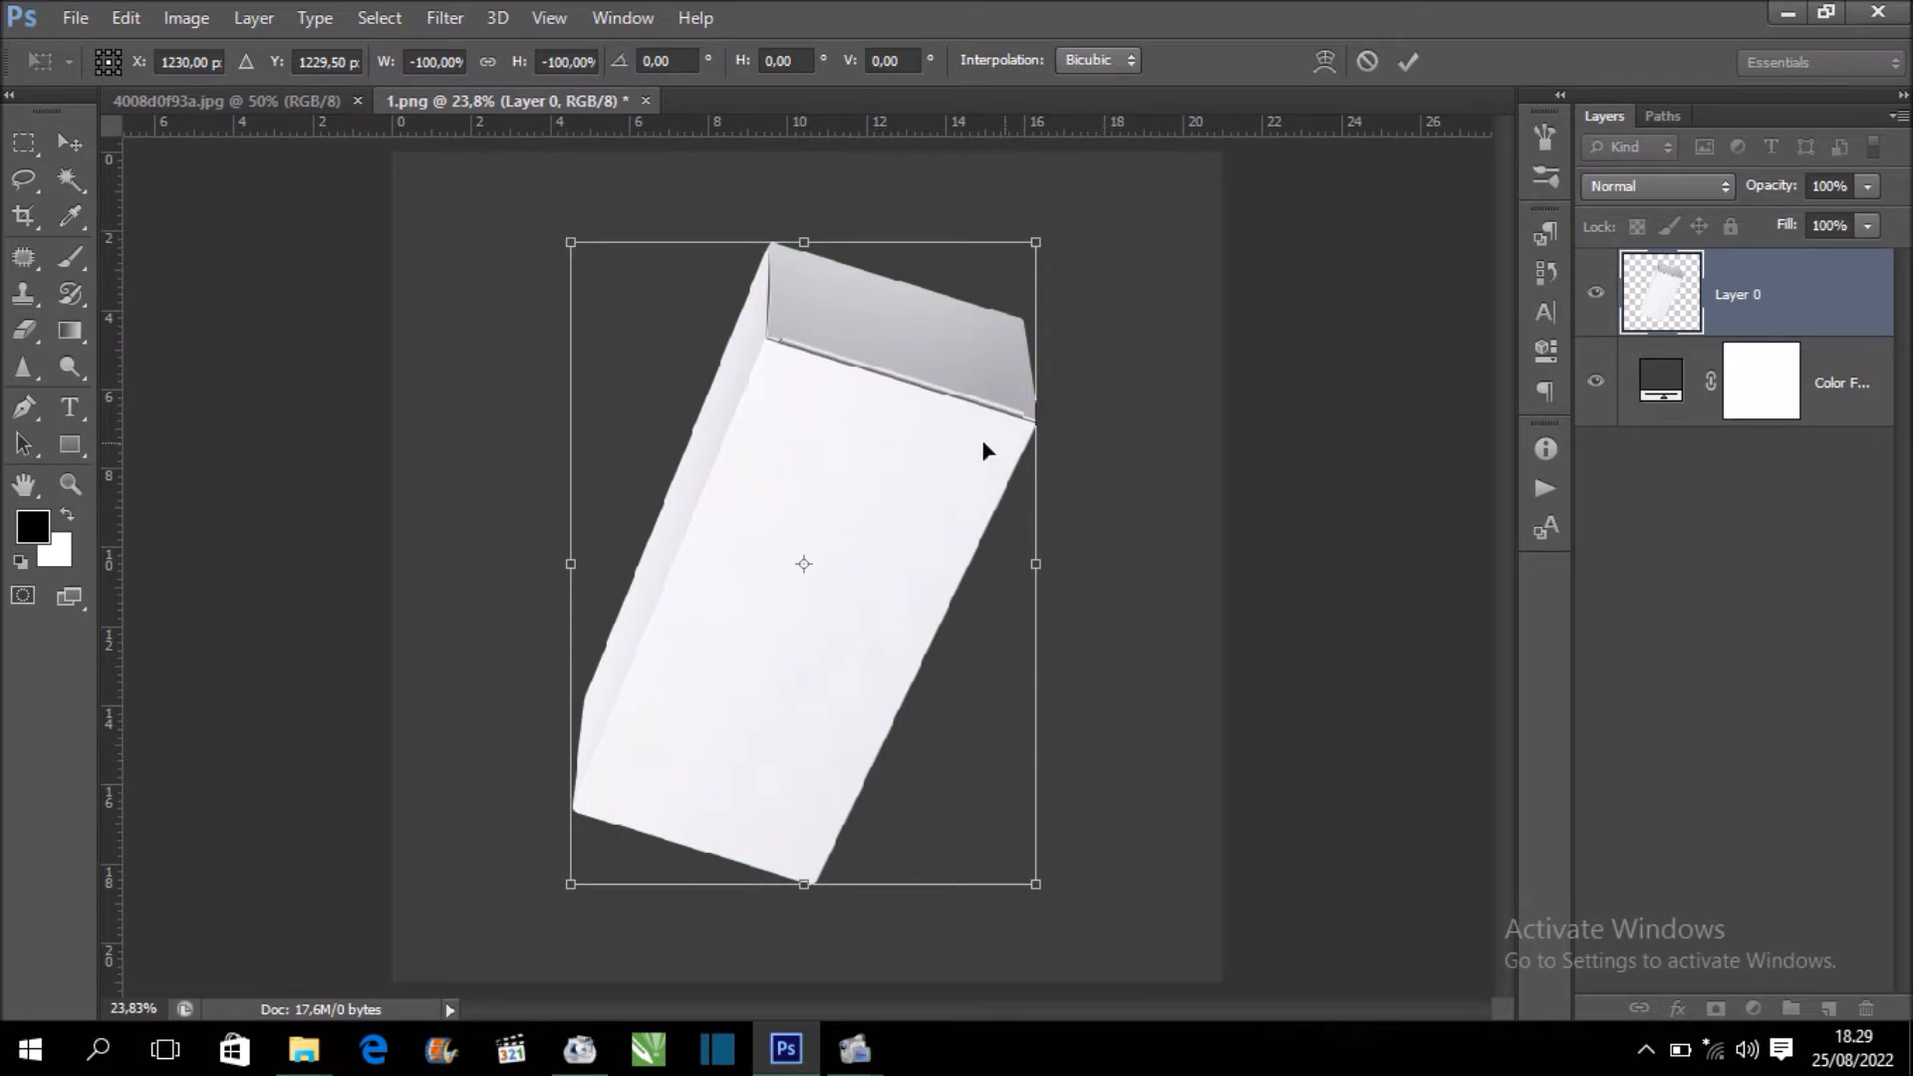
{"action": "right_click", "coordinate": [955, 440]}
{"action": "left_click", "coordinate": [1127, 849]}
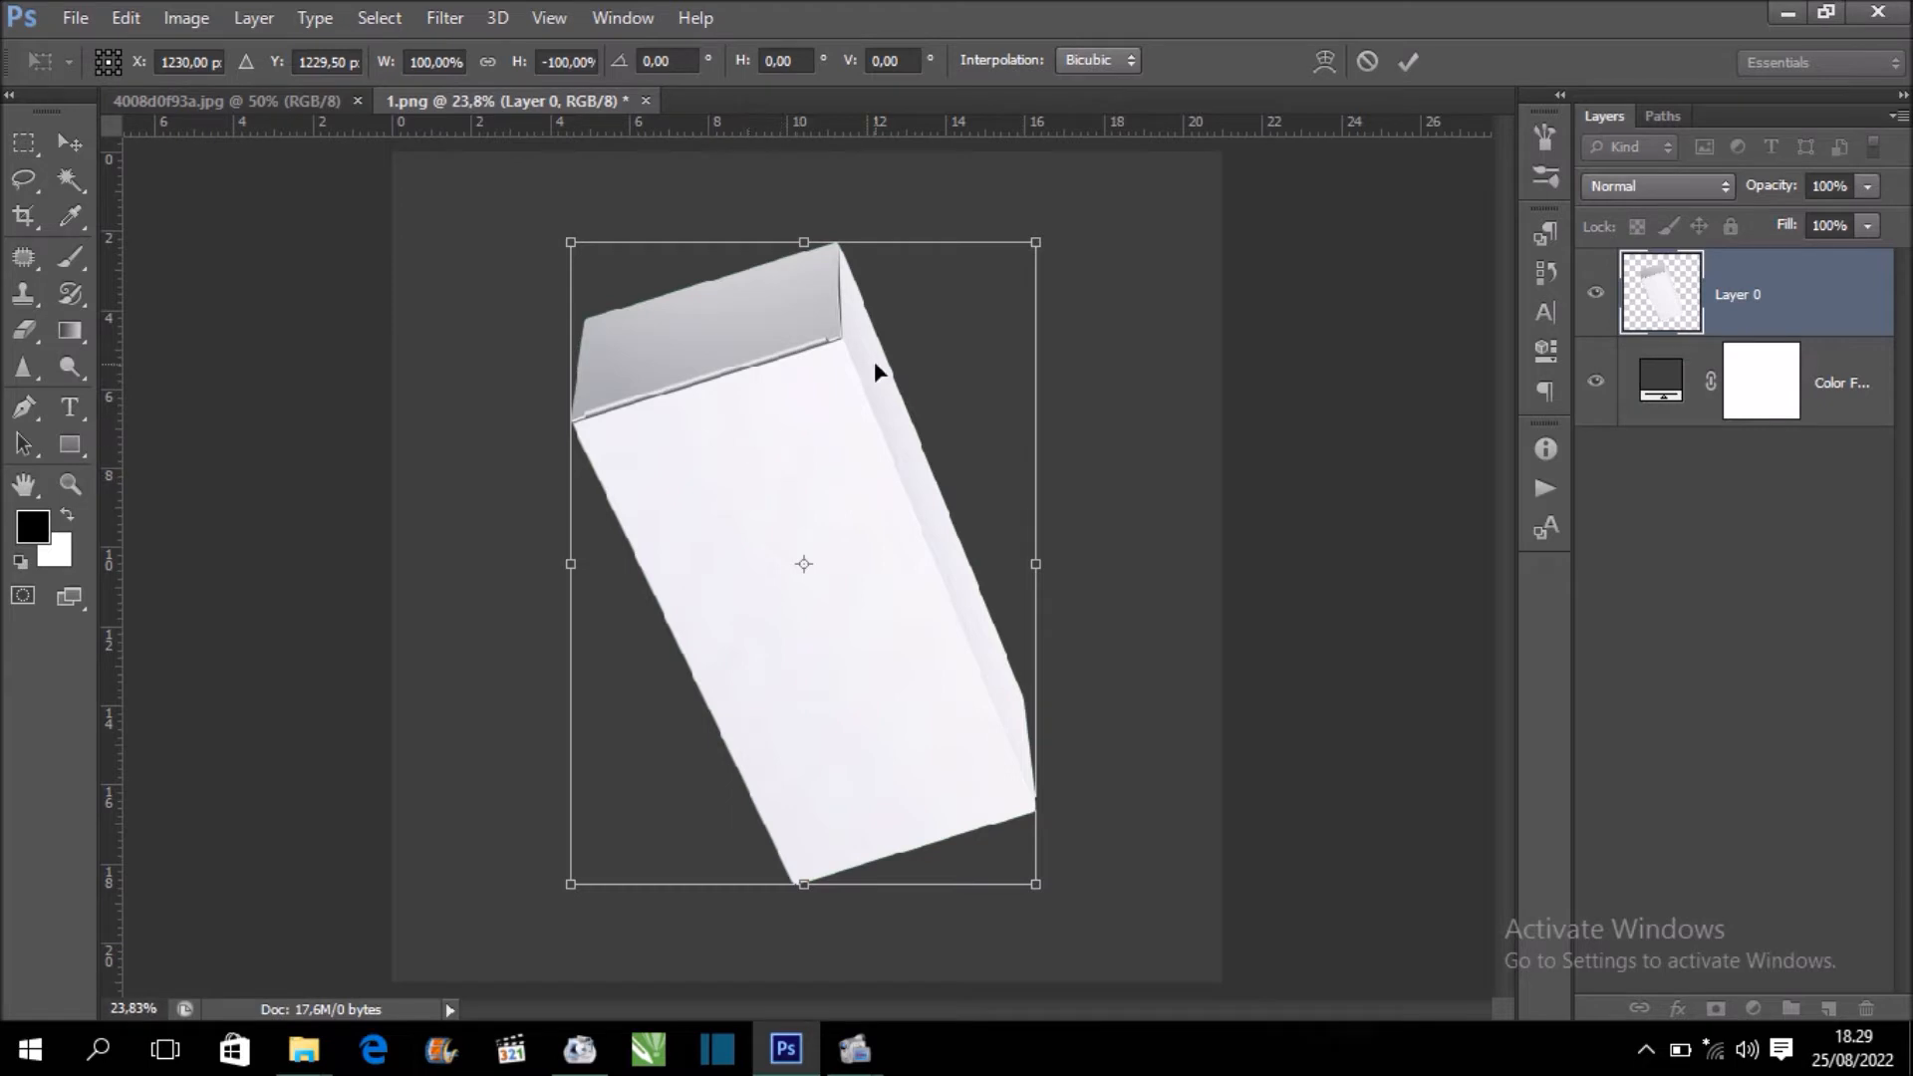
{"action": "left_click_drag", "start_coordinate": [1137, 242], "coordinate": [1207, 363]}
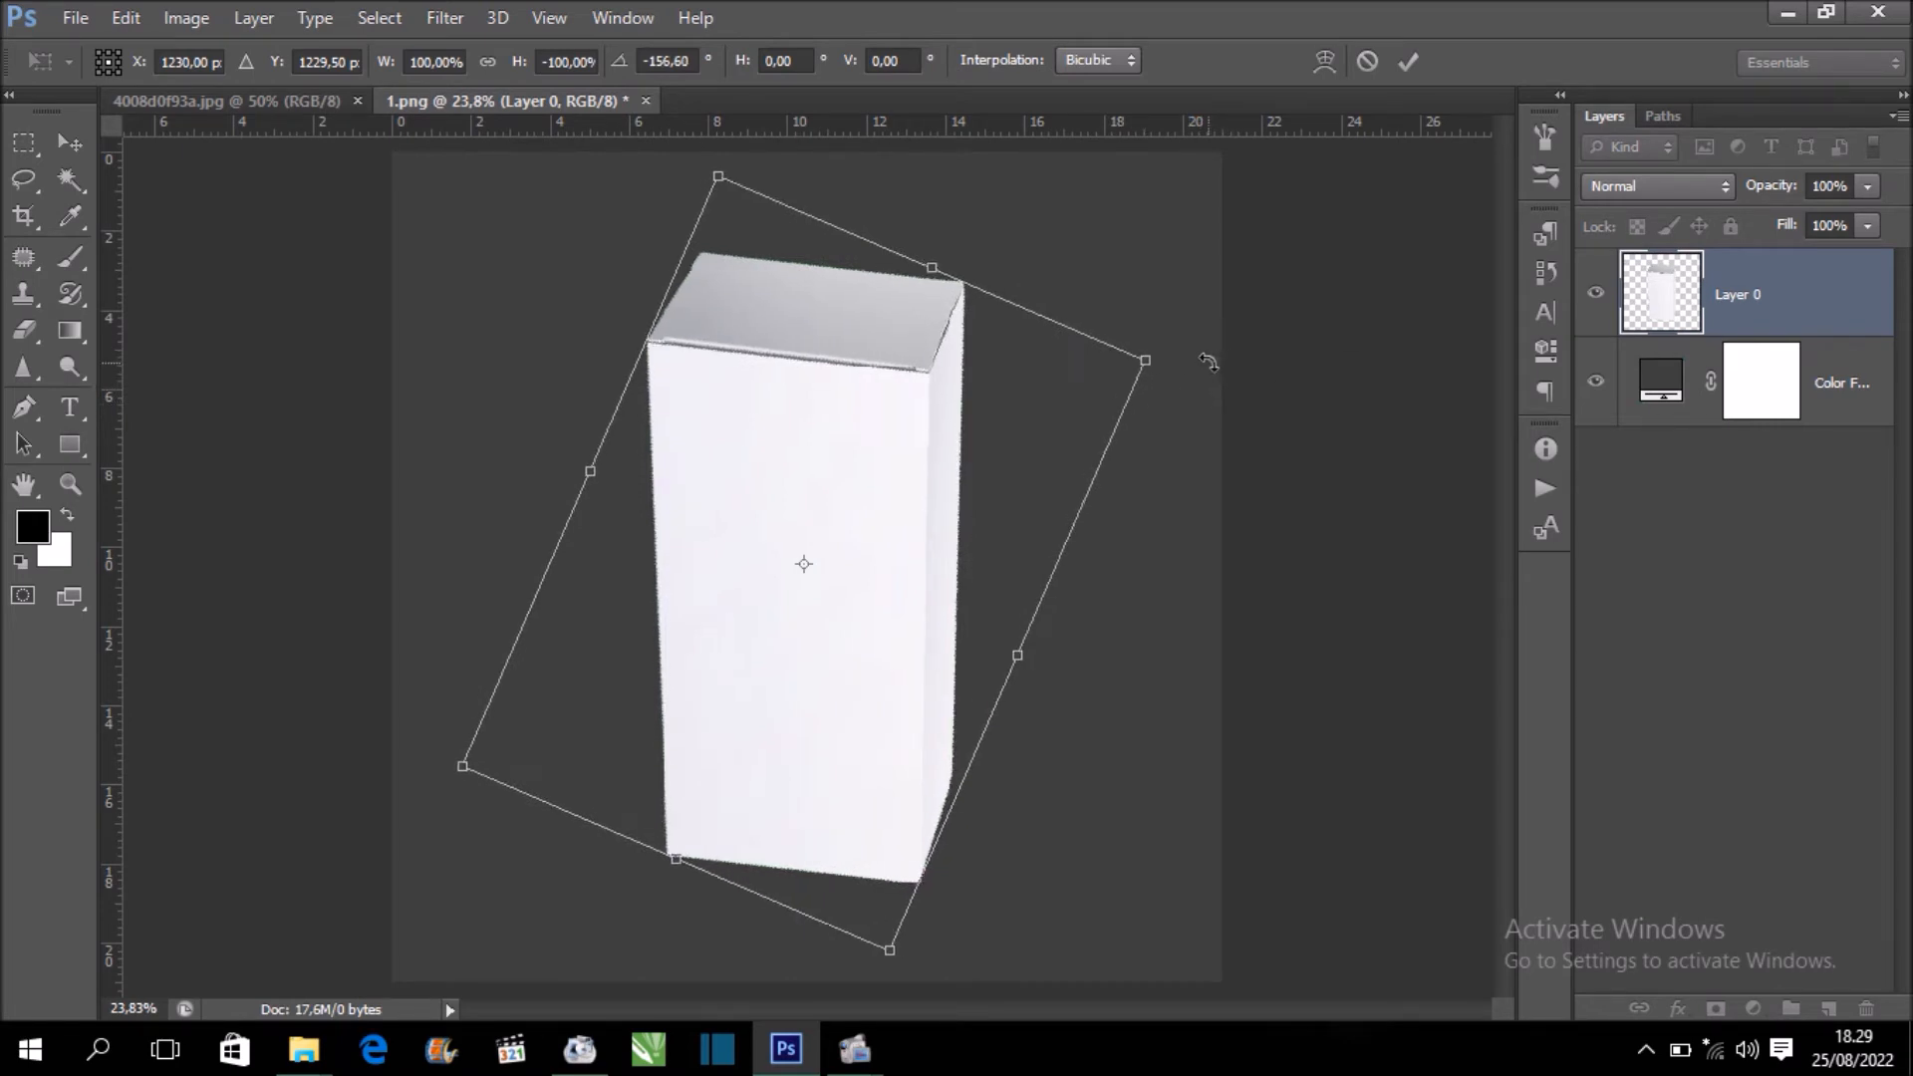
{"action": "key", "text": "Return"}
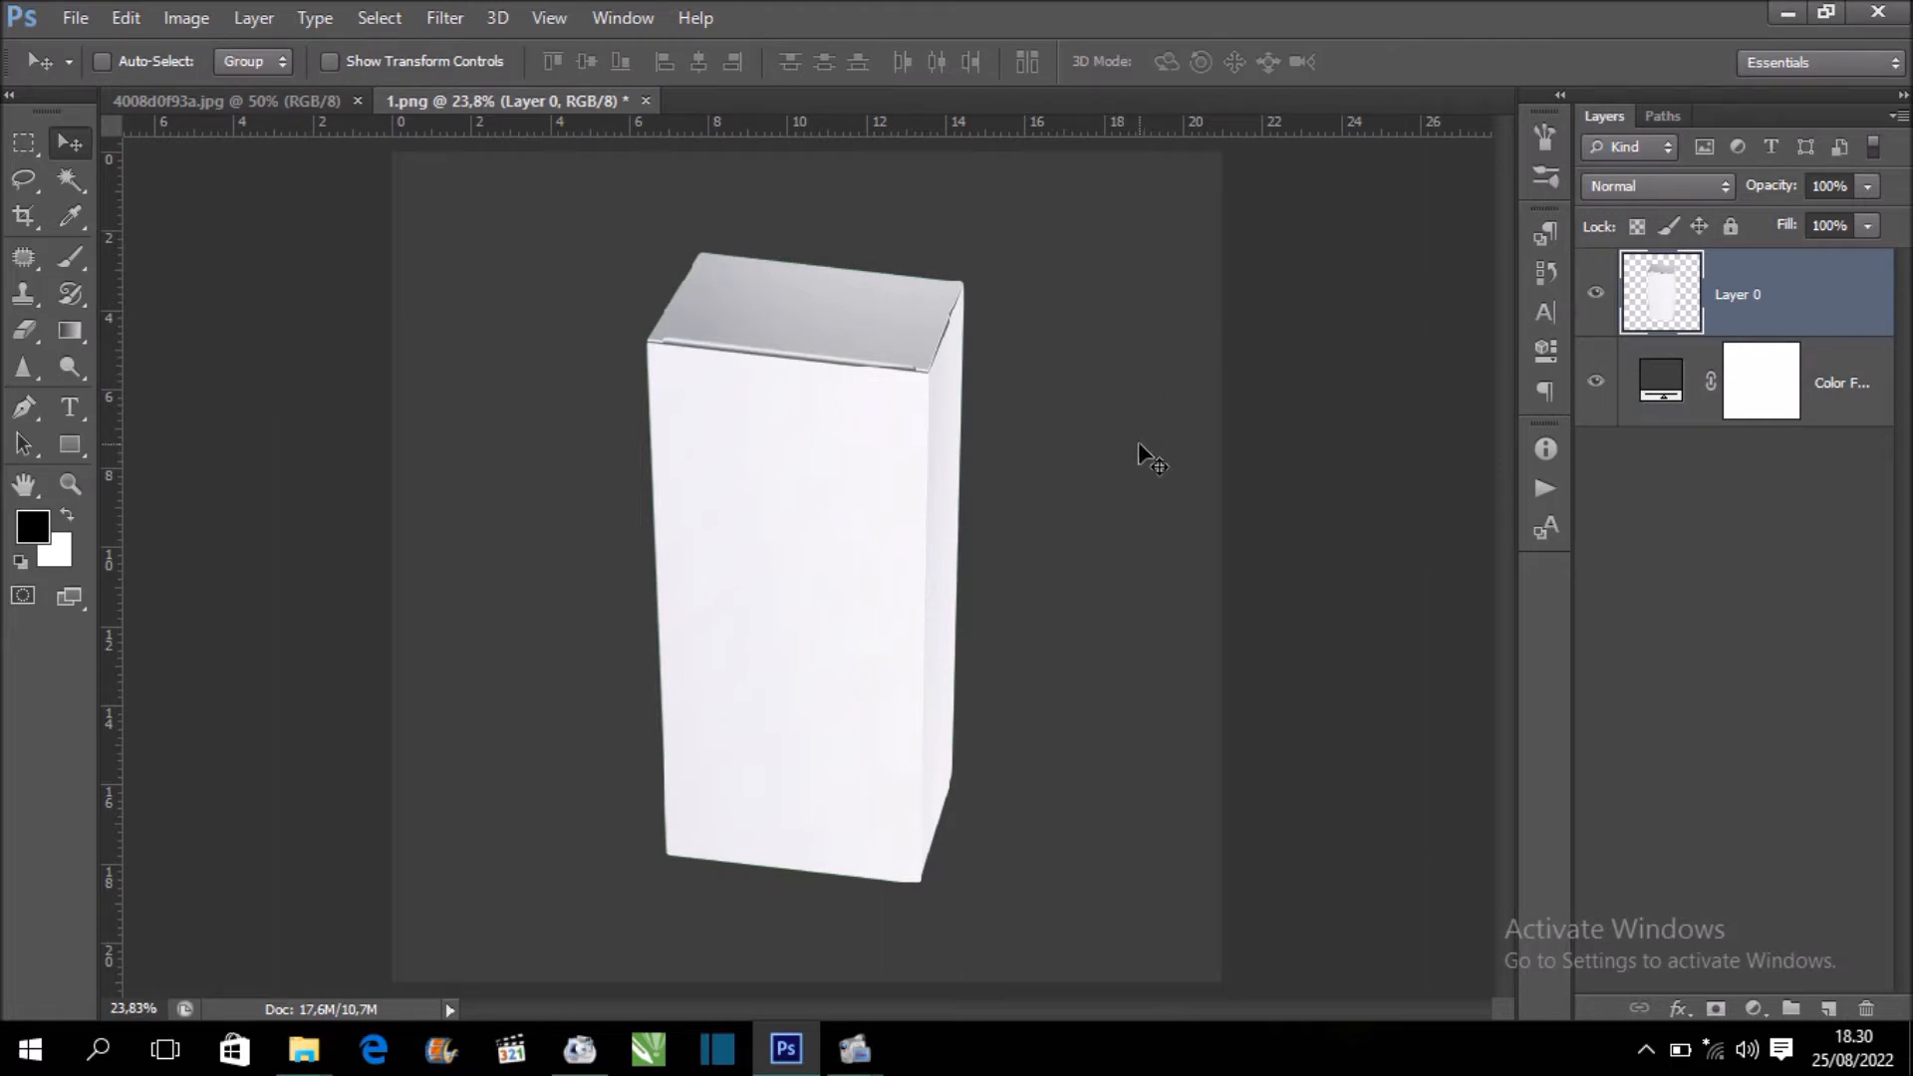
Copy the front panel beside the HOW TO USE panel from 4008d0f93a.jpg into 1.png, at the box front's upper-left corner
{"action": "key", "text": "ctrl+plus"}
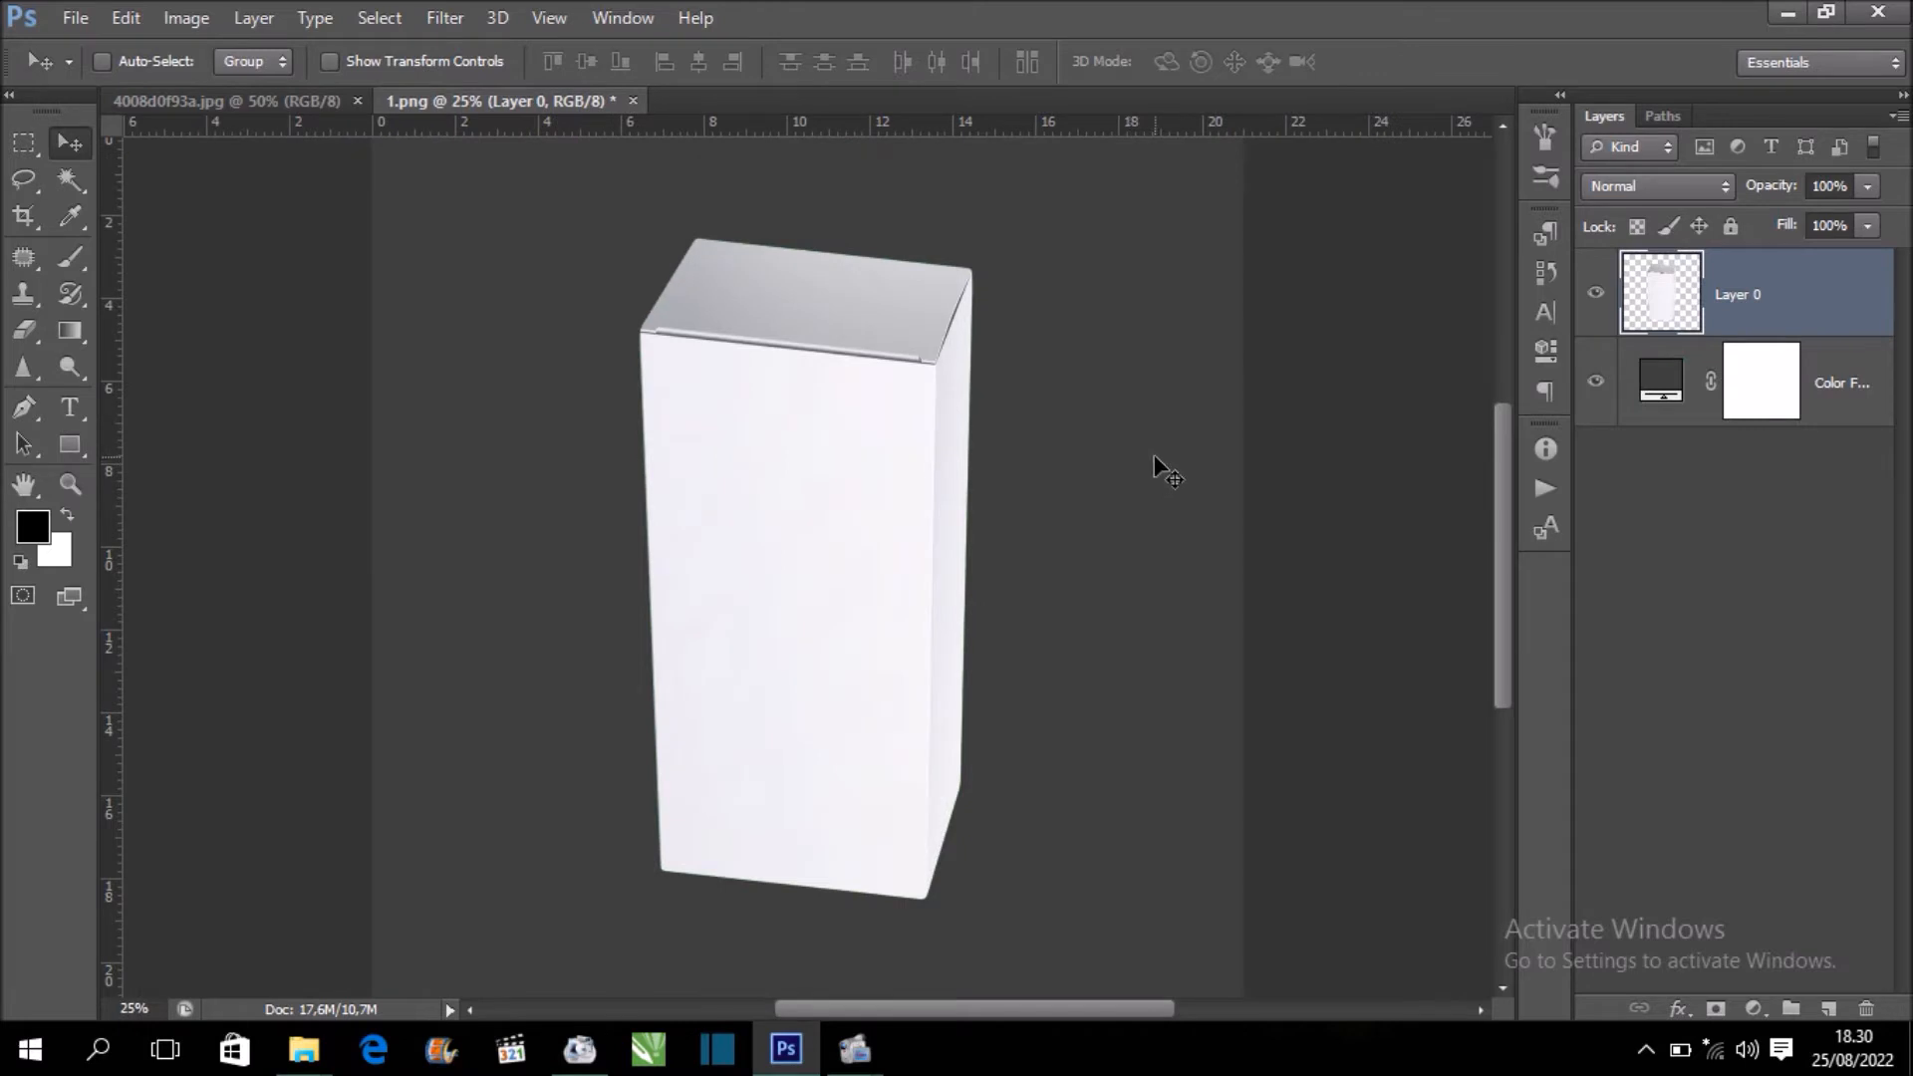
{"action": "left_click", "coordinate": [275, 106]}
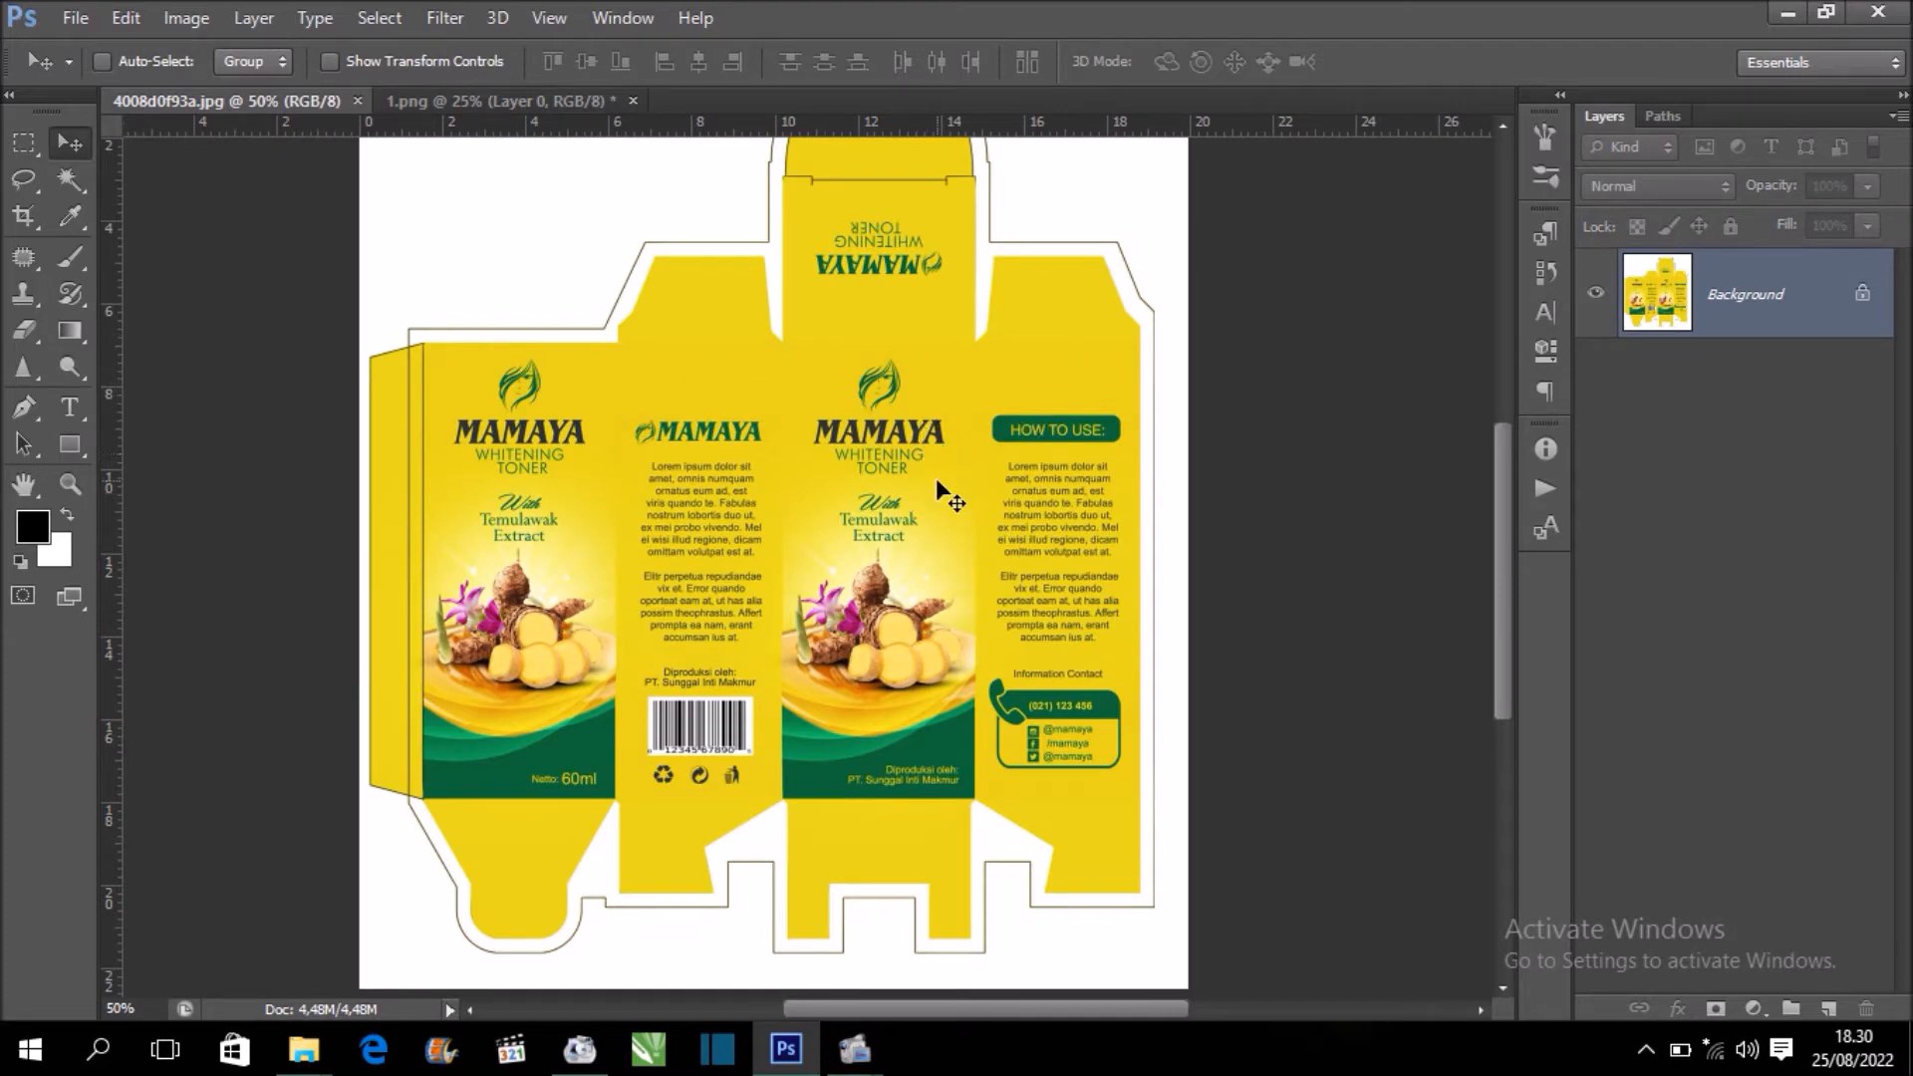
{"action": "left_click", "coordinate": [30, 146]}
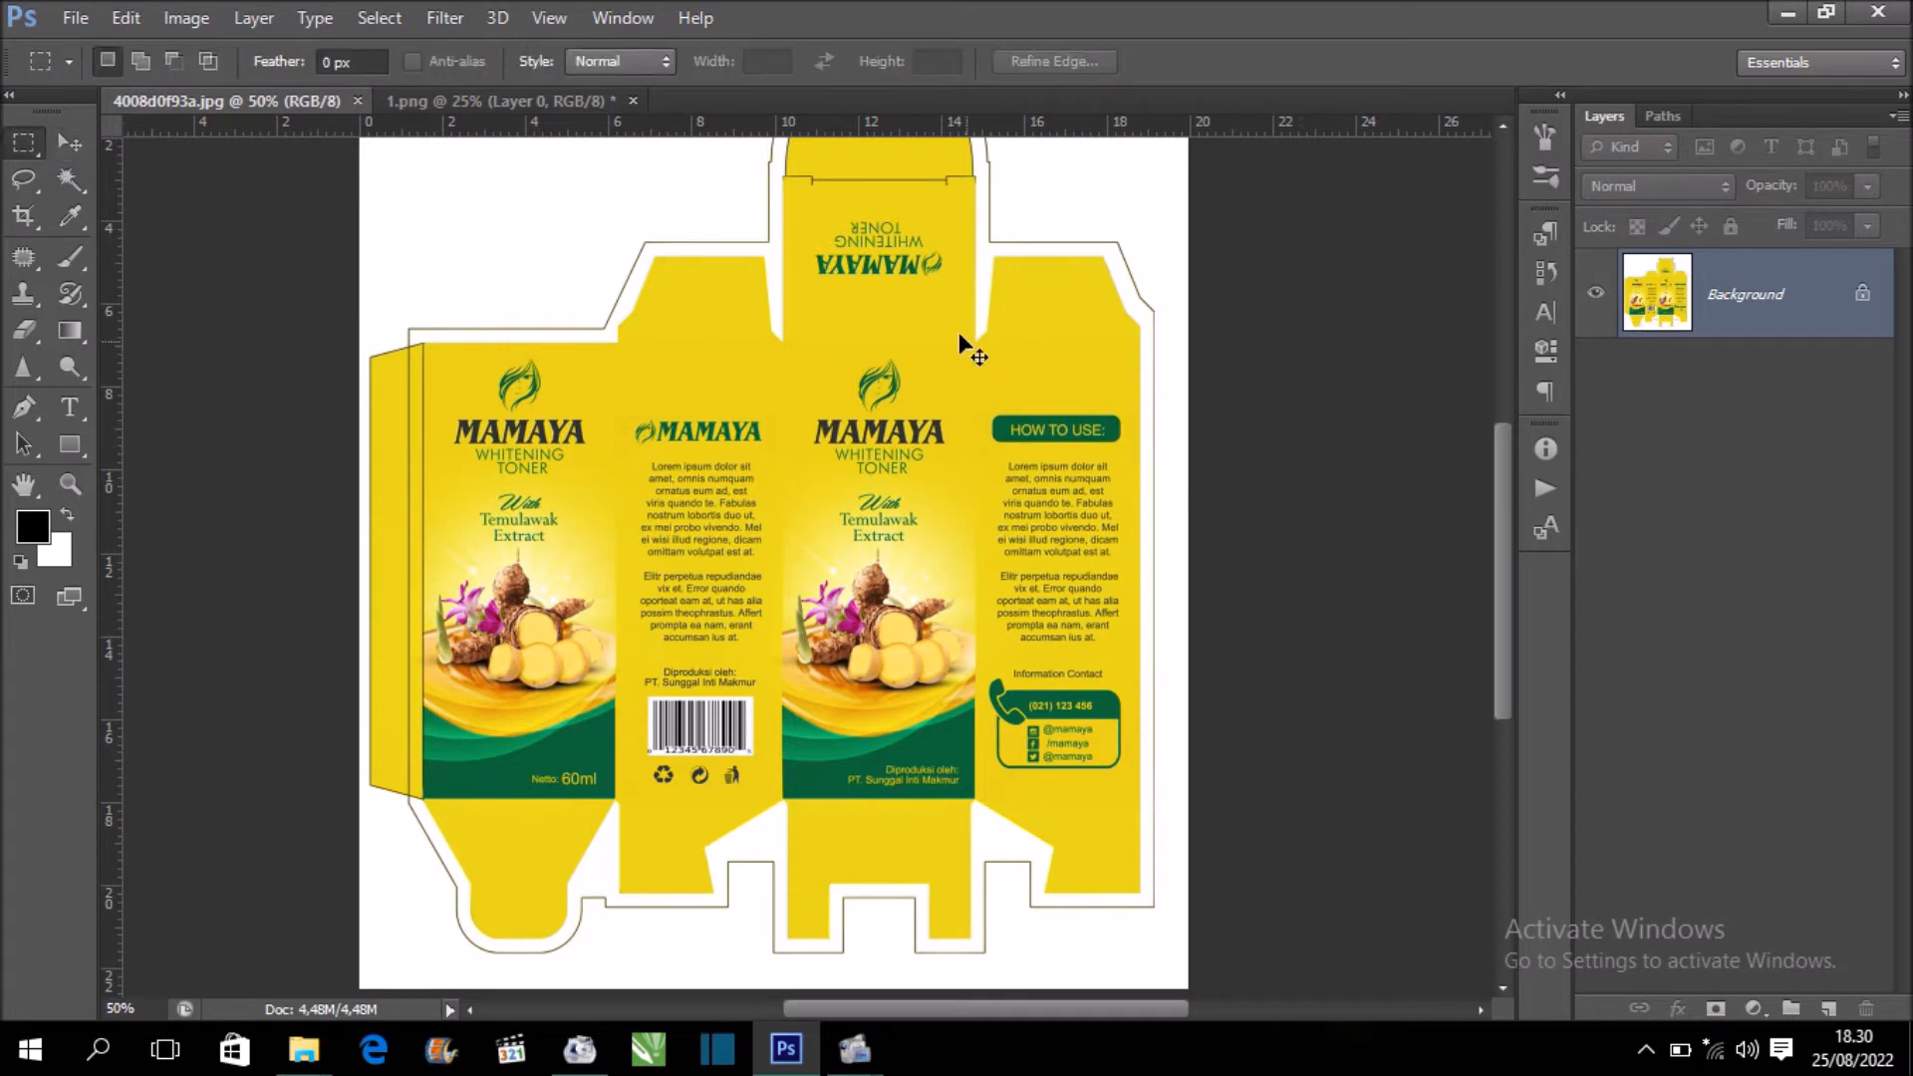
{"action": "key", "text": "ctrl+plus"}
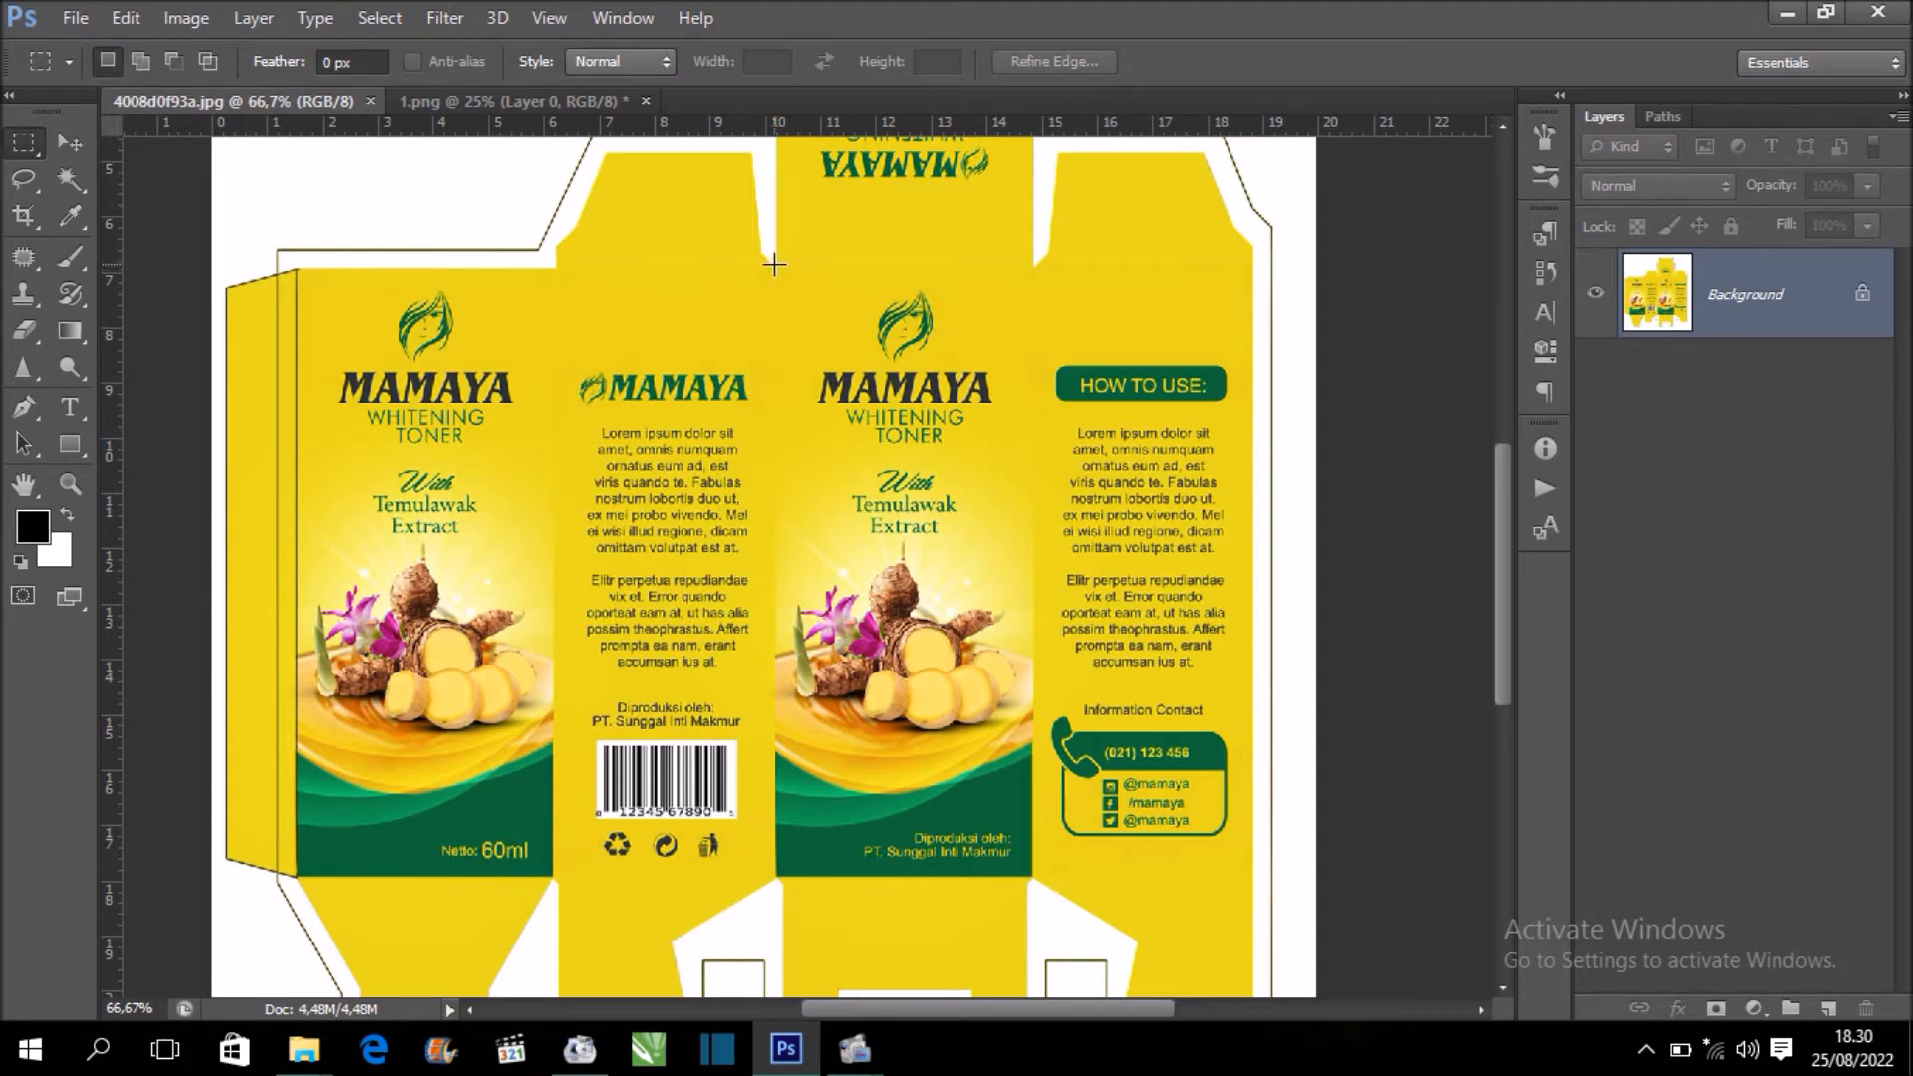
{"action": "left_click_drag", "start_coordinate": [778, 264], "coordinate": [1031, 874]}
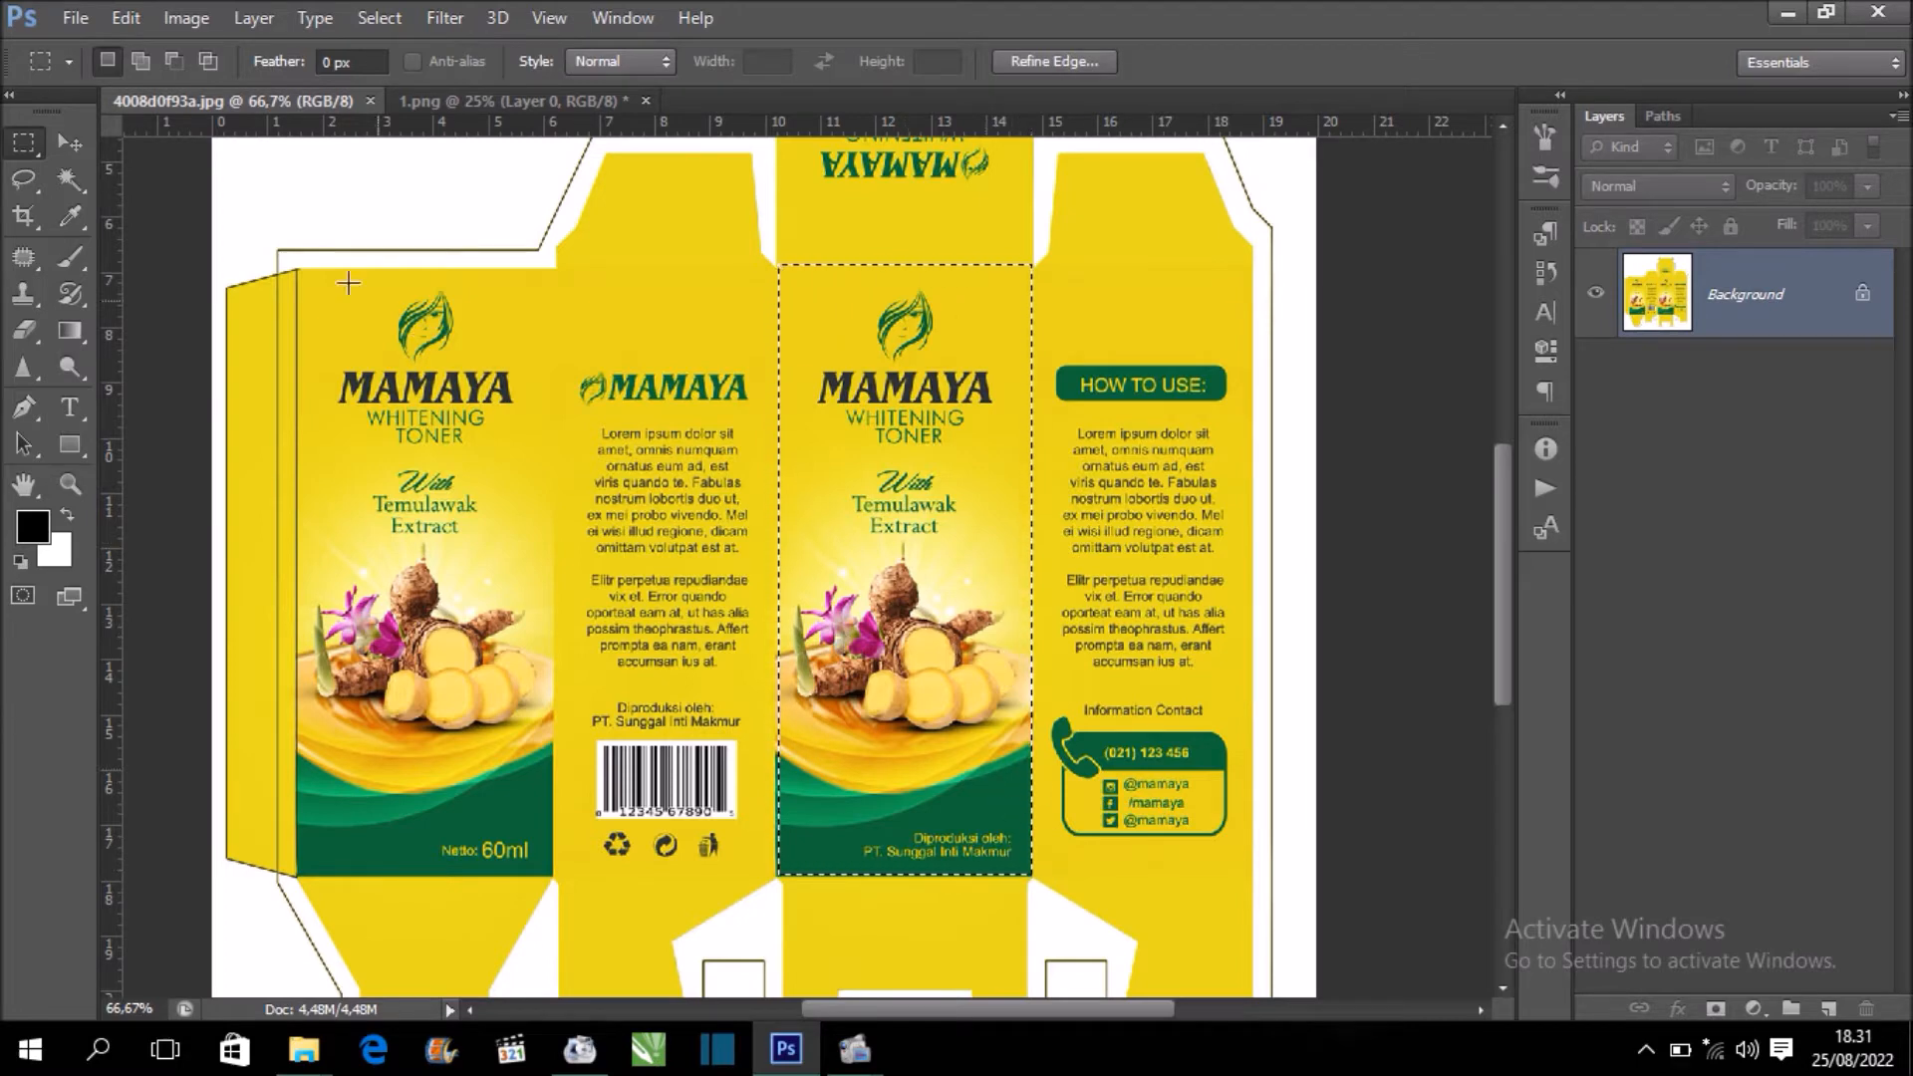
{"action": "left_click", "coordinate": [70, 142]}
{"action": "left_click_drag", "start_coordinate": [981, 439], "coordinate": [672, 243]}
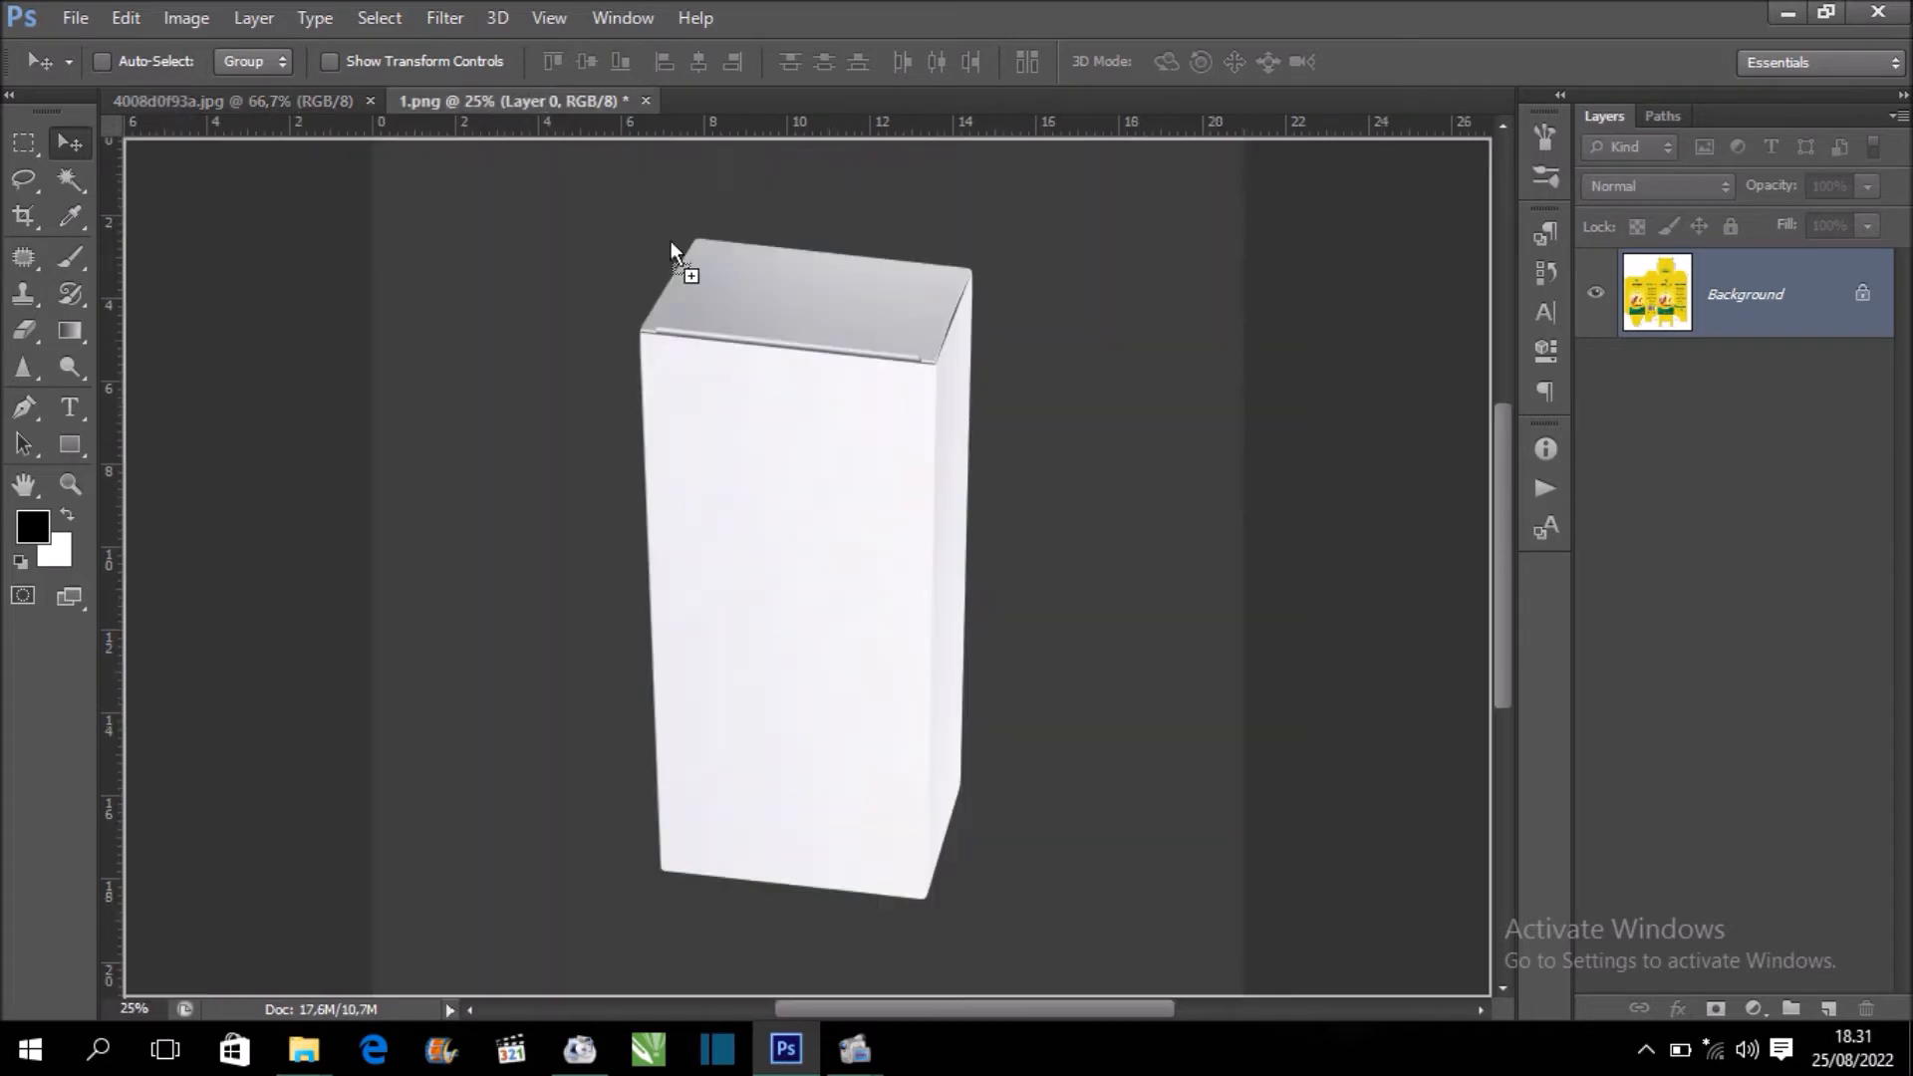
{"action": "left_click_drag", "start_coordinate": [764, 459], "coordinate": [721, 386]}
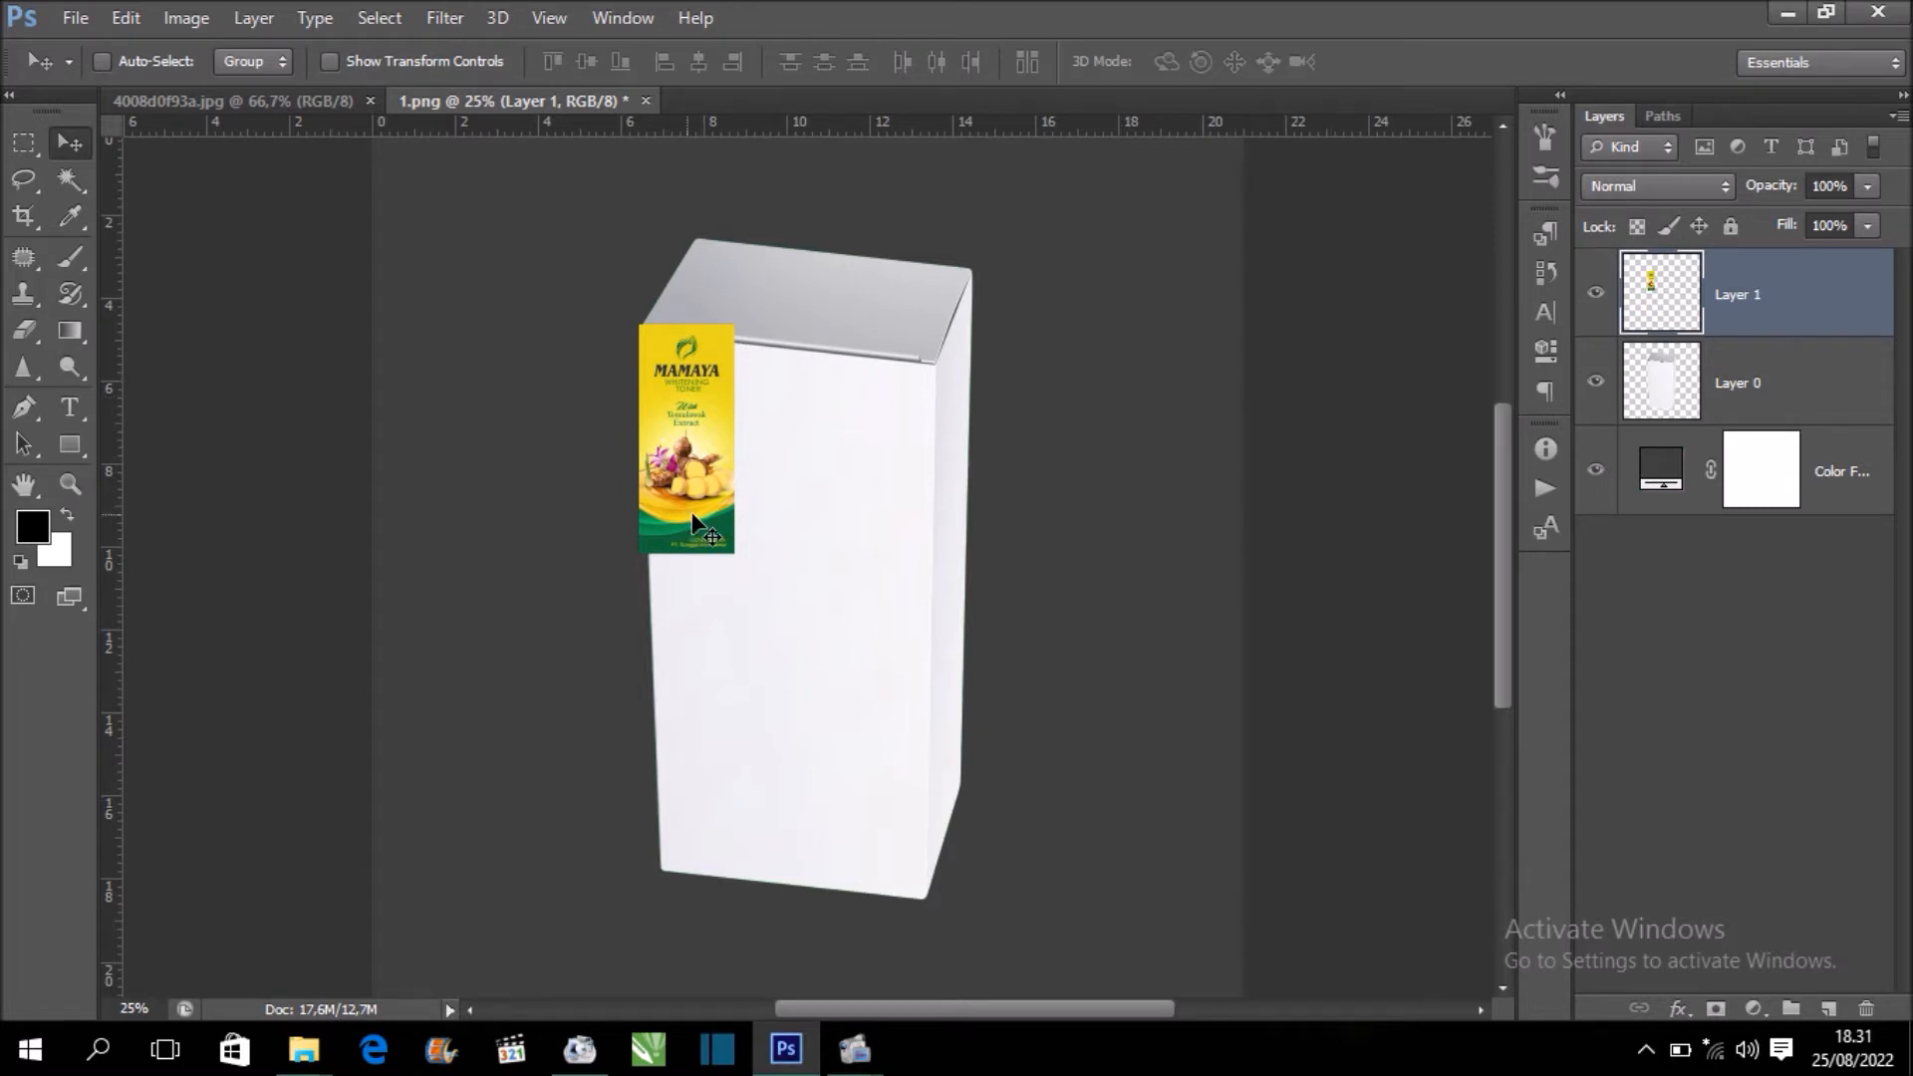
Lower the label layer's opacity to 53% and scale the label to about 306% to span the box front's width
{"action": "left_click", "coordinate": [1867, 186]}
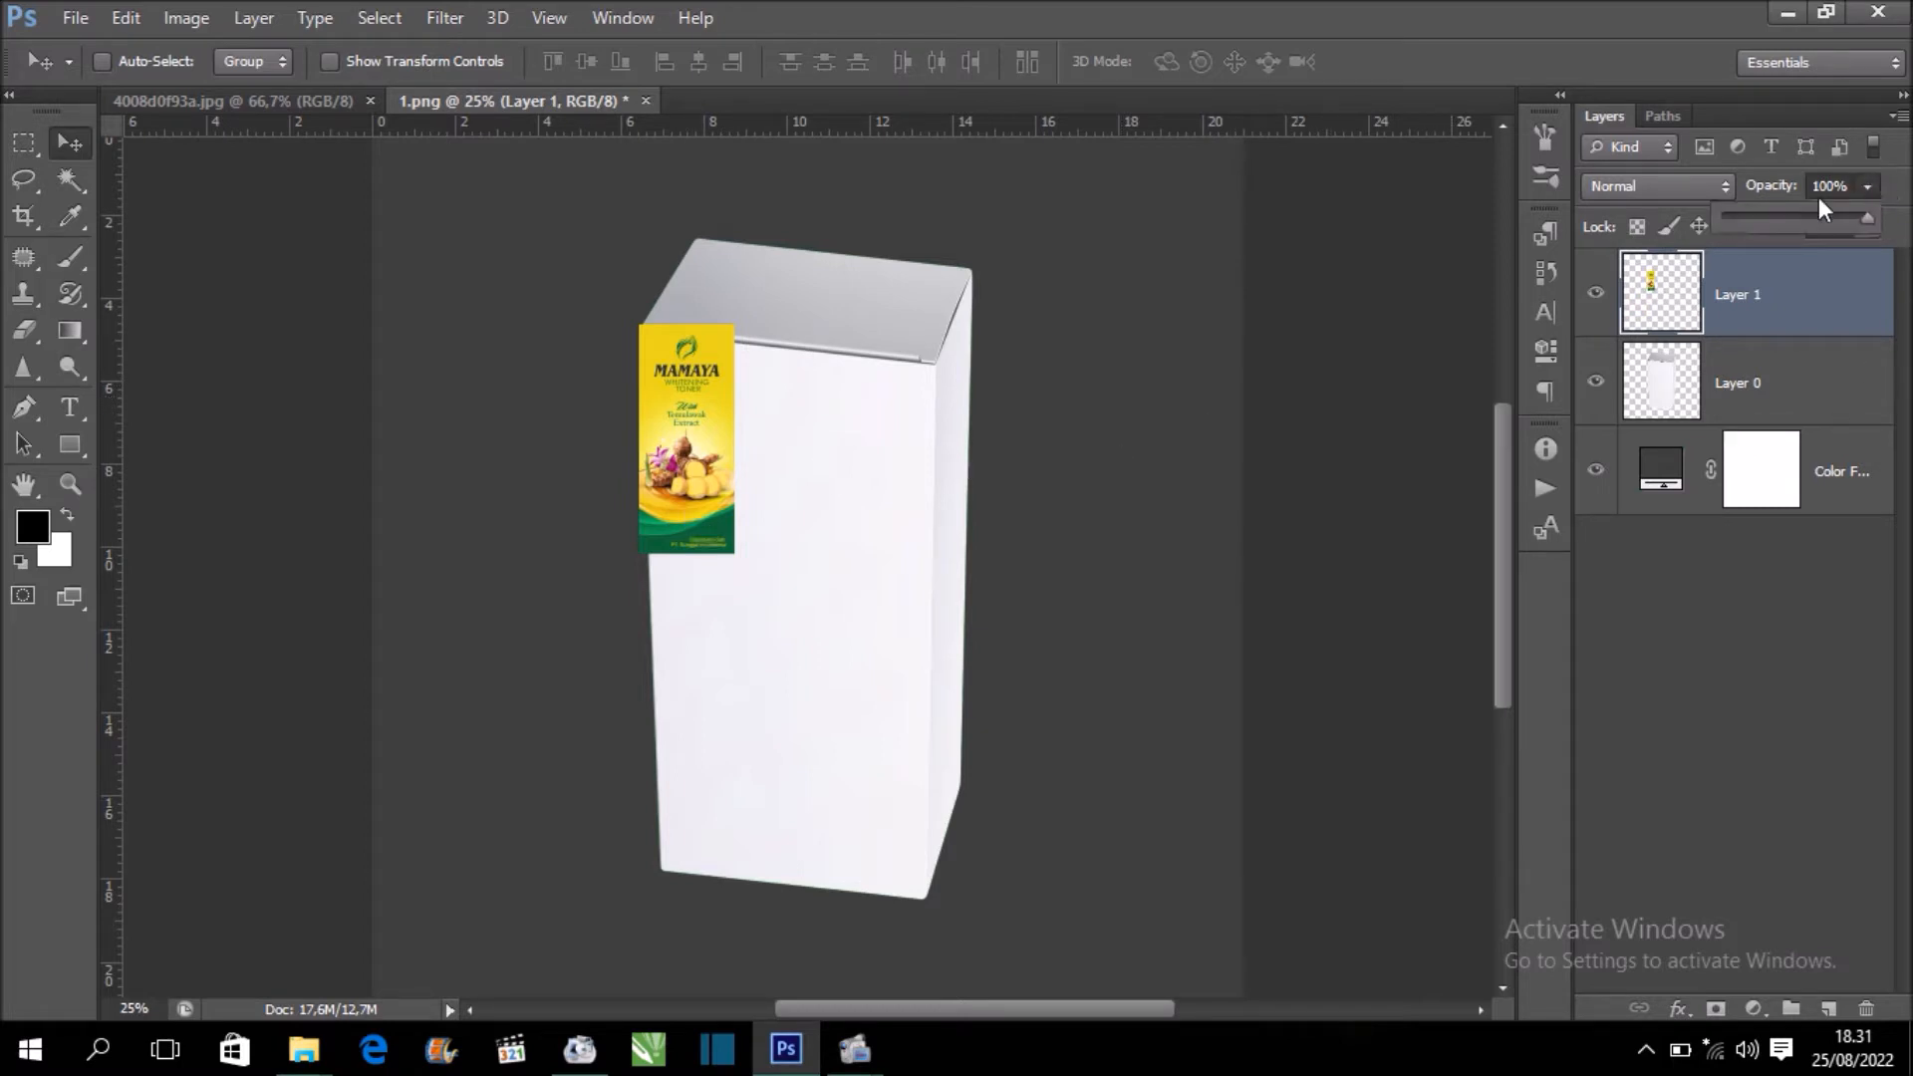
{"action": "left_click", "coordinate": [1815, 215]}
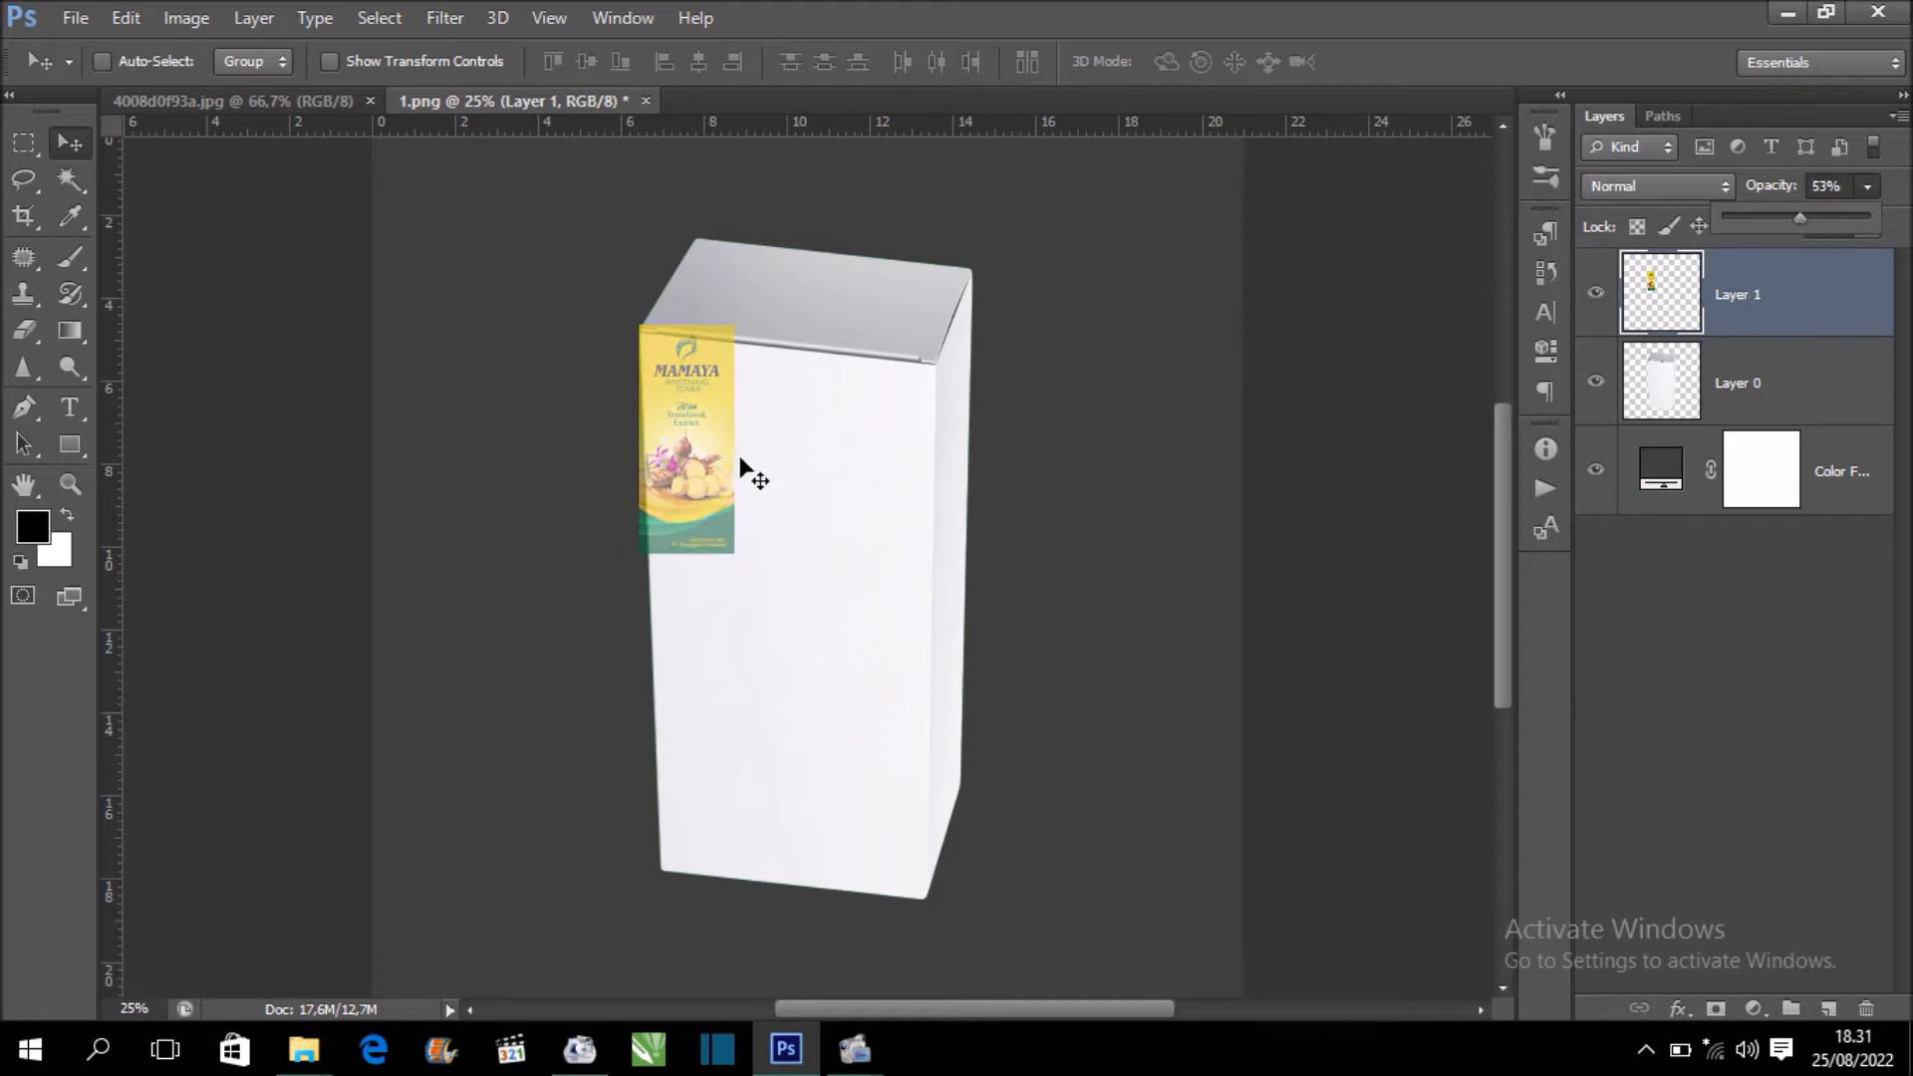
{"action": "key", "text": "ctrl+t"}
{"action": "left_click_drag", "start_coordinate": [738, 558], "coordinate": [952, 964]}
{"action": "left_click_drag", "start_coordinate": [908, 319], "coordinate": [976, 294]}
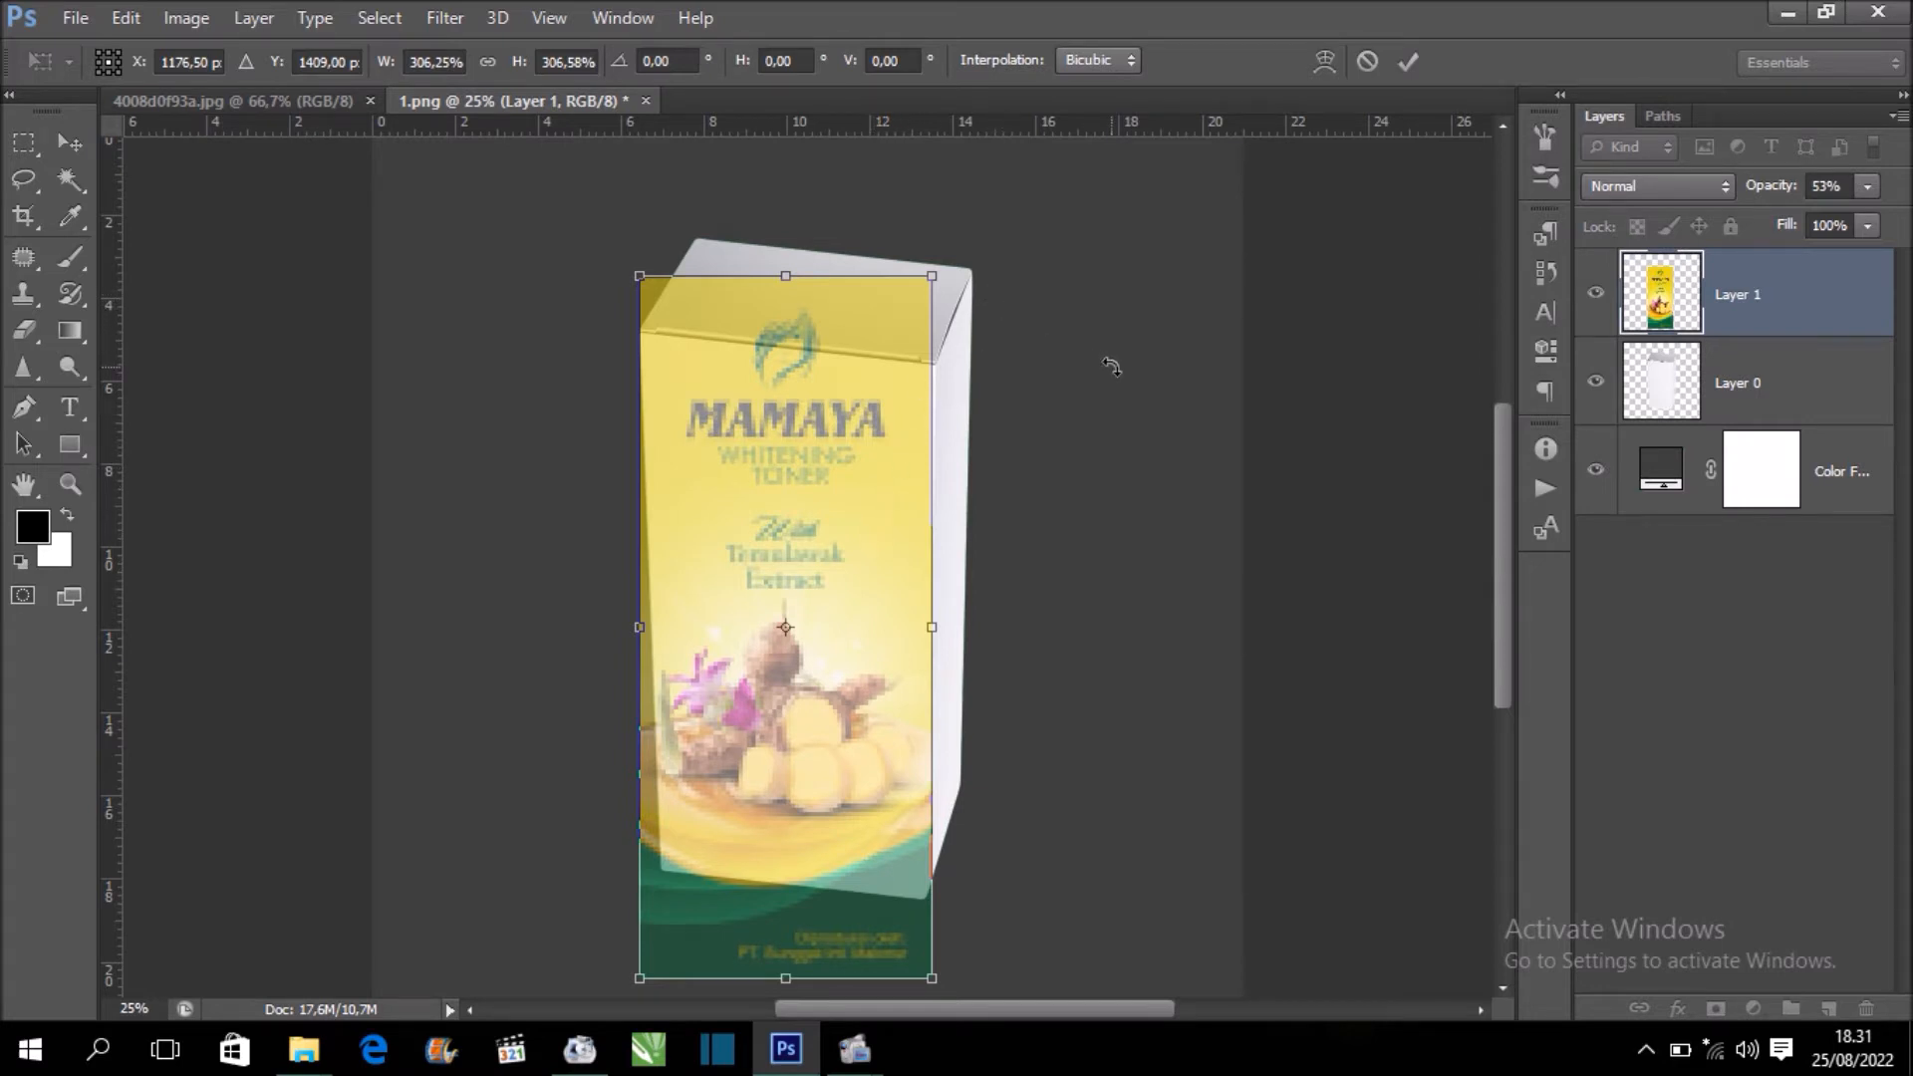
{"action": "key", "text": "Return"}
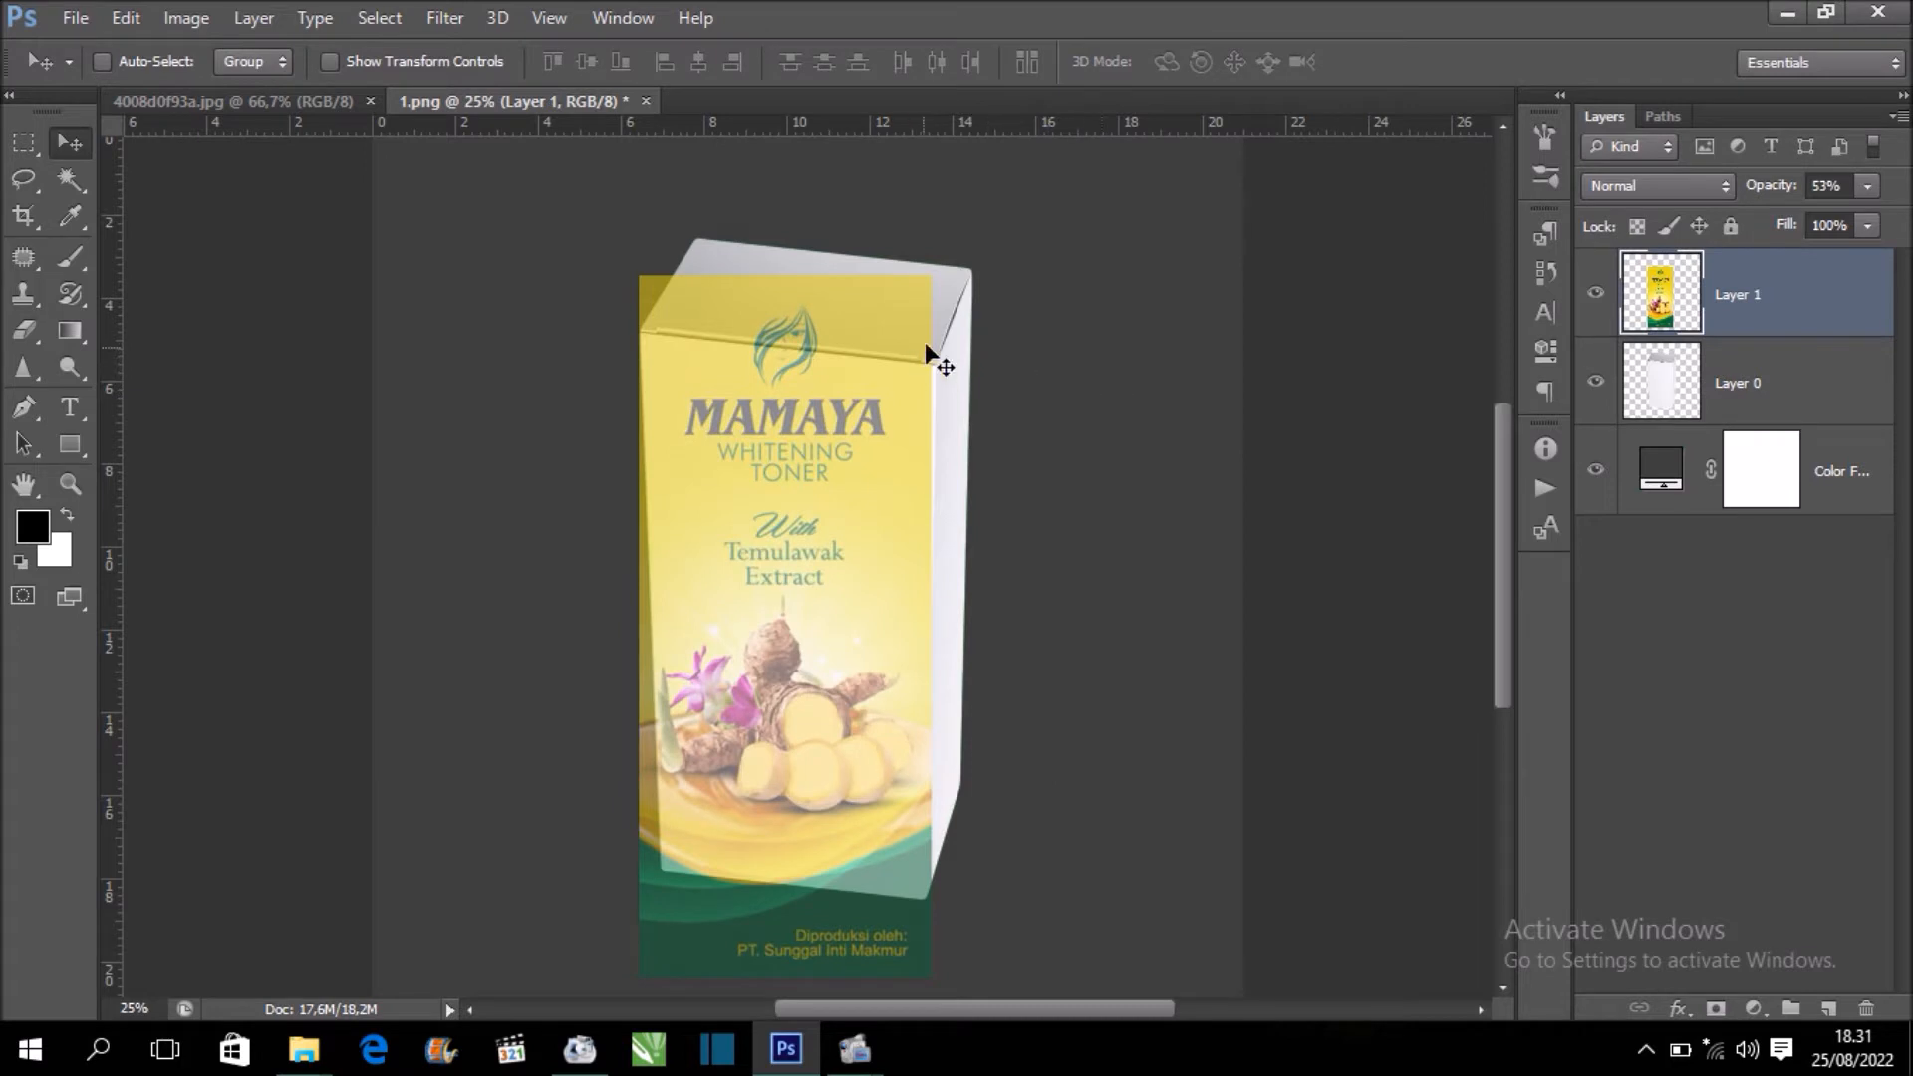
Hide the label layer and stretch the box layer vertically beyond its top and bottom edges, keeping its width at 100%
{"action": "left_click", "coordinate": [1595, 297]}
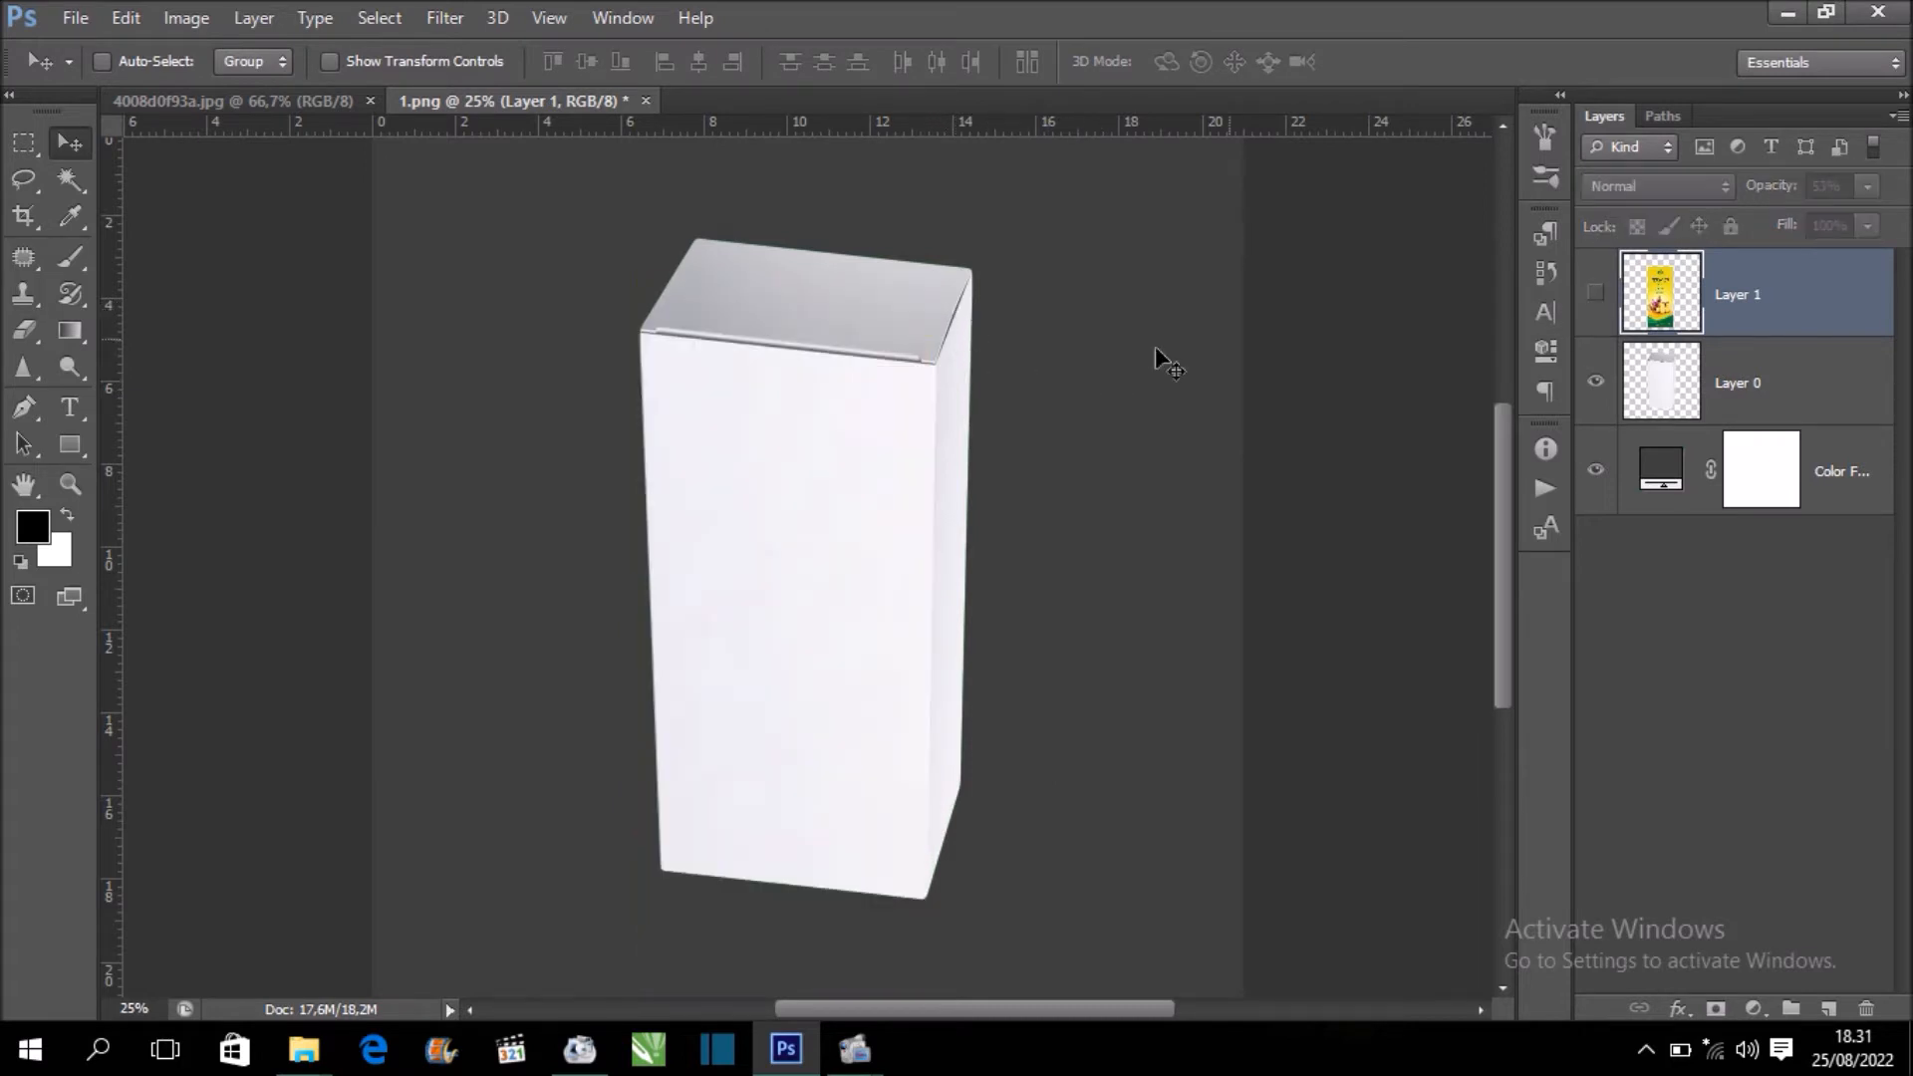
{"action": "left_click", "coordinate": [1595, 293]}
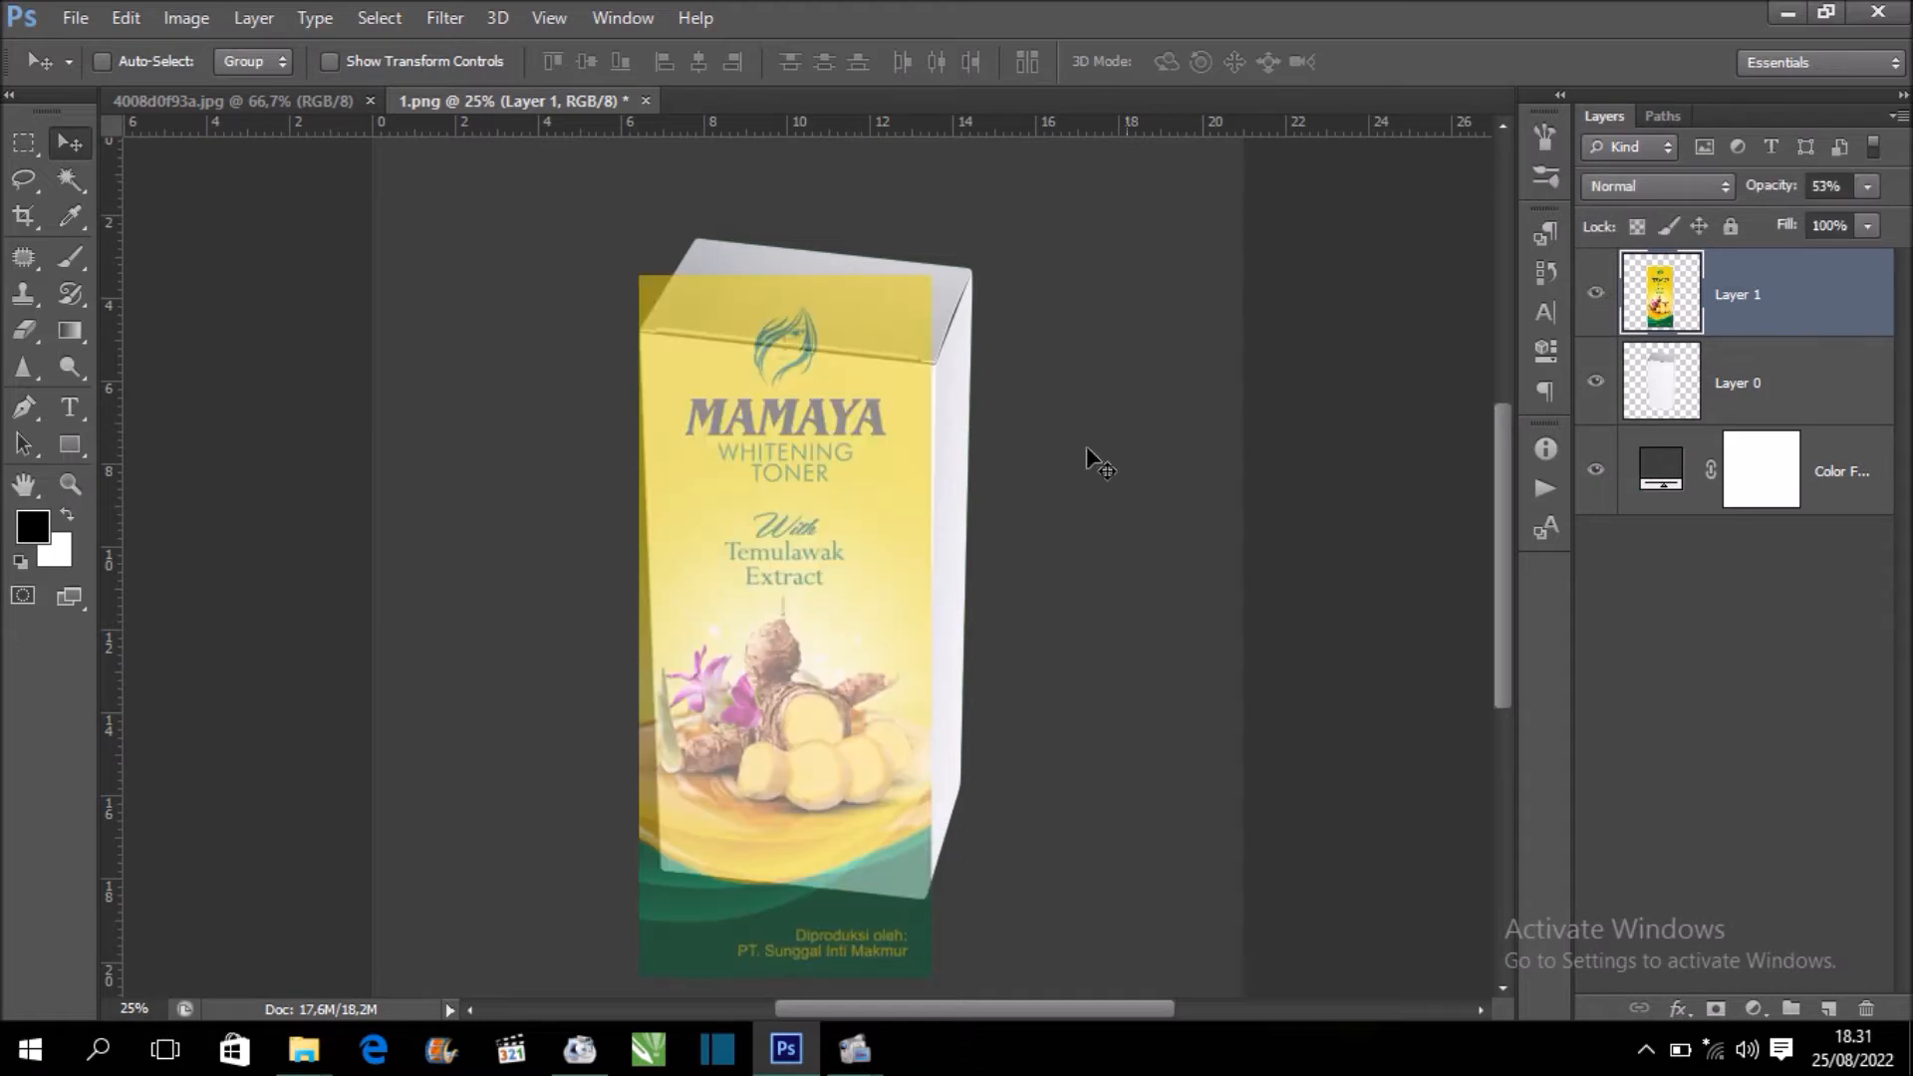
{"action": "left_click", "coordinate": [1599, 295]}
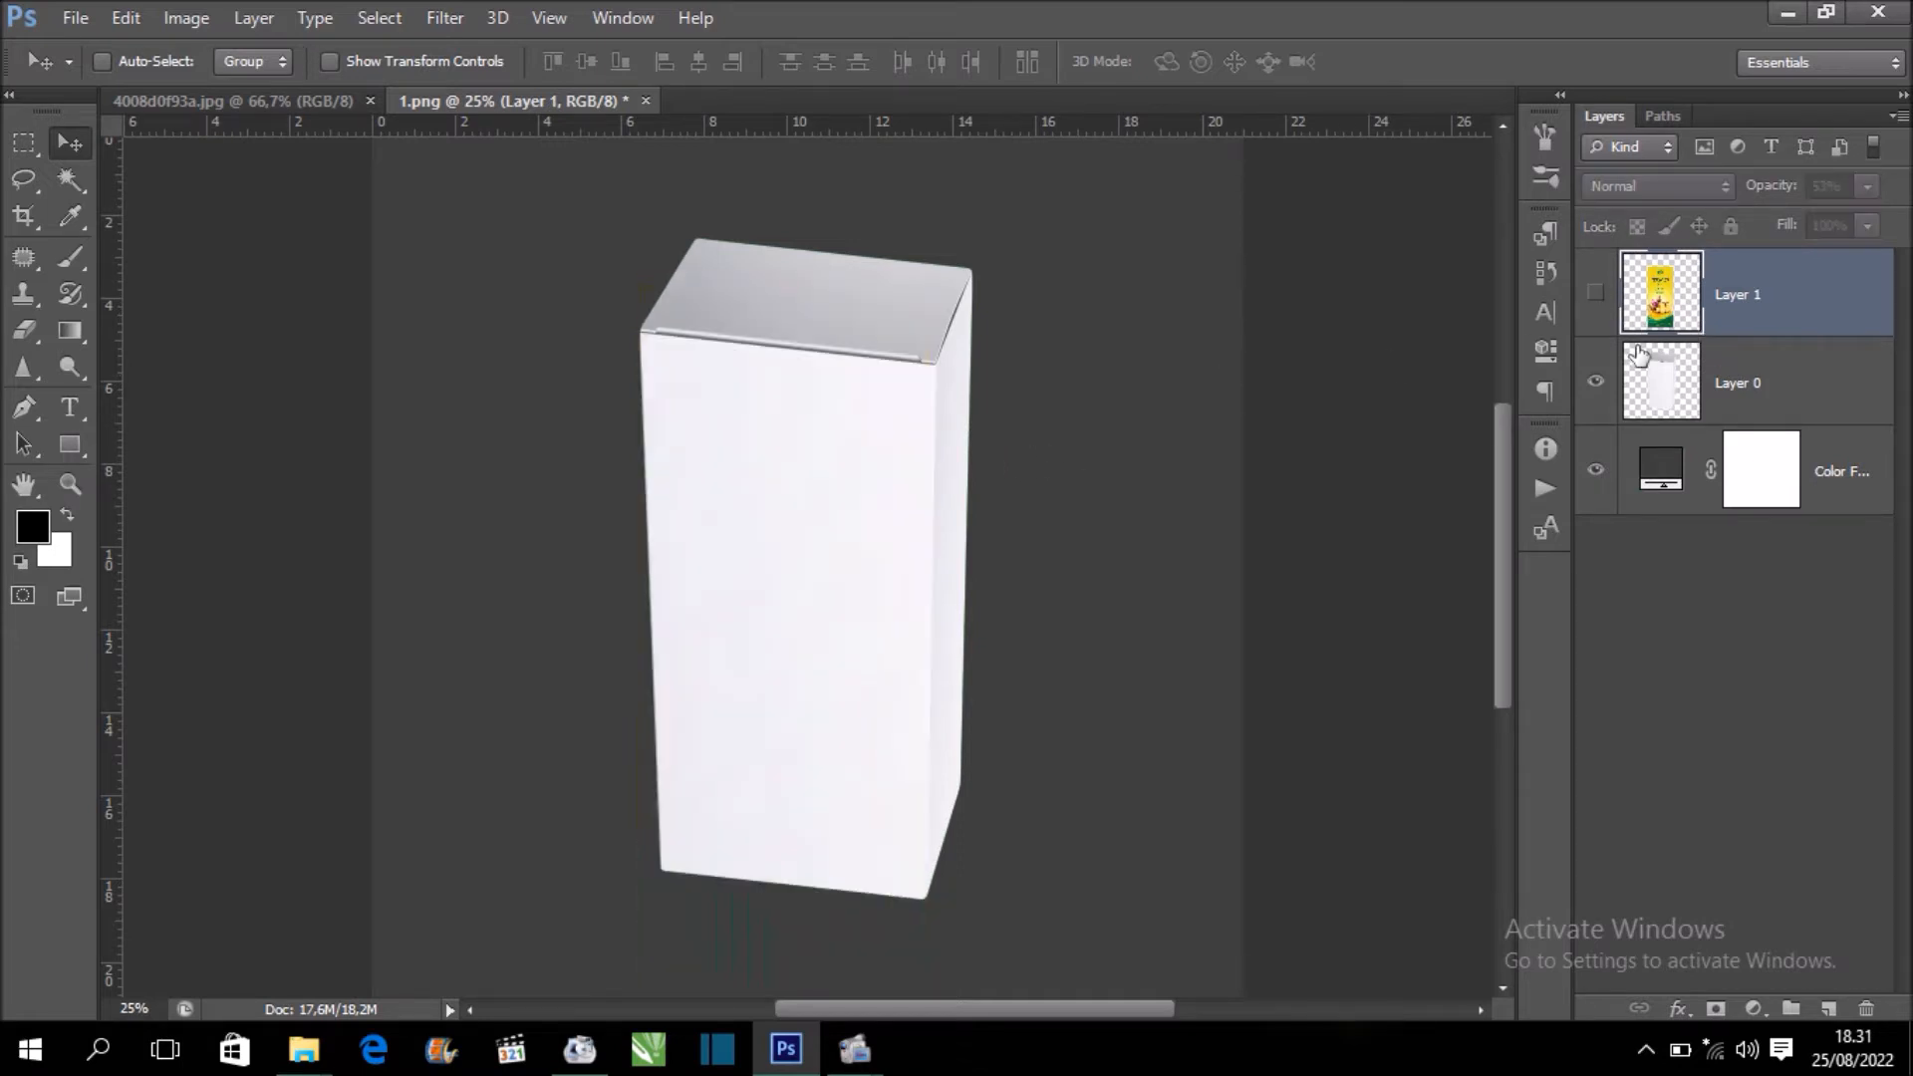
{"action": "left_click", "coordinate": [1785, 382]}
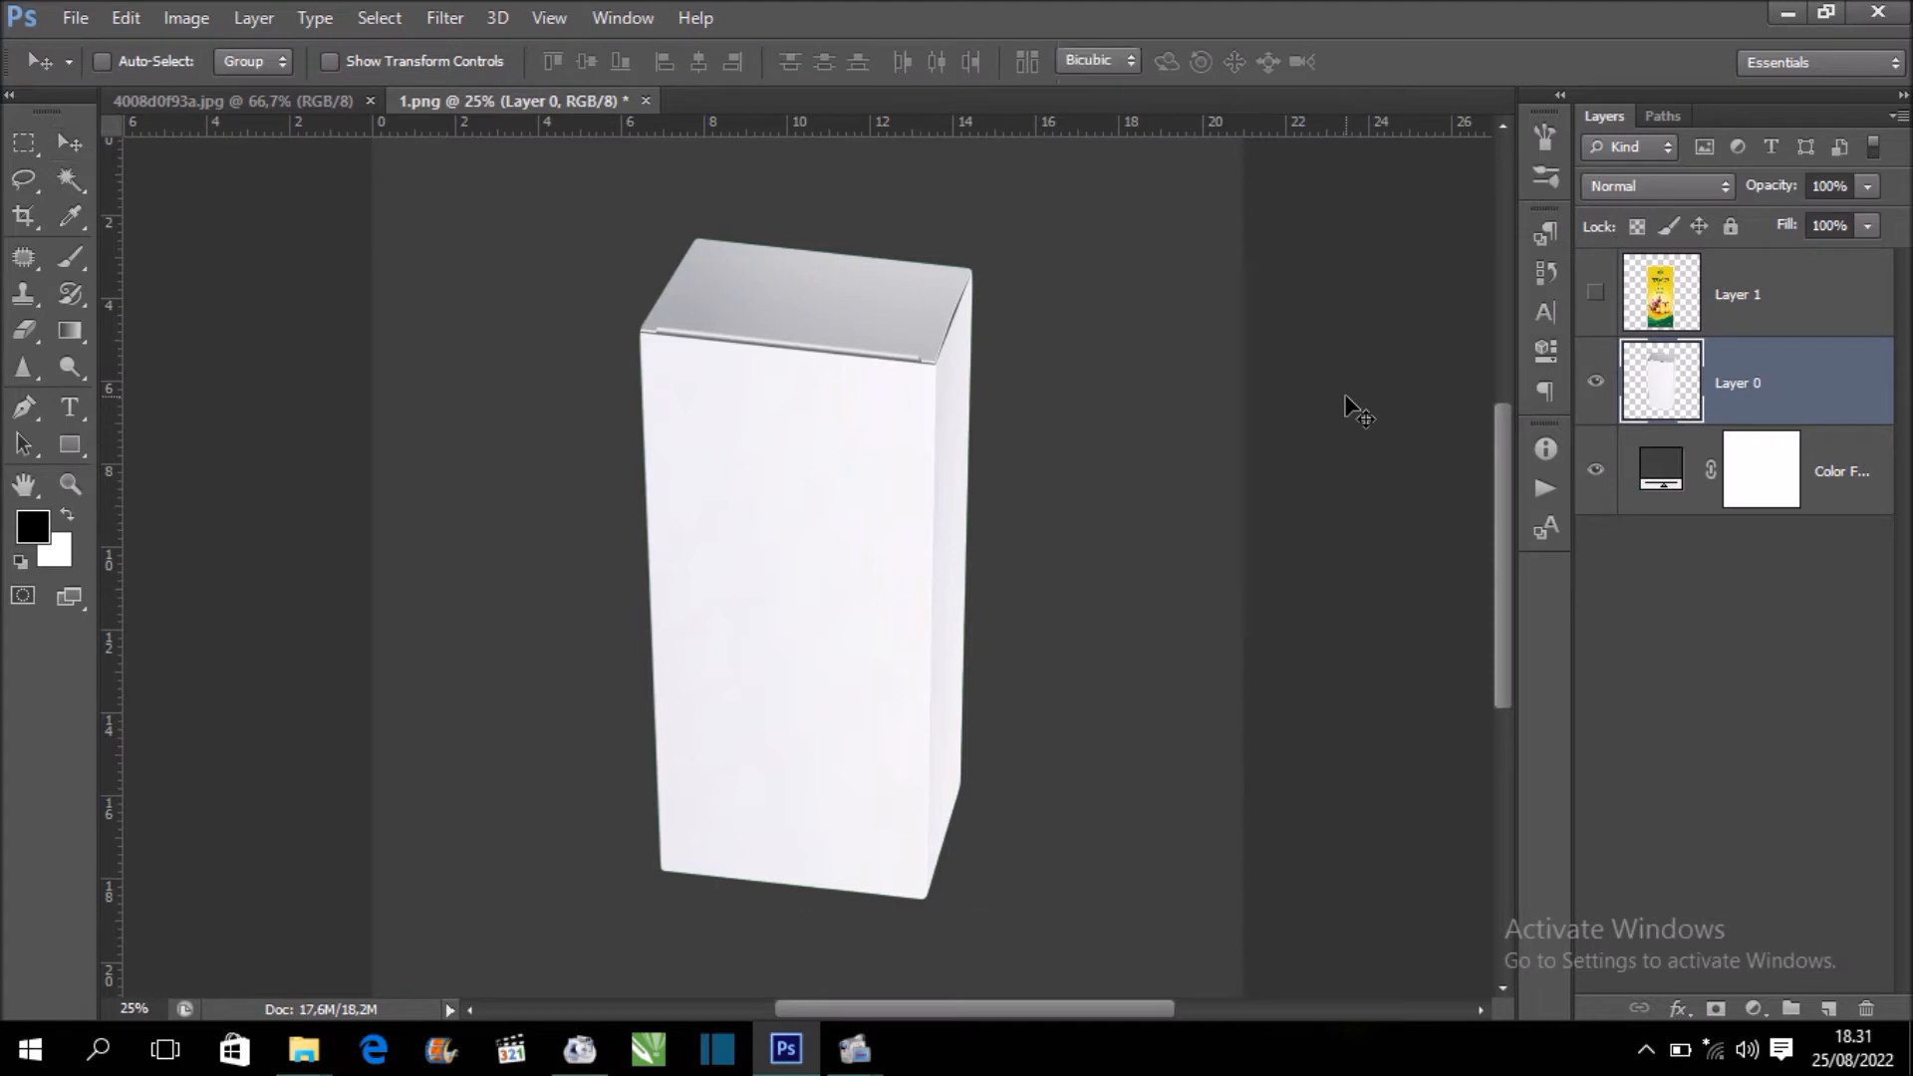
{"action": "key", "text": "ctrl+t"}
{"action": "key", "text": "ctrl+minus"}
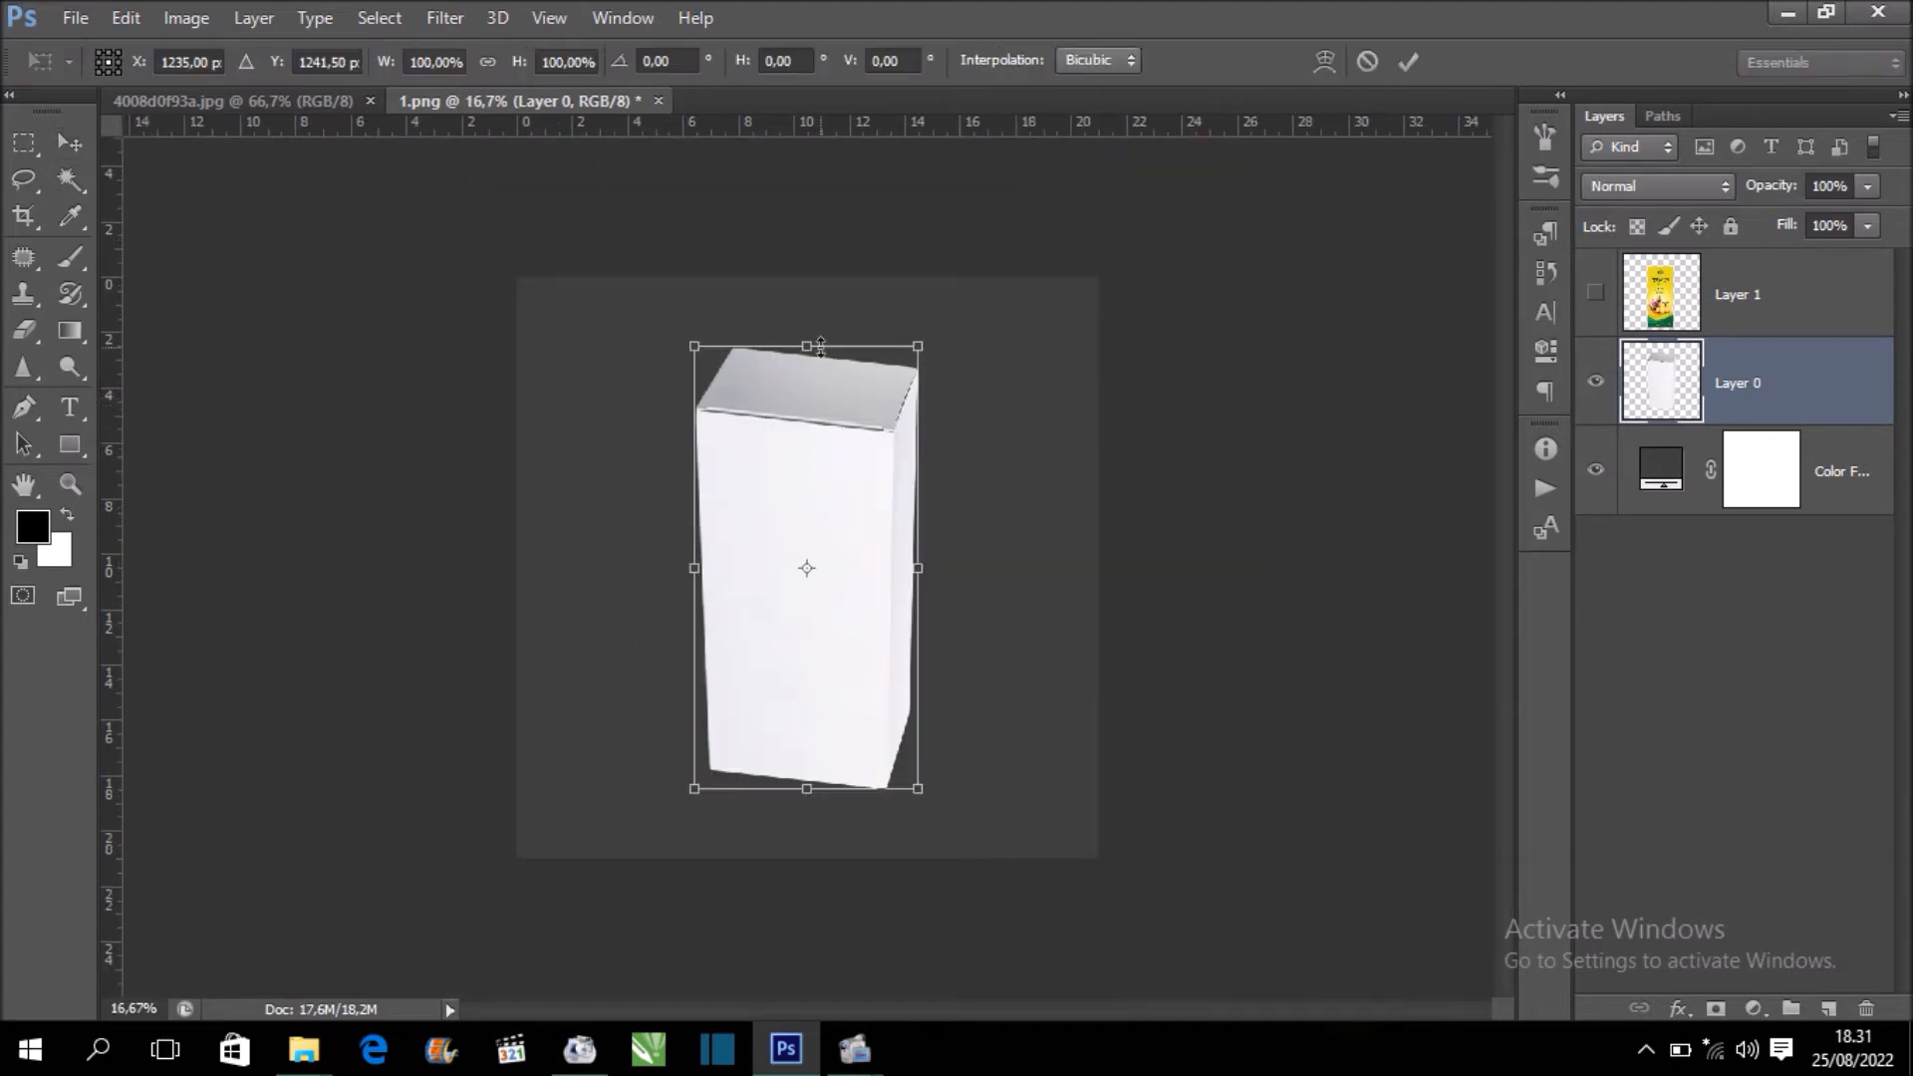
{"action": "left_click_drag", "start_coordinate": [811, 345], "coordinate": [814, 325]}
{"action": "left_click_drag", "start_coordinate": [812, 797], "coordinate": [809, 809]}
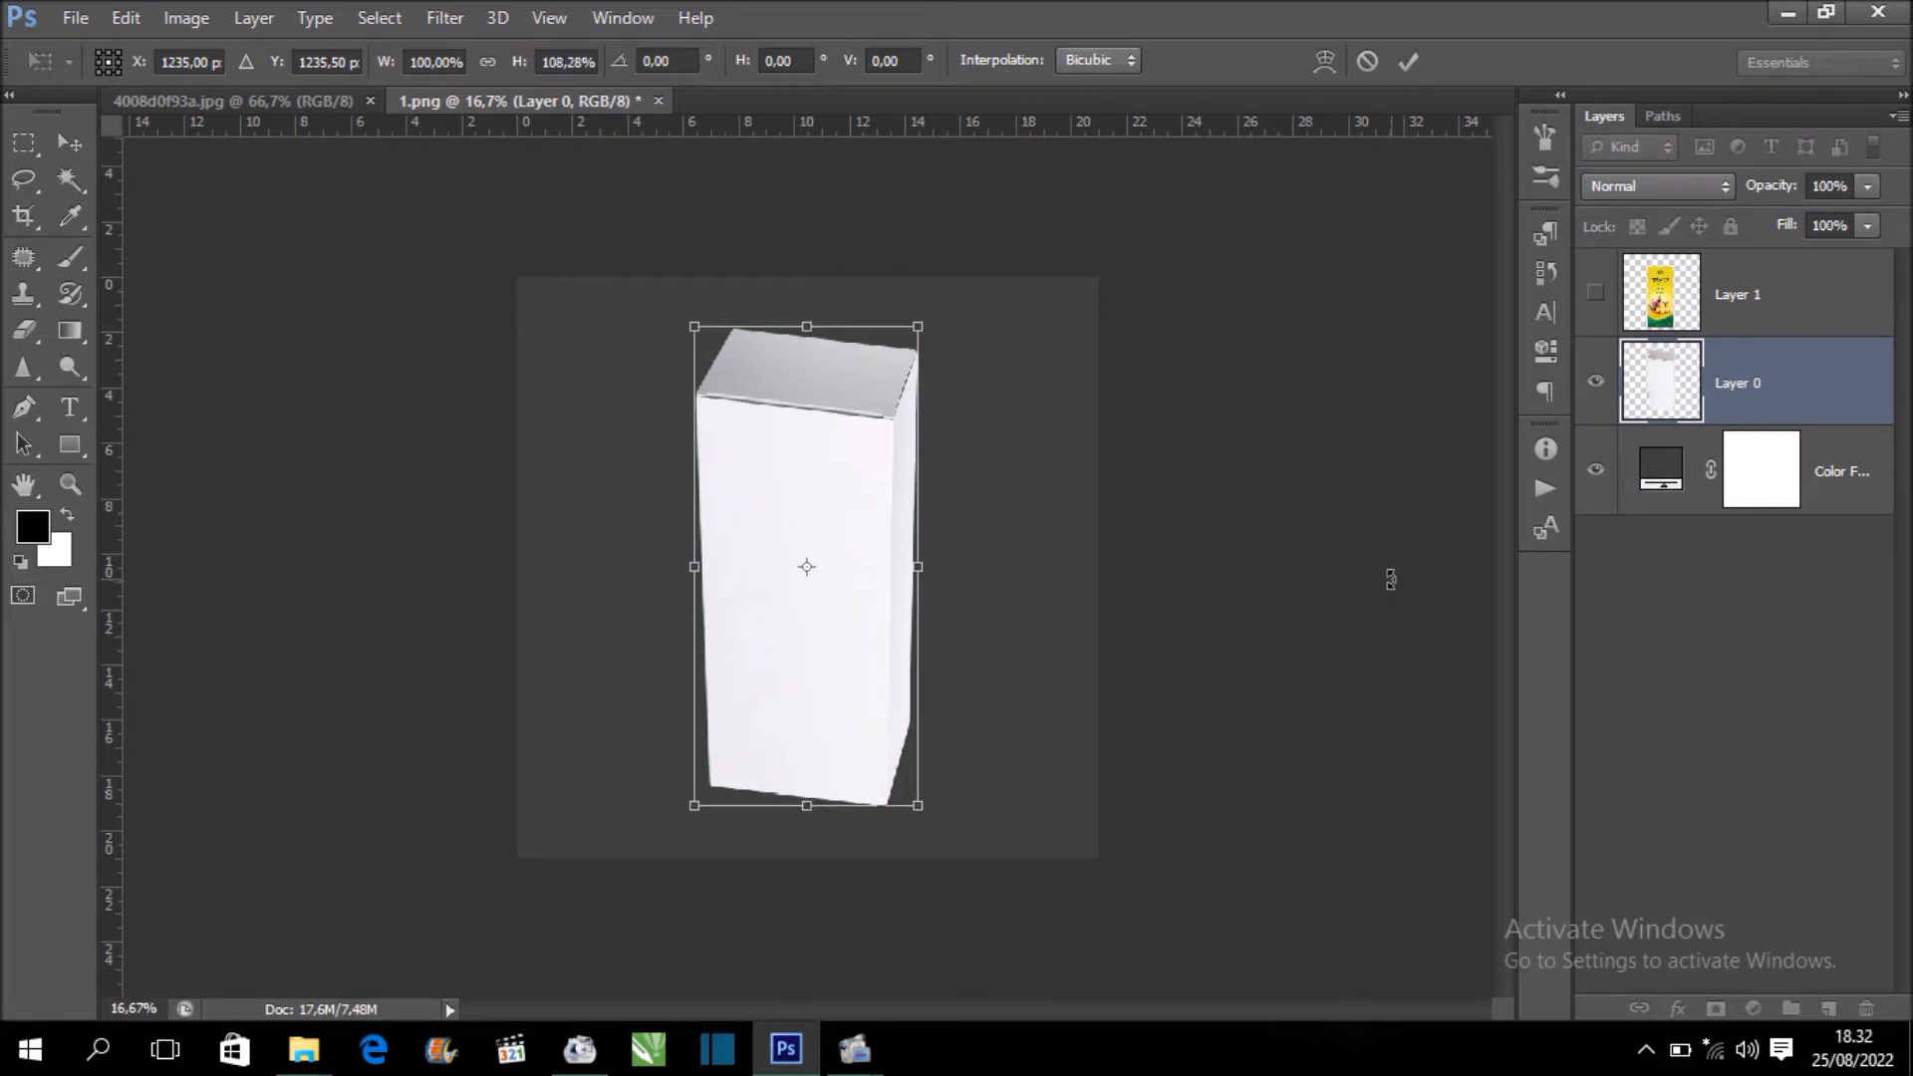
{"action": "left_click_drag", "start_coordinate": [807, 817], "coordinate": [807, 837]}
{"action": "key", "text": "Return"}
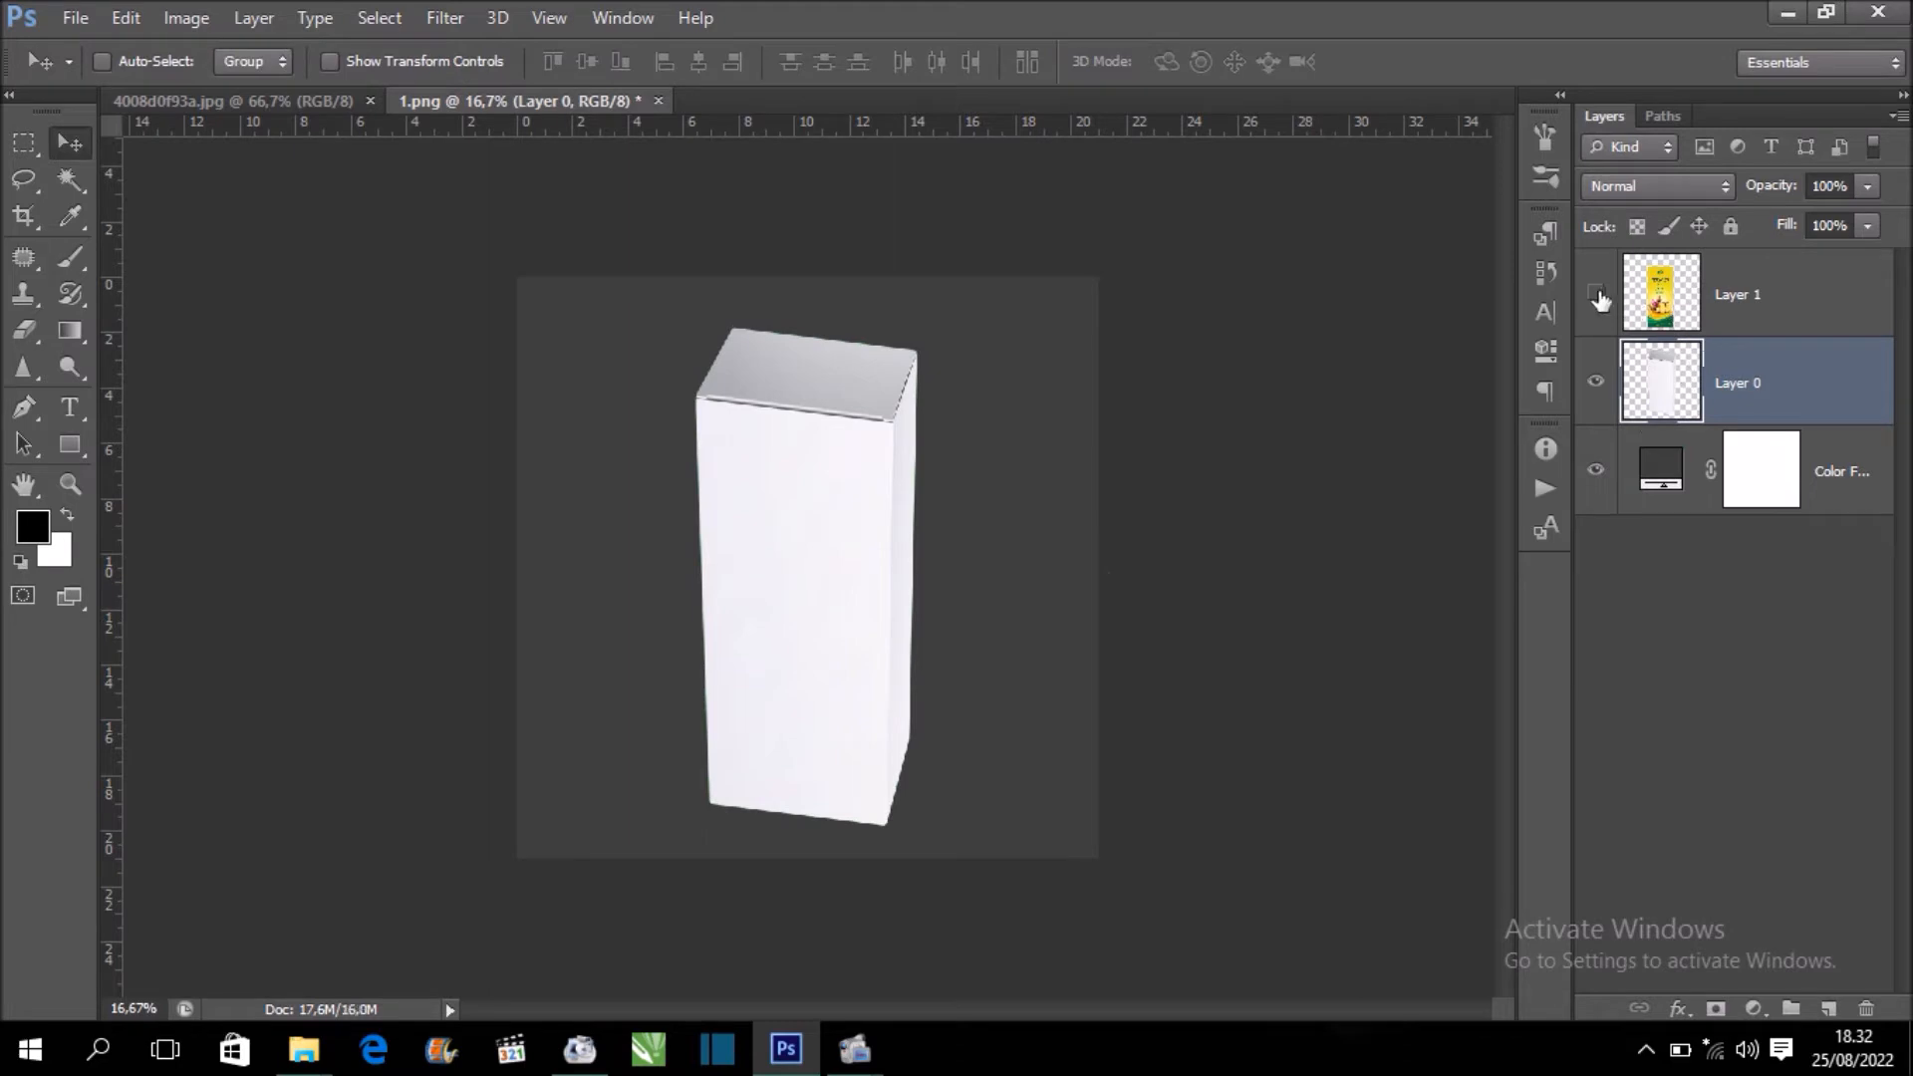
Move the box up against the reshown label until their upper front edges align, and hide the label layer
{"action": "left_click", "coordinate": [1594, 292]}
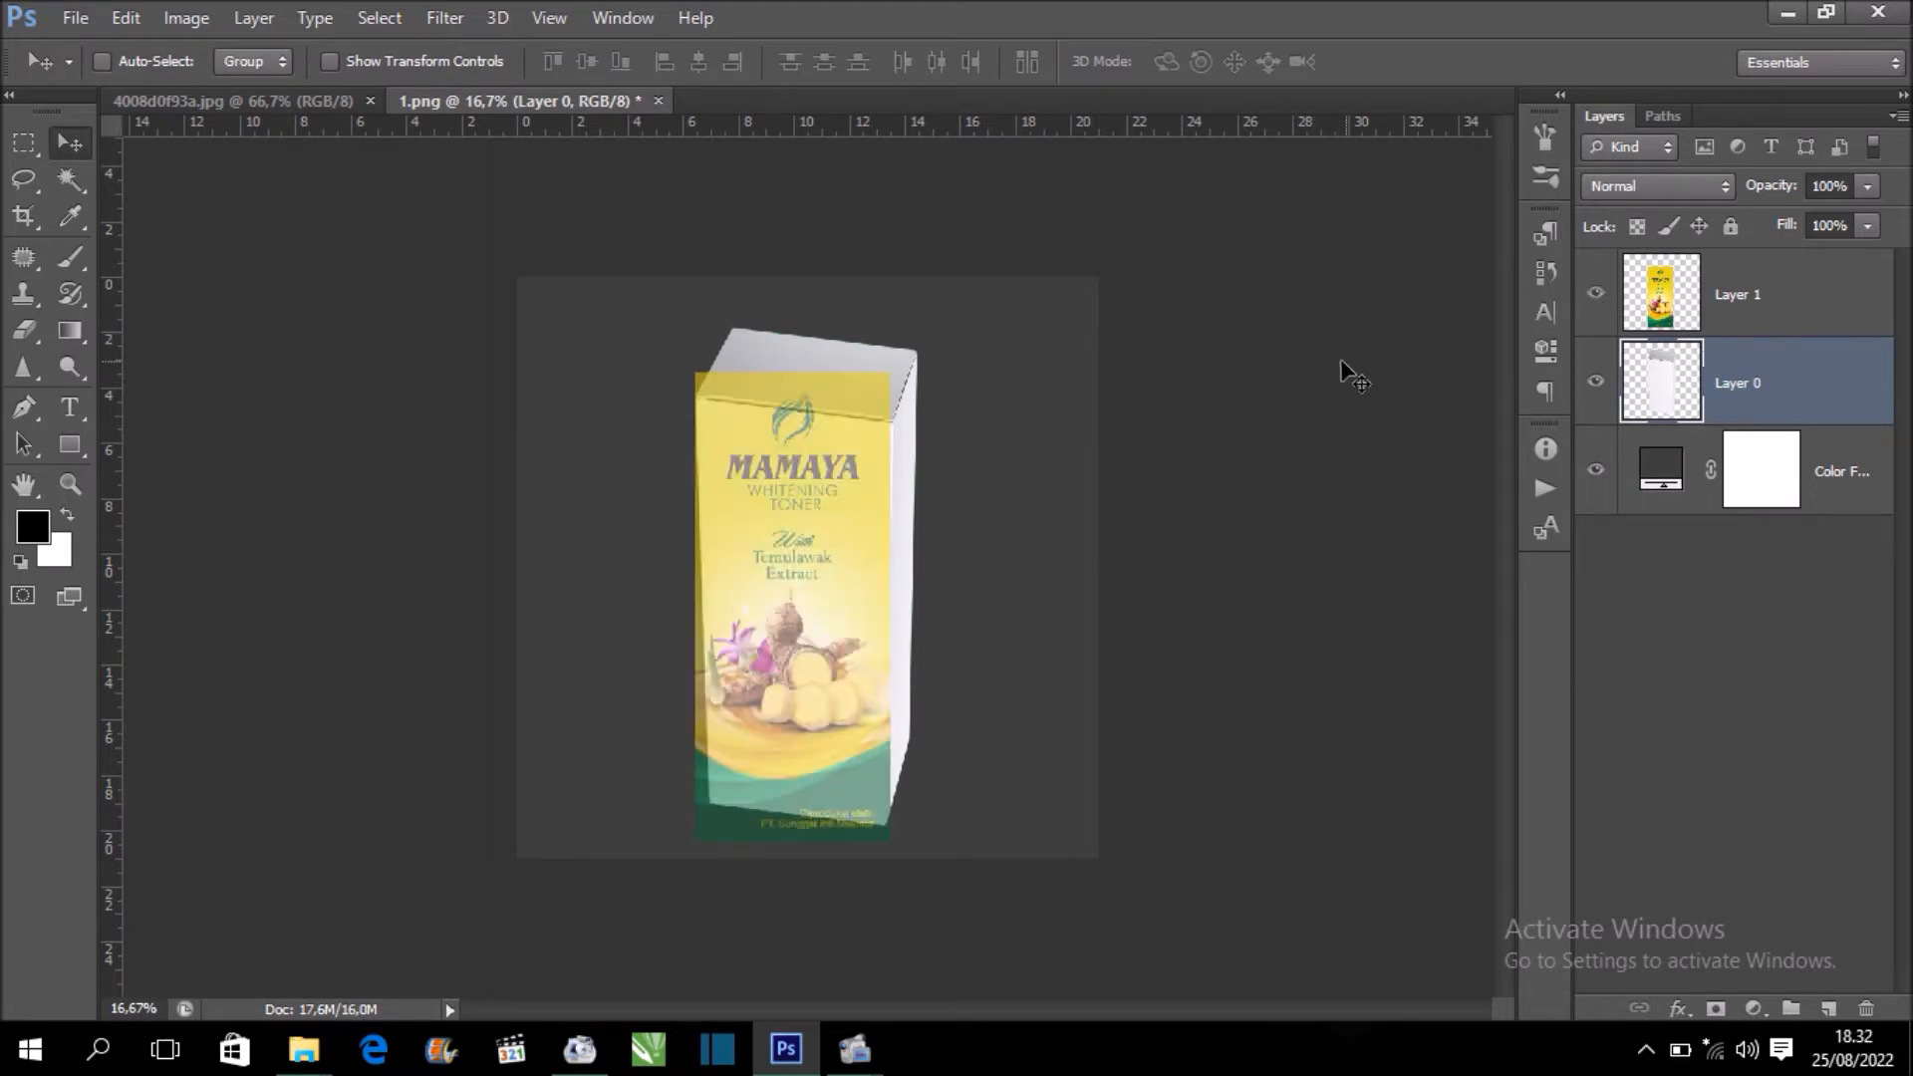
{"action": "left_click_drag", "start_coordinate": [856, 439], "coordinate": [862, 415]}
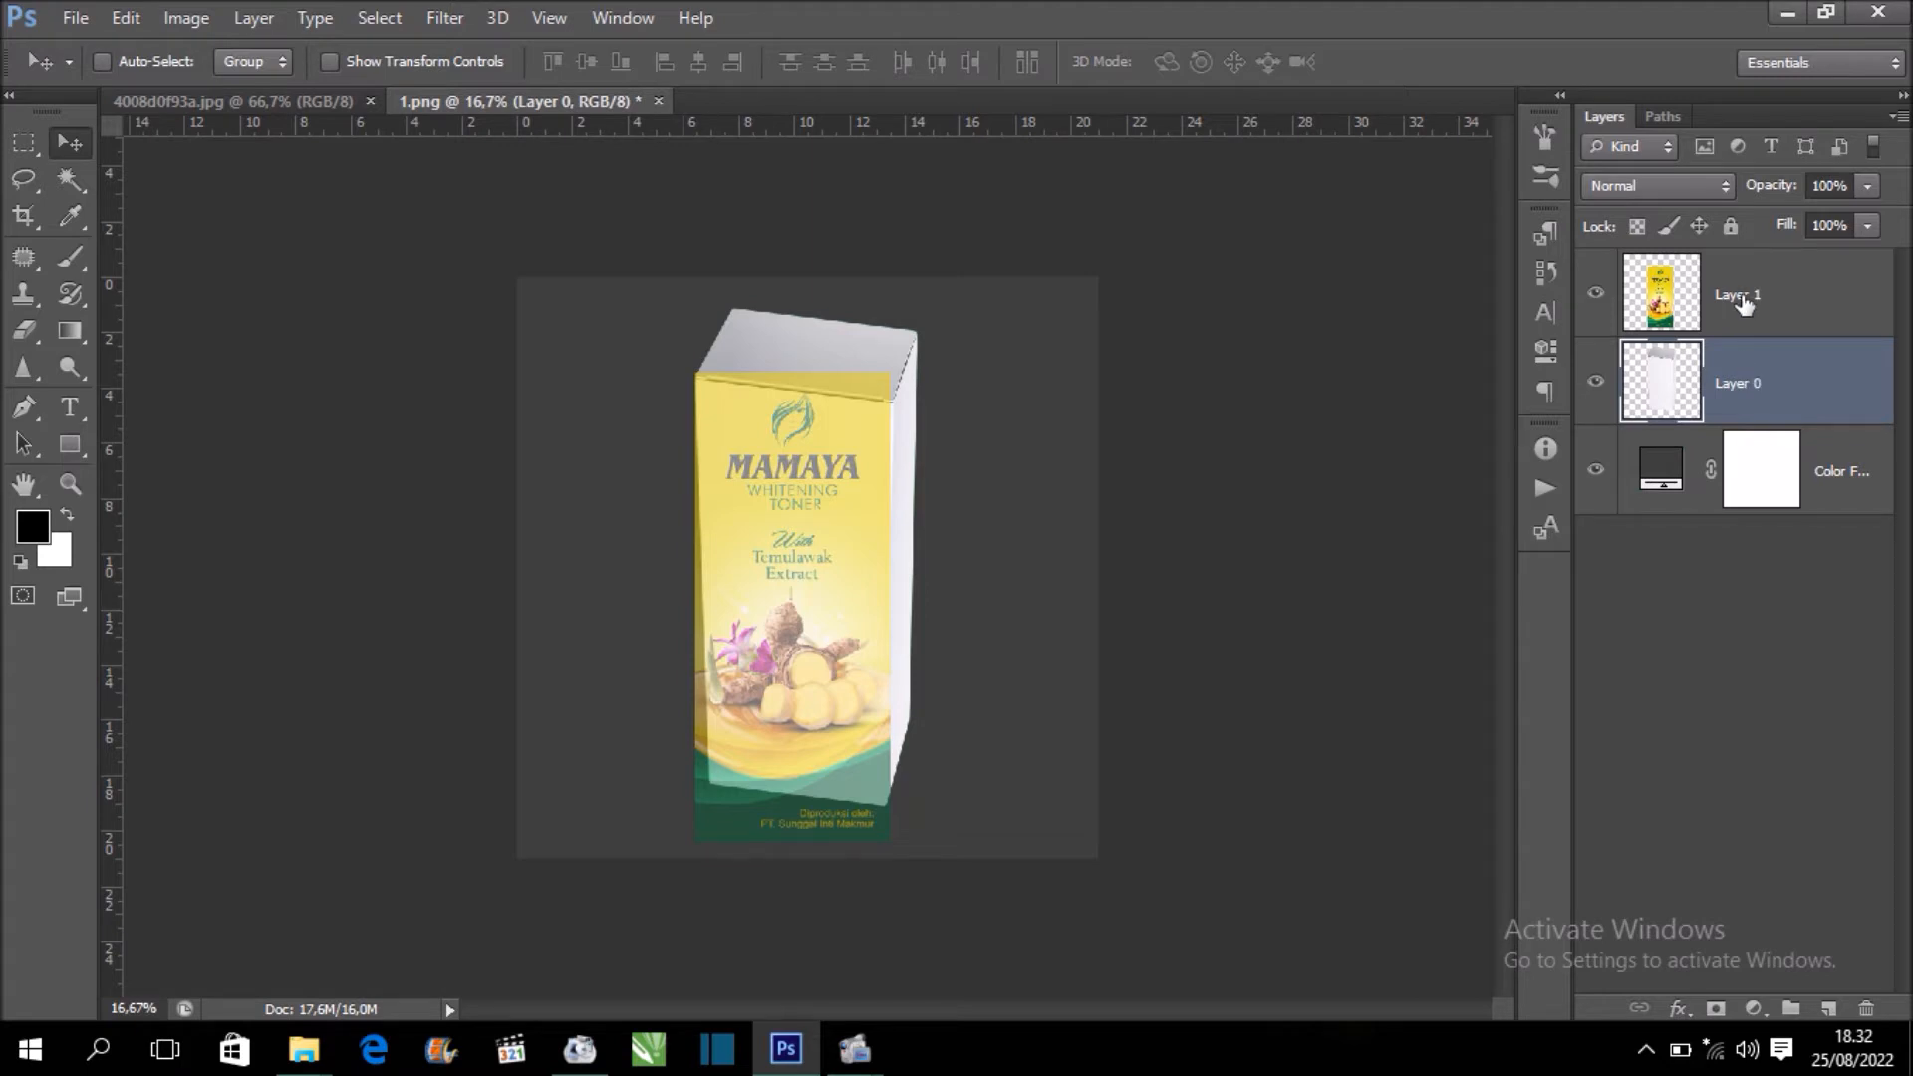
{"action": "left_click", "coordinate": [1596, 294]}
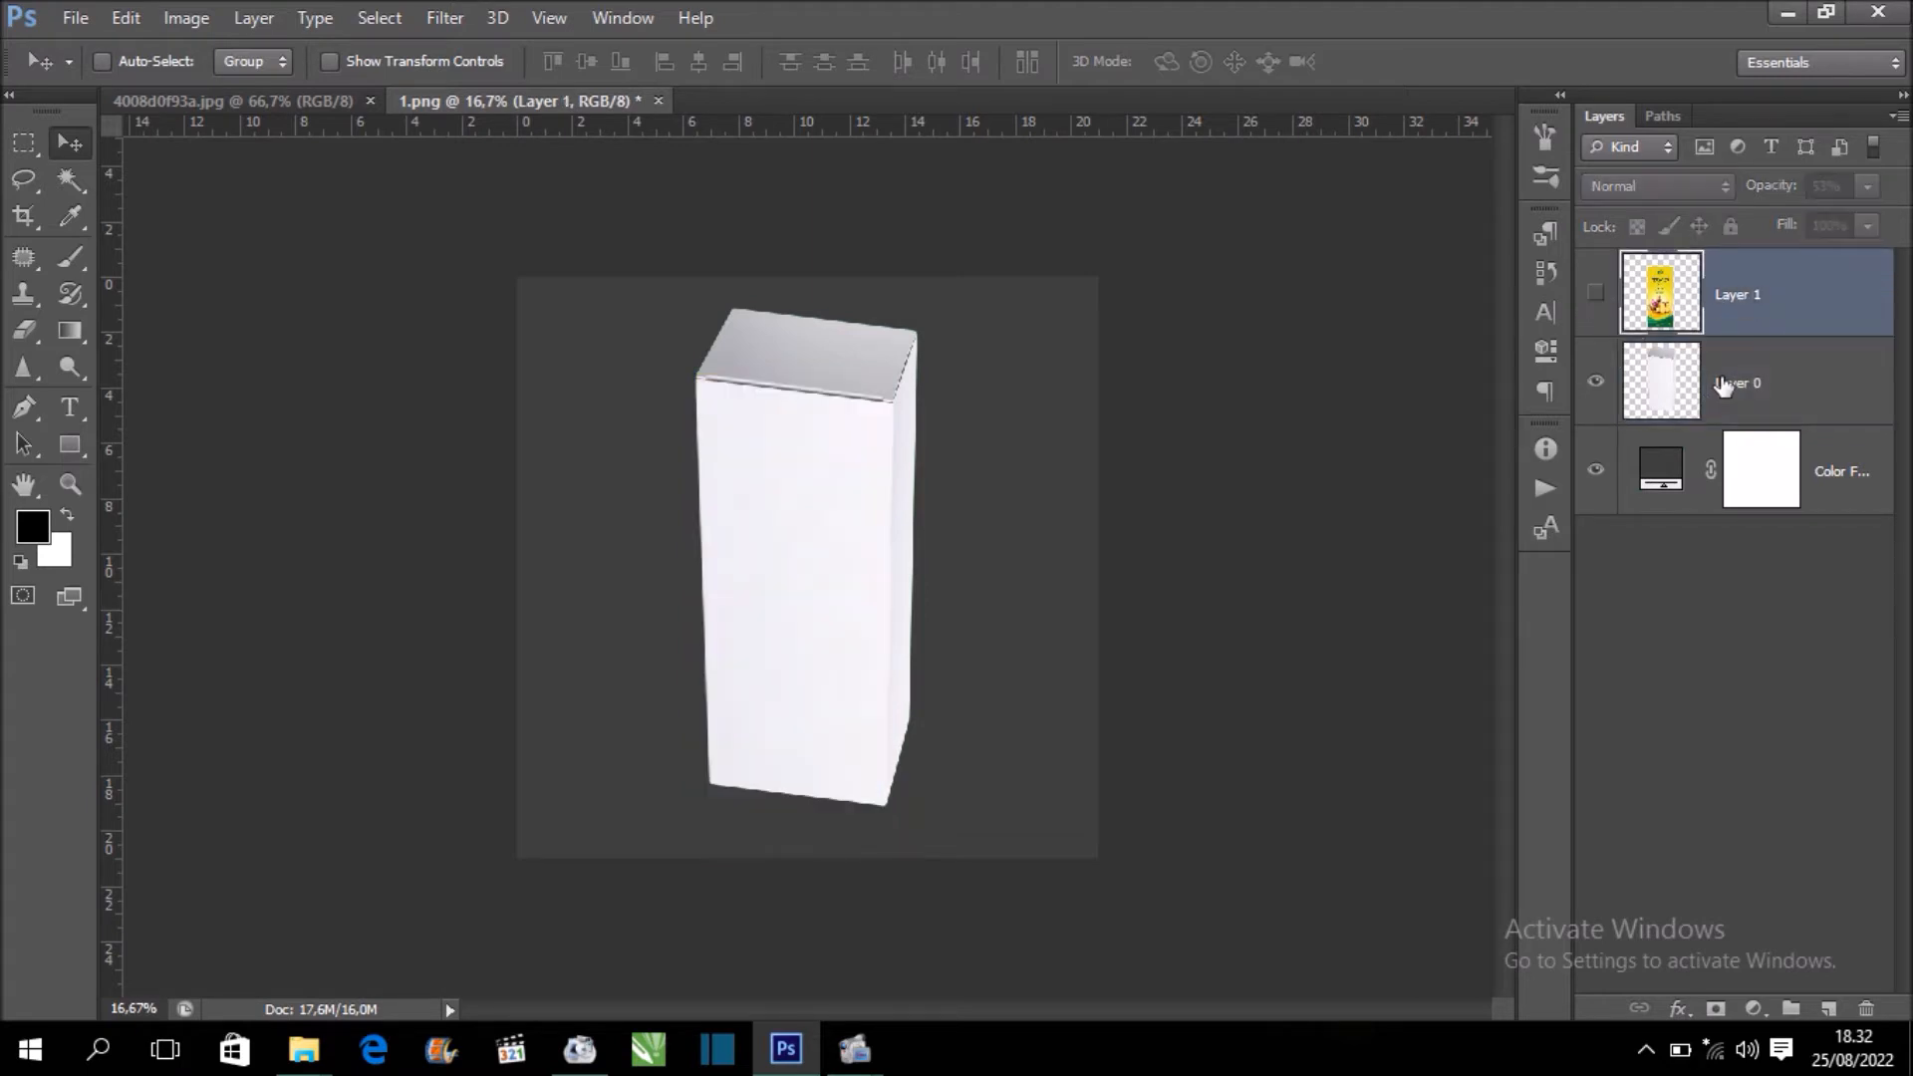
Stretch the box layer downward to about 106.5% height, keeping its top edge in place, and show the label layer again
{"action": "key", "text": "ctrl+t"}
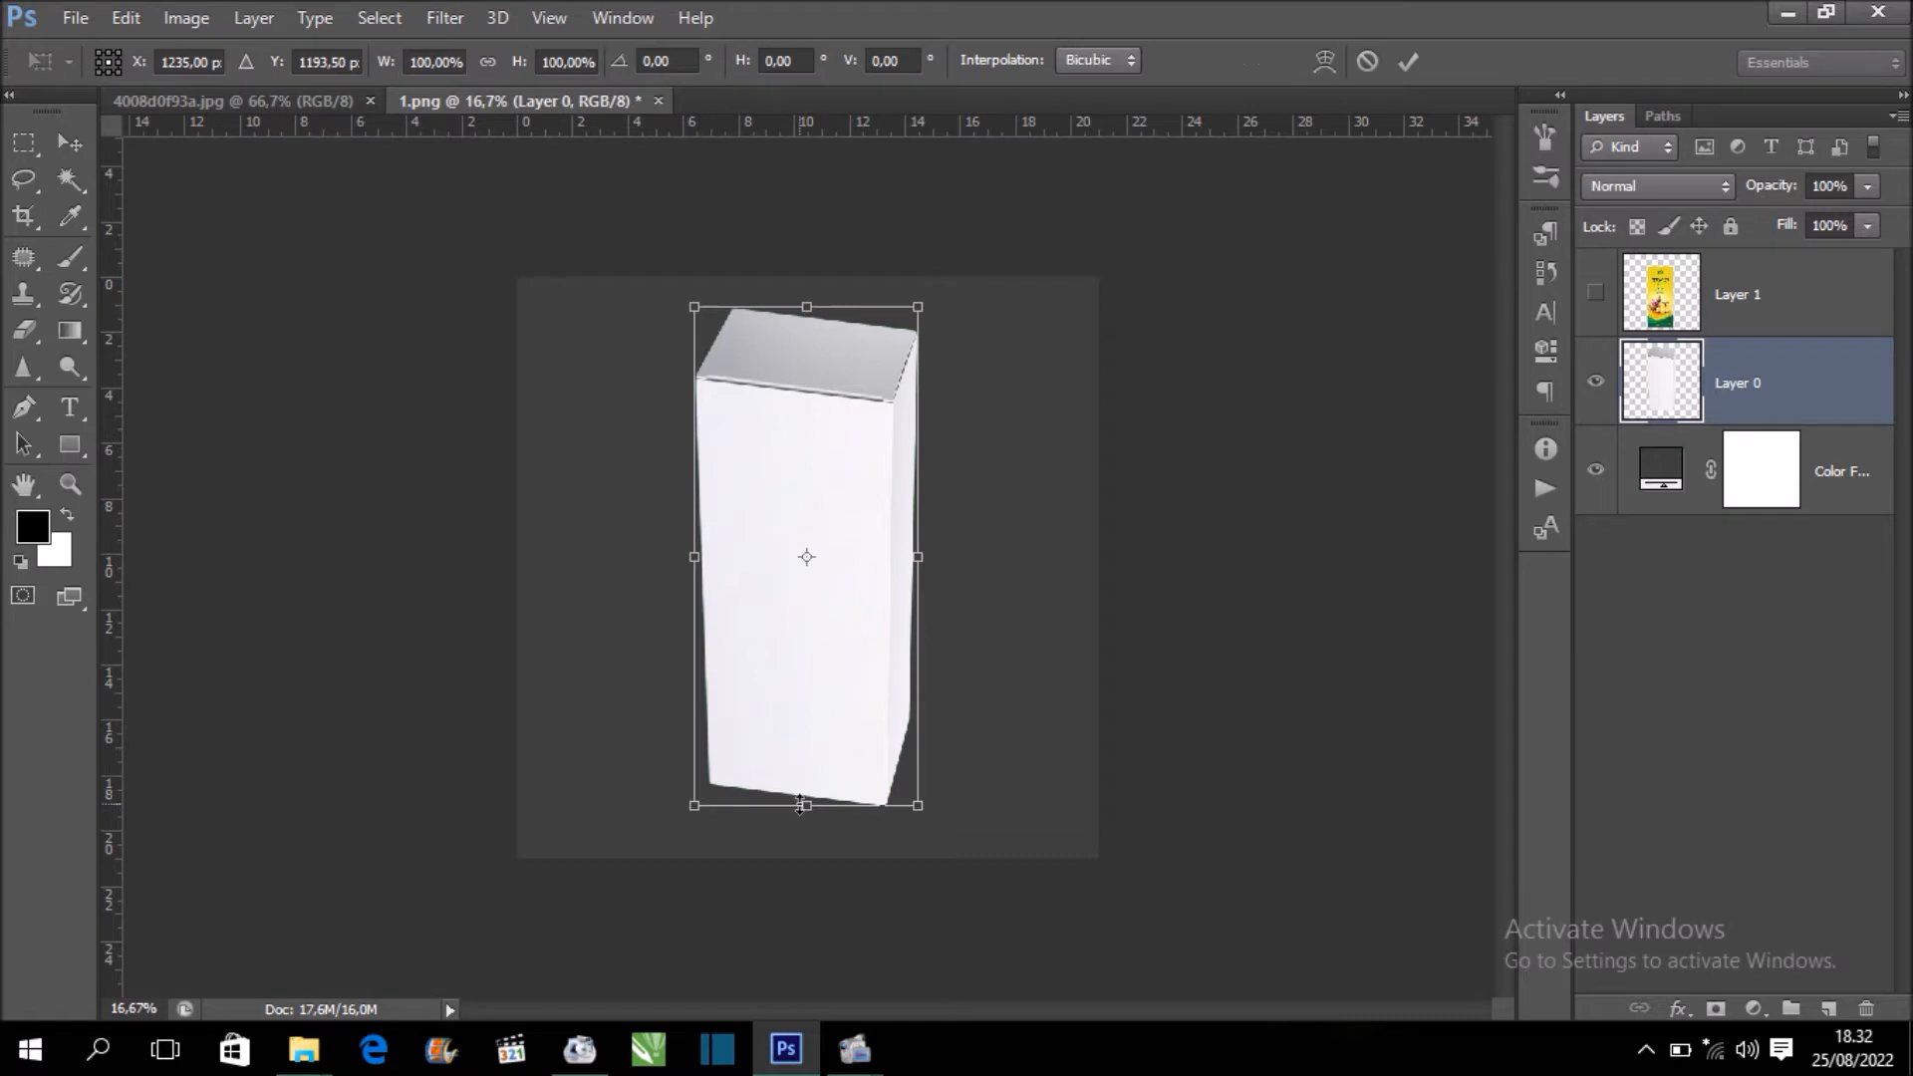
{"action": "left_click_drag", "start_coordinate": [799, 807], "coordinate": [803, 838]}
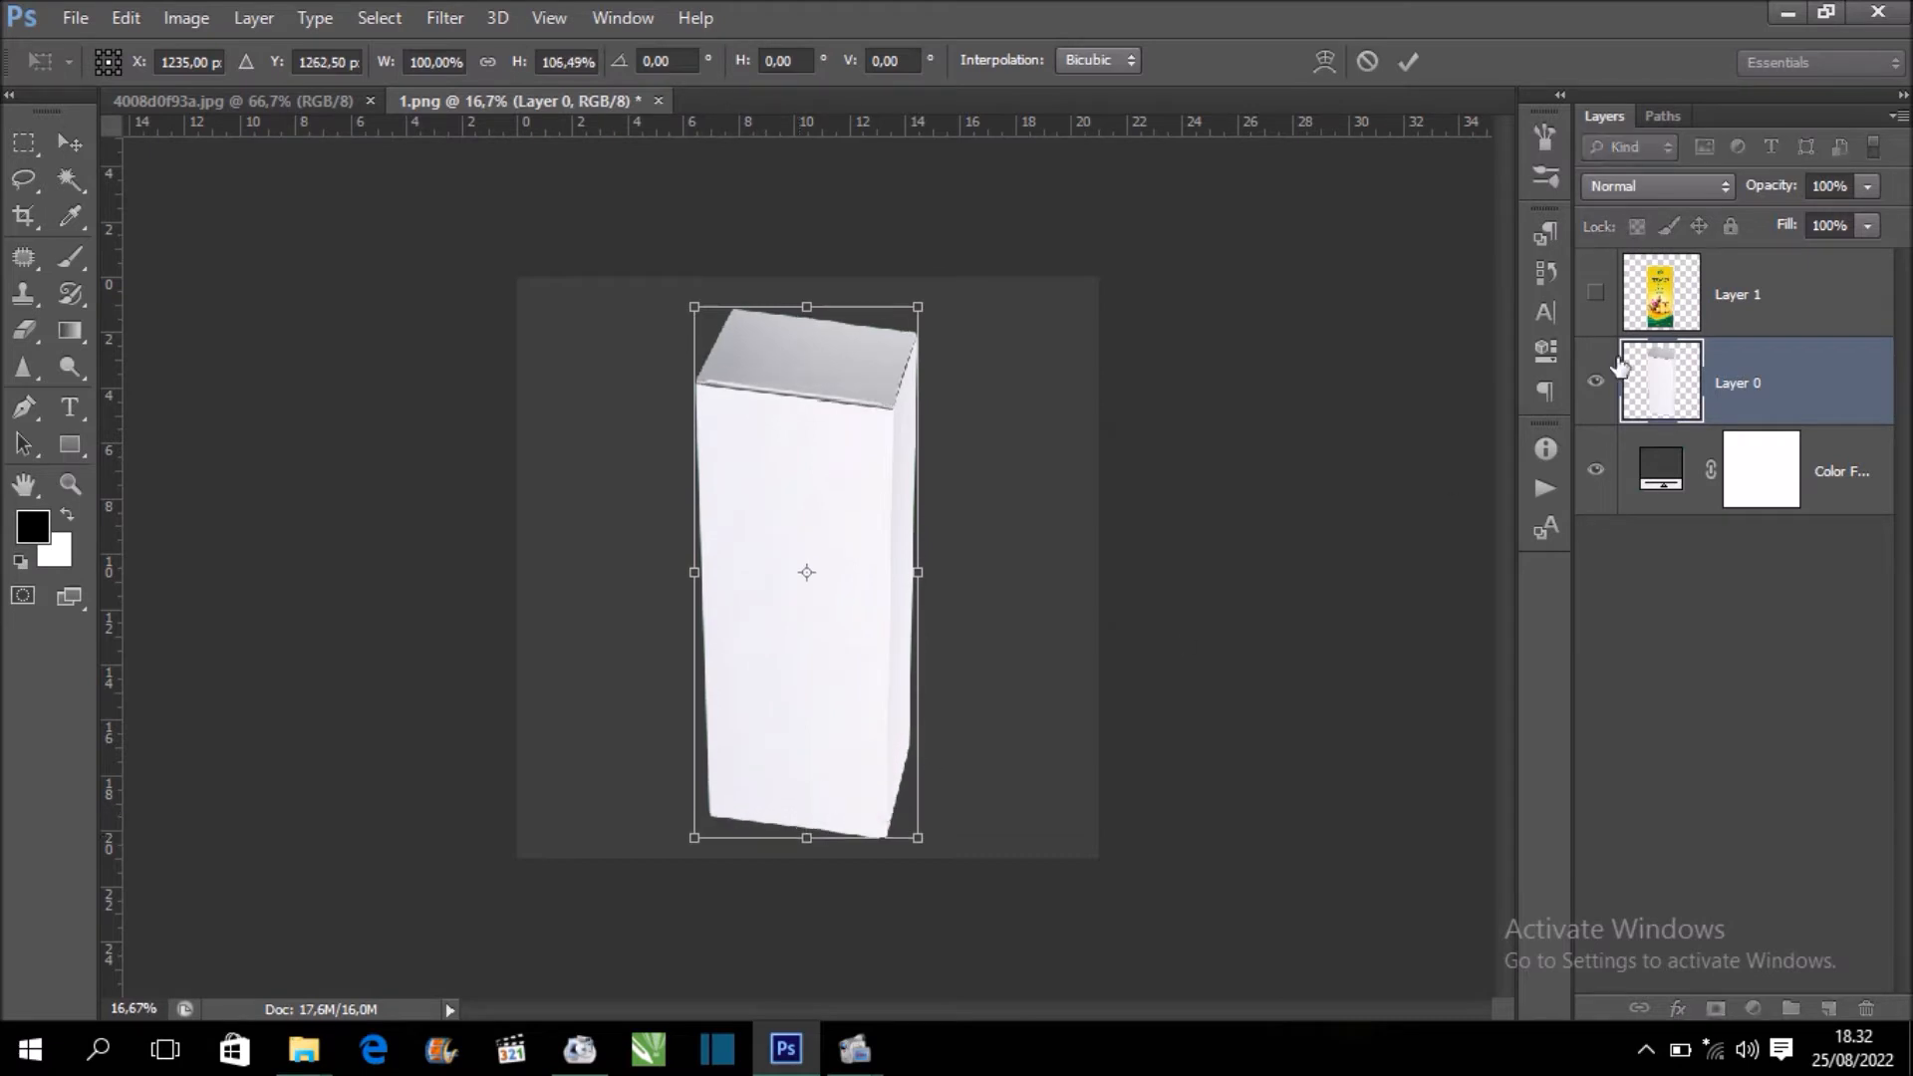
{"action": "key", "text": "Return"}
{"action": "left_click", "coordinate": [1597, 294]}
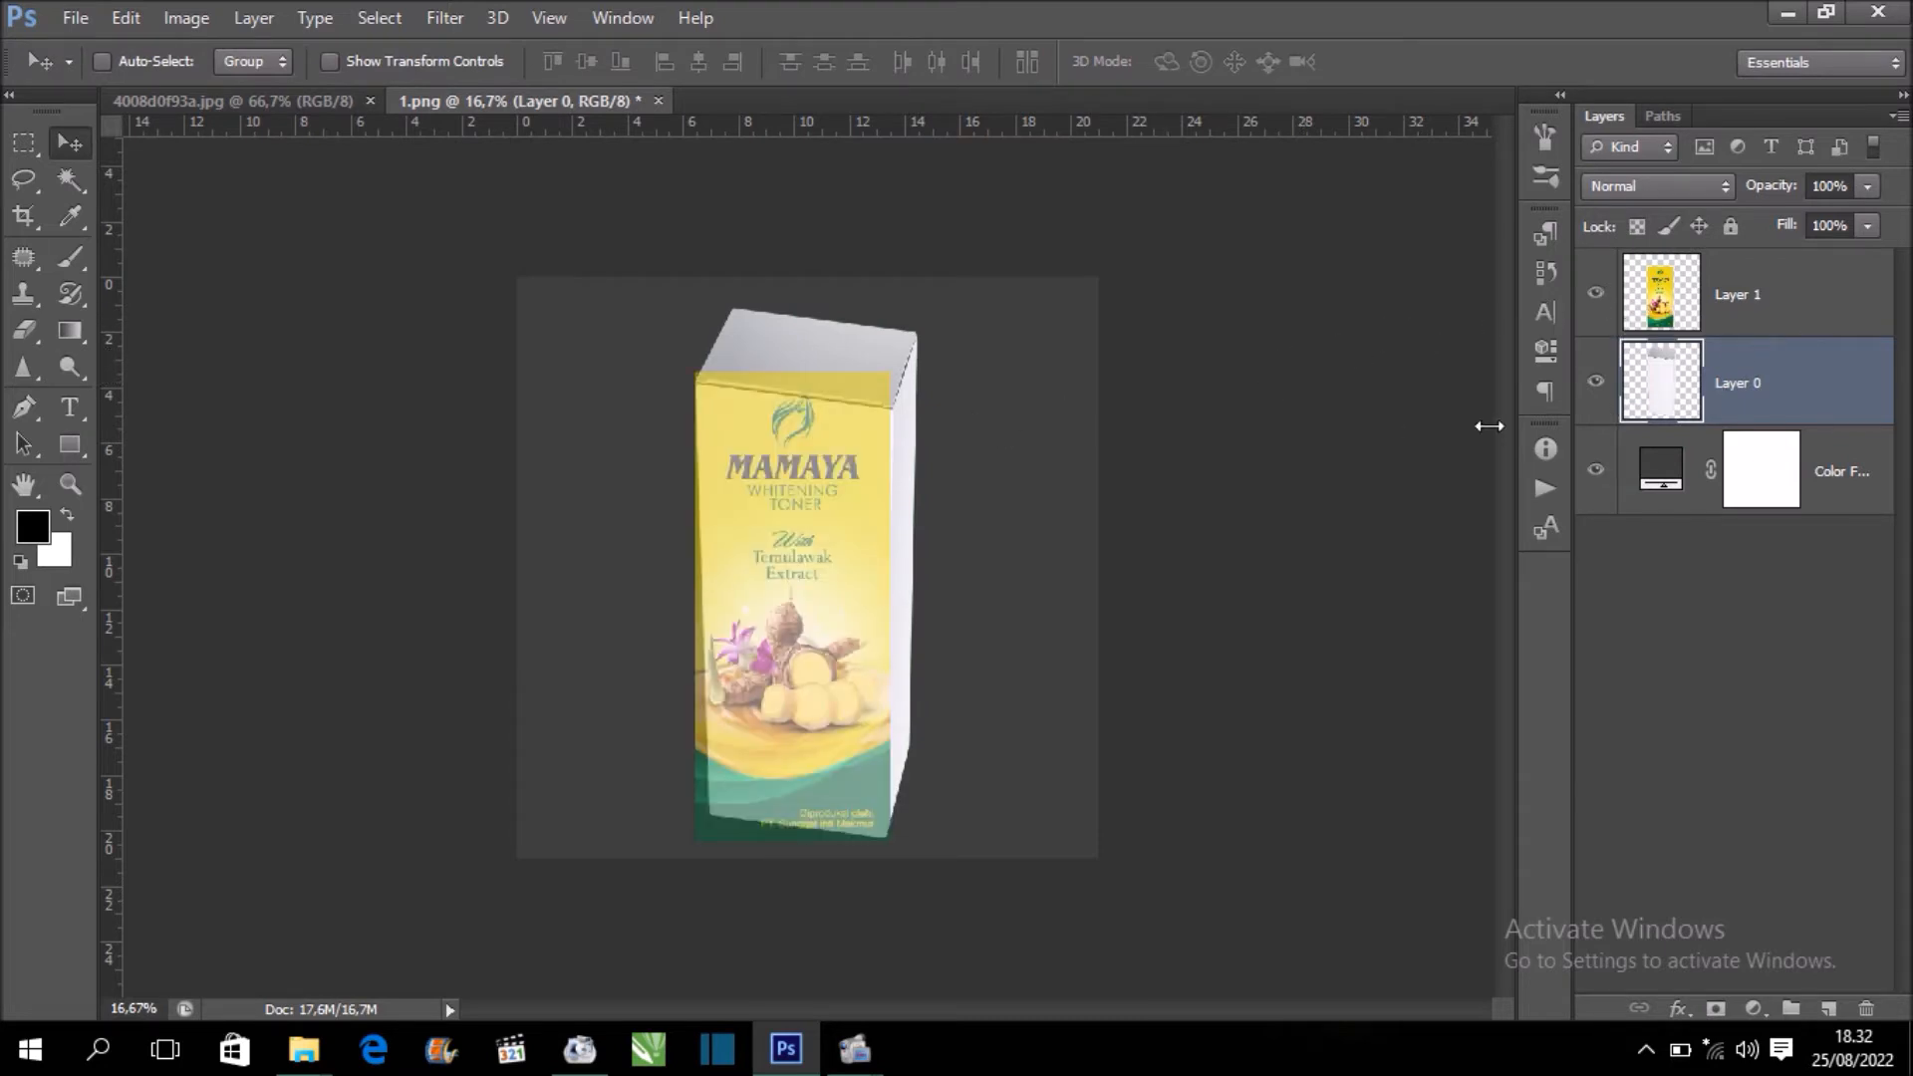
Start a Distort transform on the label layer and fit its two upper corners to the box front's upper corners
{"action": "key", "text": "ctrl+plus"}
{"action": "key", "text": "ctrl+plus"}
{"action": "mouse_move", "coordinate": [1121, 397]}
{"action": "left_mouse_down"}
{"action": "mouse_move", "coordinate": [1126, 427]}
{"action": "mouse_move", "coordinate": [1136, 385]}
{"action": "left_mouse_up"}
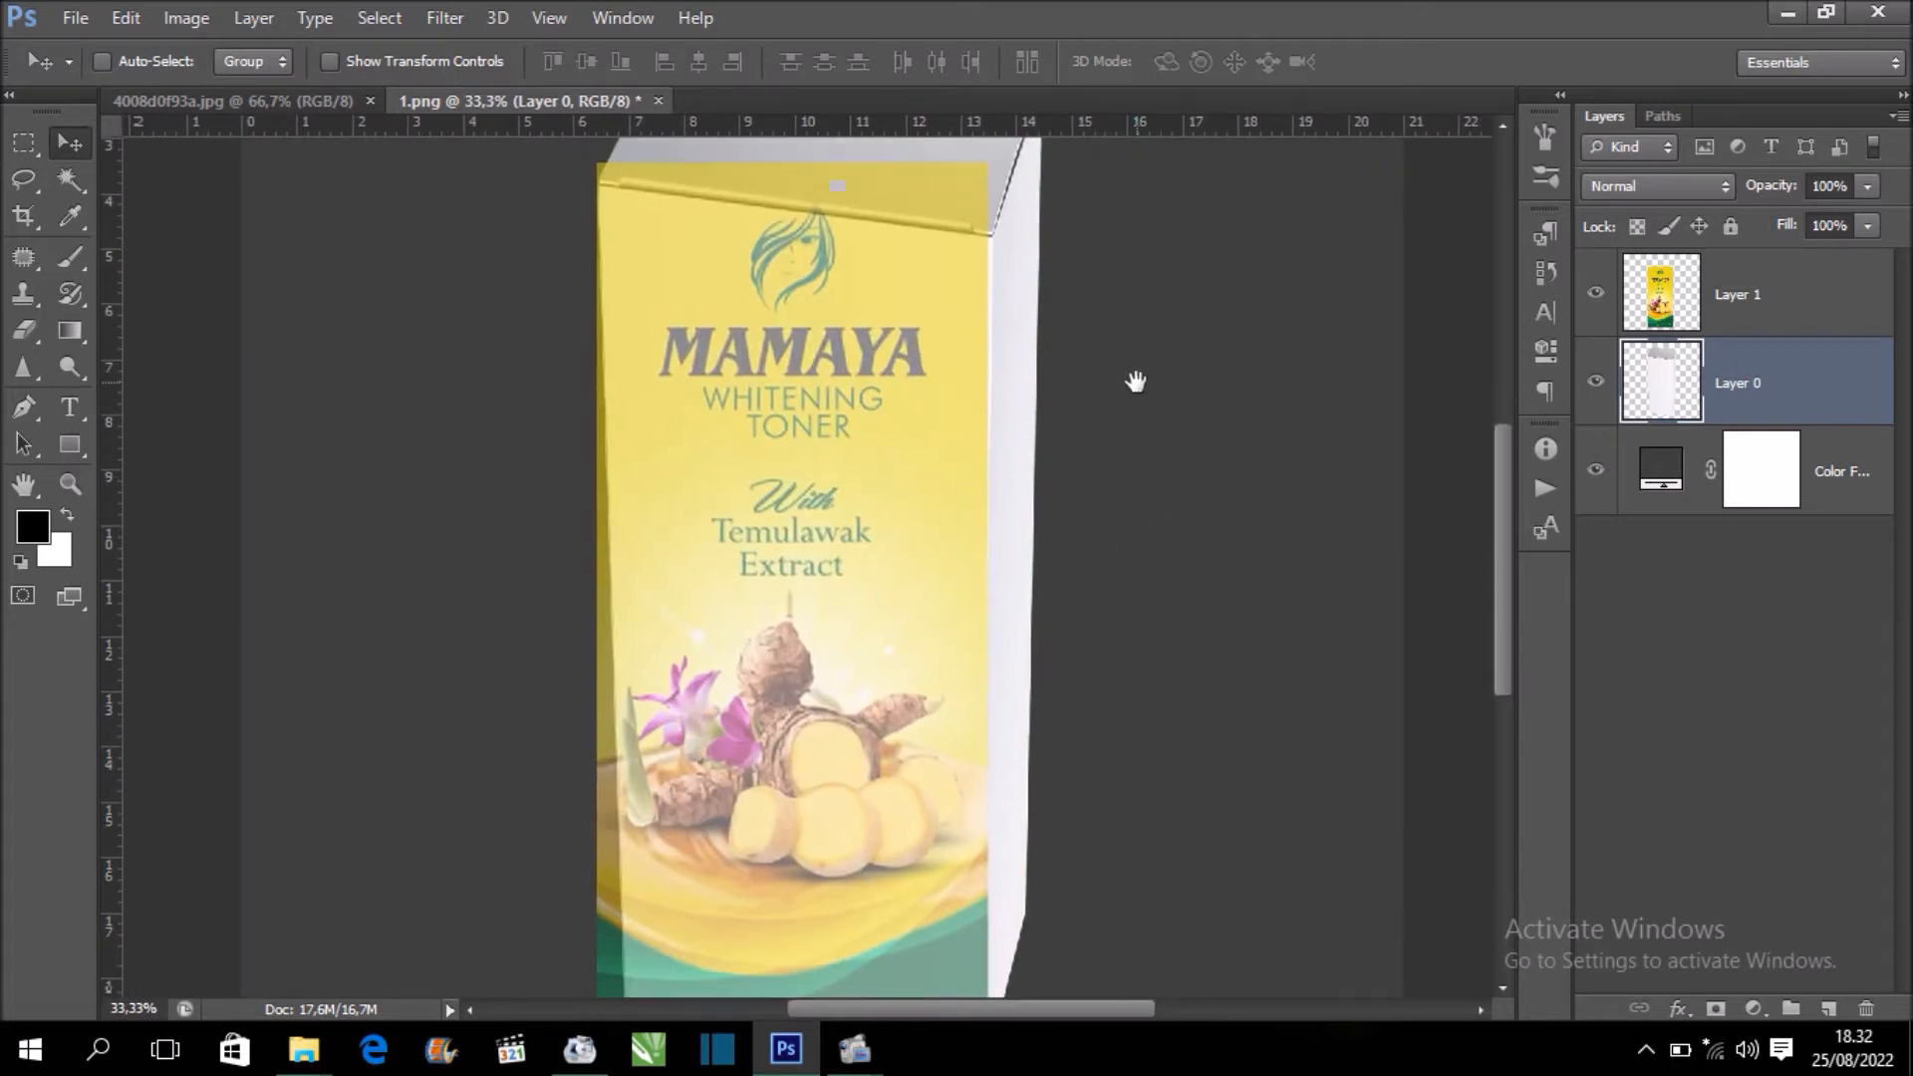
{"action": "left_click", "coordinate": [1753, 322]}
{"action": "left_click_drag", "start_coordinate": [1110, 368], "coordinate": [1110, 385]}
{"action": "left_click_drag", "start_coordinate": [1164, 499], "coordinate": [1165, 399]}
{"action": "key", "text": "ctrl+0"}
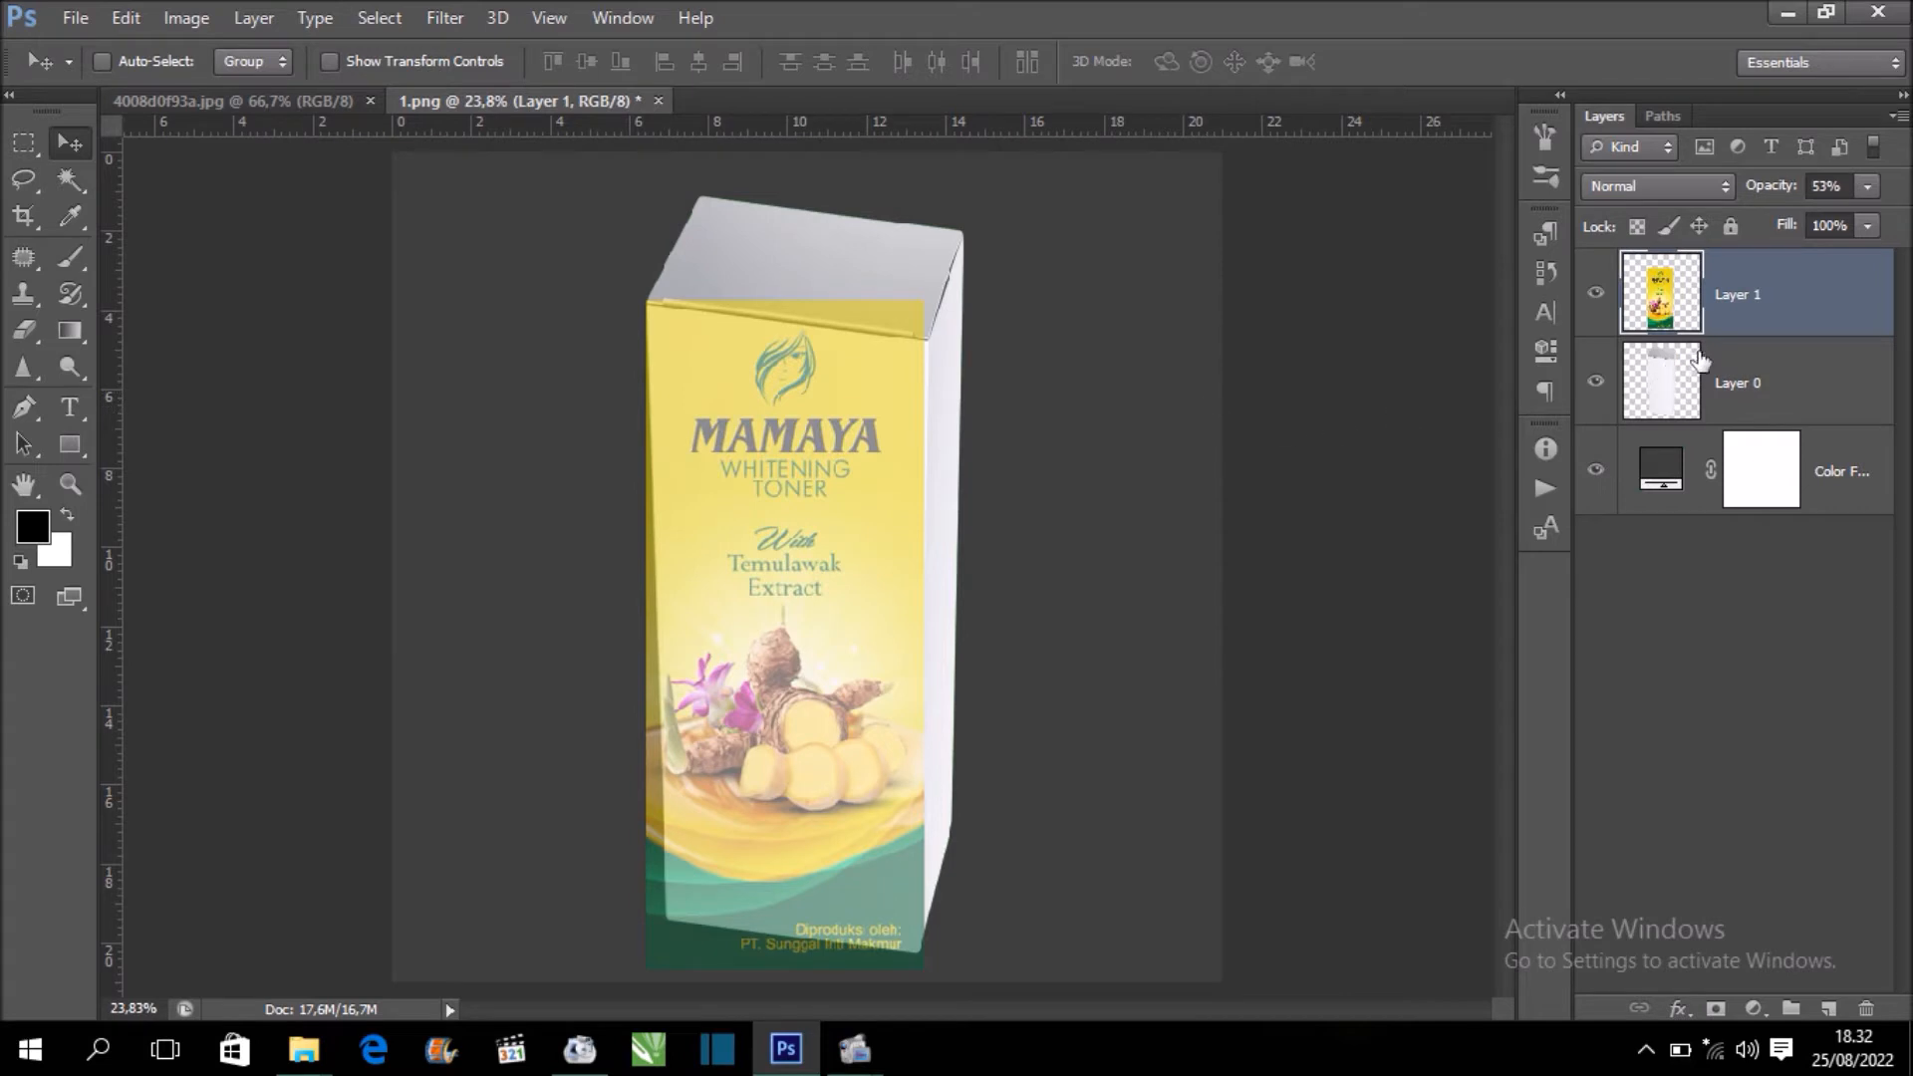
{"action": "key", "text": "ctrl+t"}
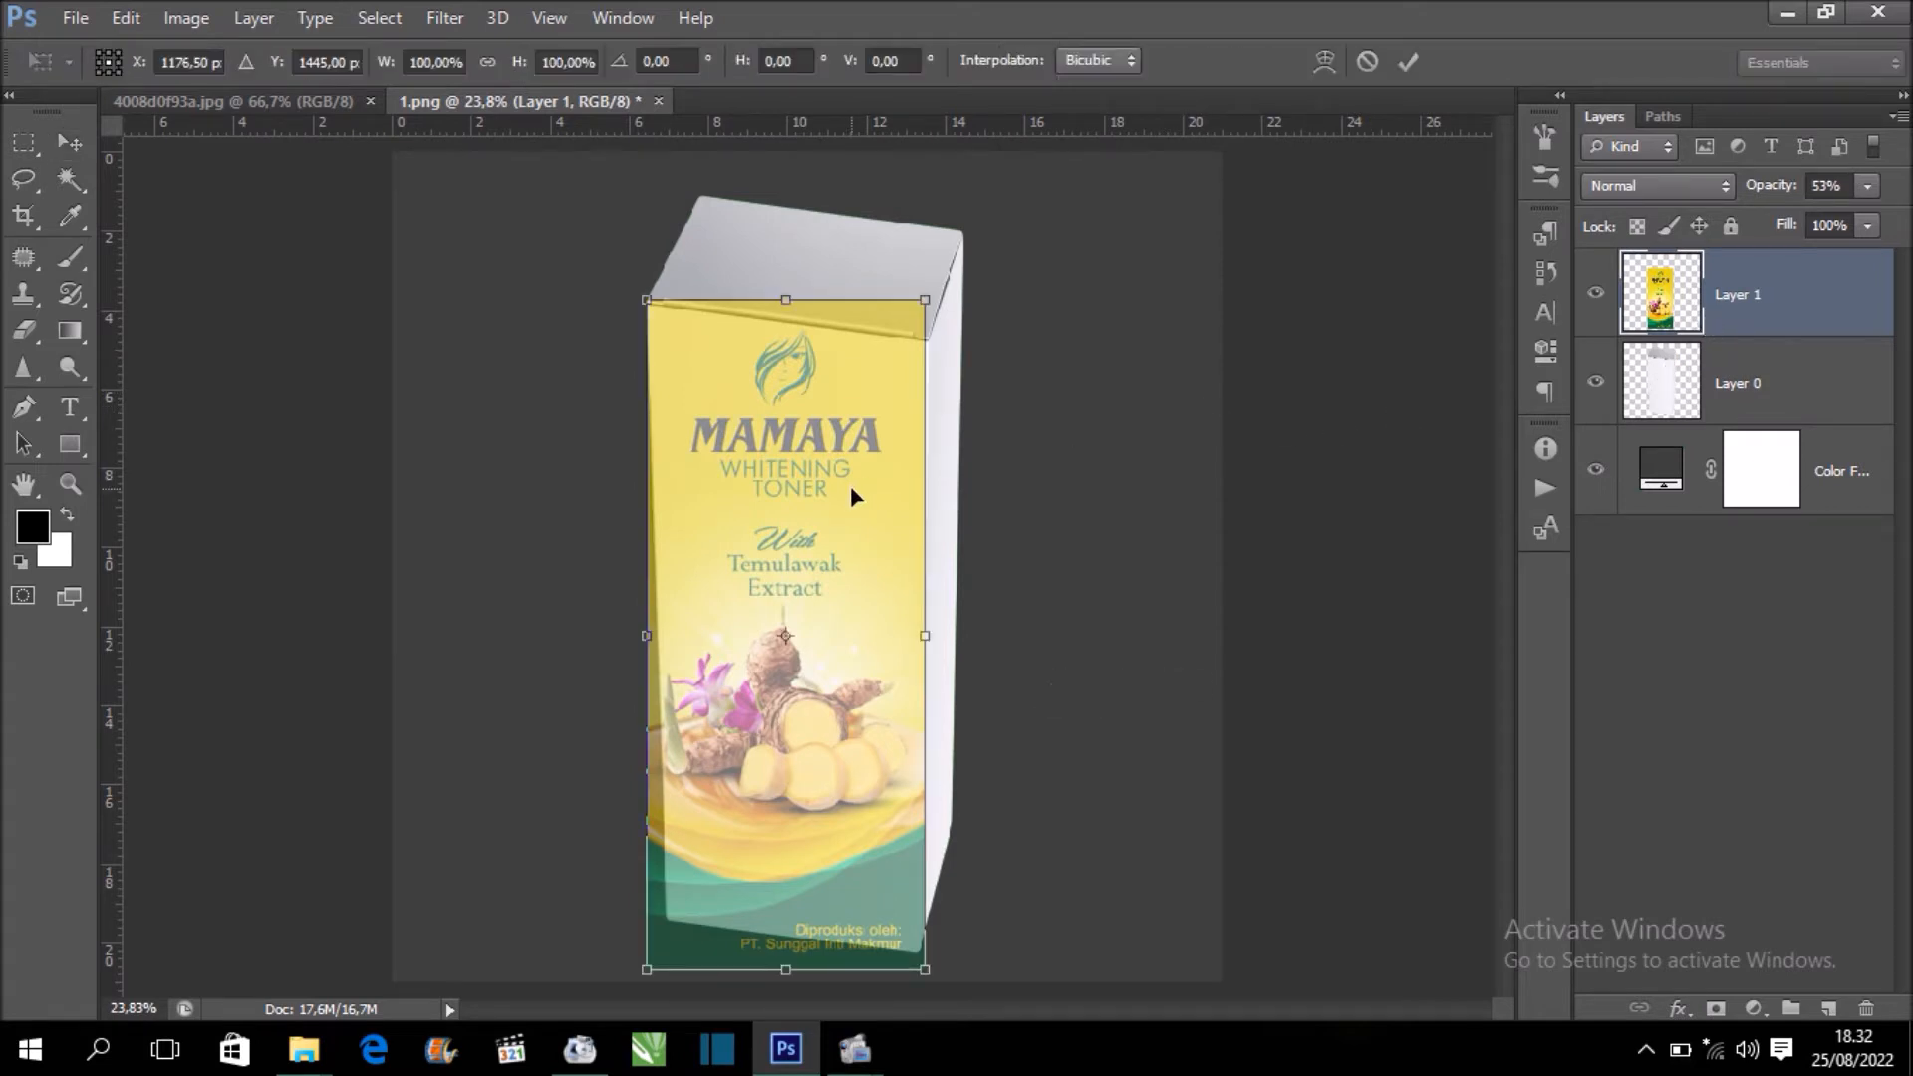
{"action": "right_click", "coordinate": [851, 489]}
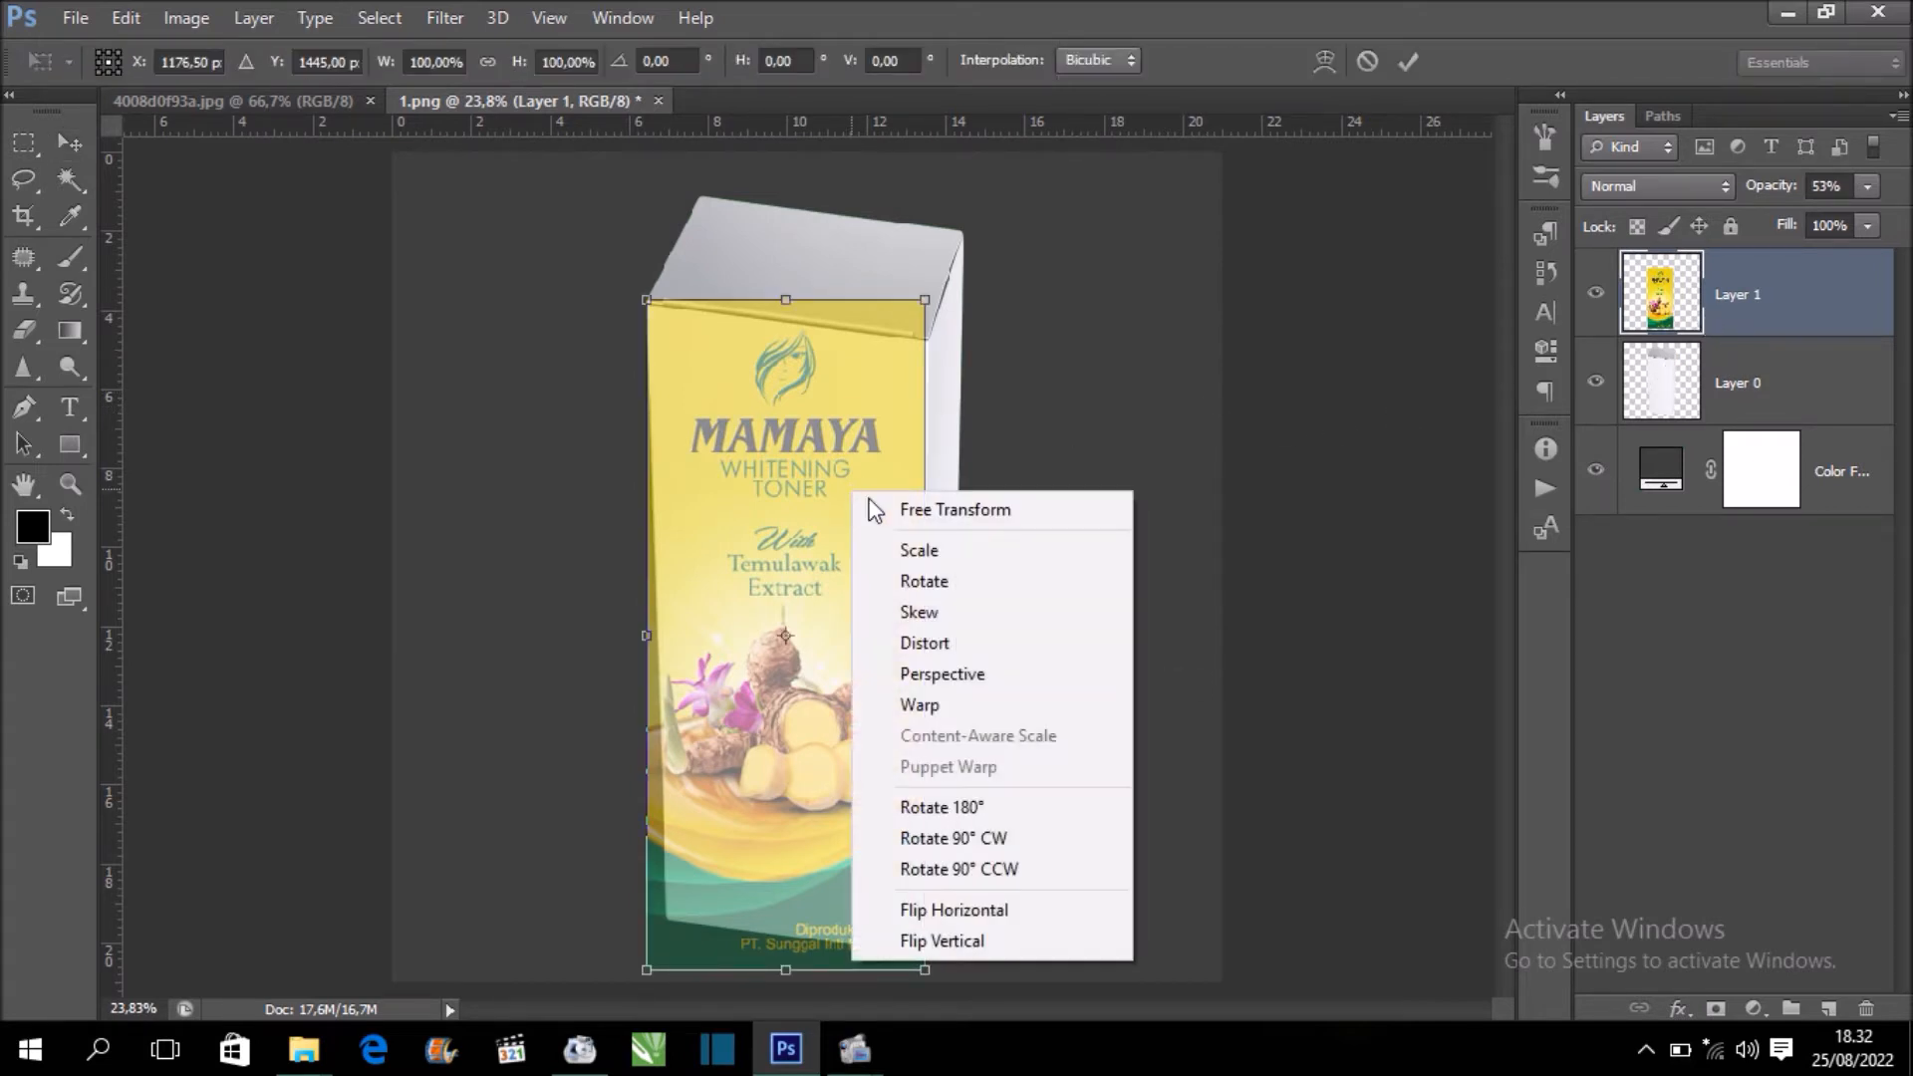
{"action": "left_click", "coordinate": [1012, 650]}
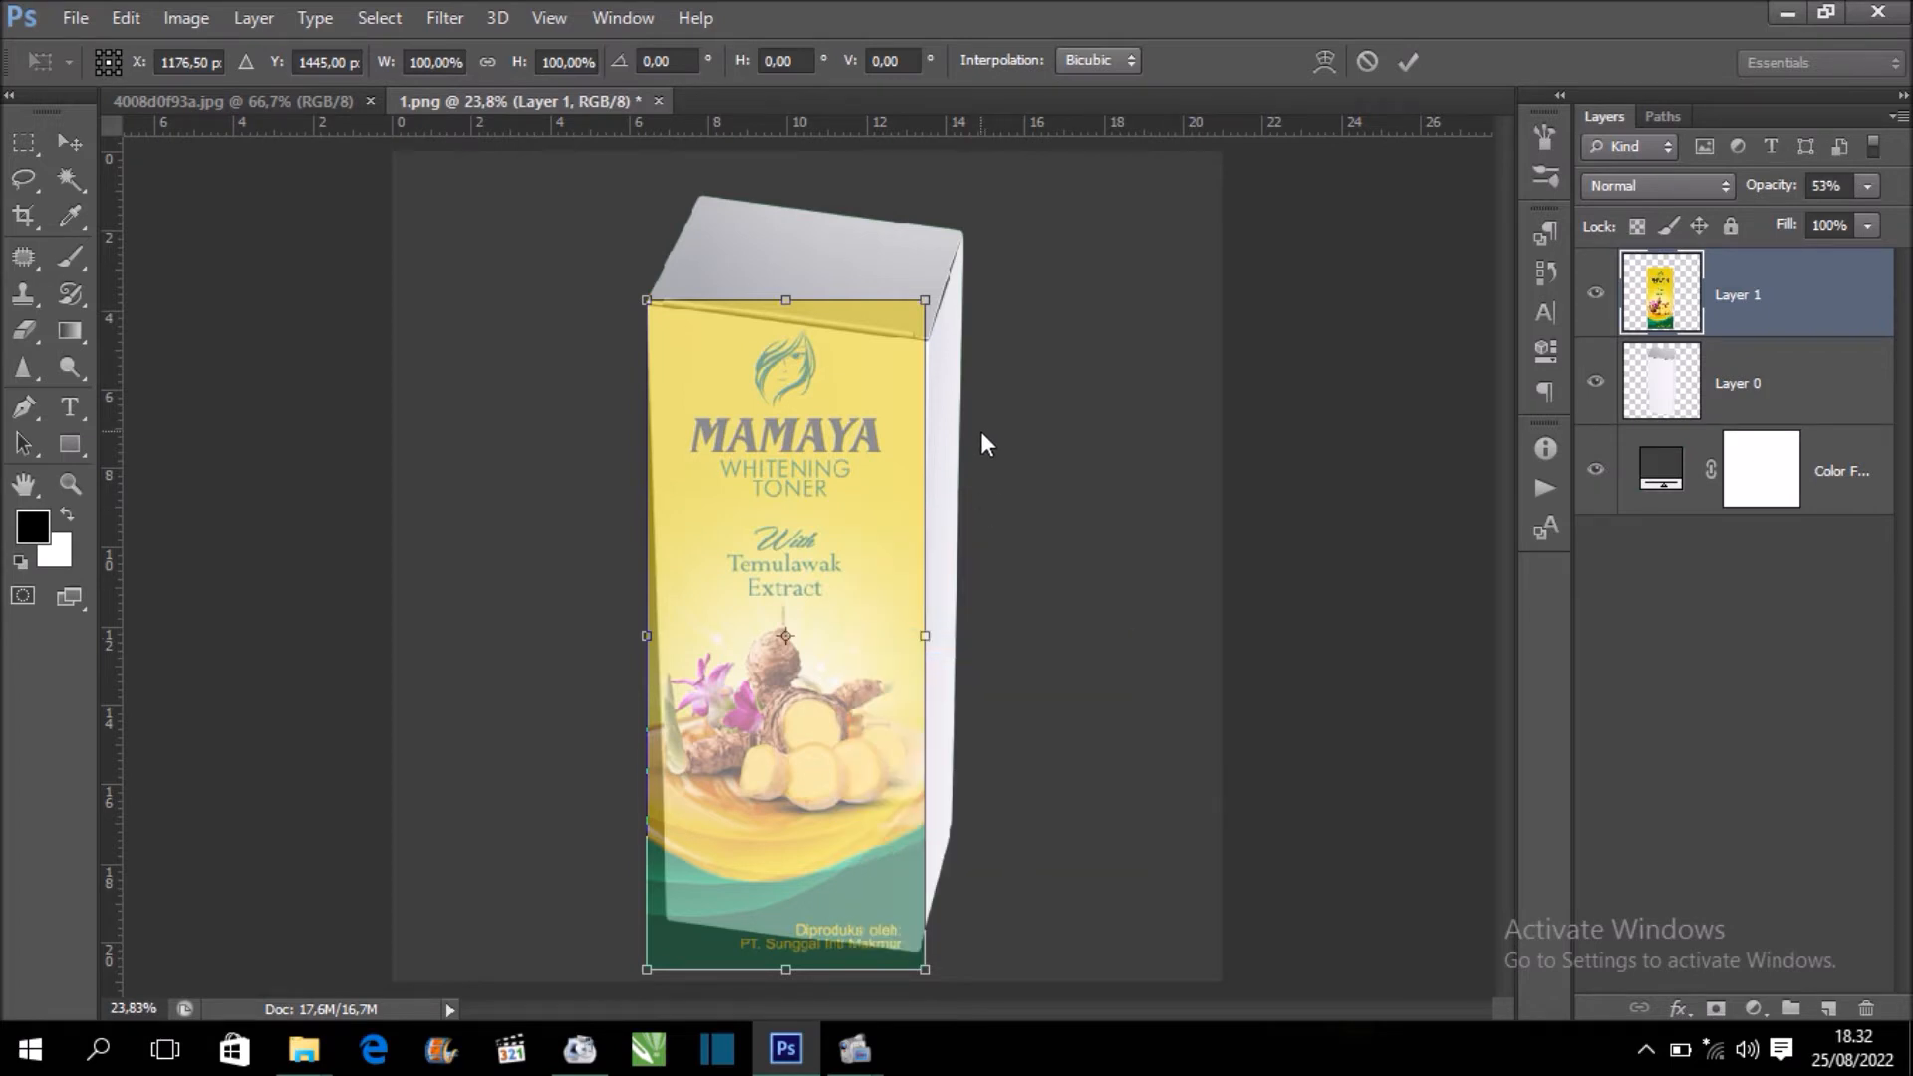
{"action": "key", "text": "ctrl+plus"}
{"action": "key", "text": "ctrl+plus"}
{"action": "key", "text": "ctrl+plus"}
{"action": "key", "text": "ctrl+plus"}
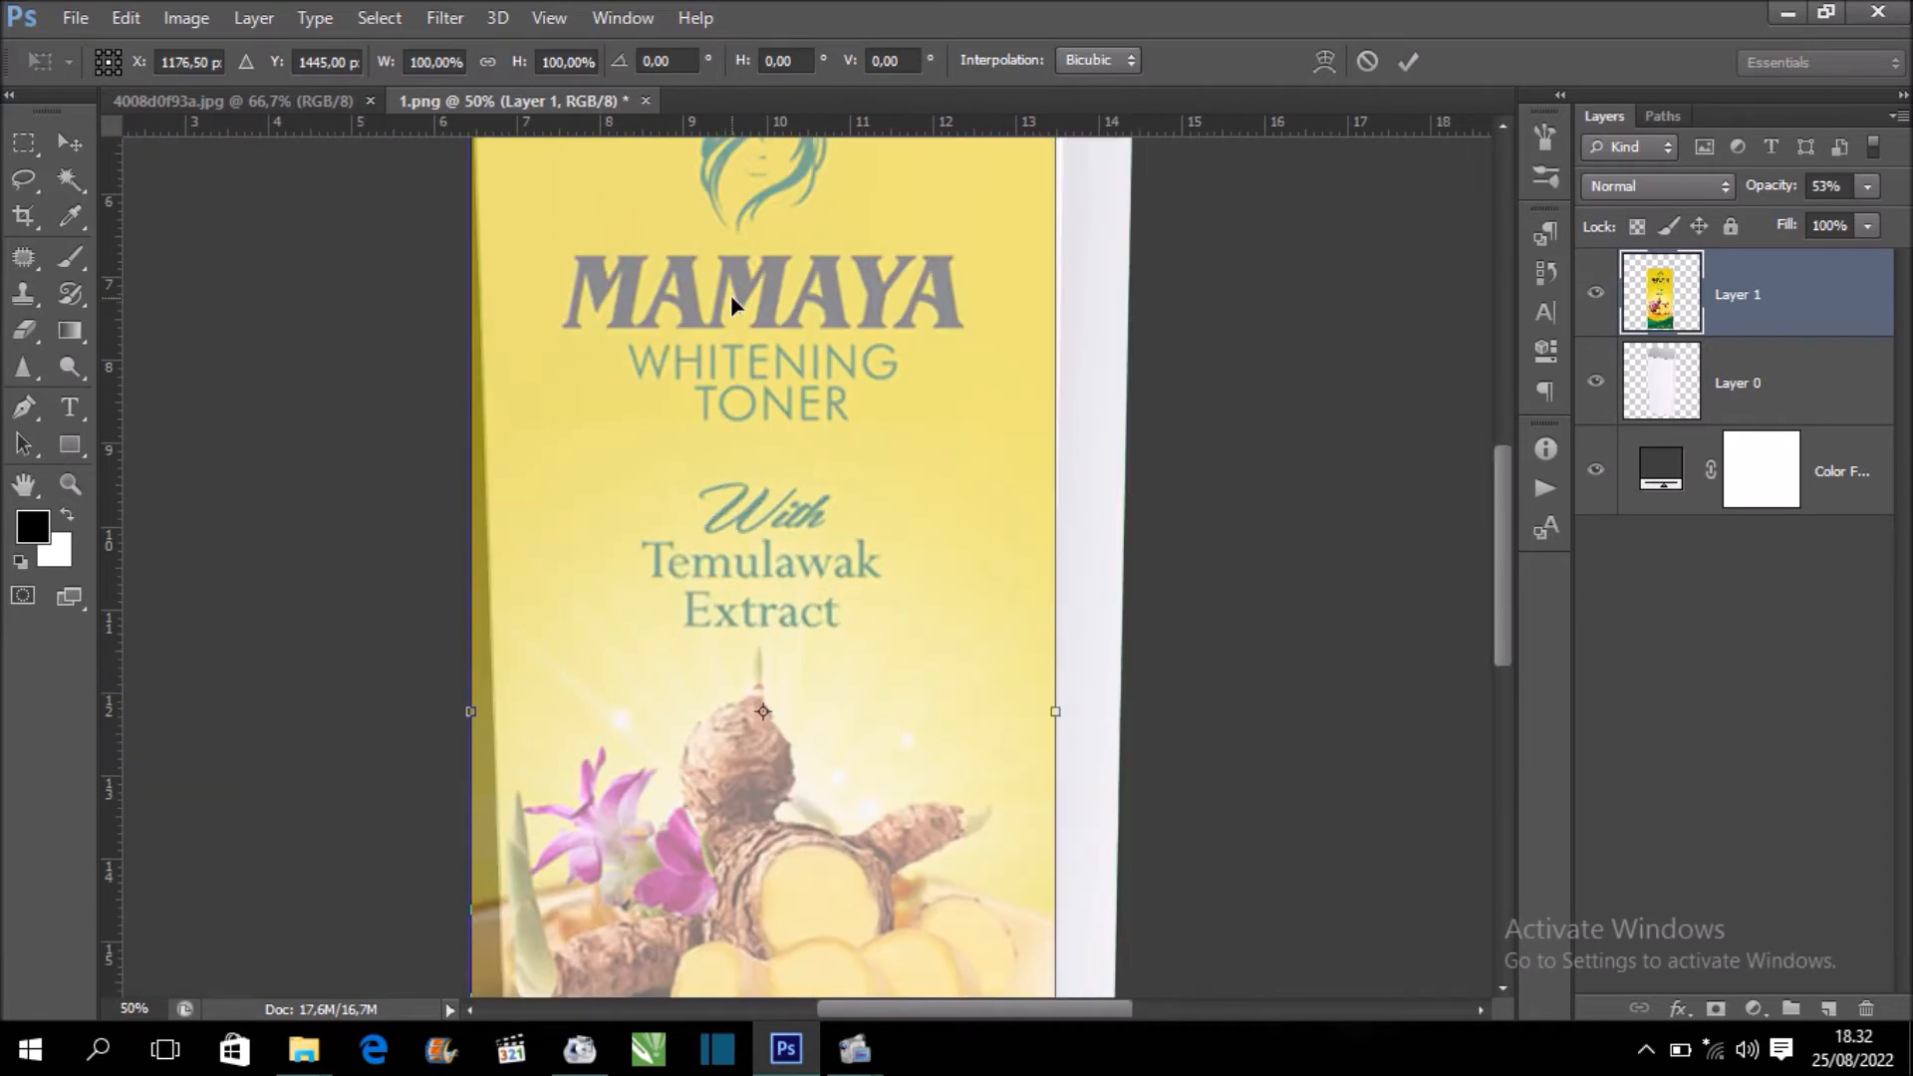
{"action": "left_click_drag", "start_coordinate": [1050, 617], "coordinate": [1051, 619]}
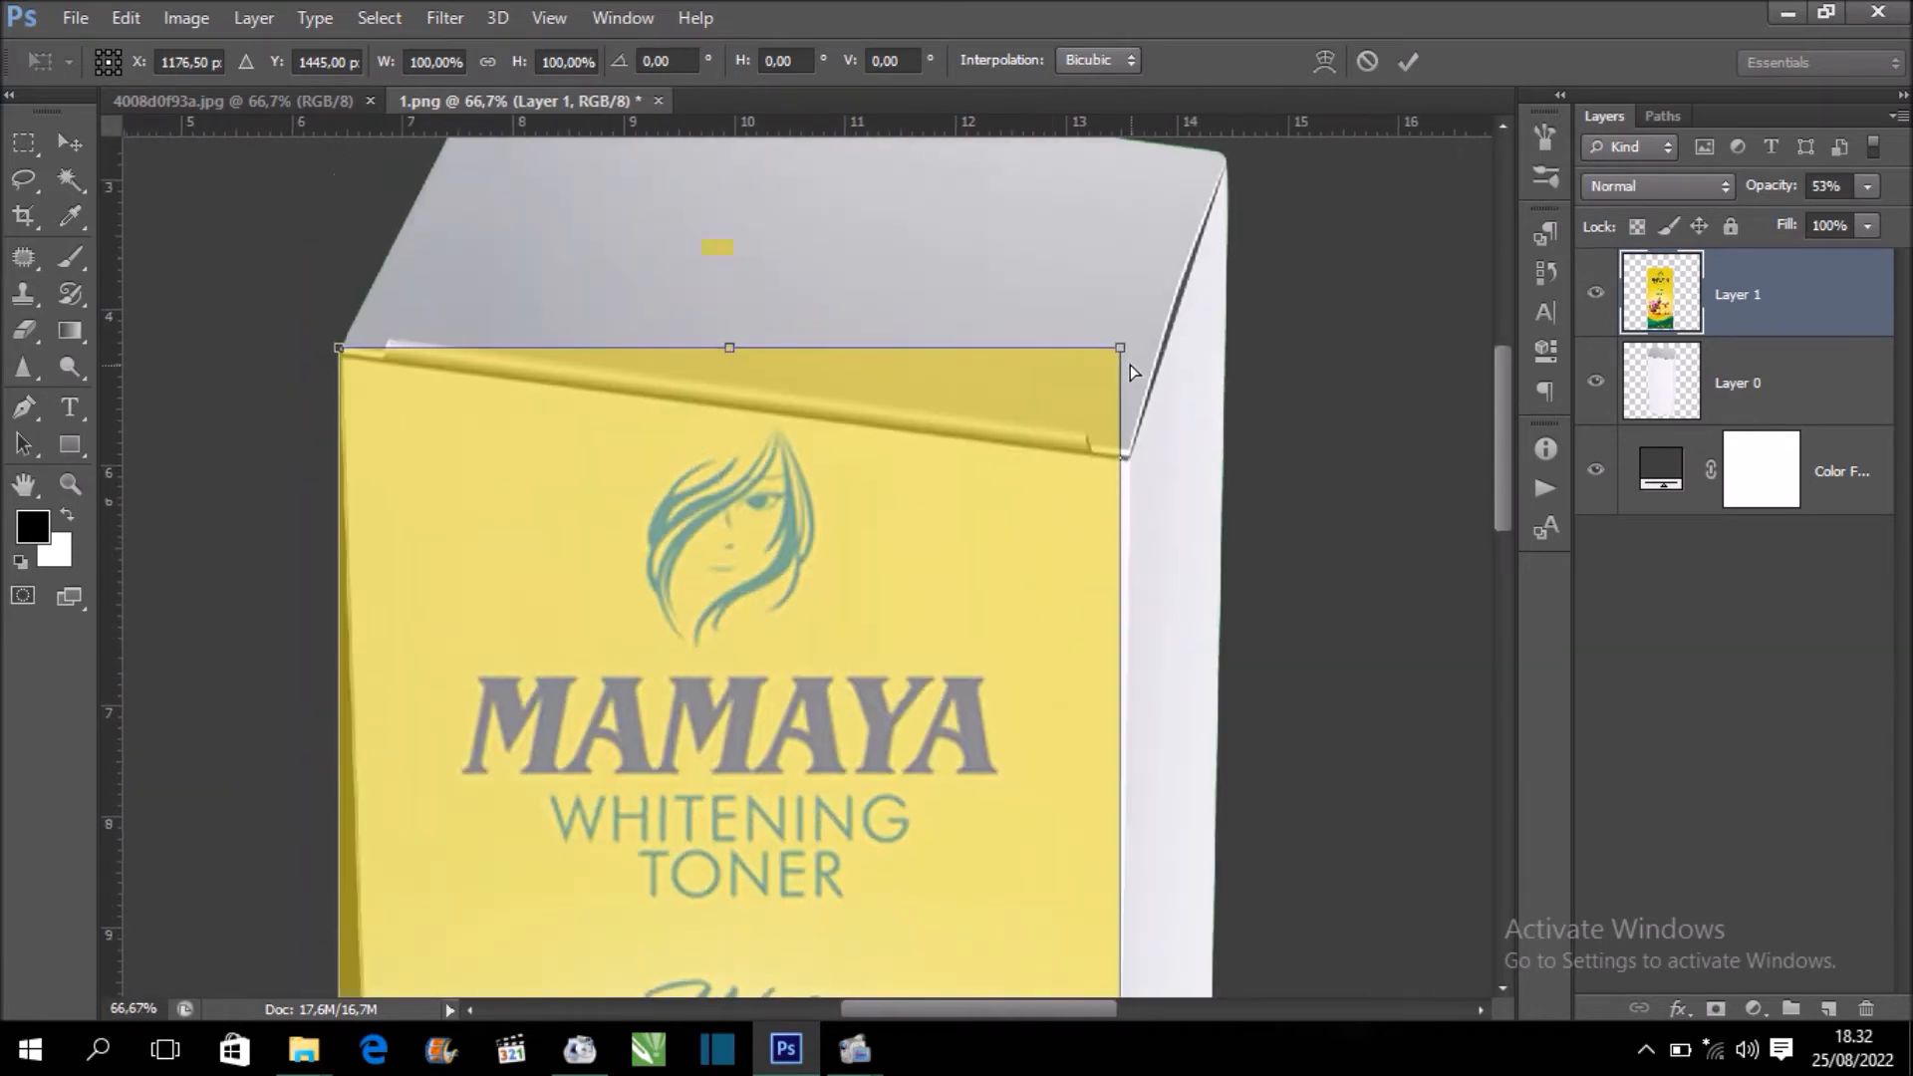
{"action": "left_click_drag", "start_coordinate": [1123, 352], "coordinate": [1130, 461]}
{"action": "left_click_drag", "start_coordinate": [338, 350], "coordinate": [345, 360]}
Distort the label's two lower corners onto the box front's lower corners
{"action": "left_click_drag", "start_coordinate": [765, 535], "coordinate": [833, 140]}
{"action": "left_click_drag", "start_coordinate": [721, 401], "coordinate": [673, 333]}
{"action": "scroll", "coordinate": [508, 708], "scroll_direction": "down", "scroll_amount": 2}
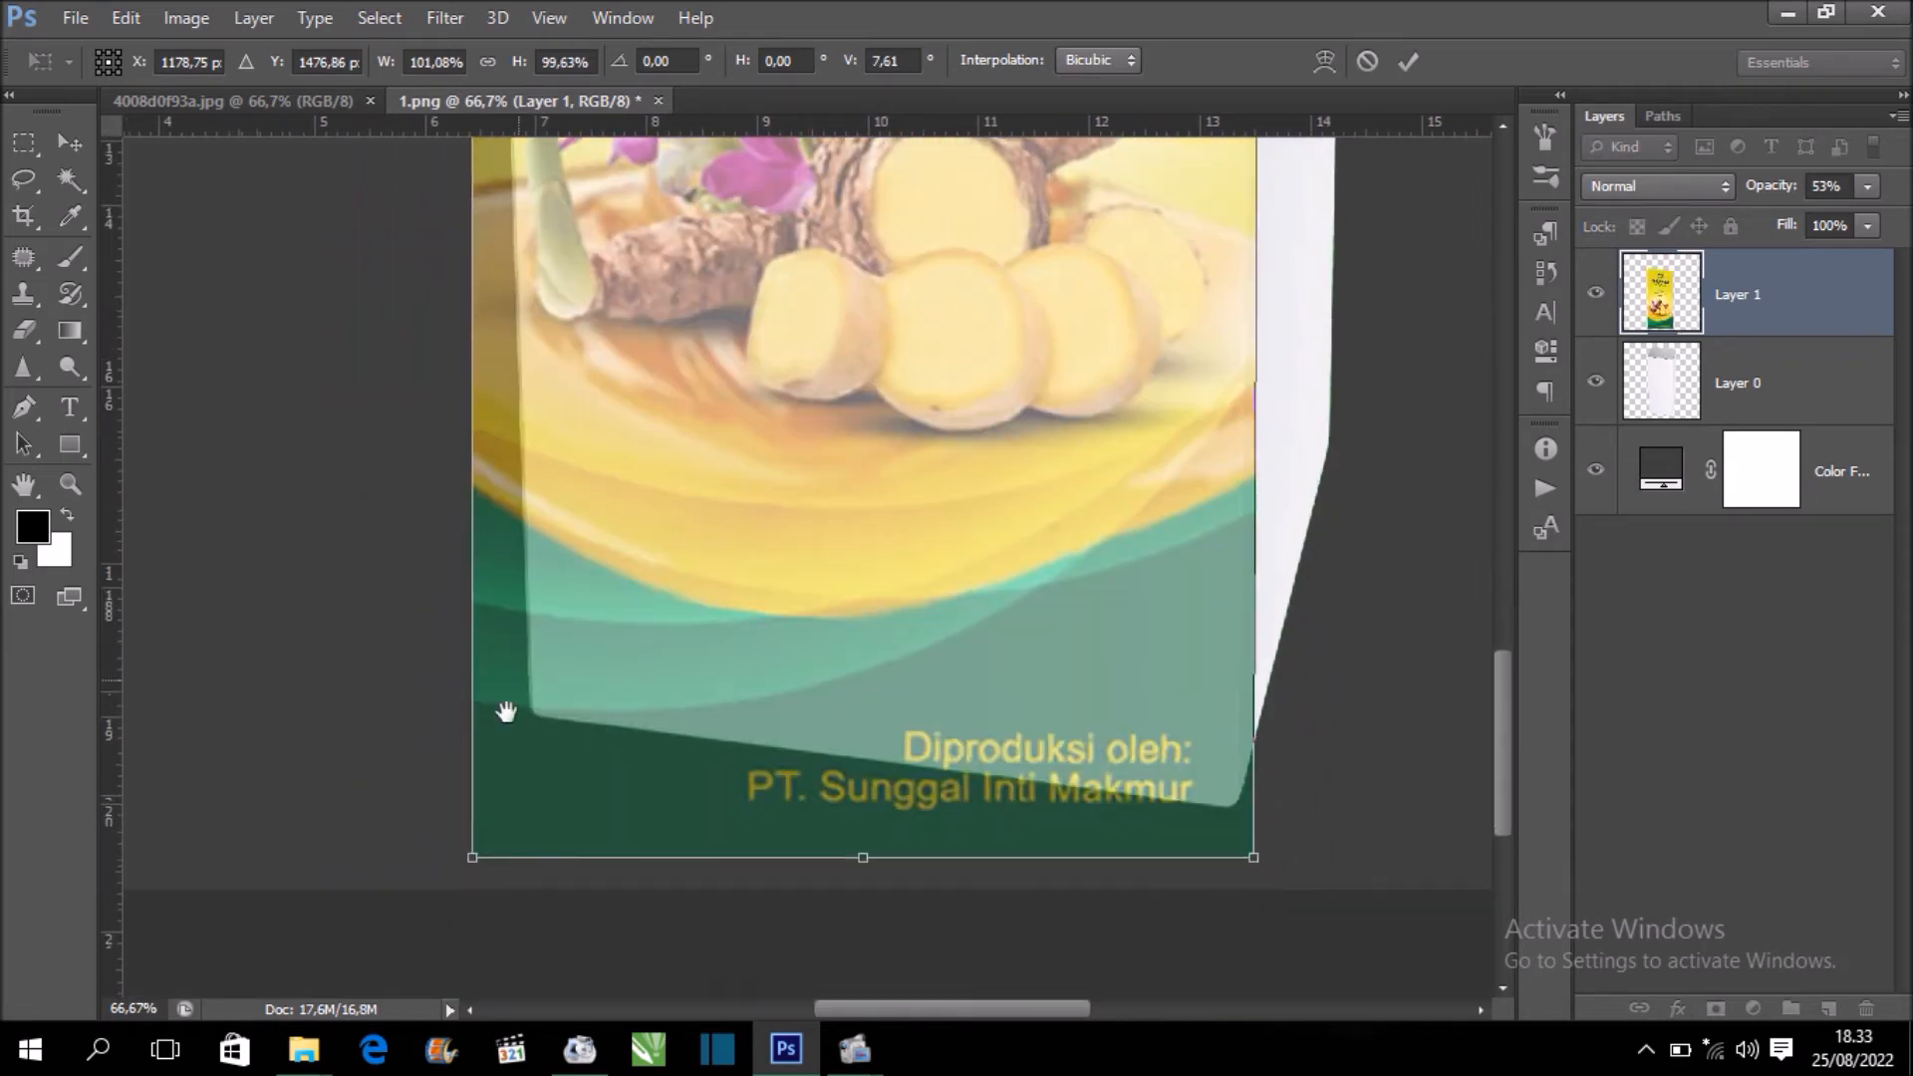
{"action": "left_click_drag", "start_coordinate": [475, 869], "coordinate": [527, 721]}
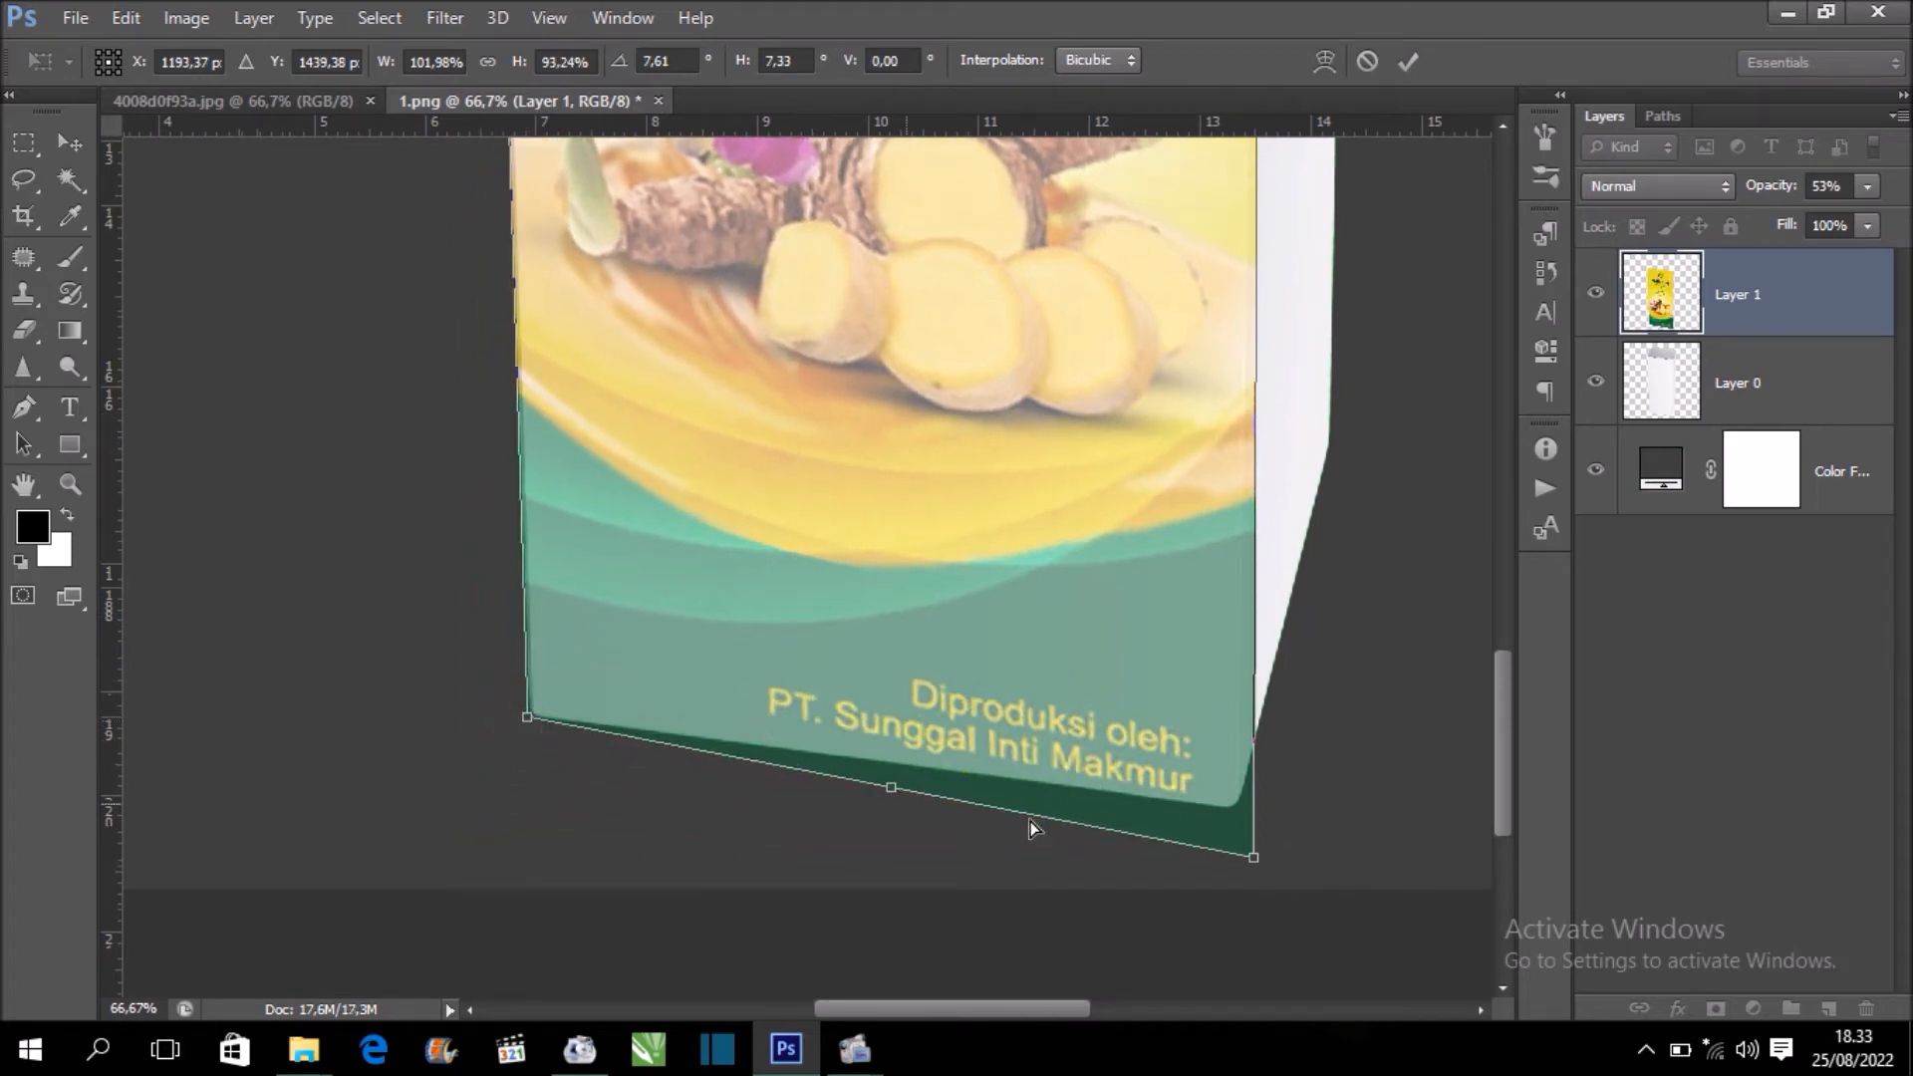
{"action": "left_click_drag", "start_coordinate": [1255, 872], "coordinate": [1240, 823]}
{"action": "left_click_drag", "start_coordinate": [1239, 822], "coordinate": [1210, 998]}
{"action": "left_click_drag", "start_coordinate": [1229, 764], "coordinate": [1156, 495]}
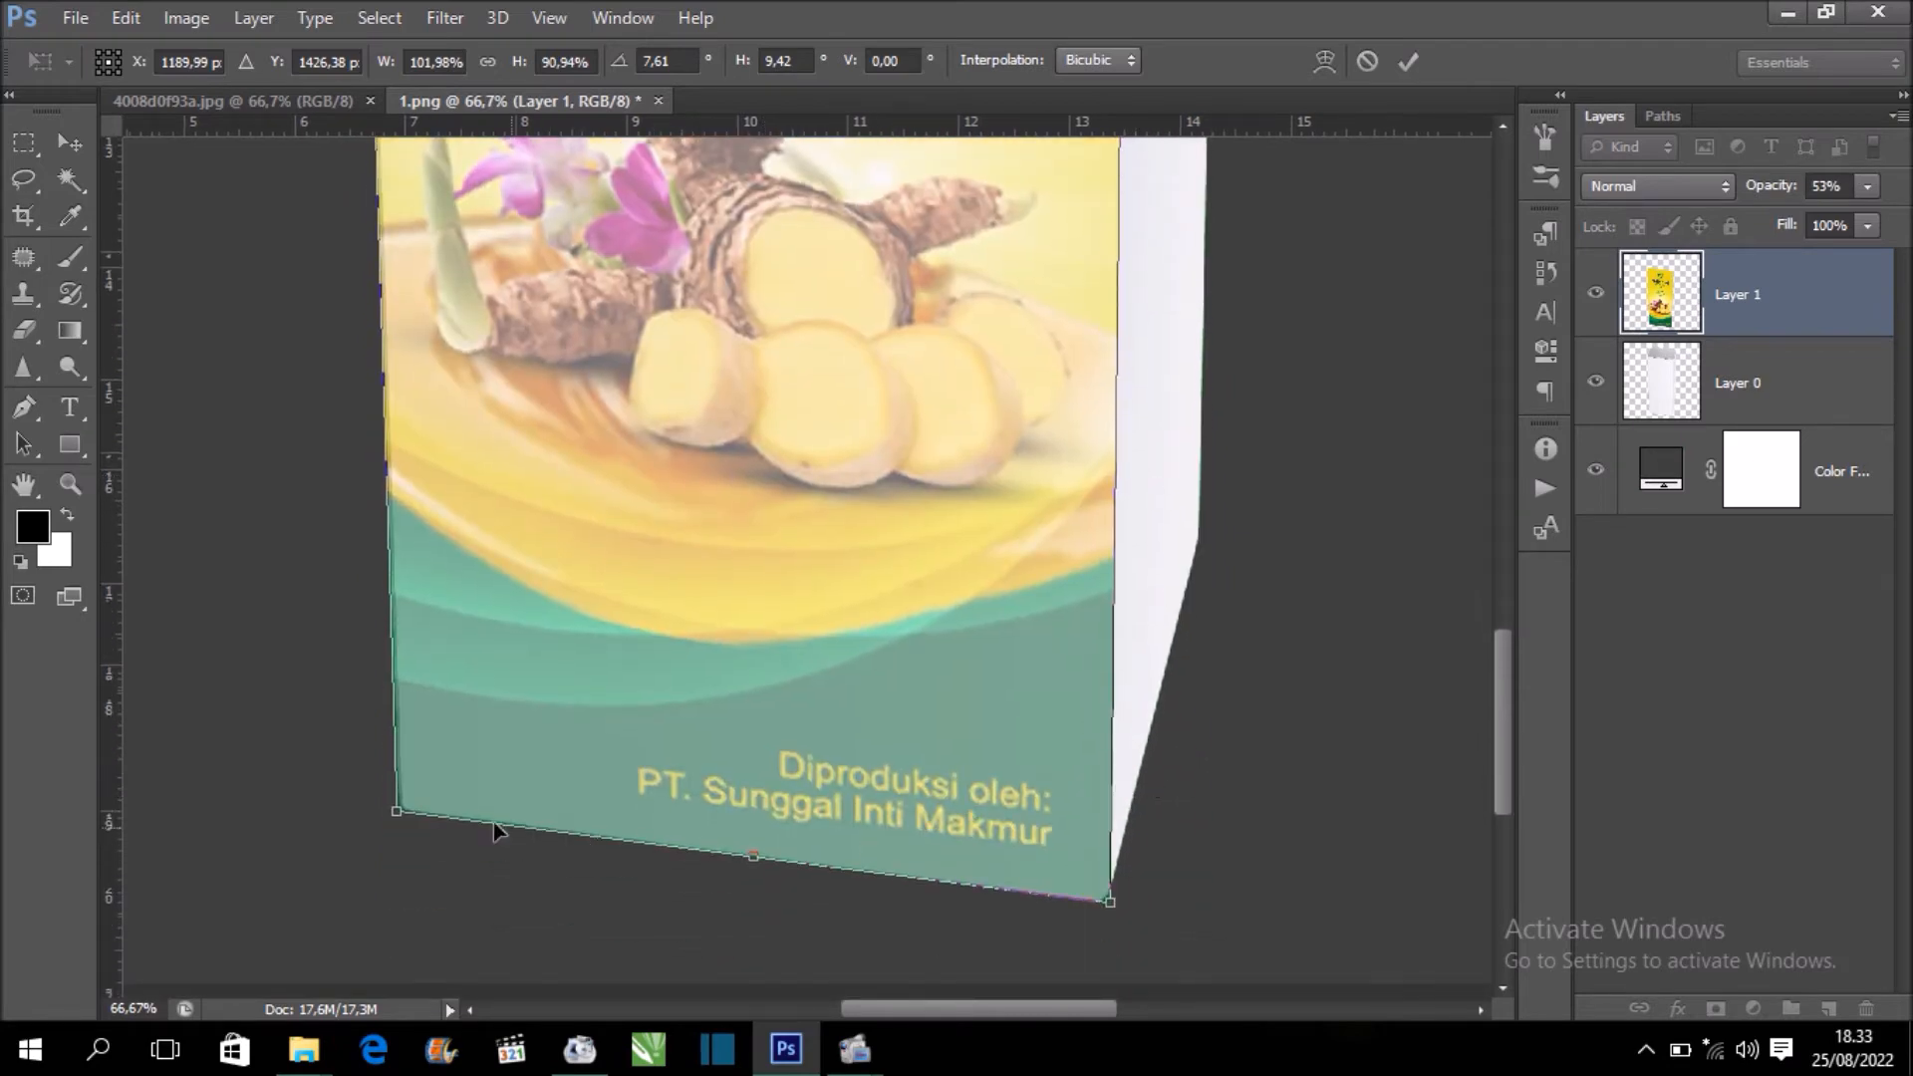
Refine the label's upper-left corner against the box front's edge and apply the distortion
{"action": "left_click_drag", "start_coordinate": [862, 458], "coordinate": [852, 913]}
{"action": "left_click_drag", "start_coordinate": [858, 344], "coordinate": [843, 797]}
{"action": "mouse_move", "coordinate": [847, 398]}
{"action": "left_mouse_down"}
{"action": "mouse_move", "coordinate": [875, 644]}
{"action": "mouse_move", "coordinate": [858, 699]}
{"action": "left_mouse_up"}
{"action": "left_click_drag", "start_coordinate": [367, 350], "coordinate": [364, 355]}
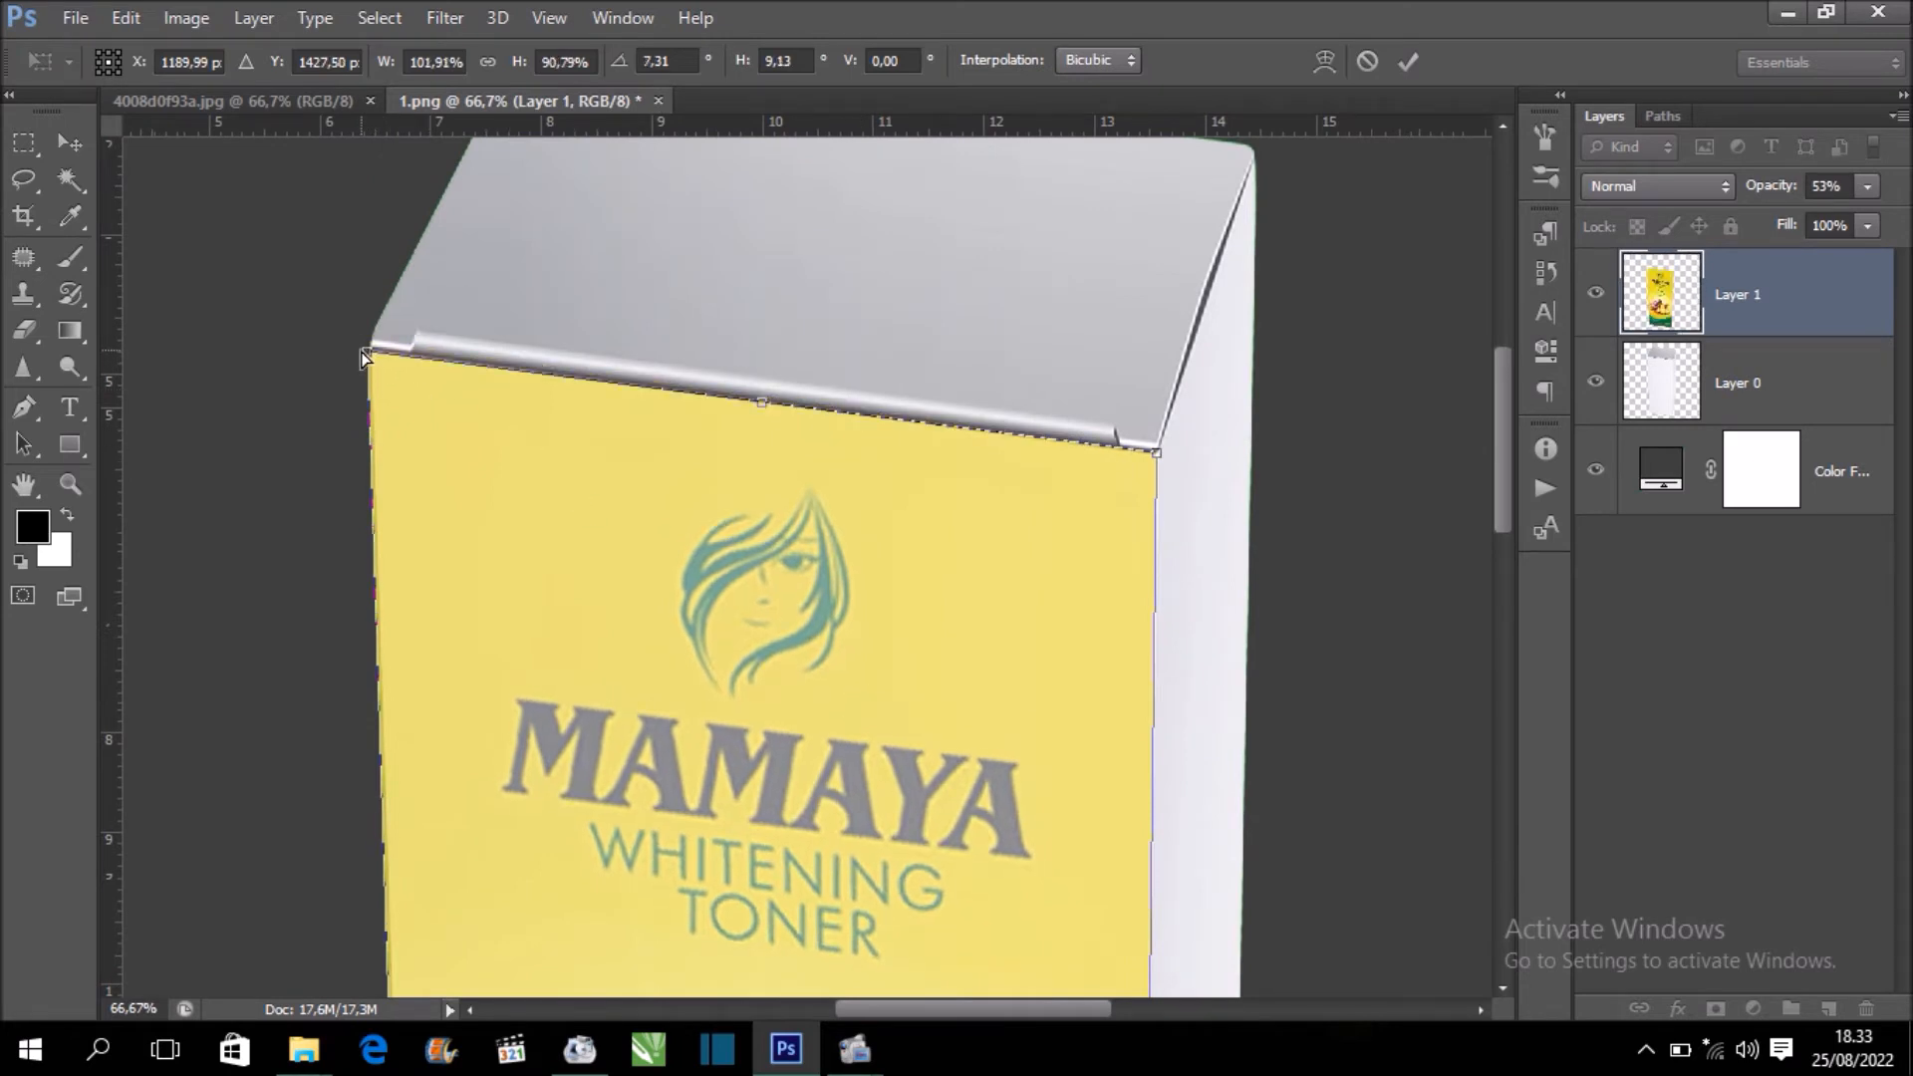
{"action": "key", "text": "Return"}
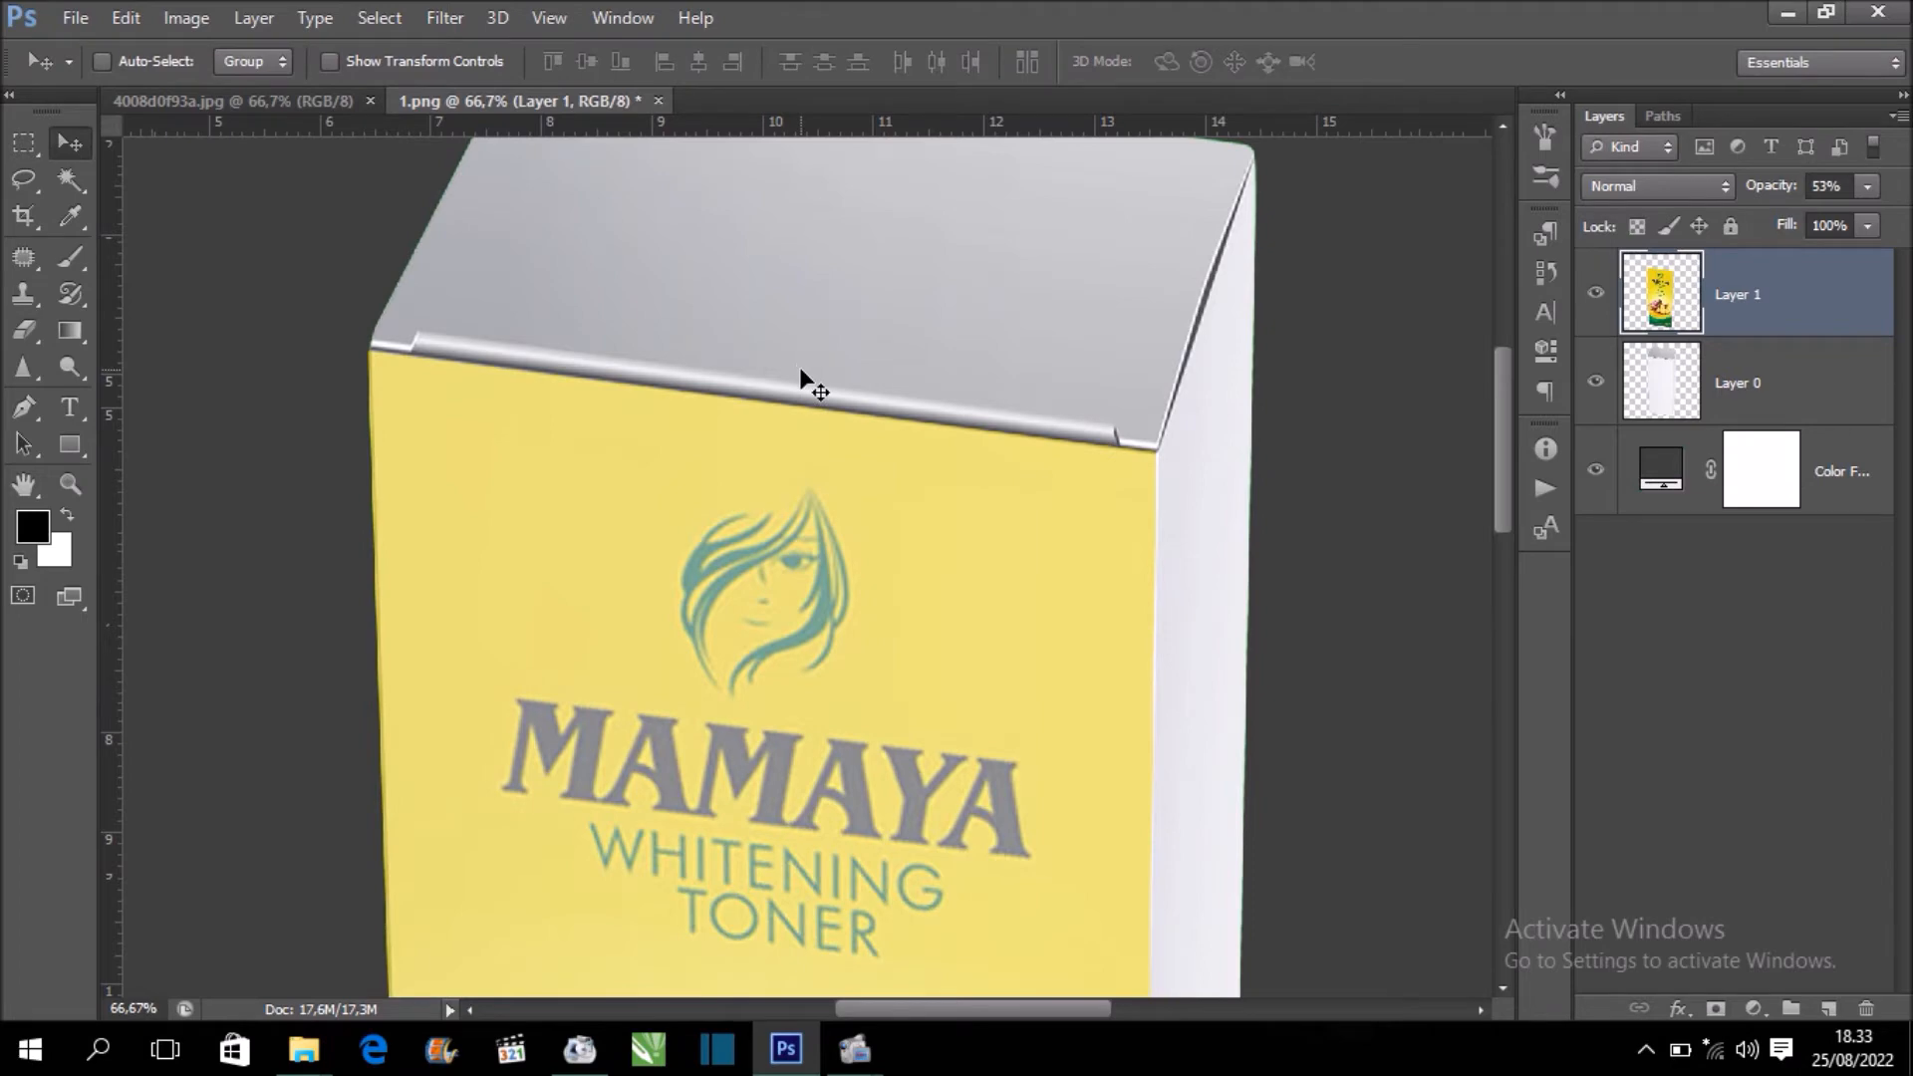
Clip the label layer to the box layer with a clipping mask
{"action": "scroll", "coordinate": [994, 503], "scroll_direction": "down", "scroll_amount": 3}
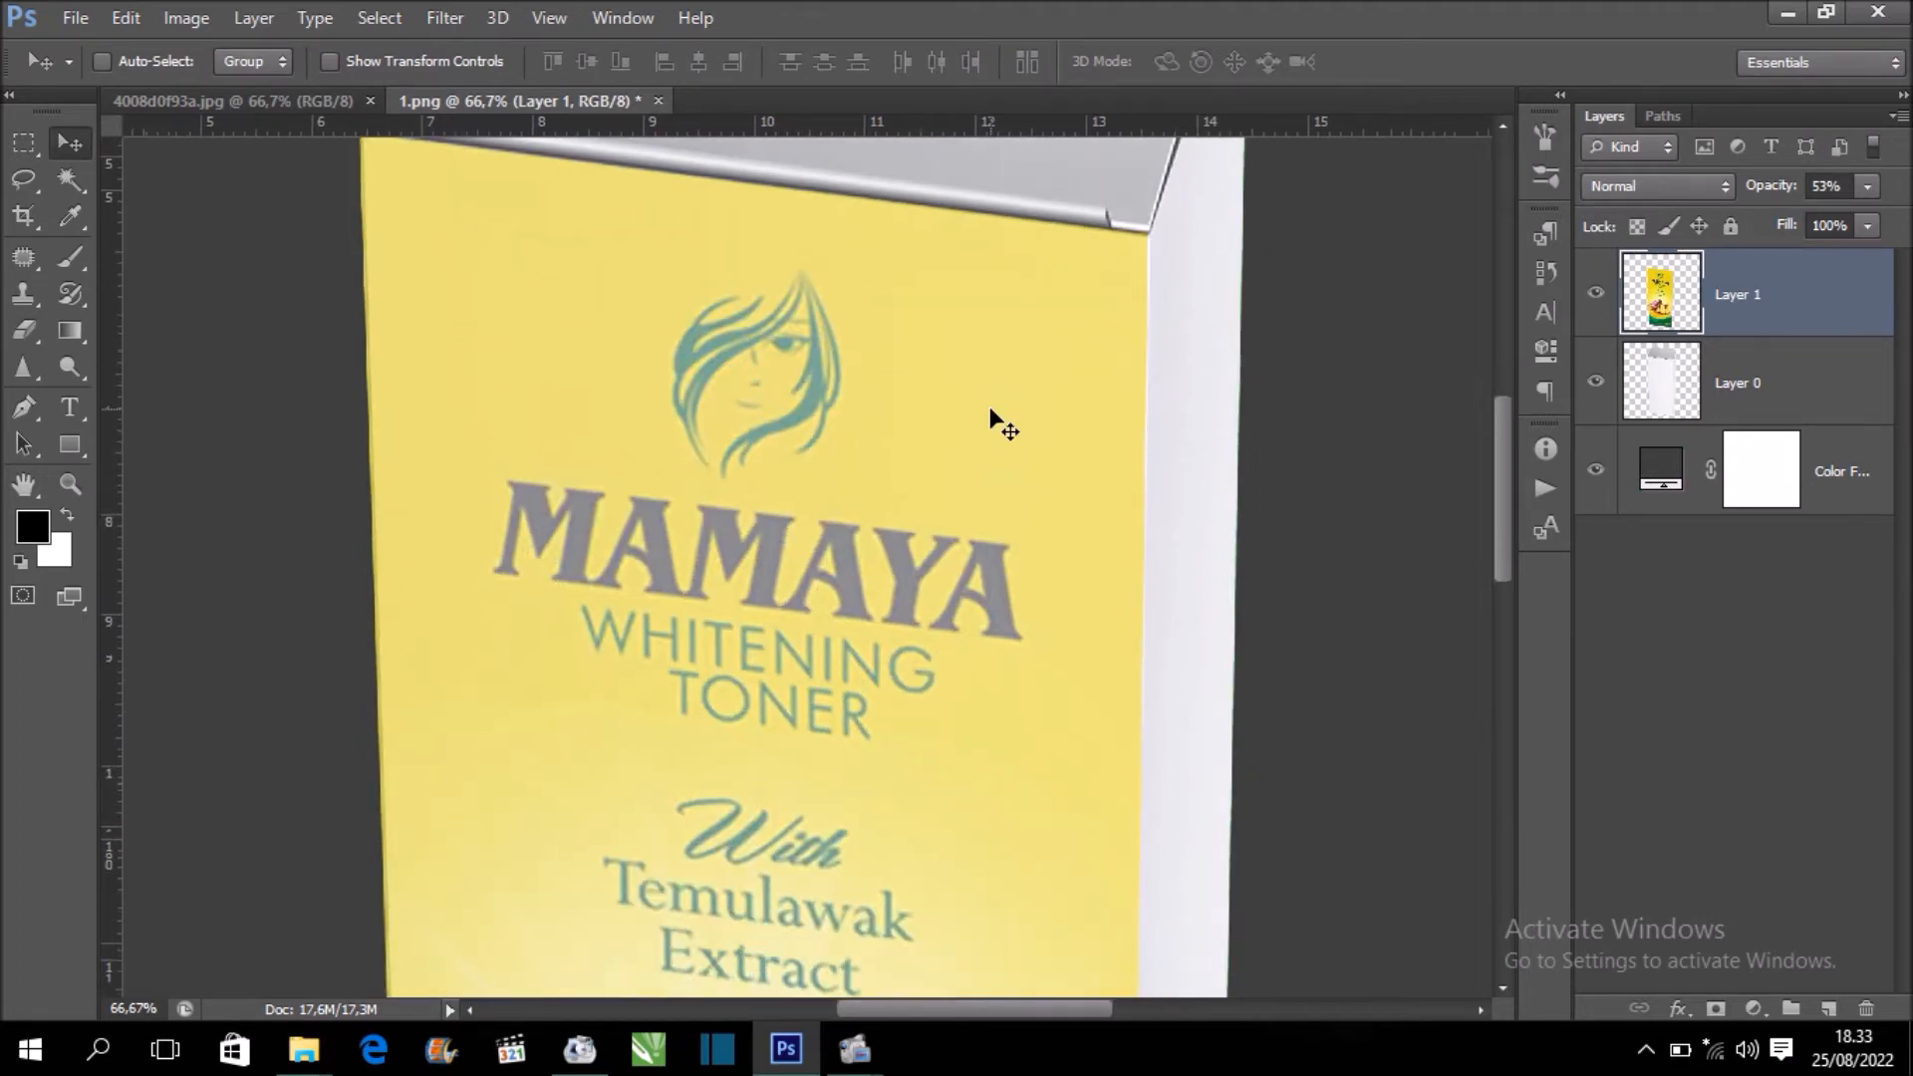
{"action": "key", "text": "ctrl+minus"}
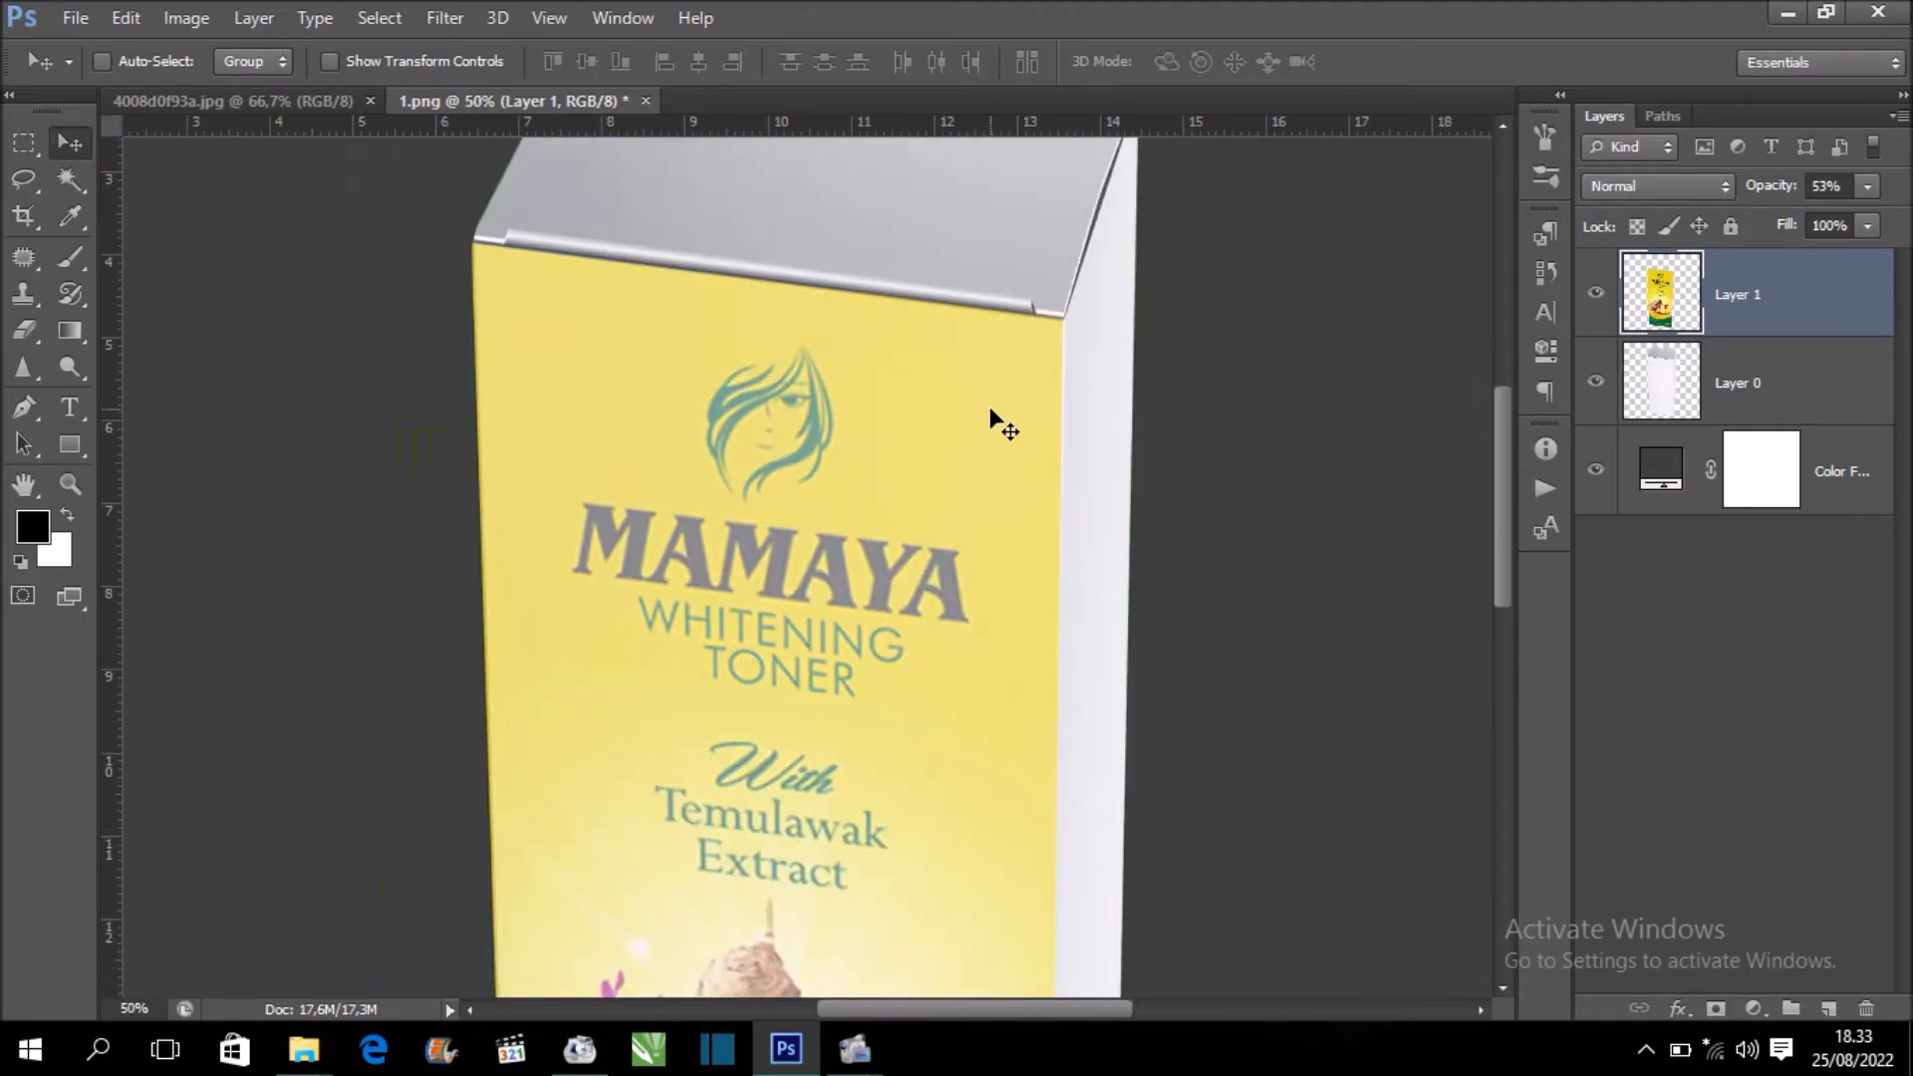
{"action": "scroll", "coordinate": [974, 478], "scroll_direction": "down", "scroll_amount": 5}
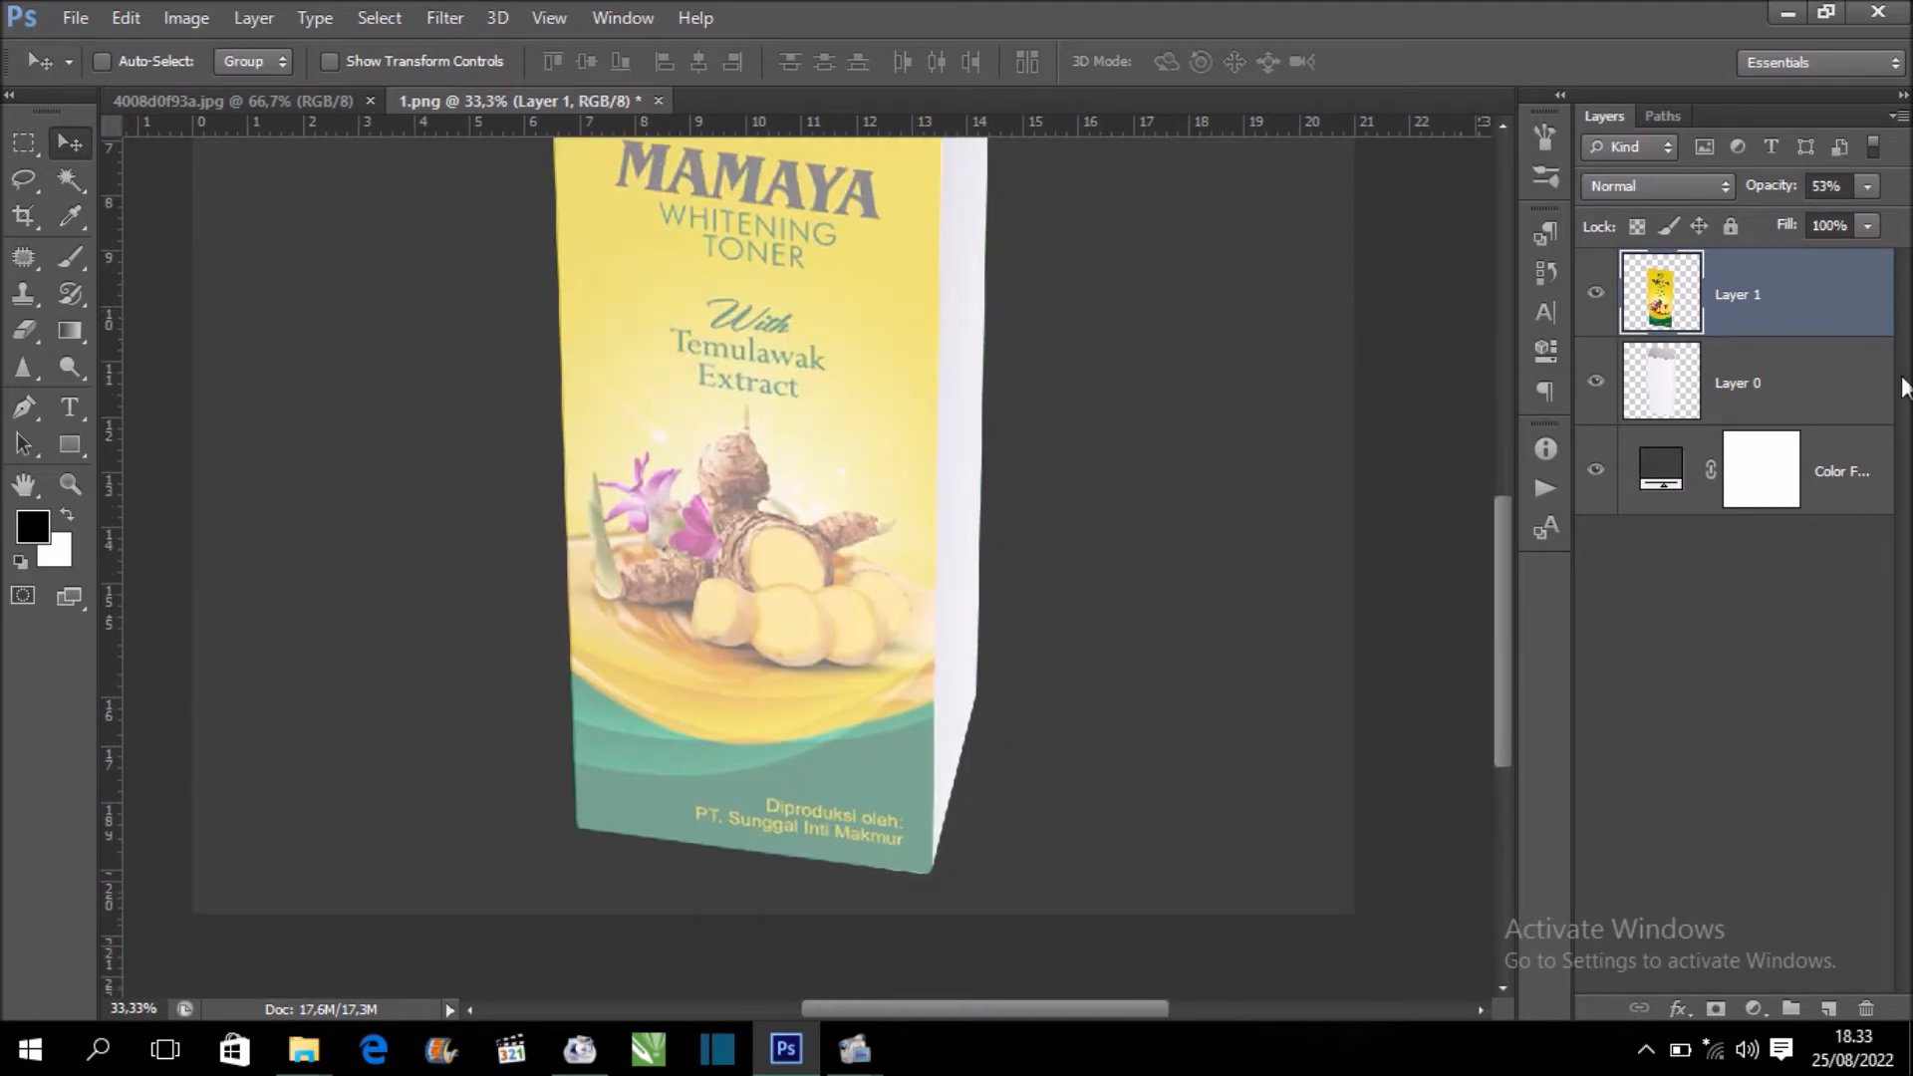
{"action": "right_click", "coordinate": [1781, 285]}
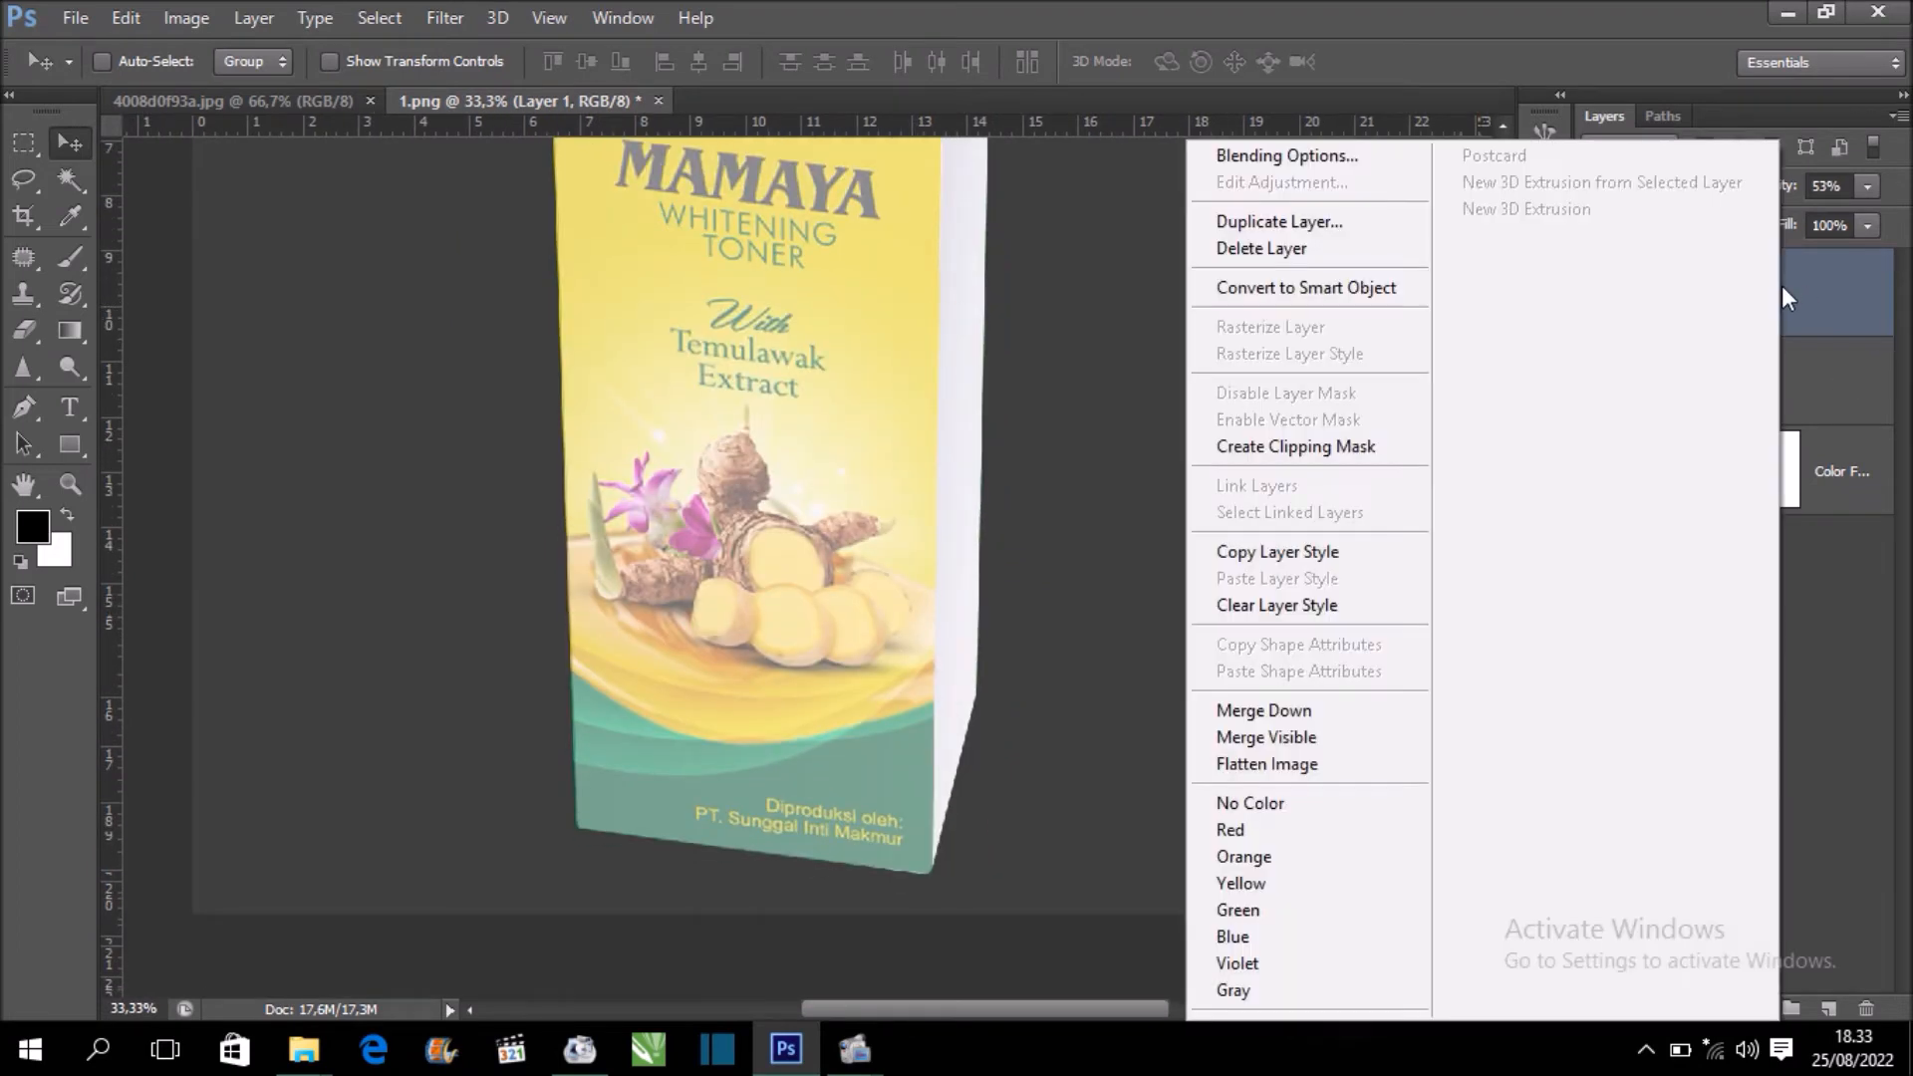
{"action": "left_click", "coordinate": [1337, 443]}
Set the front label layer's opacity to 100% and its blend mode to Multiply
{"action": "left_click_drag", "start_coordinate": [1152, 418], "coordinate": [1139, 580]}
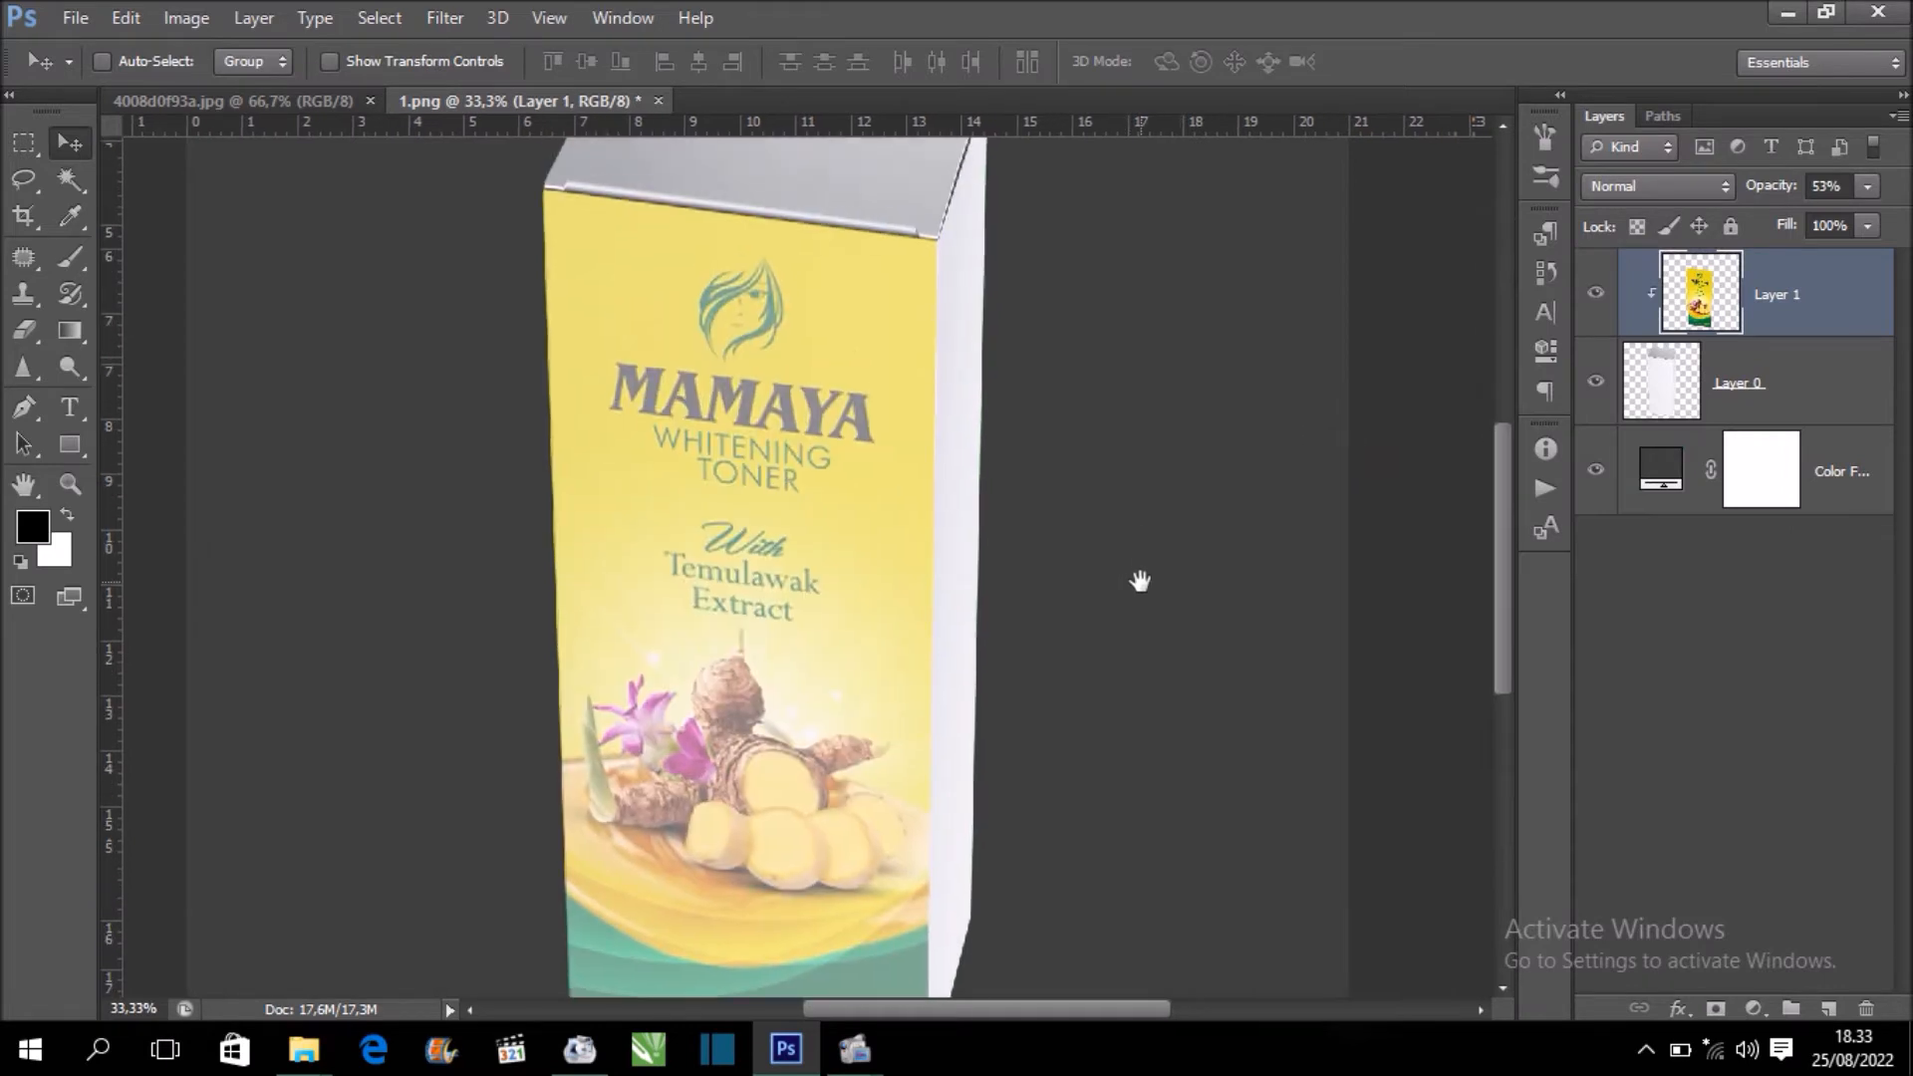
{"action": "left_click", "coordinate": [1869, 188]}
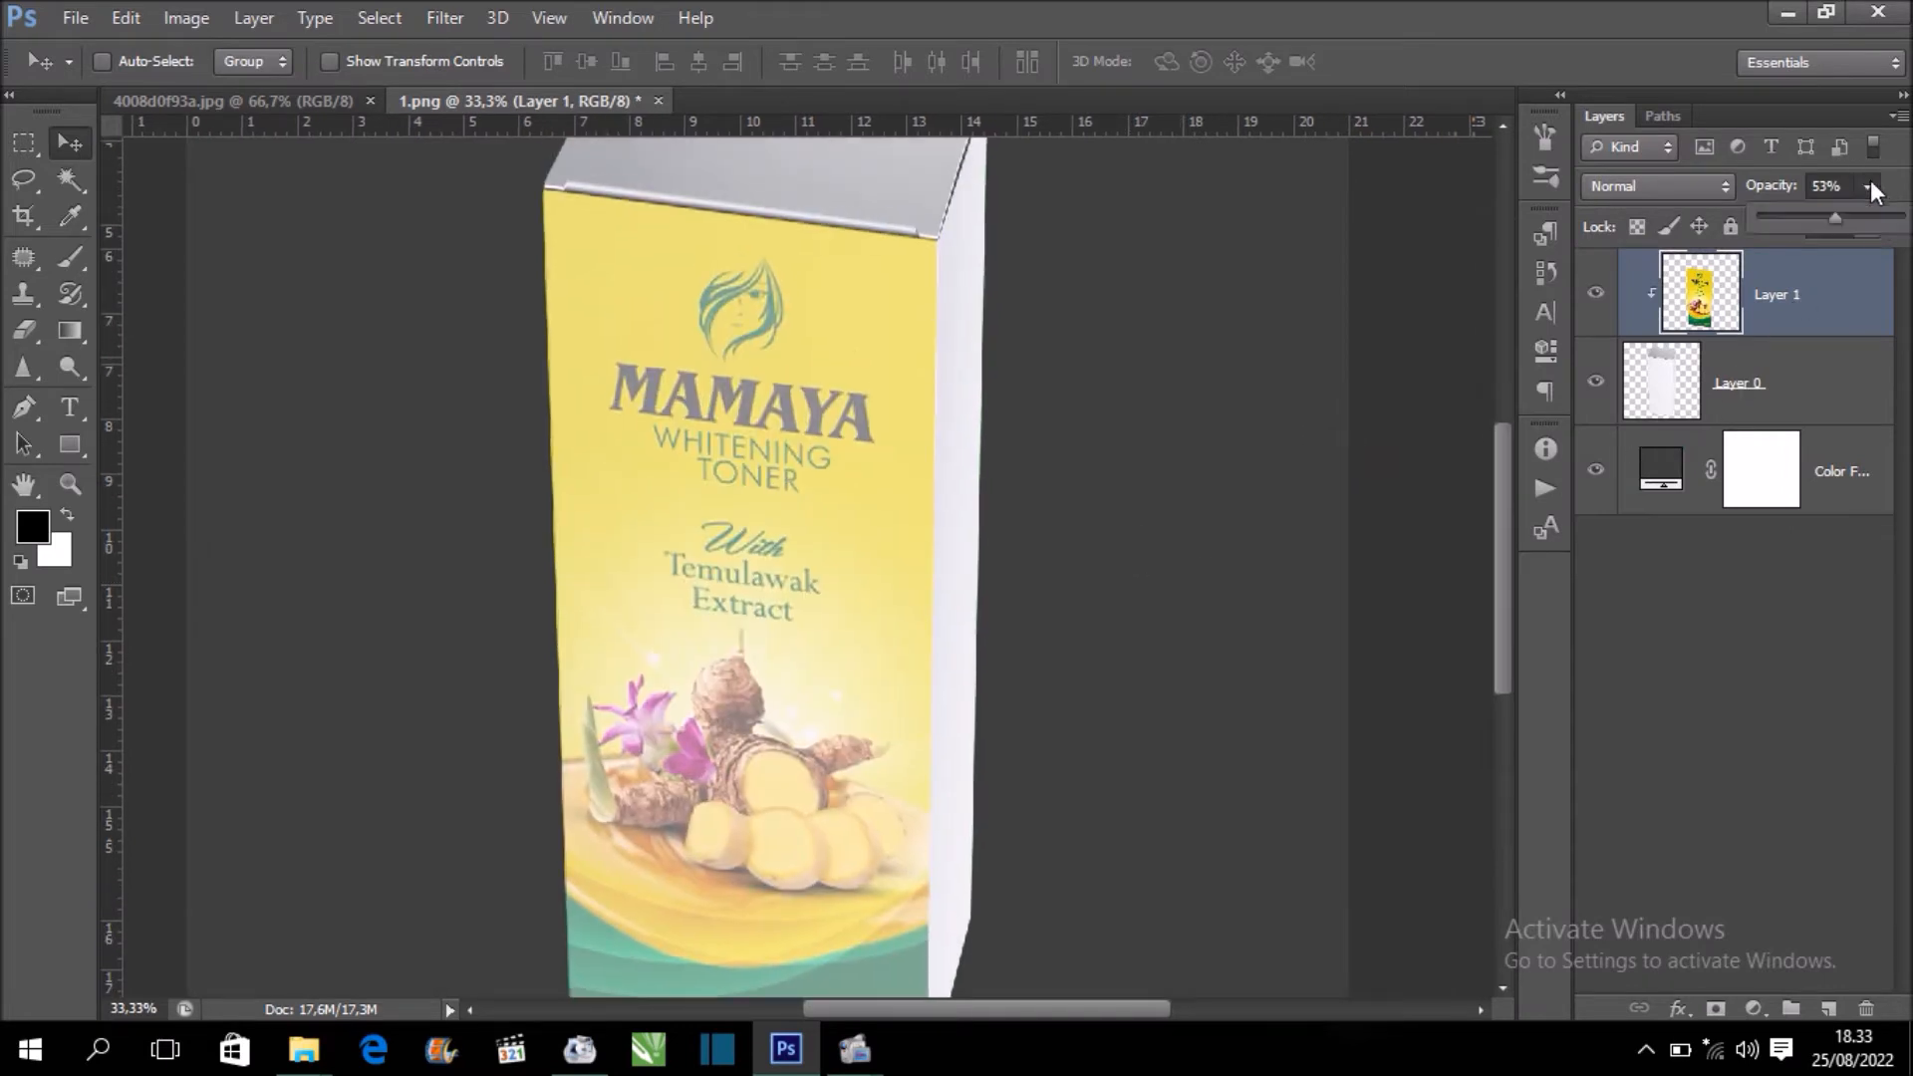
{"action": "left_click_drag", "start_coordinate": [1864, 225], "coordinate": [1902, 217]}
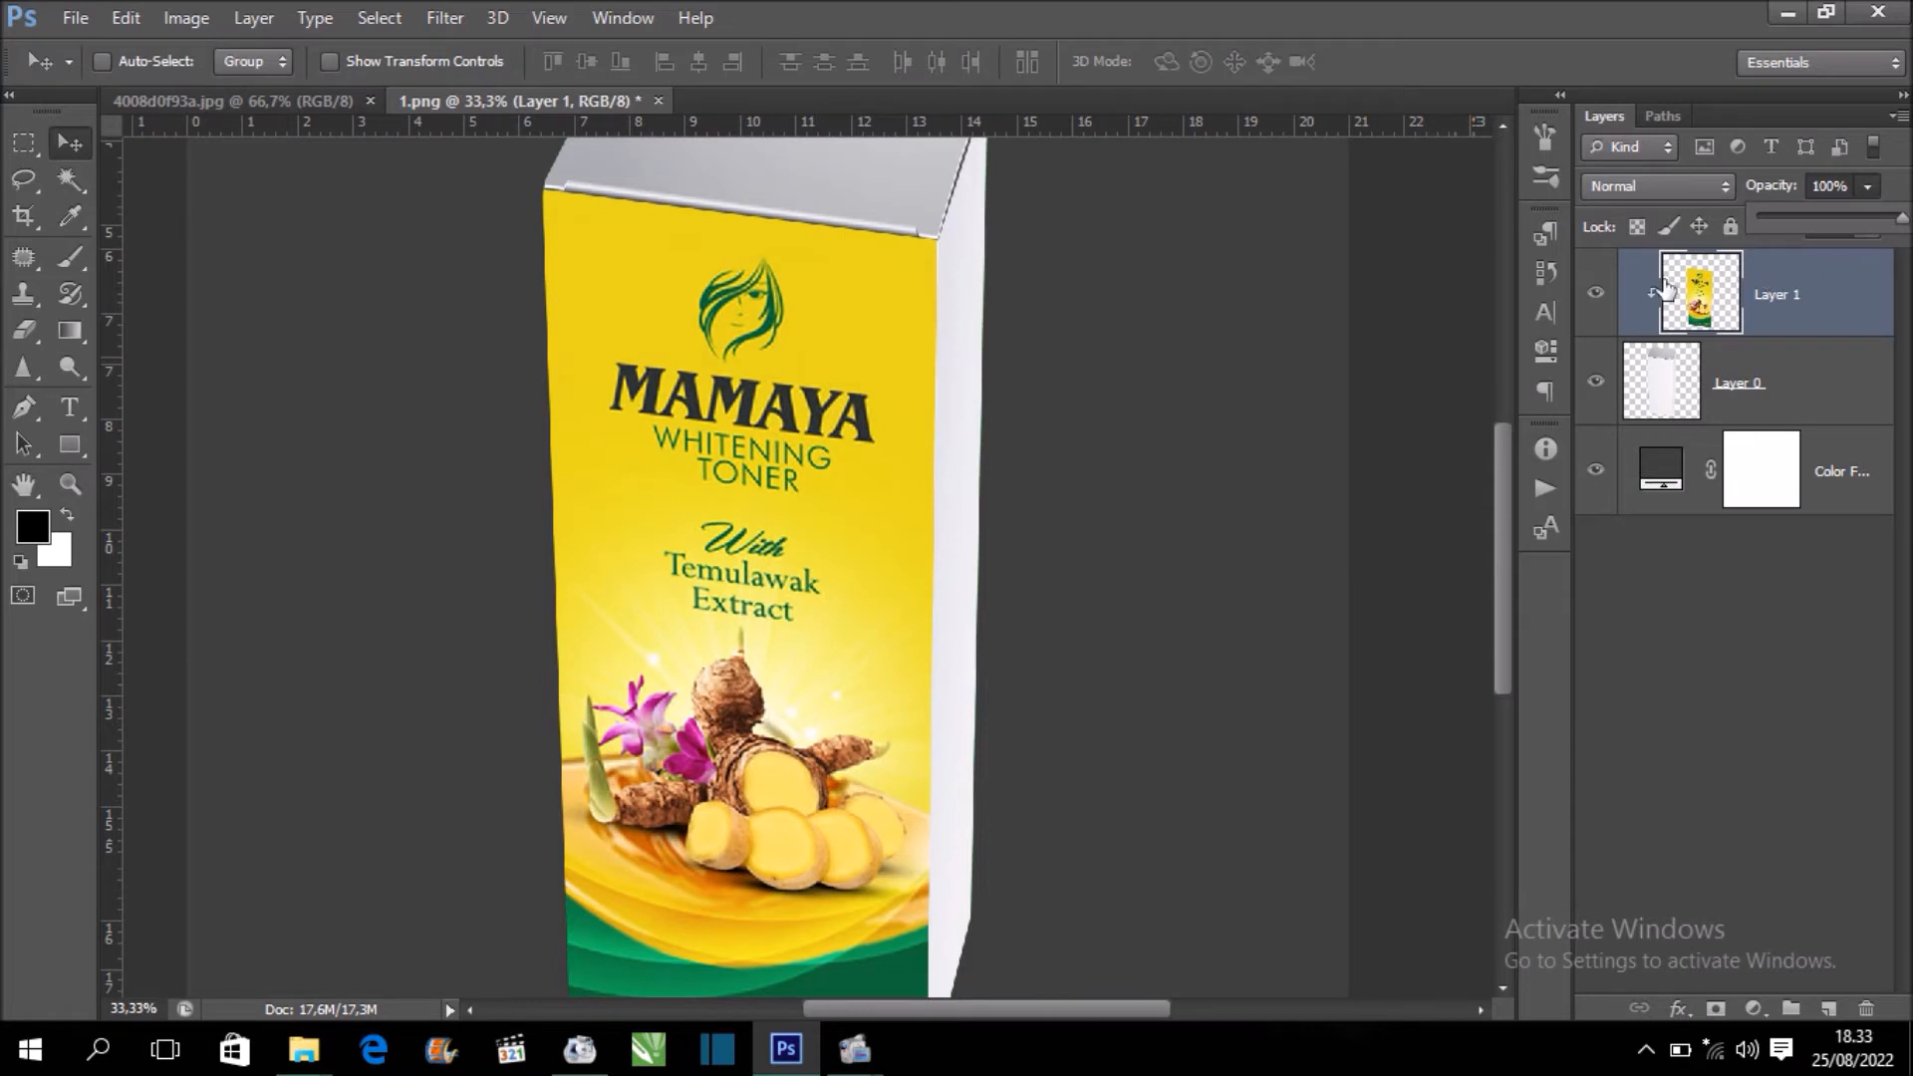
{"action": "left_click", "coordinate": [1699, 188]}
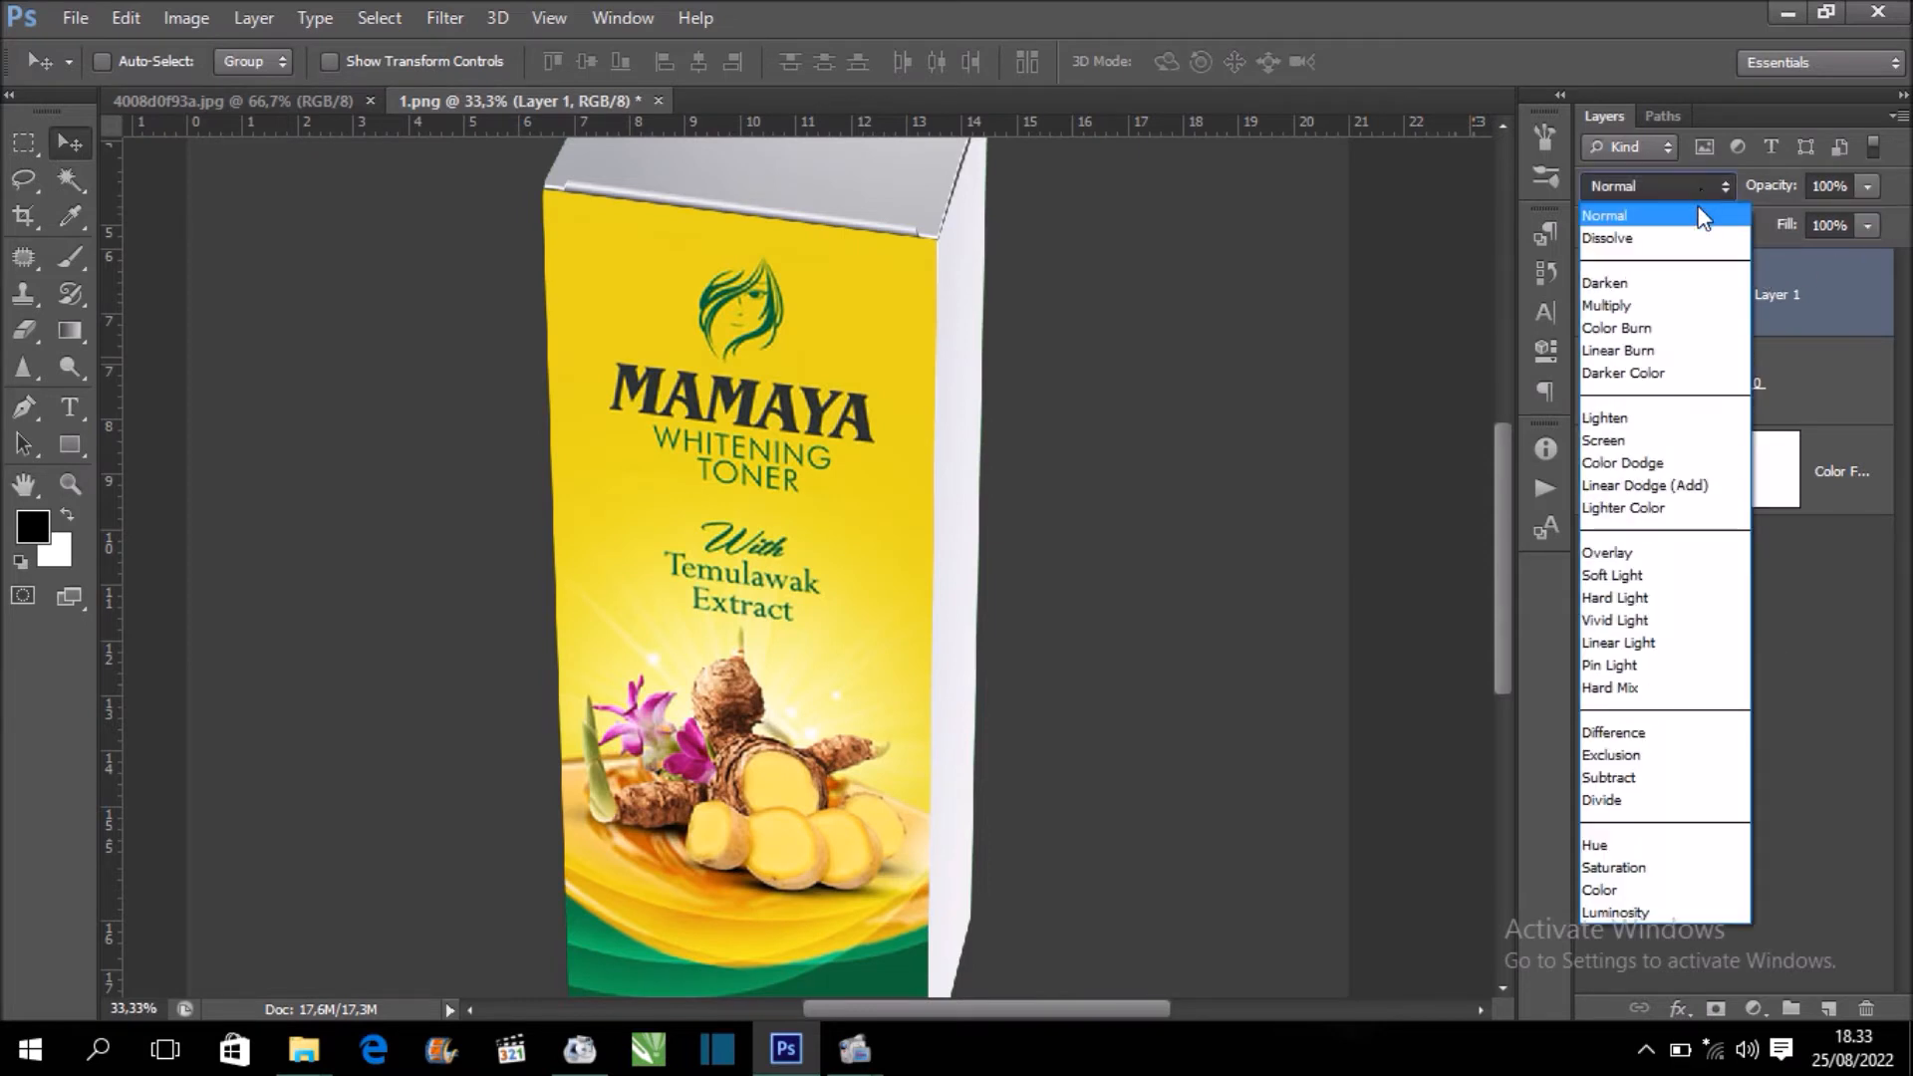
{"action": "left_click", "coordinate": [1662, 313]}
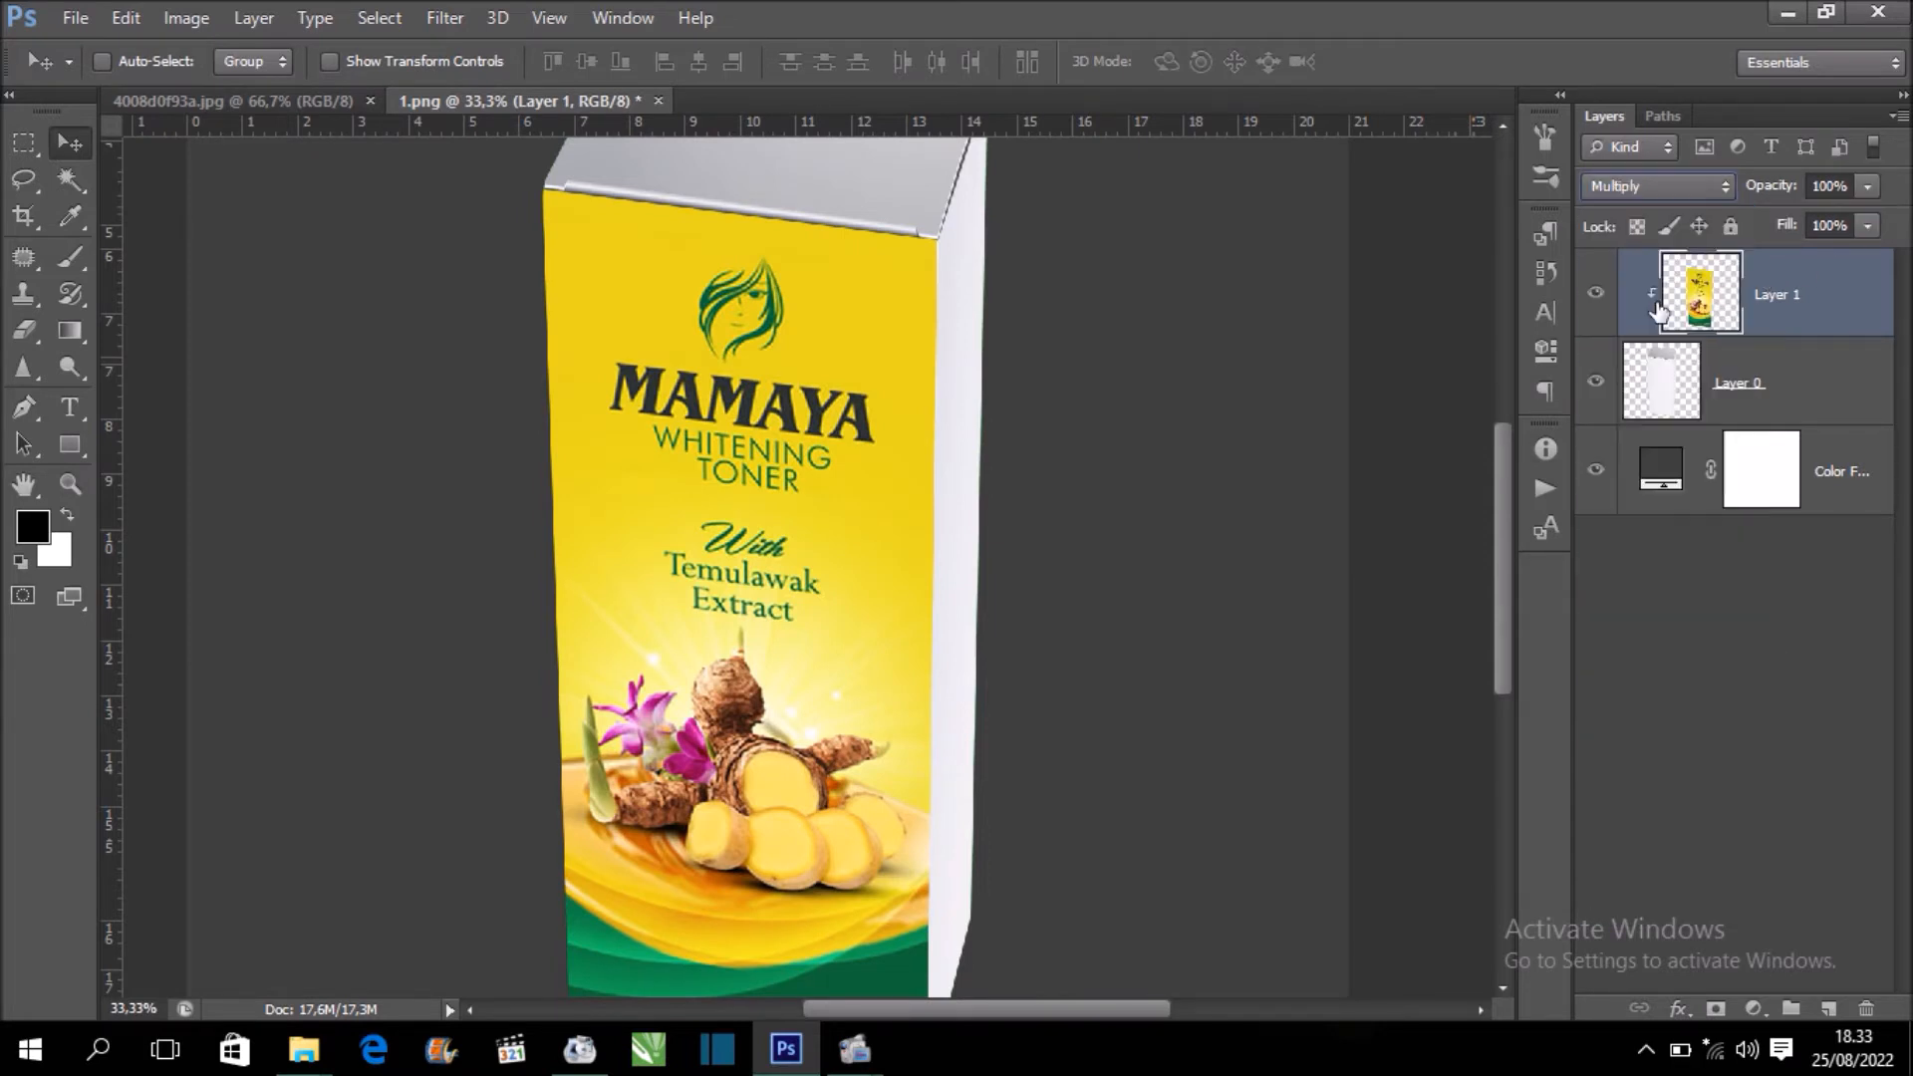
{"action": "scroll", "coordinate": [1243, 398], "scroll_direction": "down", "scroll_amount": 3}
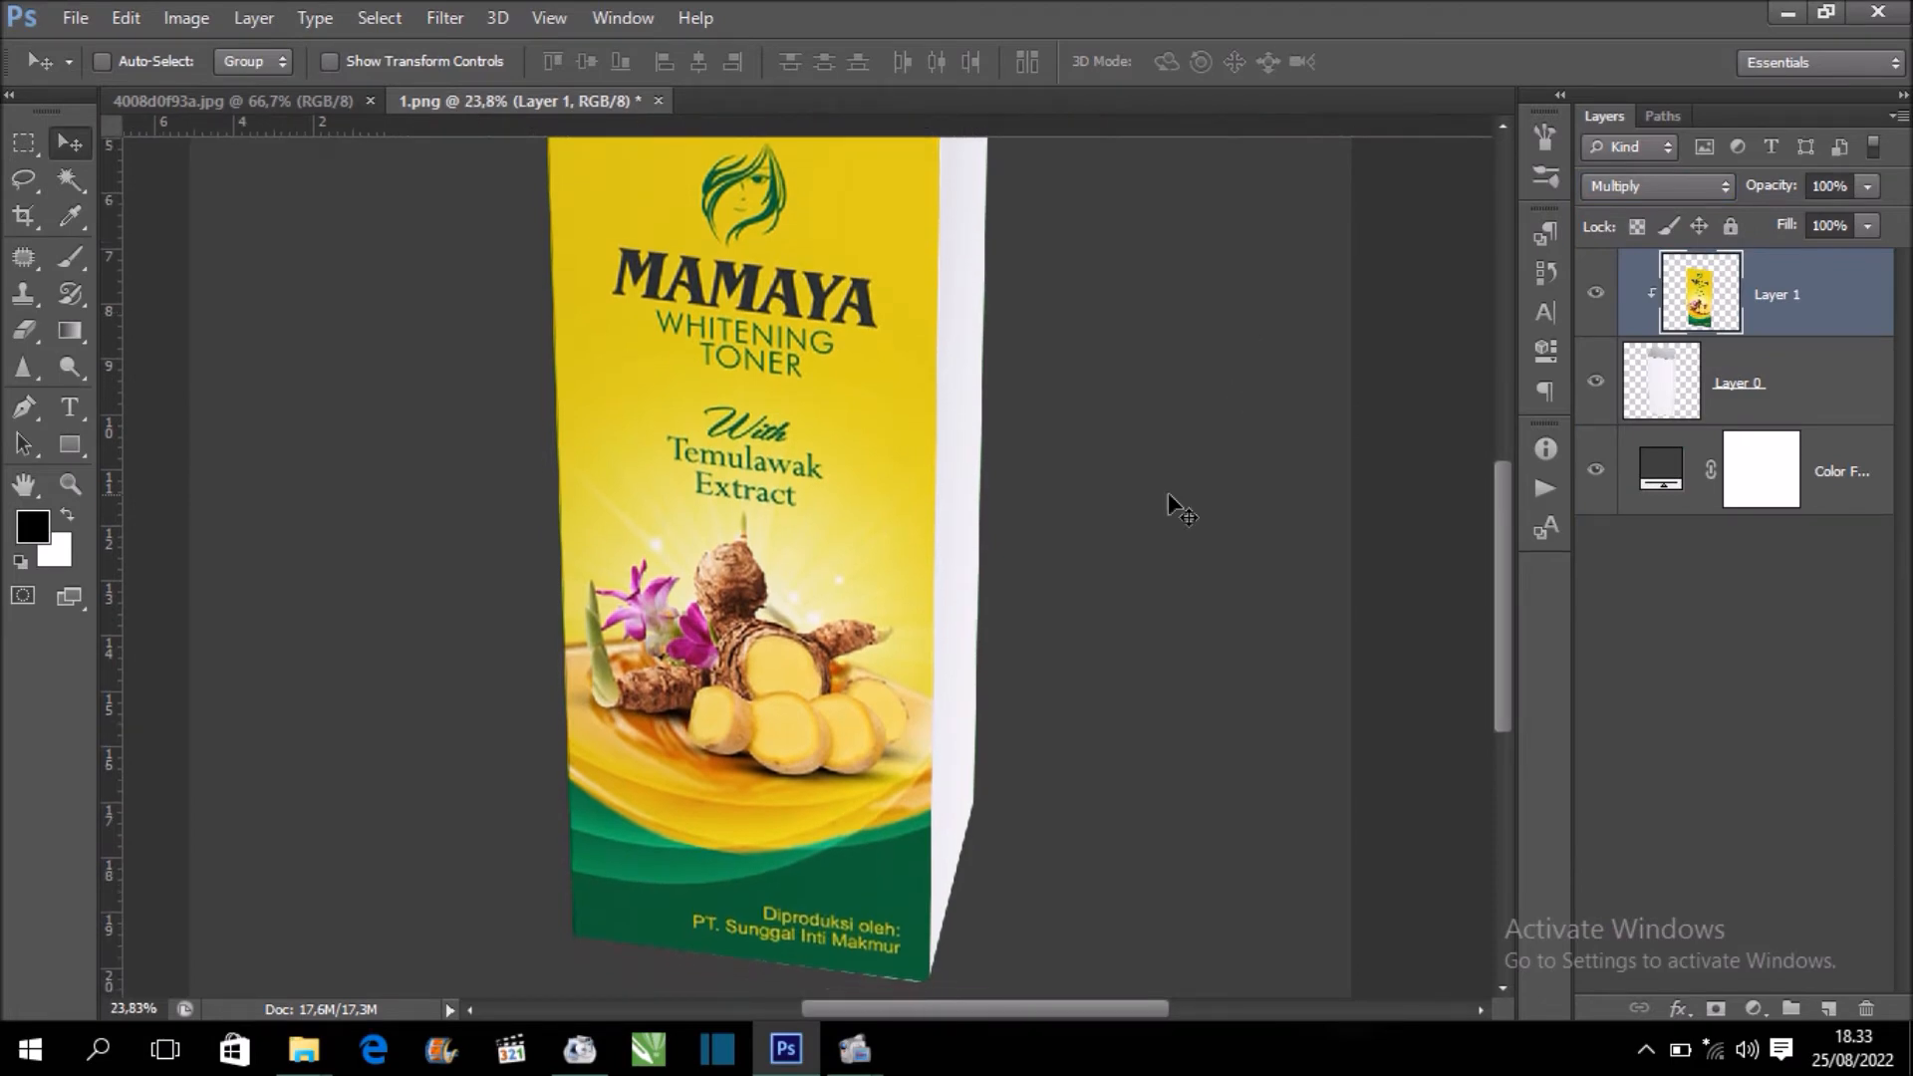
{"action": "key", "text": "ctrl+0"}
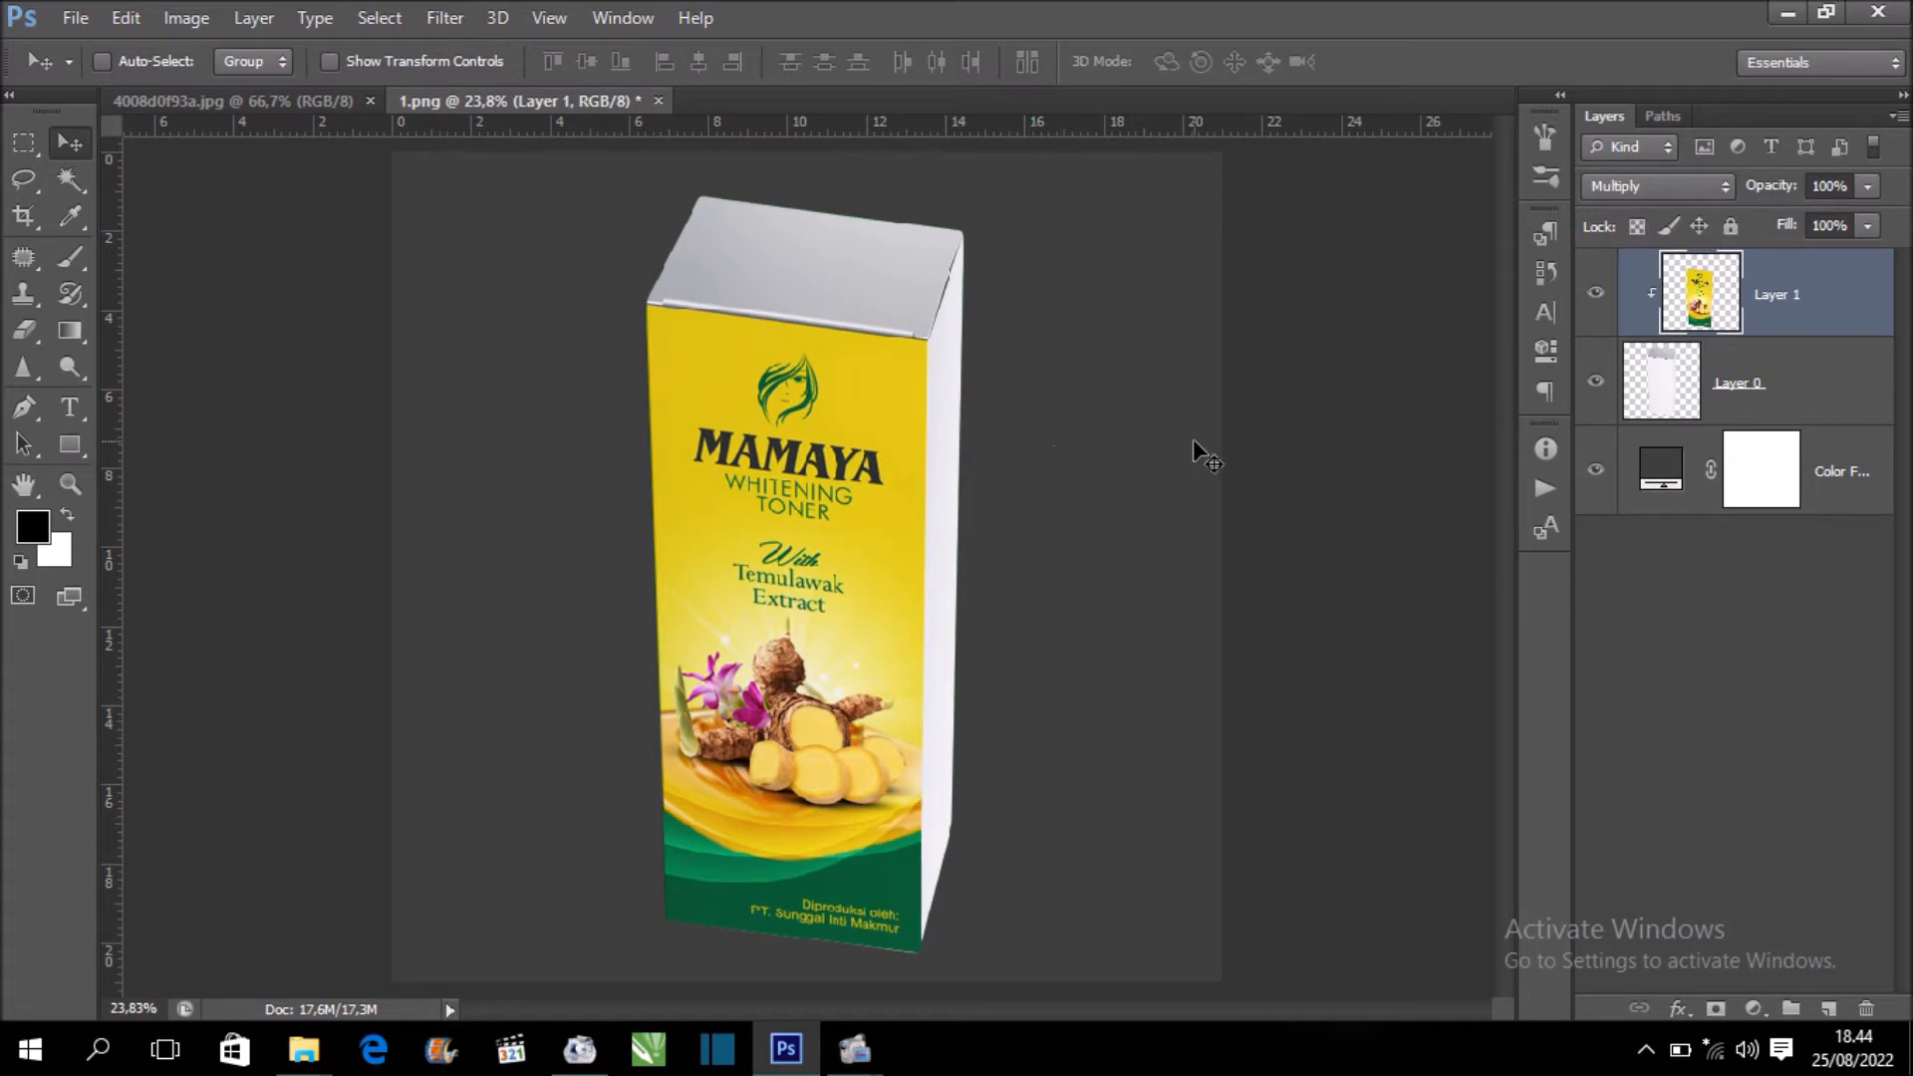
Copy the HOW TO USE panel from 4008d0f93a.jpg into 1.png, at the upper front corner of the box's right side
{"action": "left_click", "coordinate": [303, 103]}
{"action": "scroll", "coordinate": [1187, 478], "scroll_direction": "down", "scroll_amount": 2}
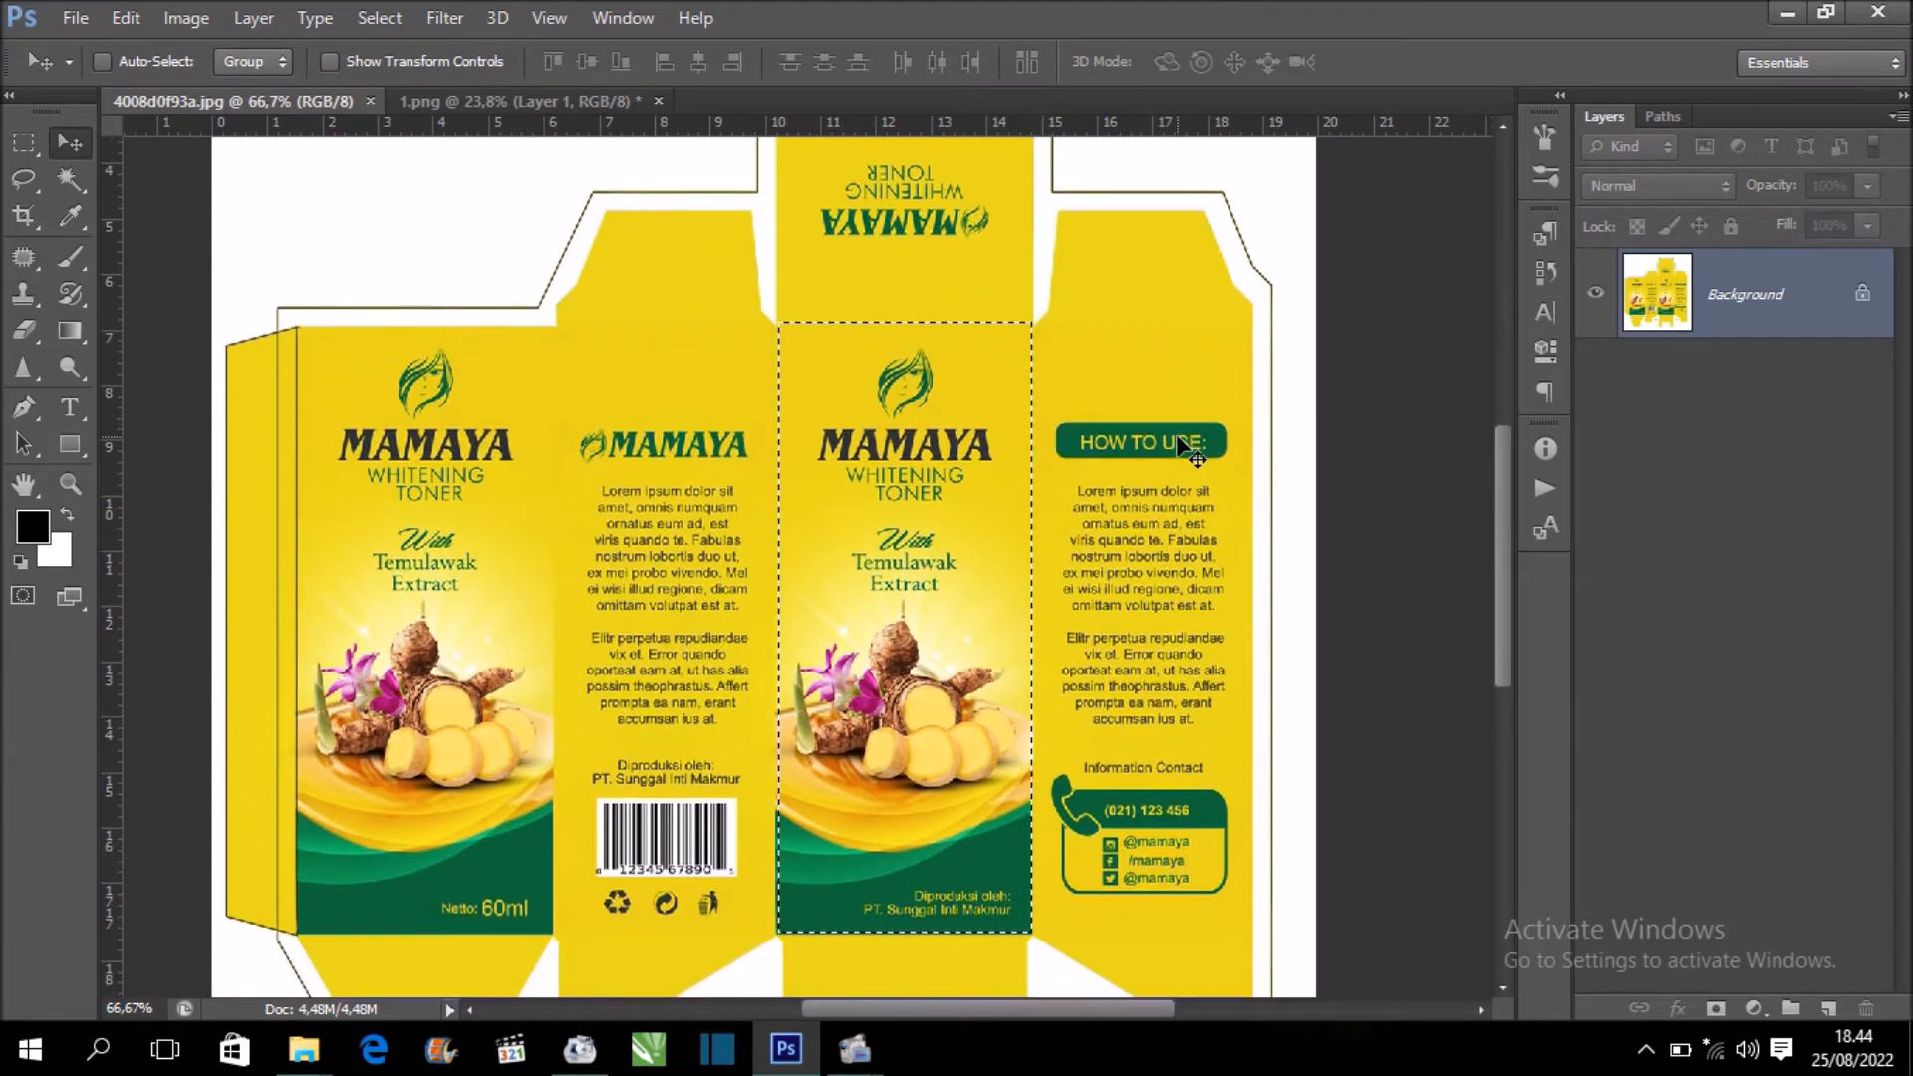
{"action": "key", "text": "ctrl+d"}
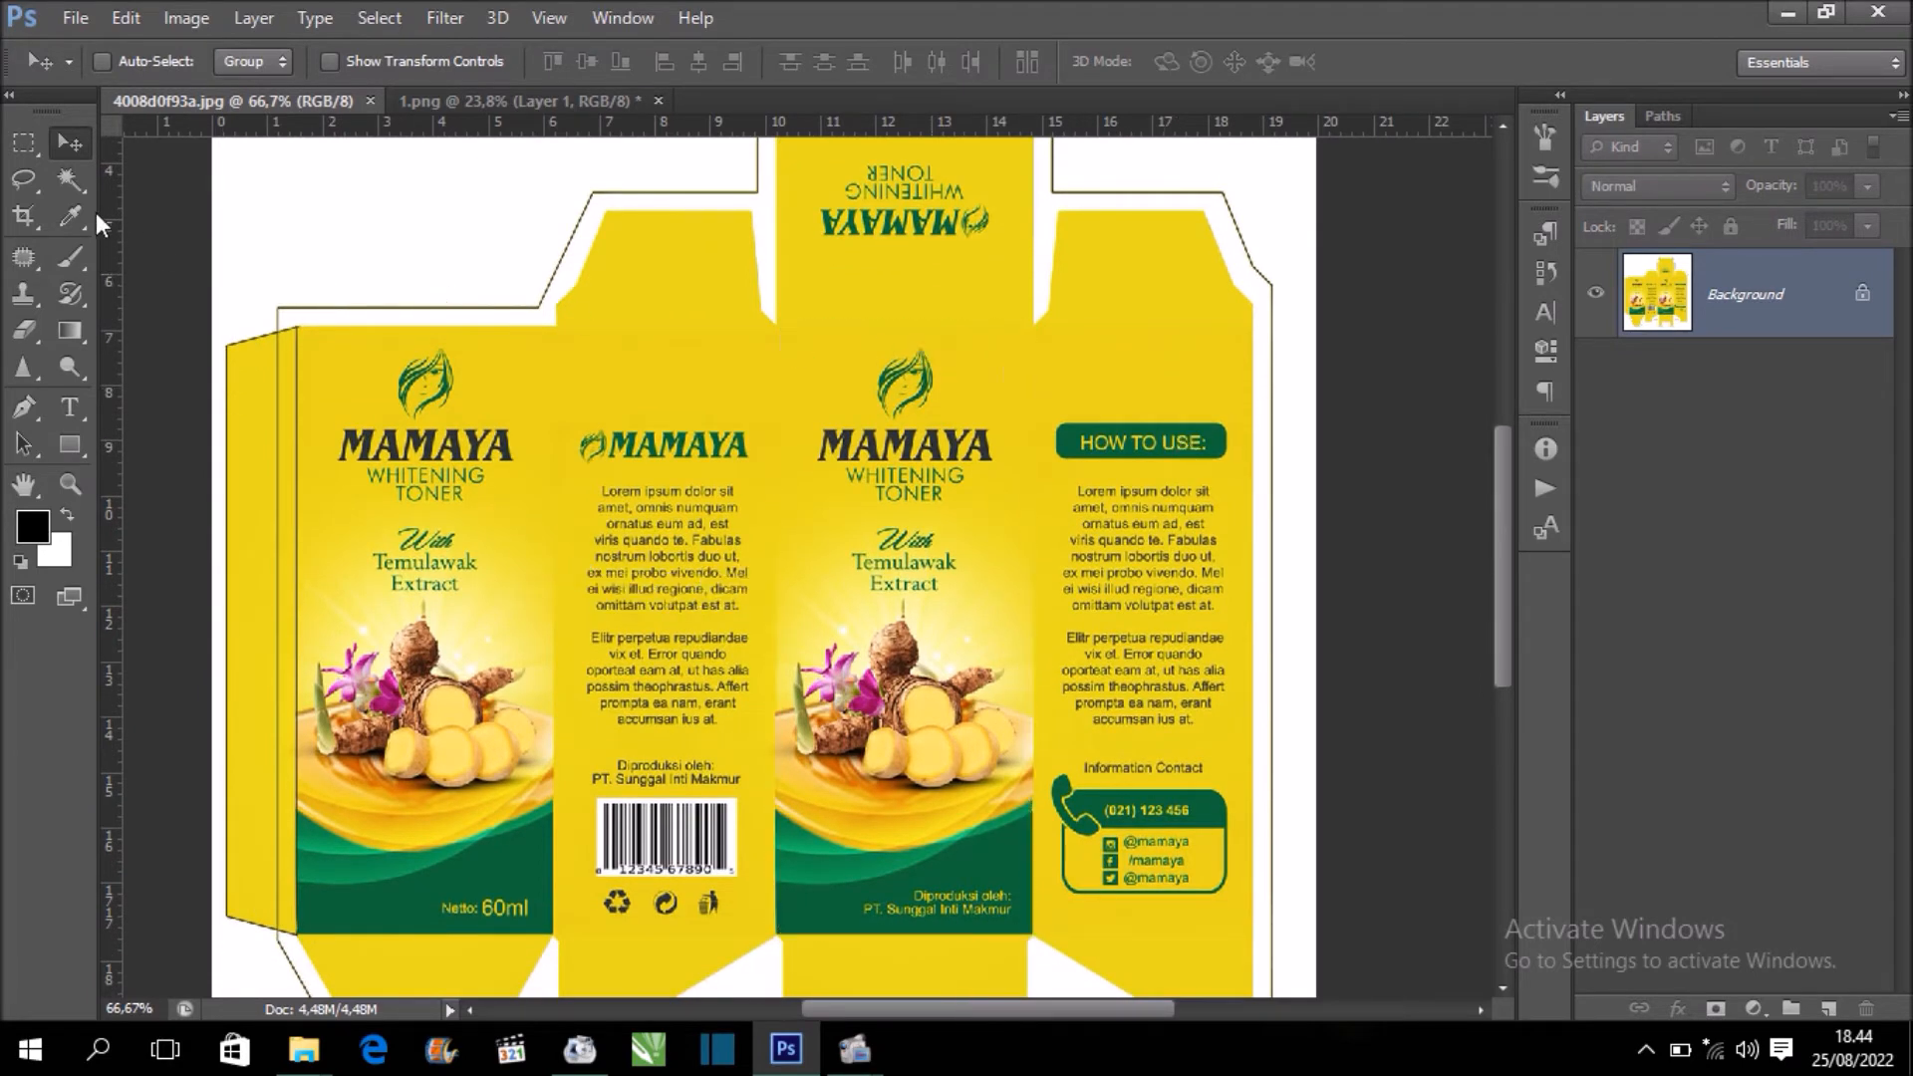
{"action": "left_click", "coordinate": [22, 145]}
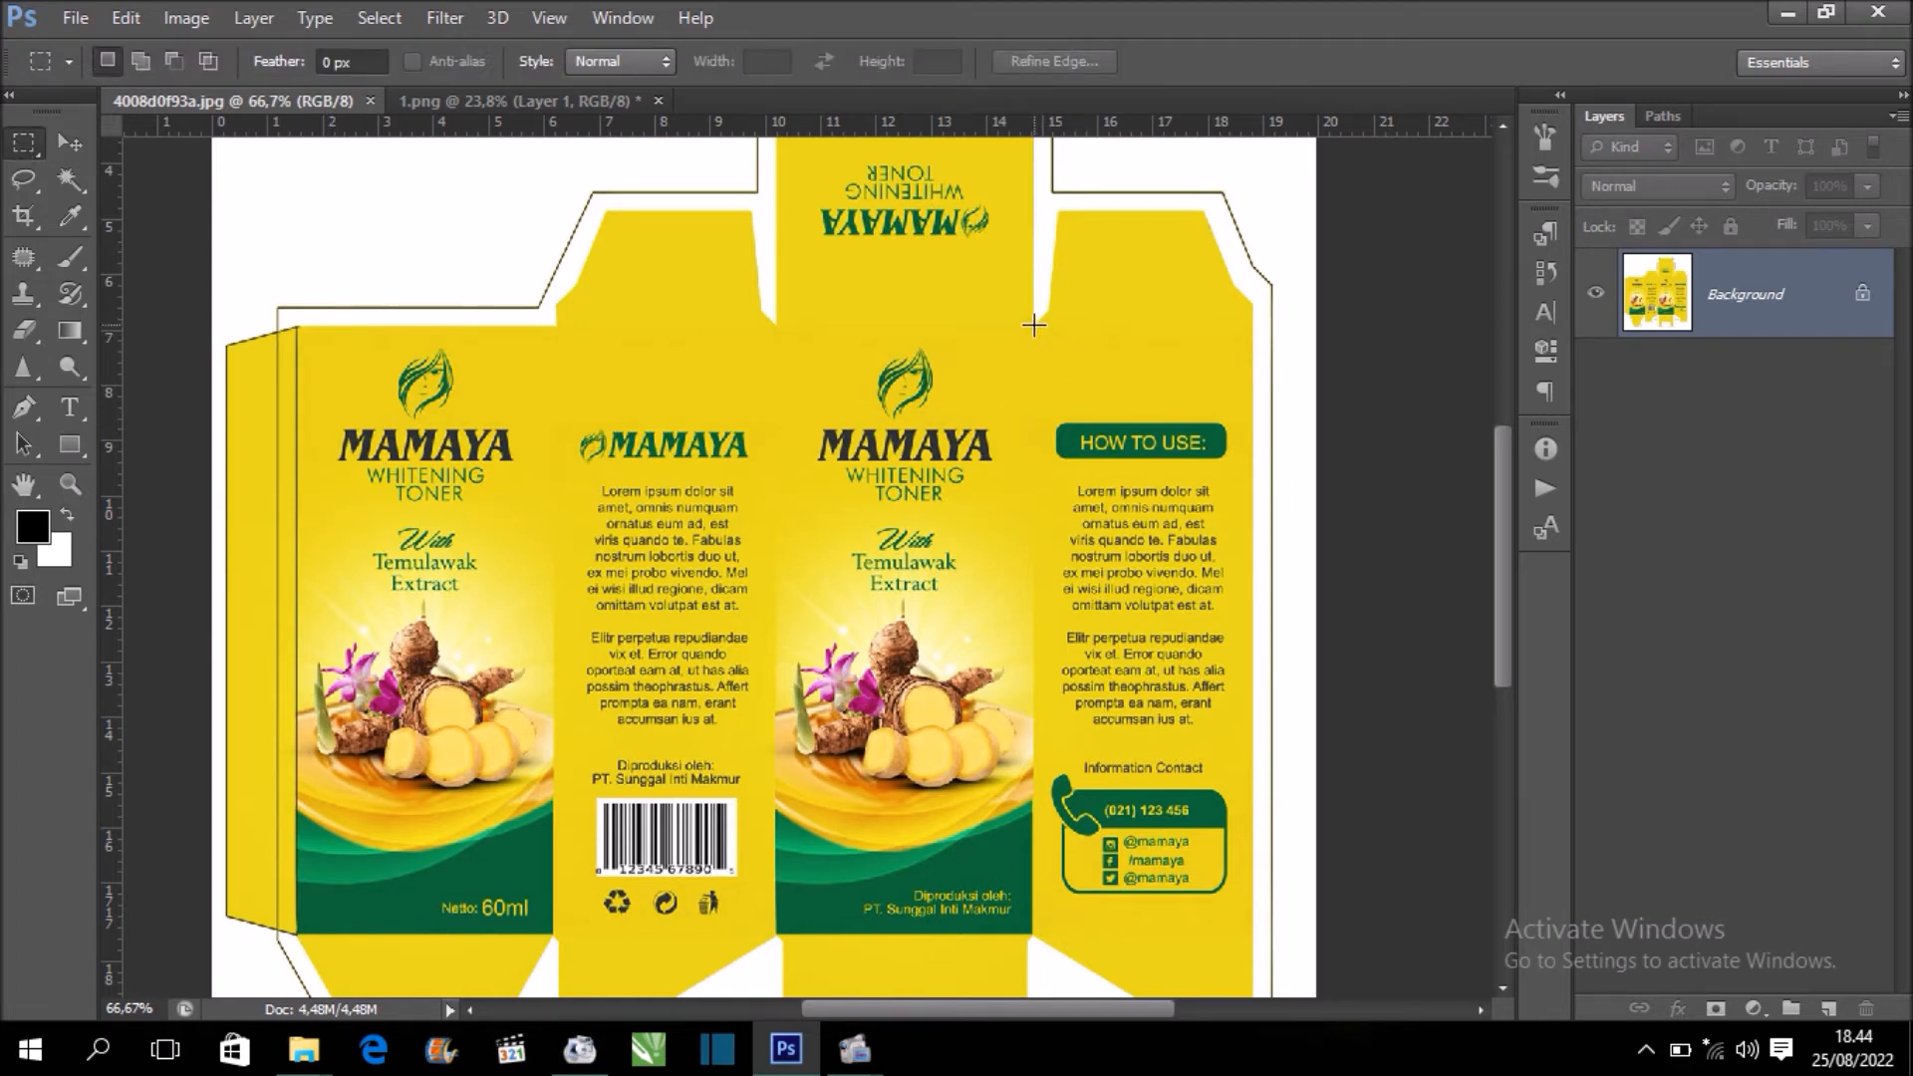
{"action": "left_click_drag", "start_coordinate": [1033, 324], "coordinate": [1257, 933]}
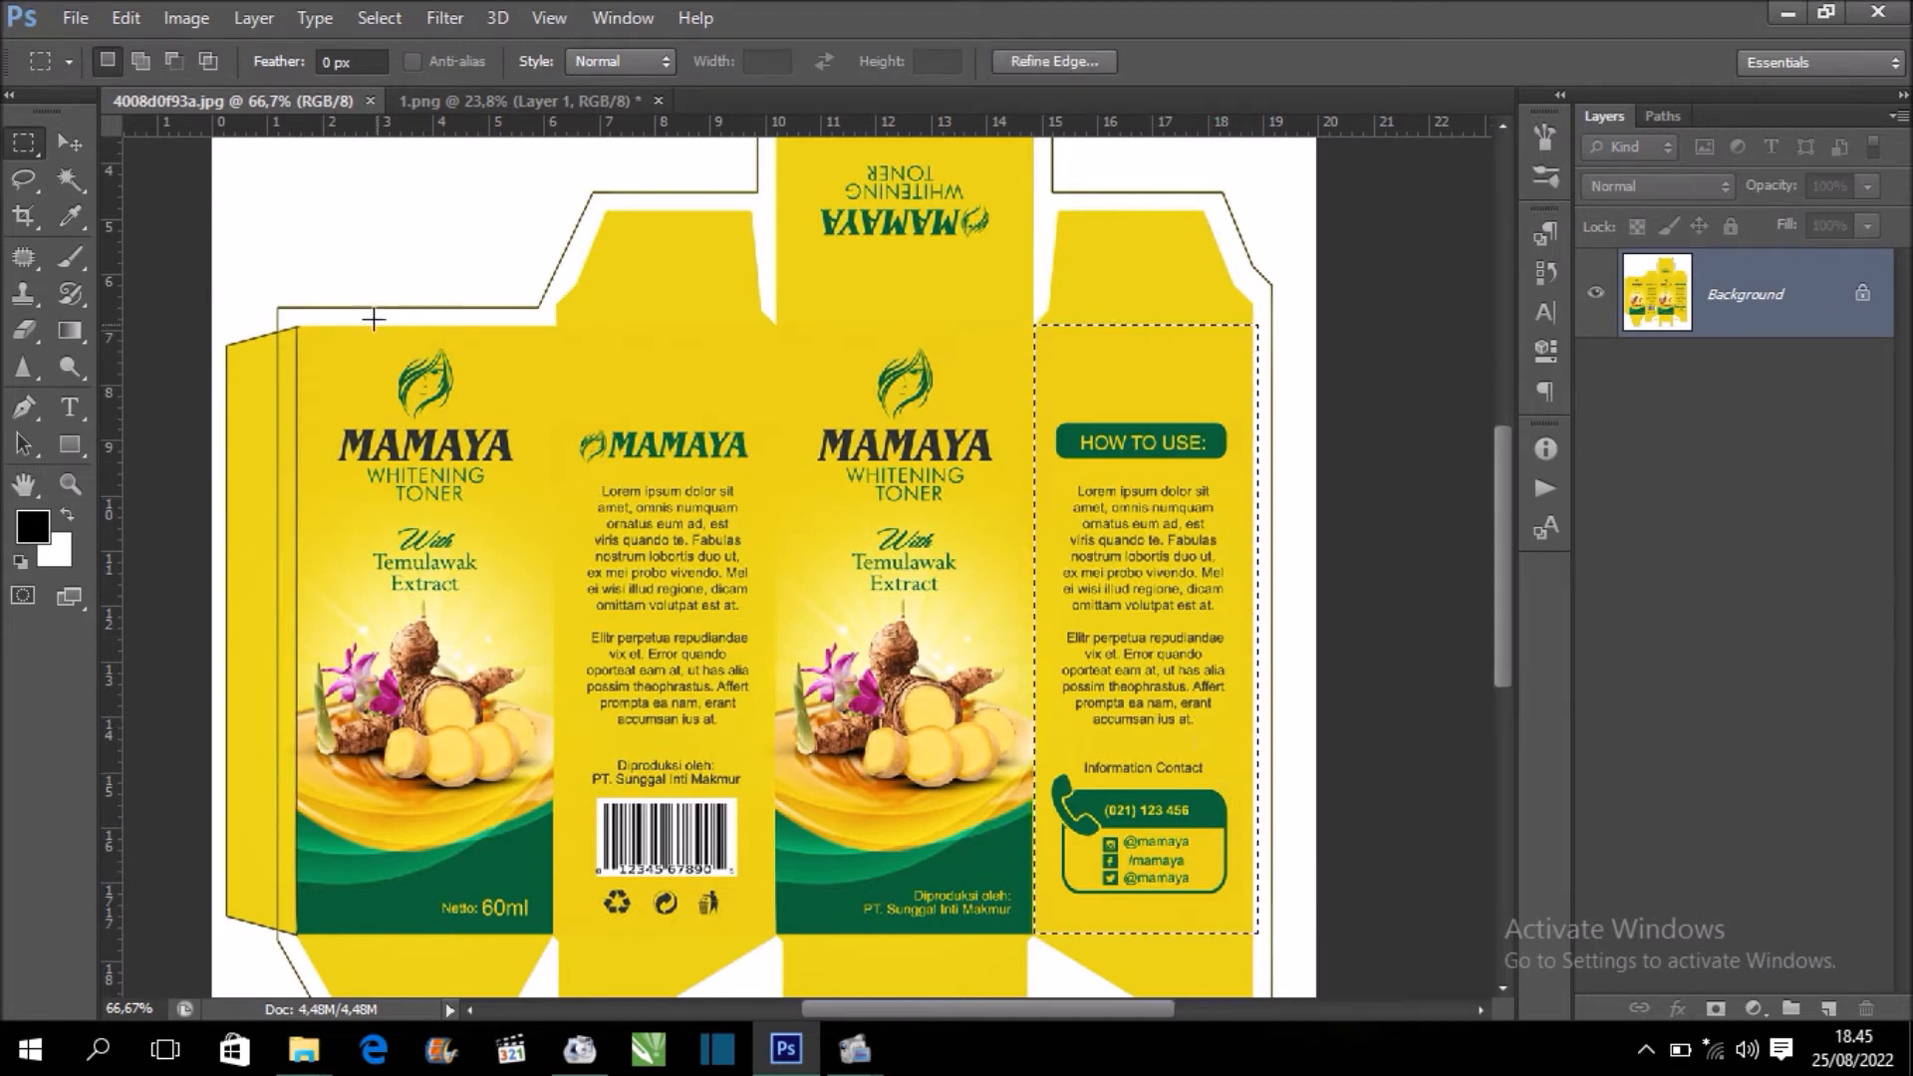
{"action": "left_click", "coordinate": [54, 144]}
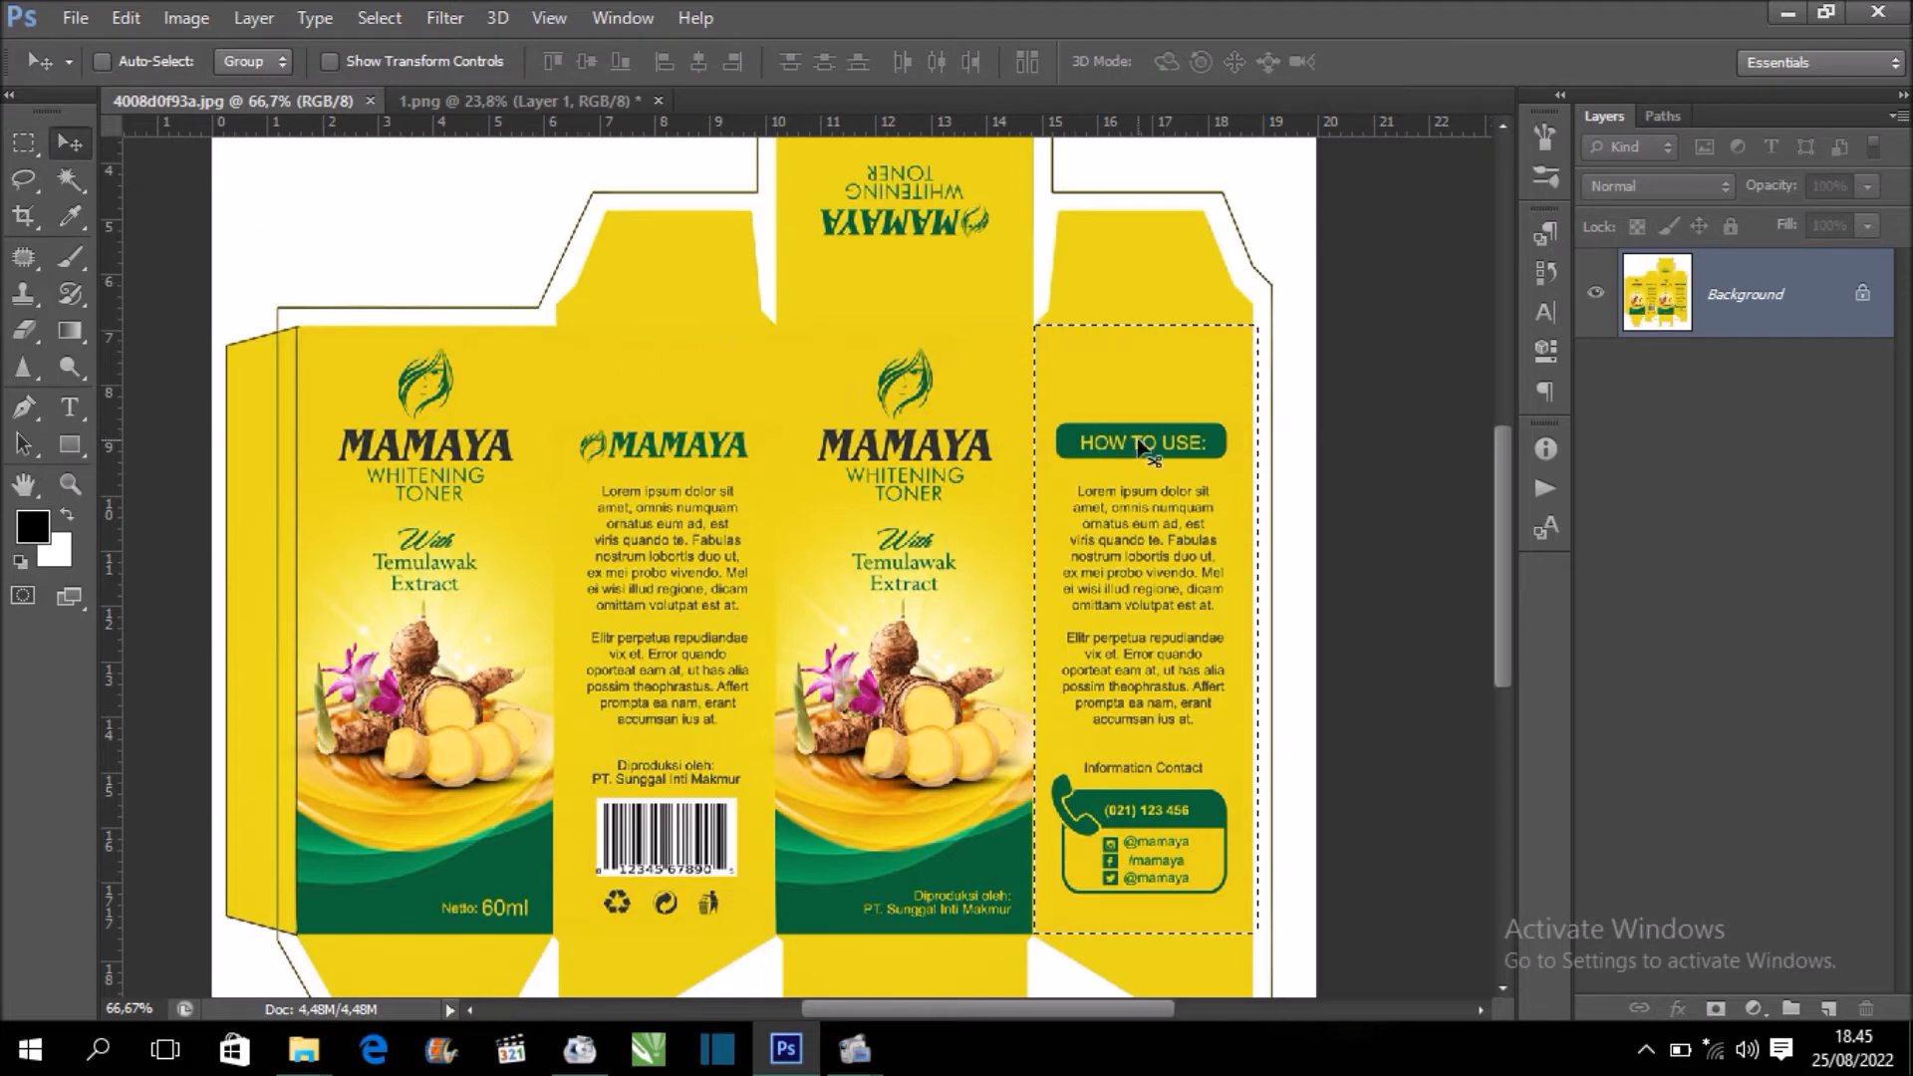
{"action": "left_click_drag", "start_coordinate": [1146, 449], "coordinate": [960, 403]}
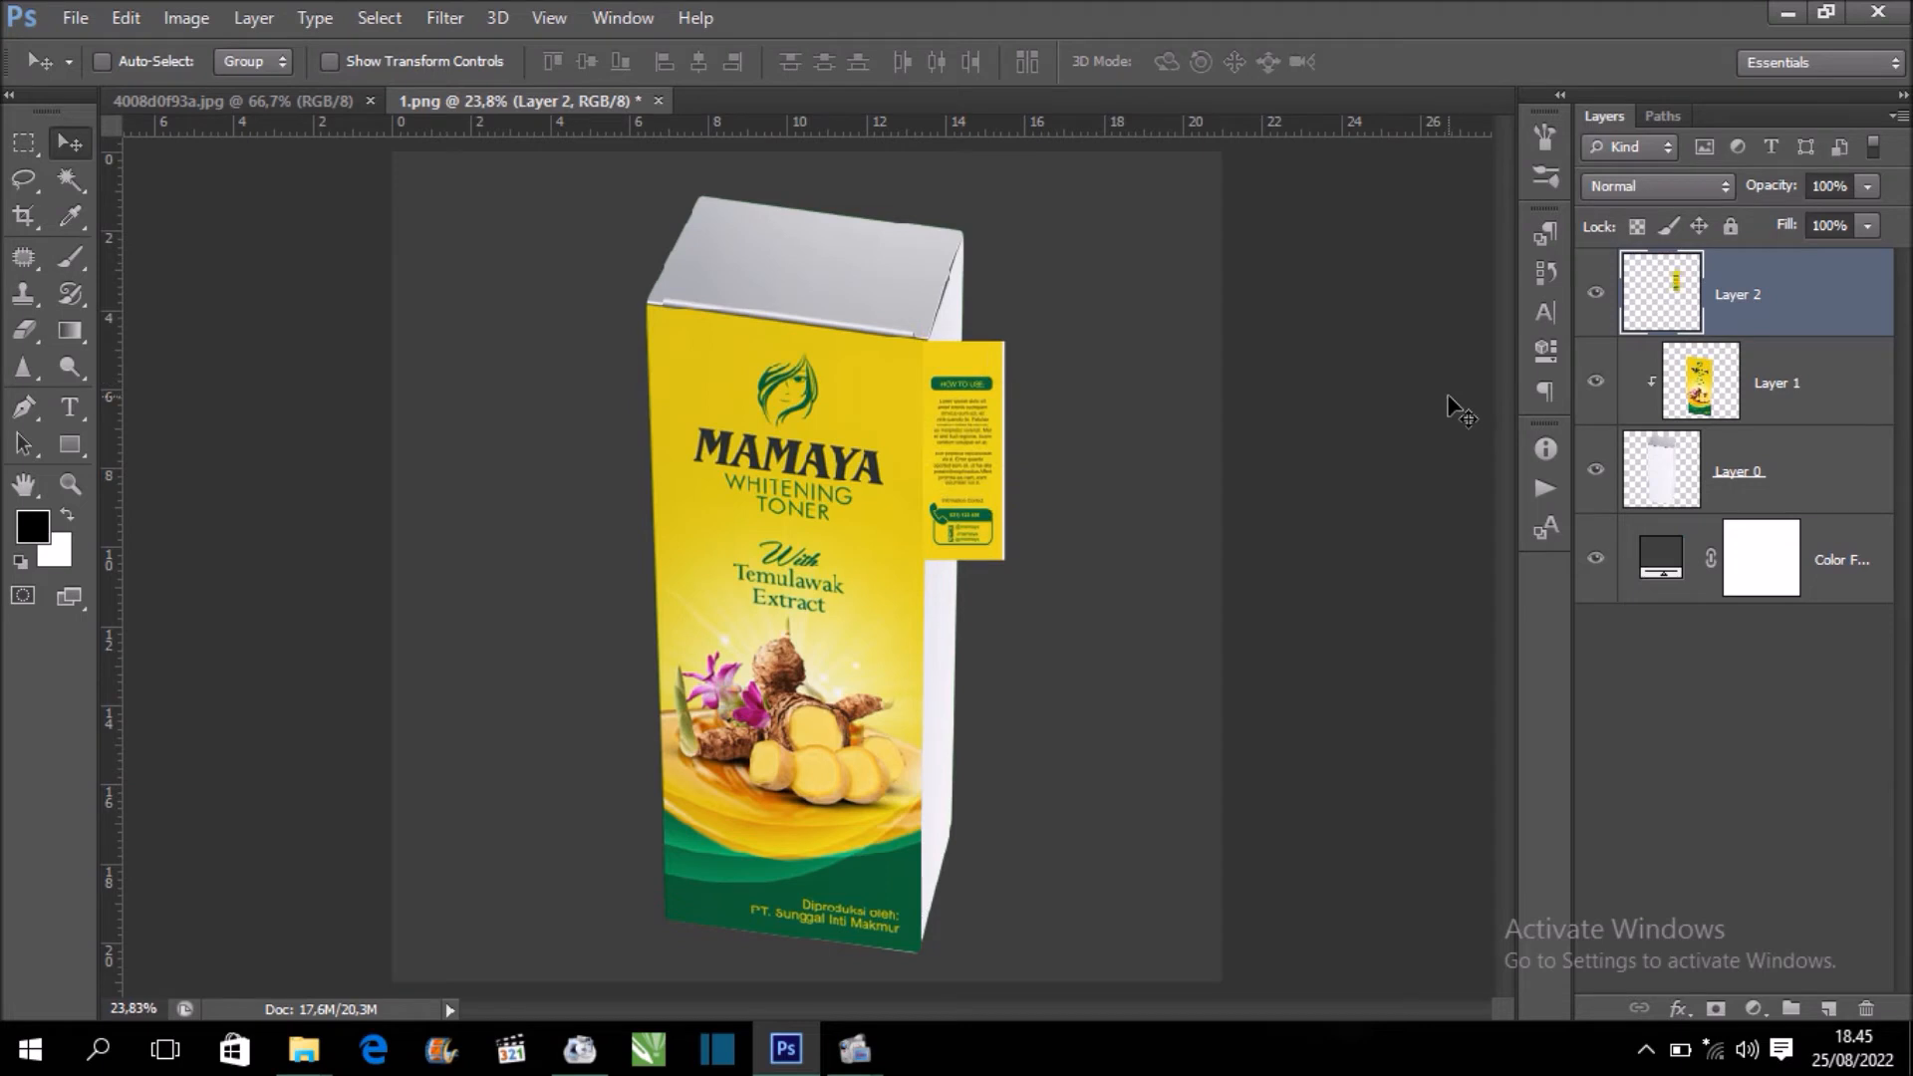
Lower the HOW TO USE panel layer's opacity to 51% and scale the panel to about 279%, matching the box's height
{"action": "left_click", "coordinate": [1865, 187]}
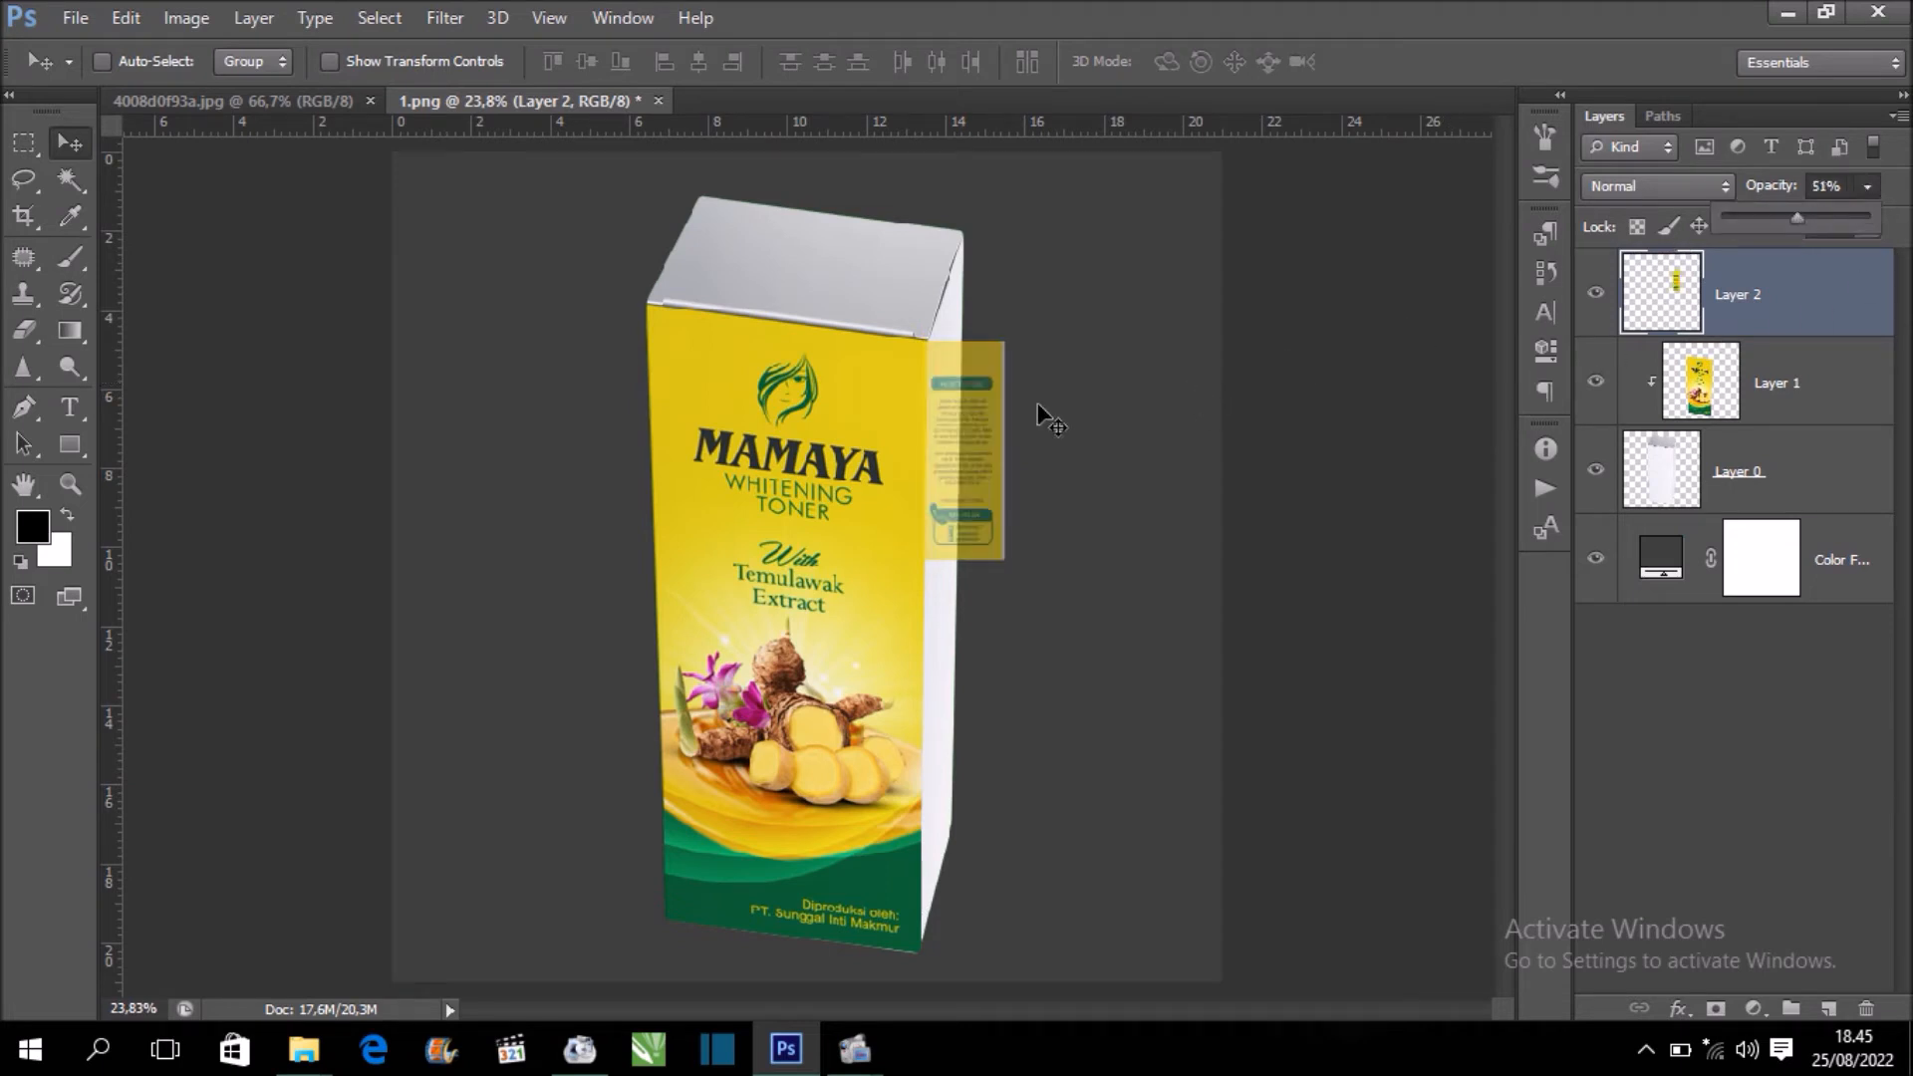
{"action": "key", "text": "ctrl+t"}
{"action": "left_click_drag", "start_coordinate": [1006, 560], "coordinate": [1148, 948]}
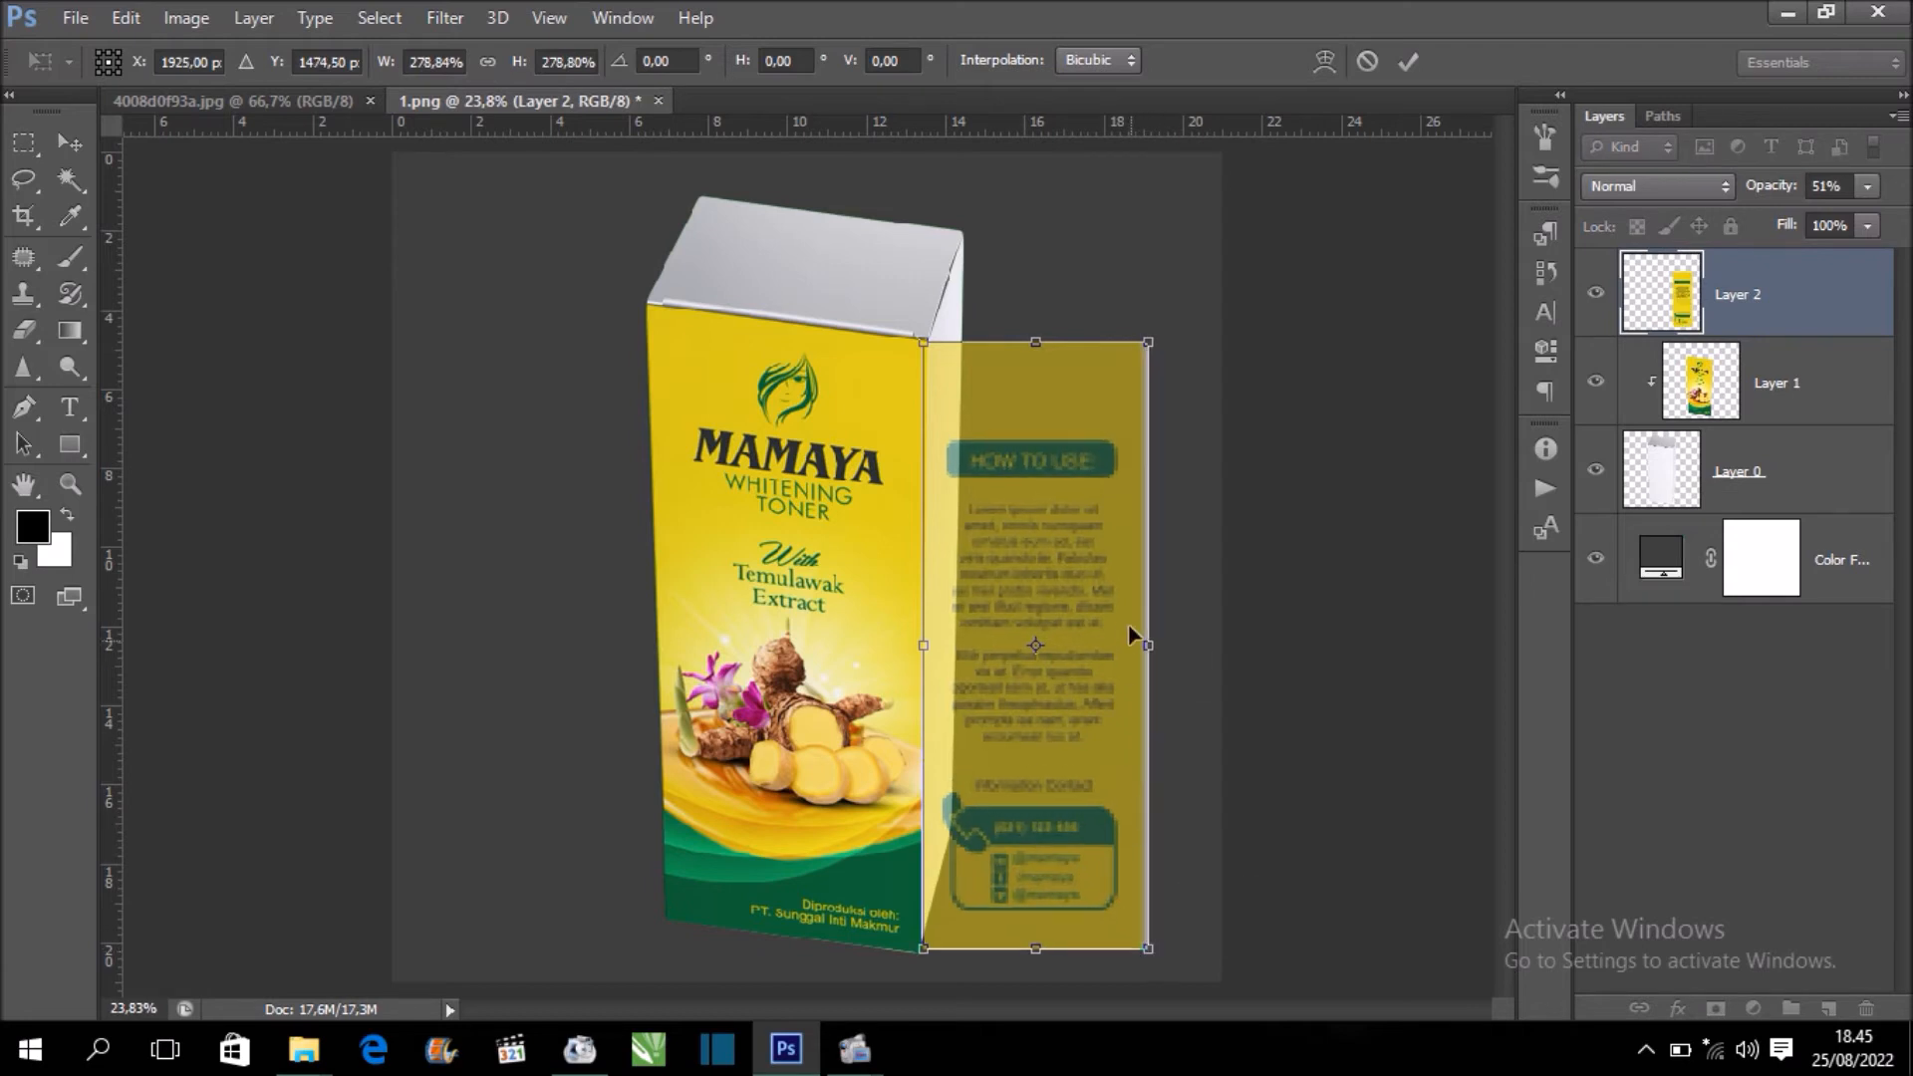
Distort the HOW TO USE panel so its upper-left corner meets the upper front corner of the box's right side
{"action": "right_click", "coordinate": [1075, 444]}
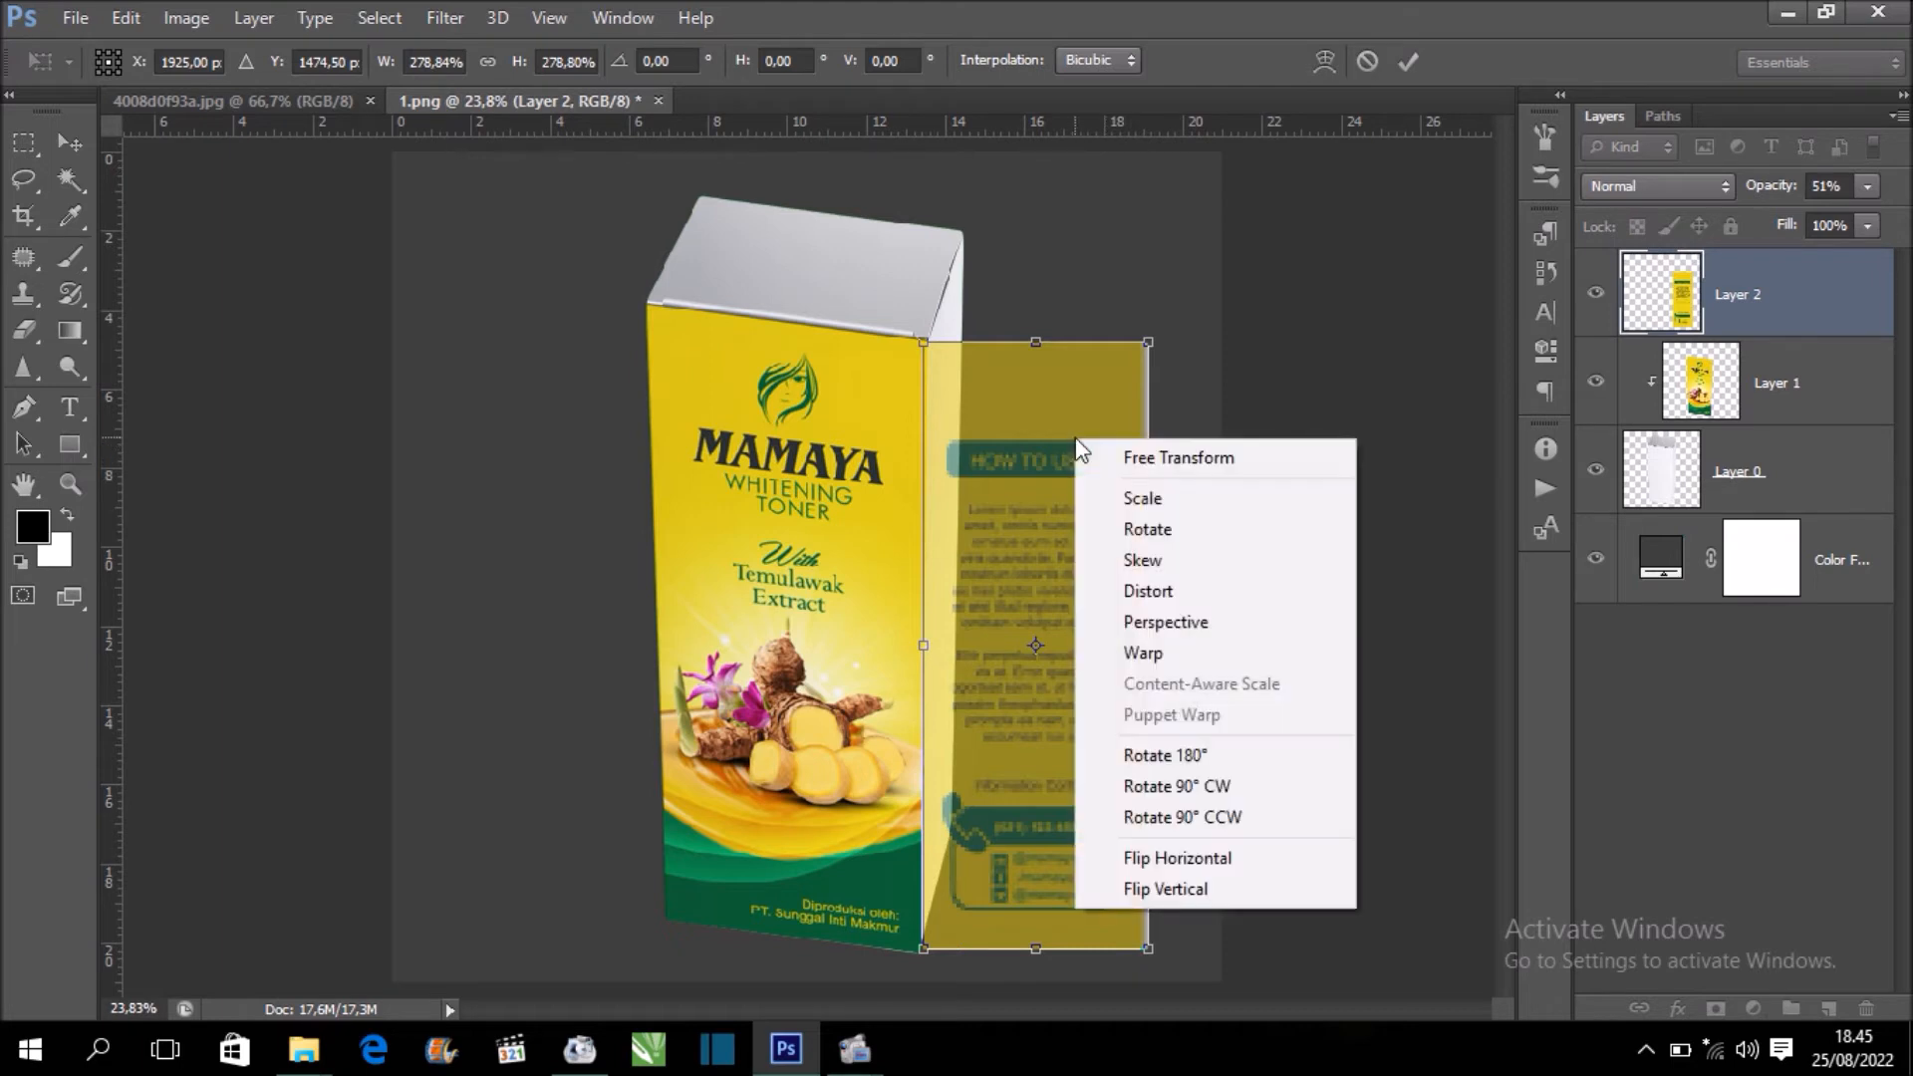
{"action": "left_click", "coordinate": [1236, 588]}
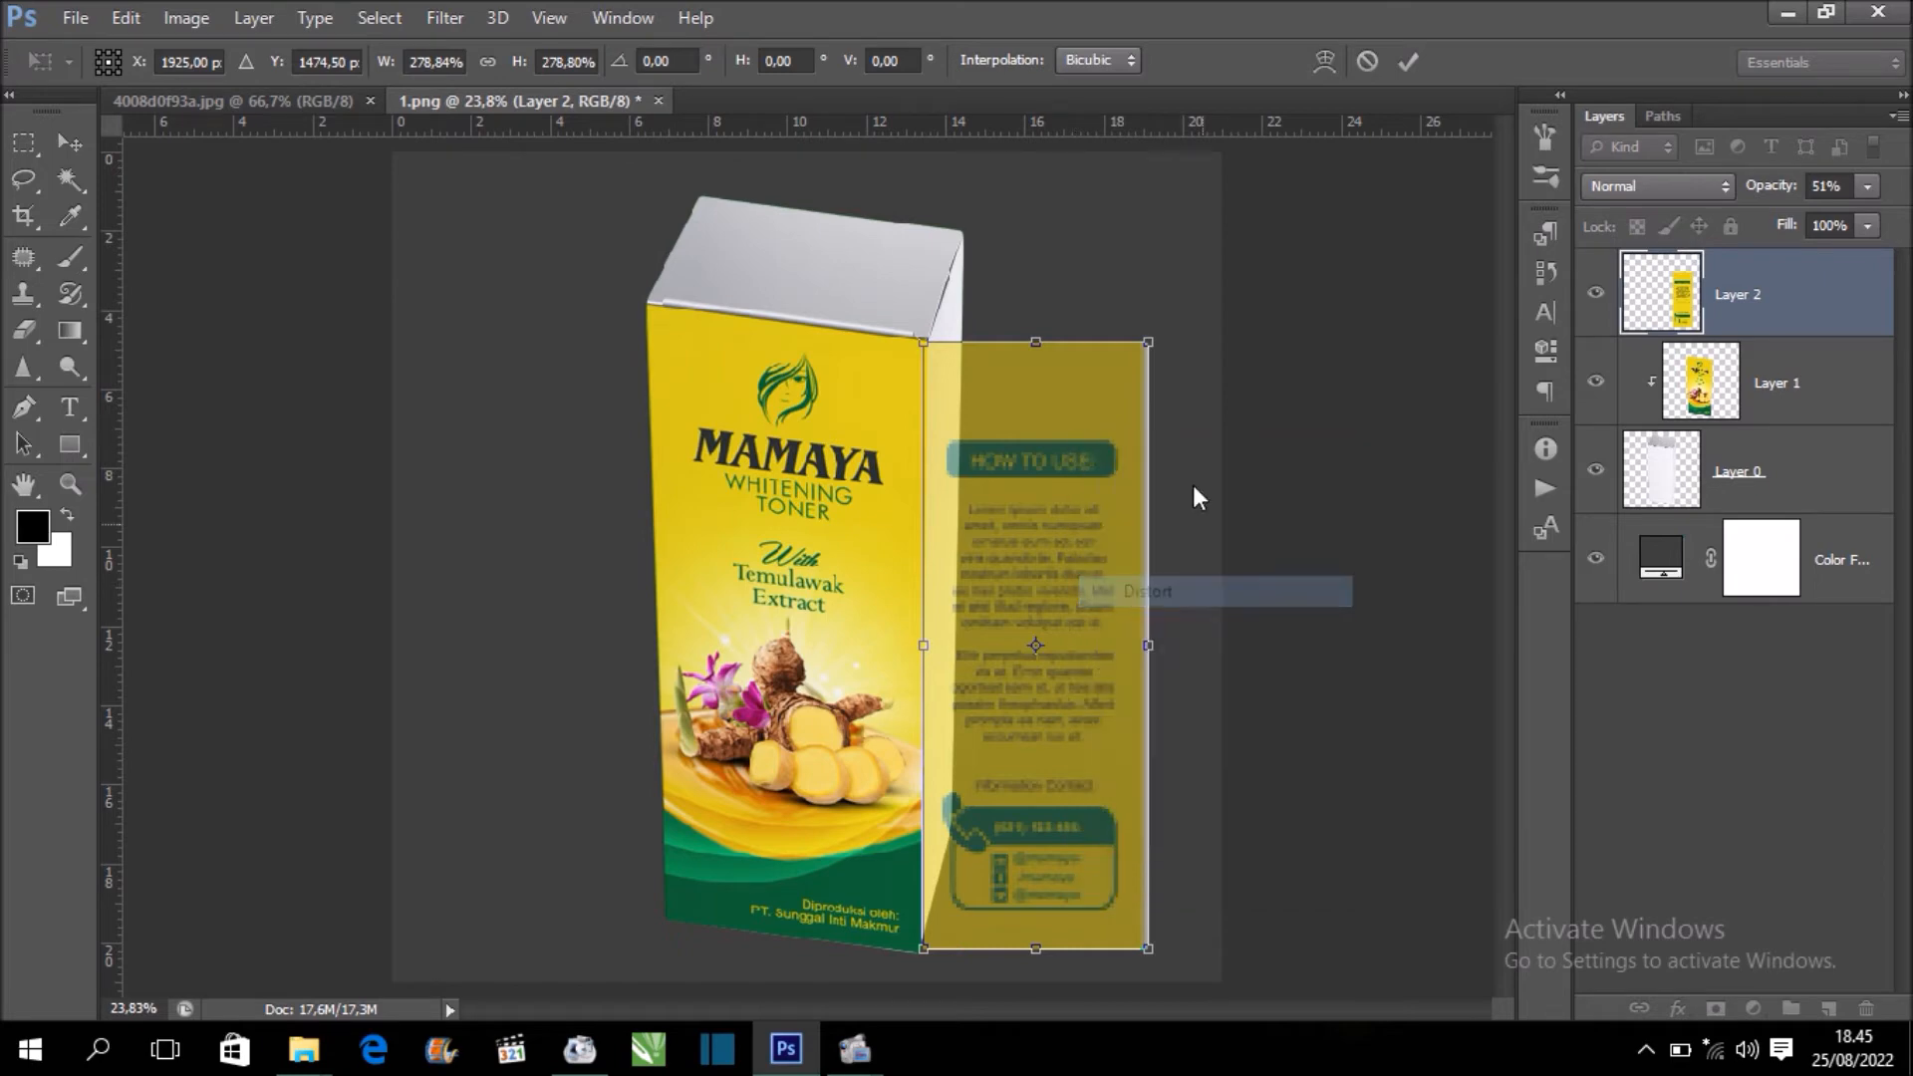
{"action": "key", "text": "ctrl+plus"}
{"action": "key", "text": "ctrl+plus"}
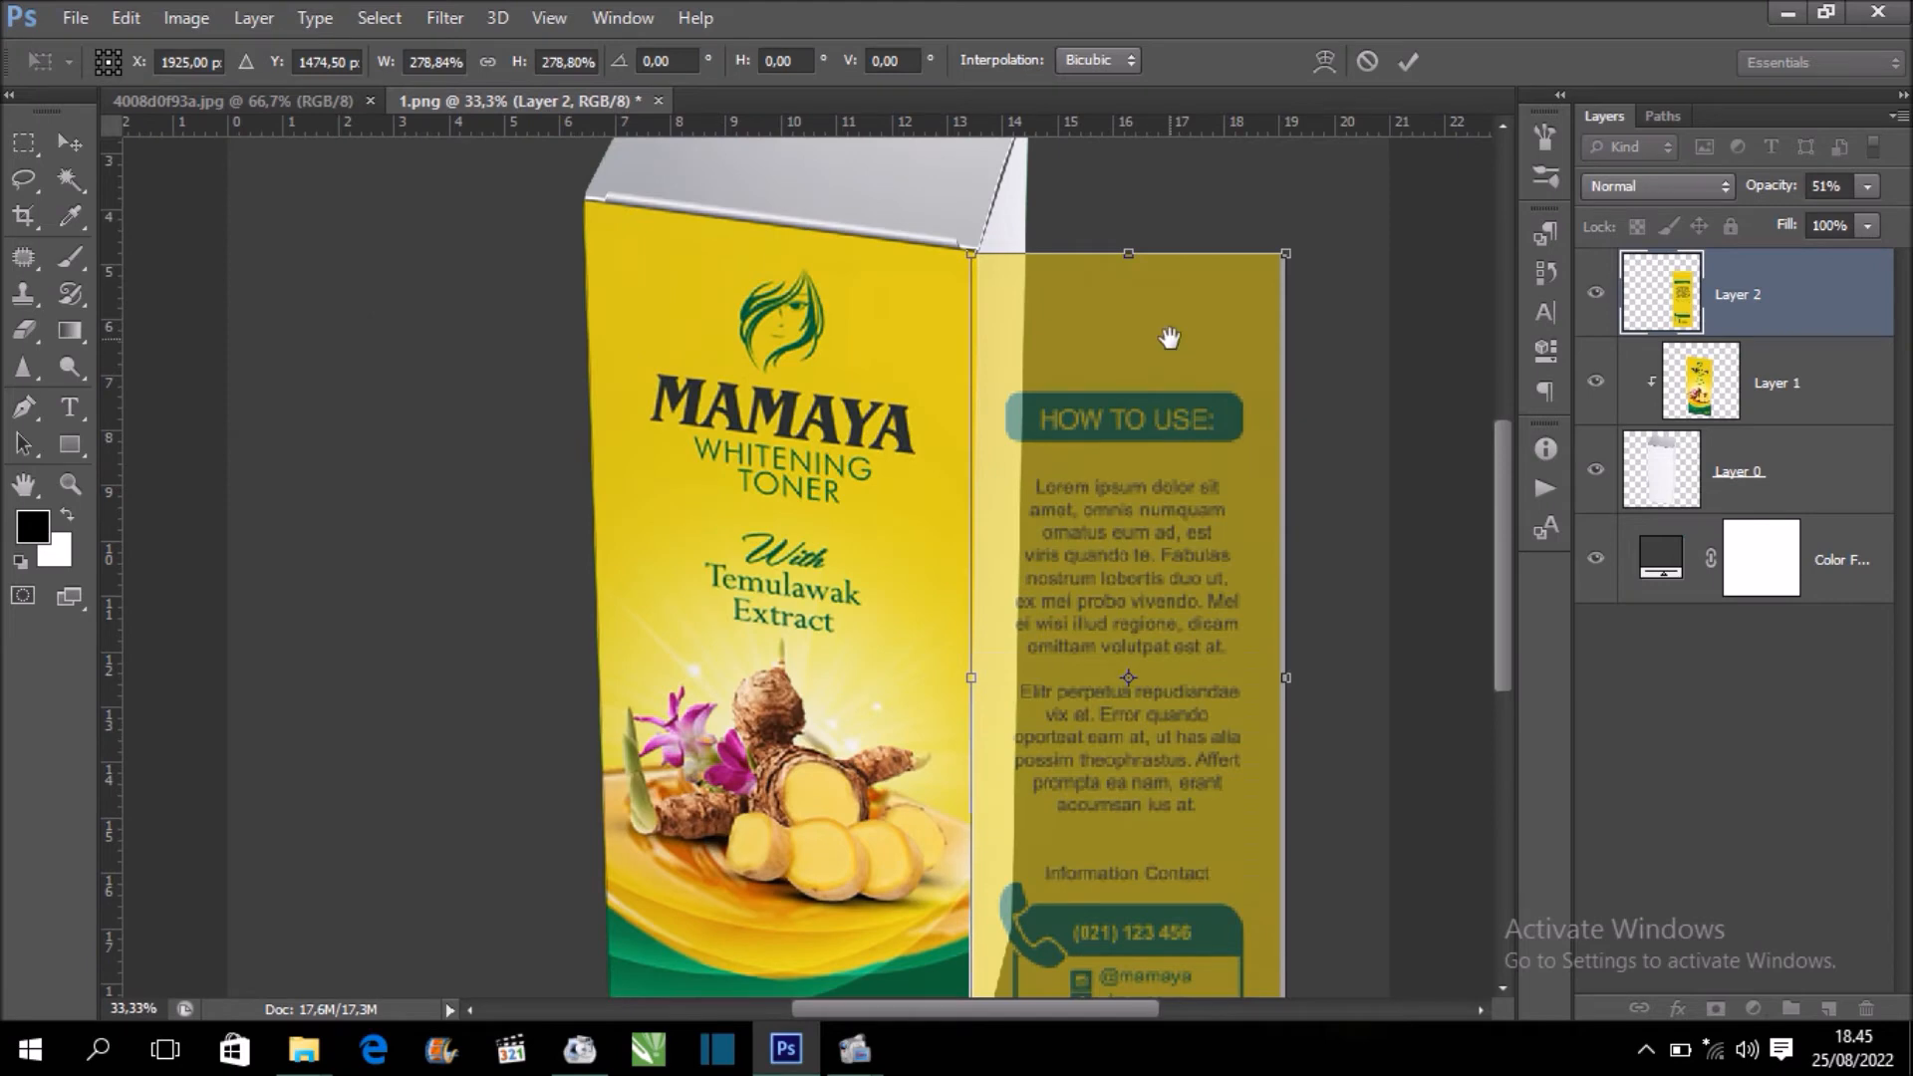
{"action": "left_click_drag", "start_coordinate": [1168, 339], "coordinate": [1016, 523]}
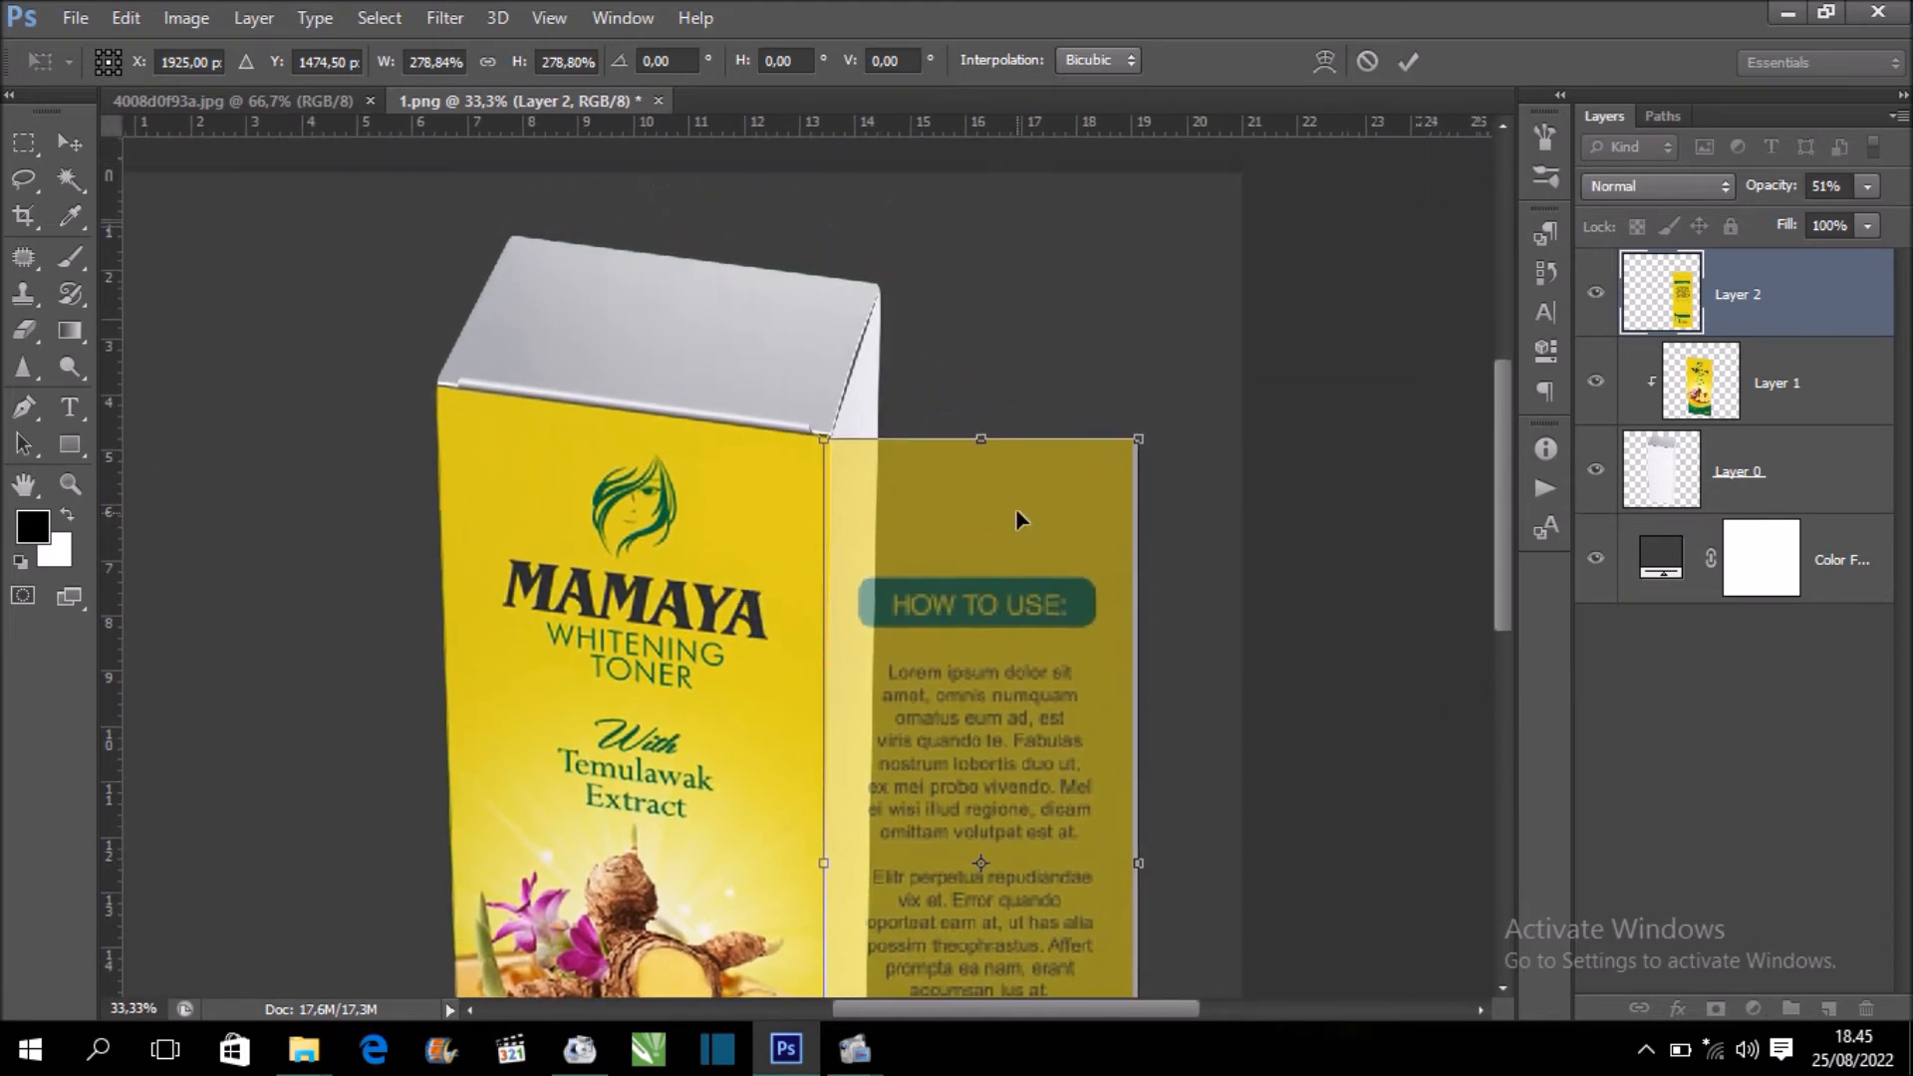
{"action": "key", "text": "ctrl+plus"}
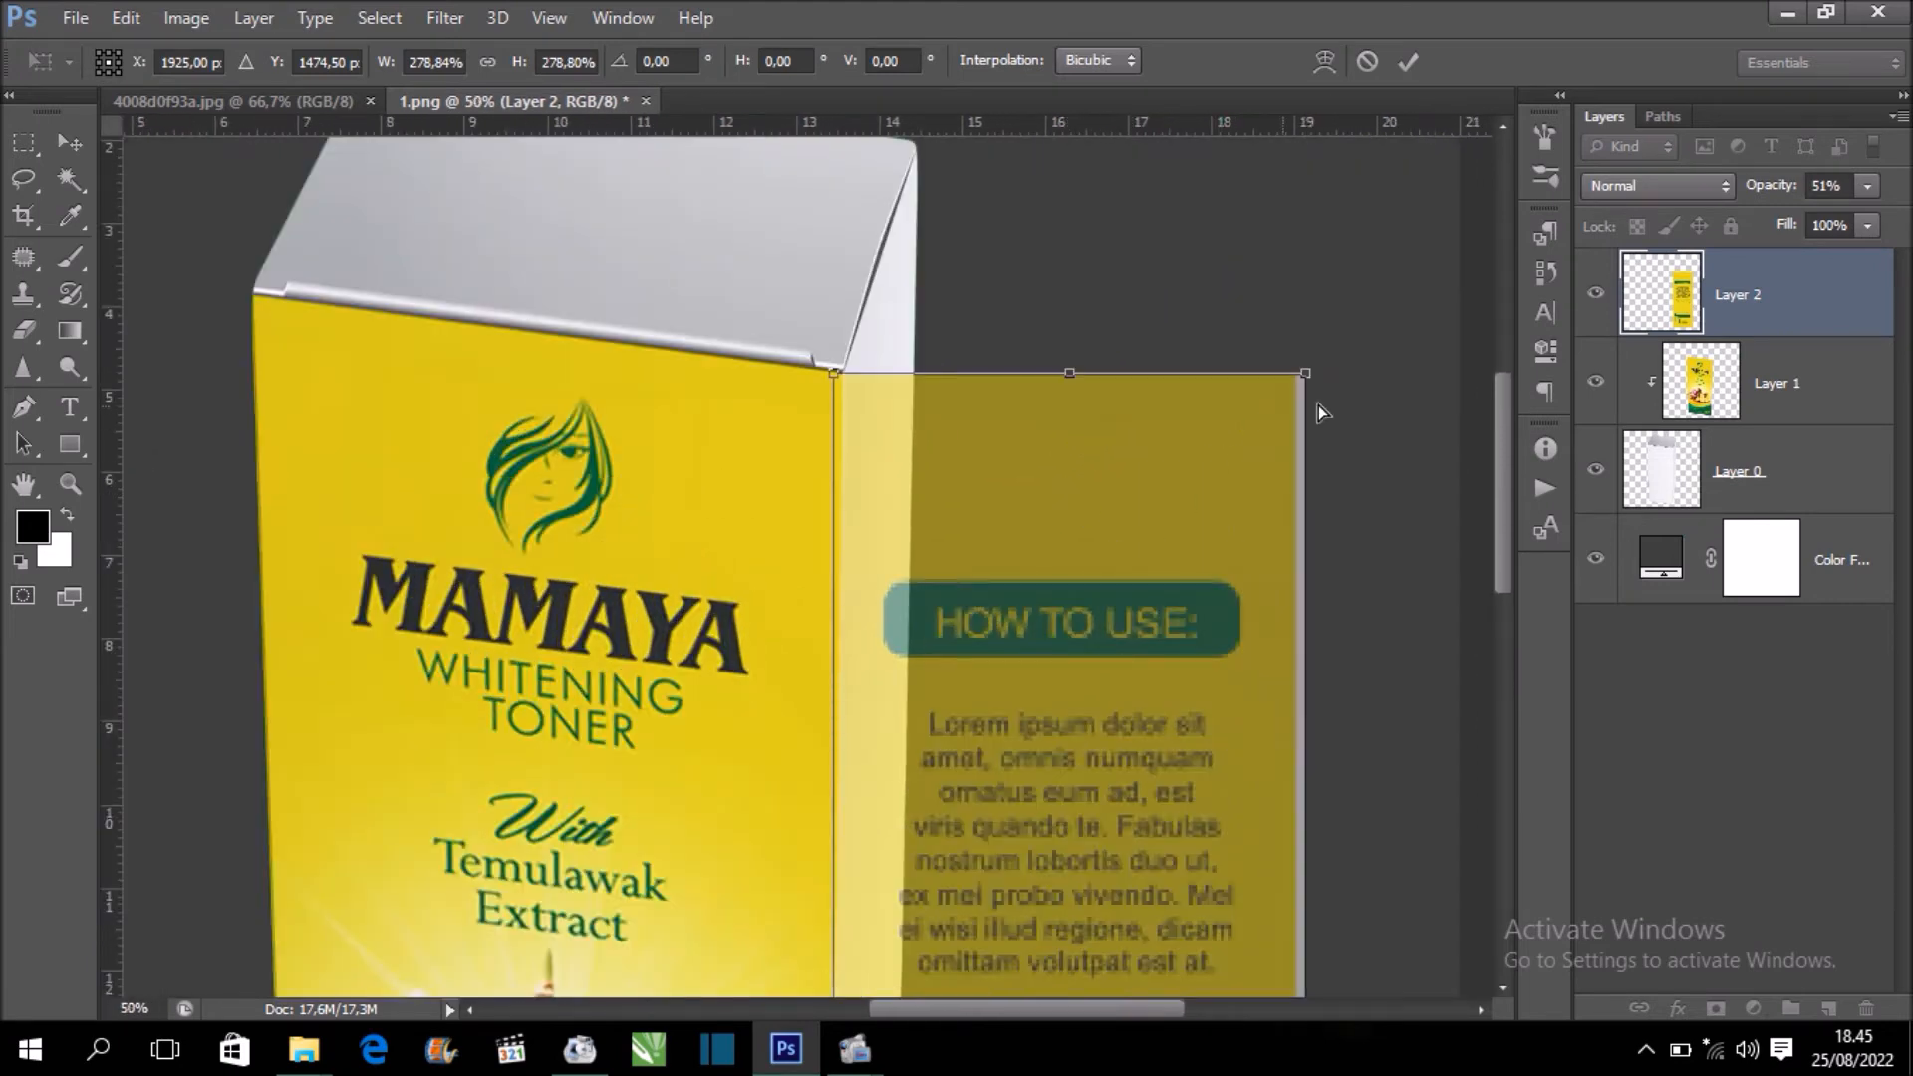
{"action": "left_click_drag", "start_coordinate": [1089, 393], "coordinate": [1112, 405]}
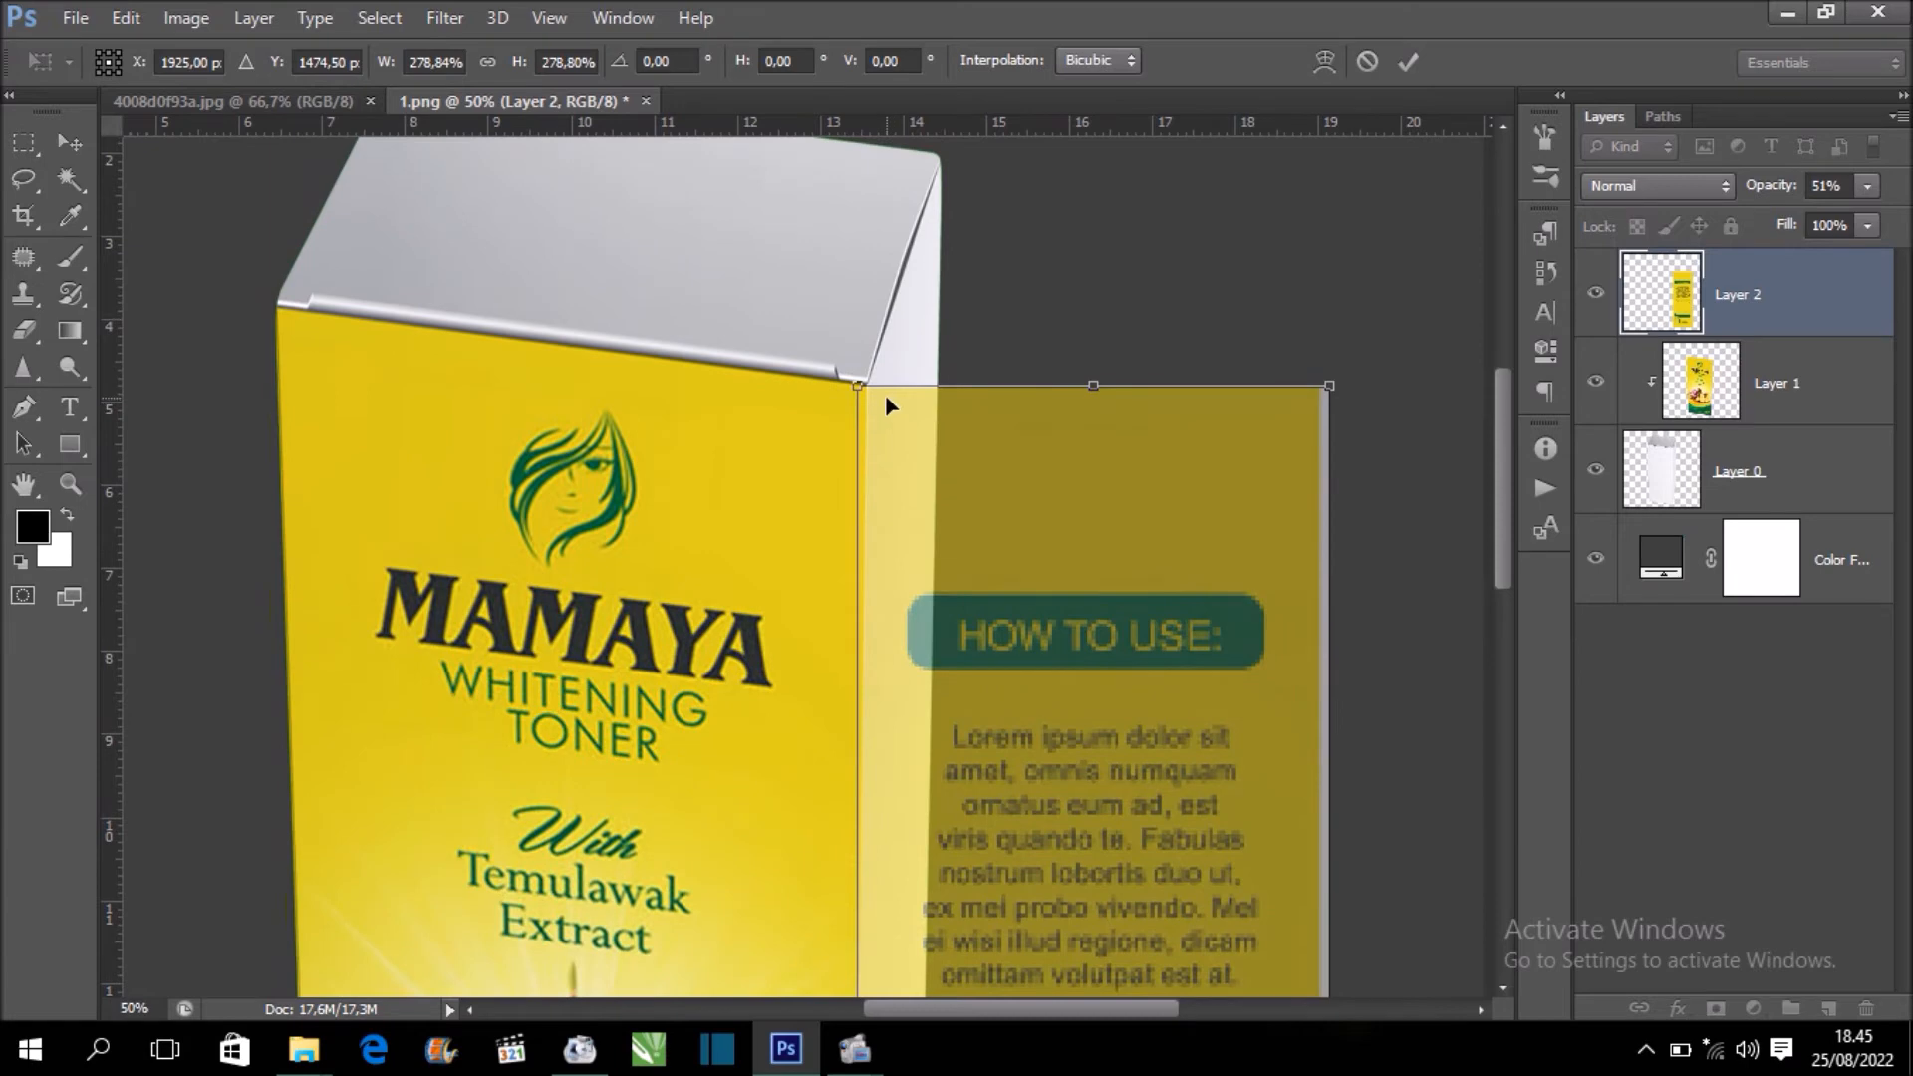
{"action": "key", "text": "ctrl+plus"}
{"action": "scroll", "coordinate": [962, 457], "scroll_direction": "up", "scroll_amount": 3}
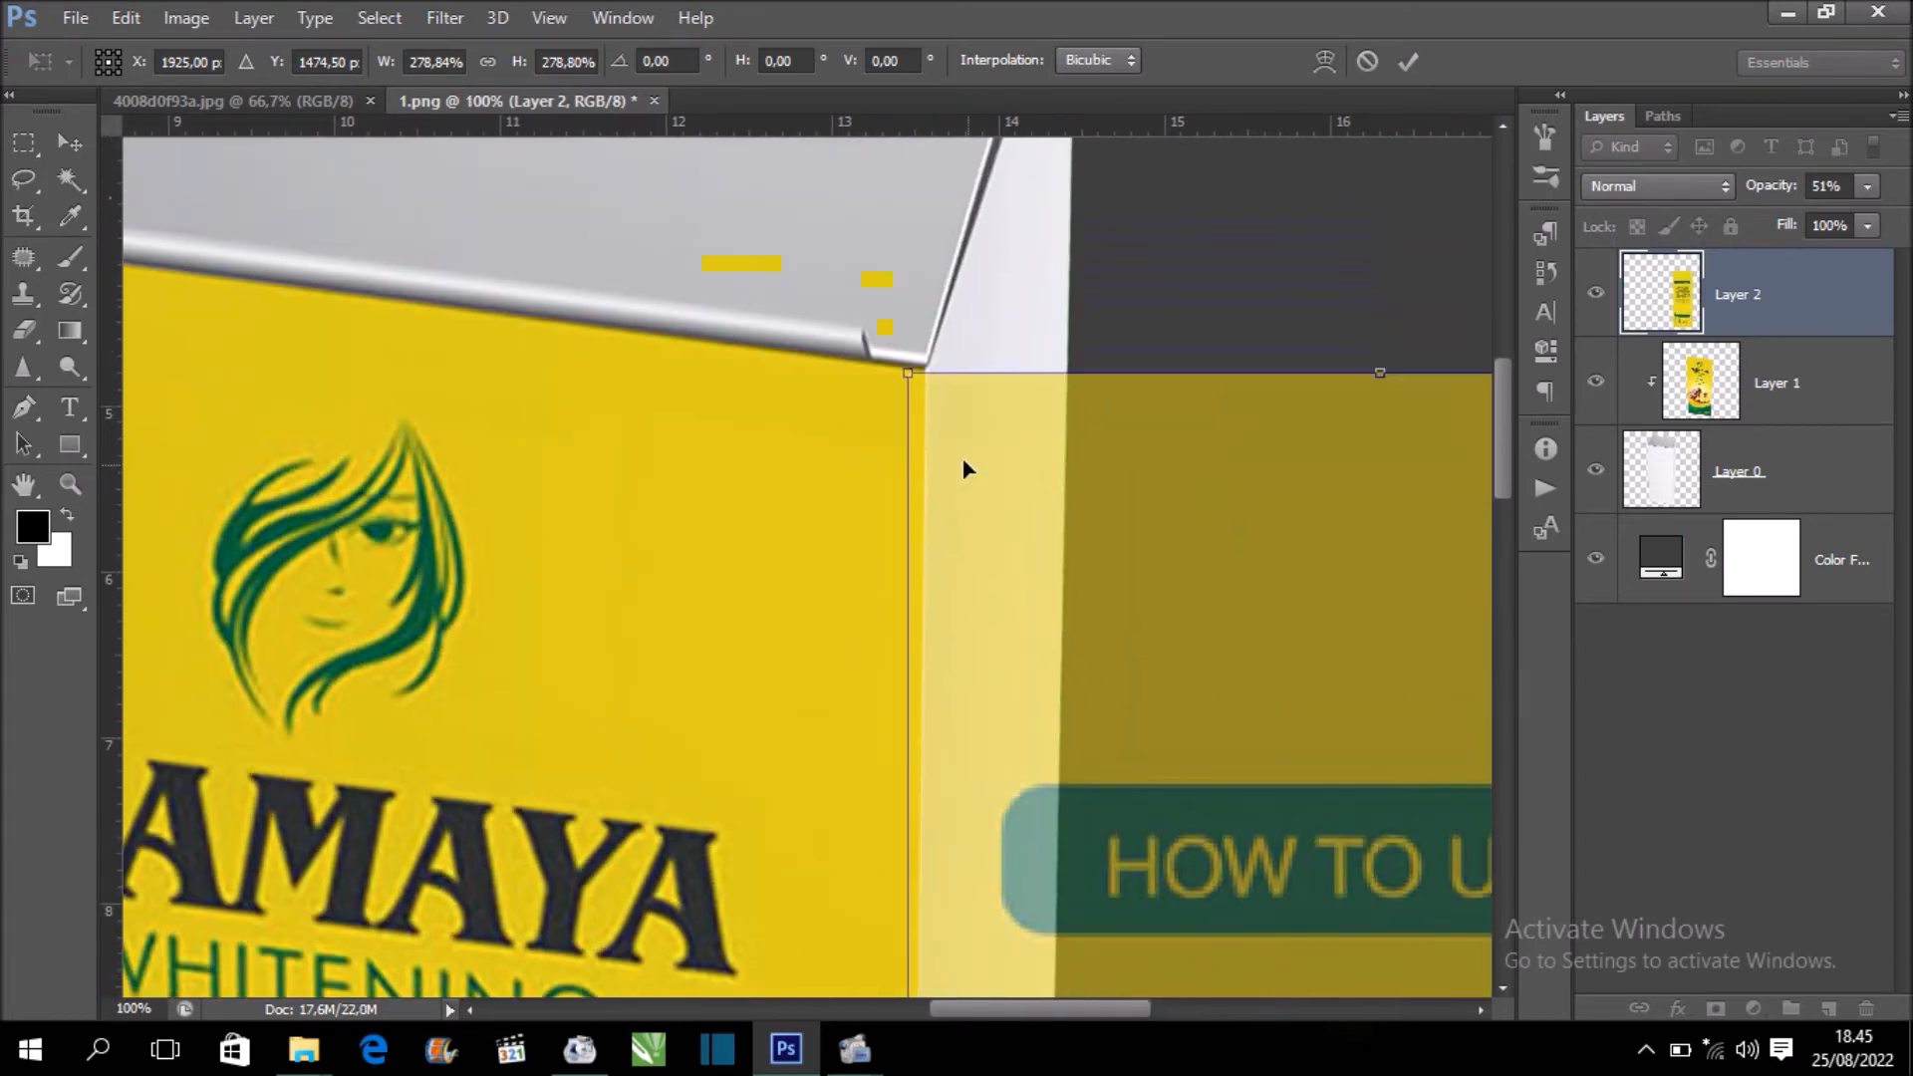
{"action": "left_click_drag", "start_coordinate": [913, 376], "coordinate": [691, 341]}
Distort the panel's upper-right corner to the upper rear corner of the box's right side
{"action": "left_click_drag", "start_coordinate": [939, 321], "coordinate": [728, 560]}
{"action": "left_click_drag", "start_coordinate": [1323, 578], "coordinate": [1313, 737]}
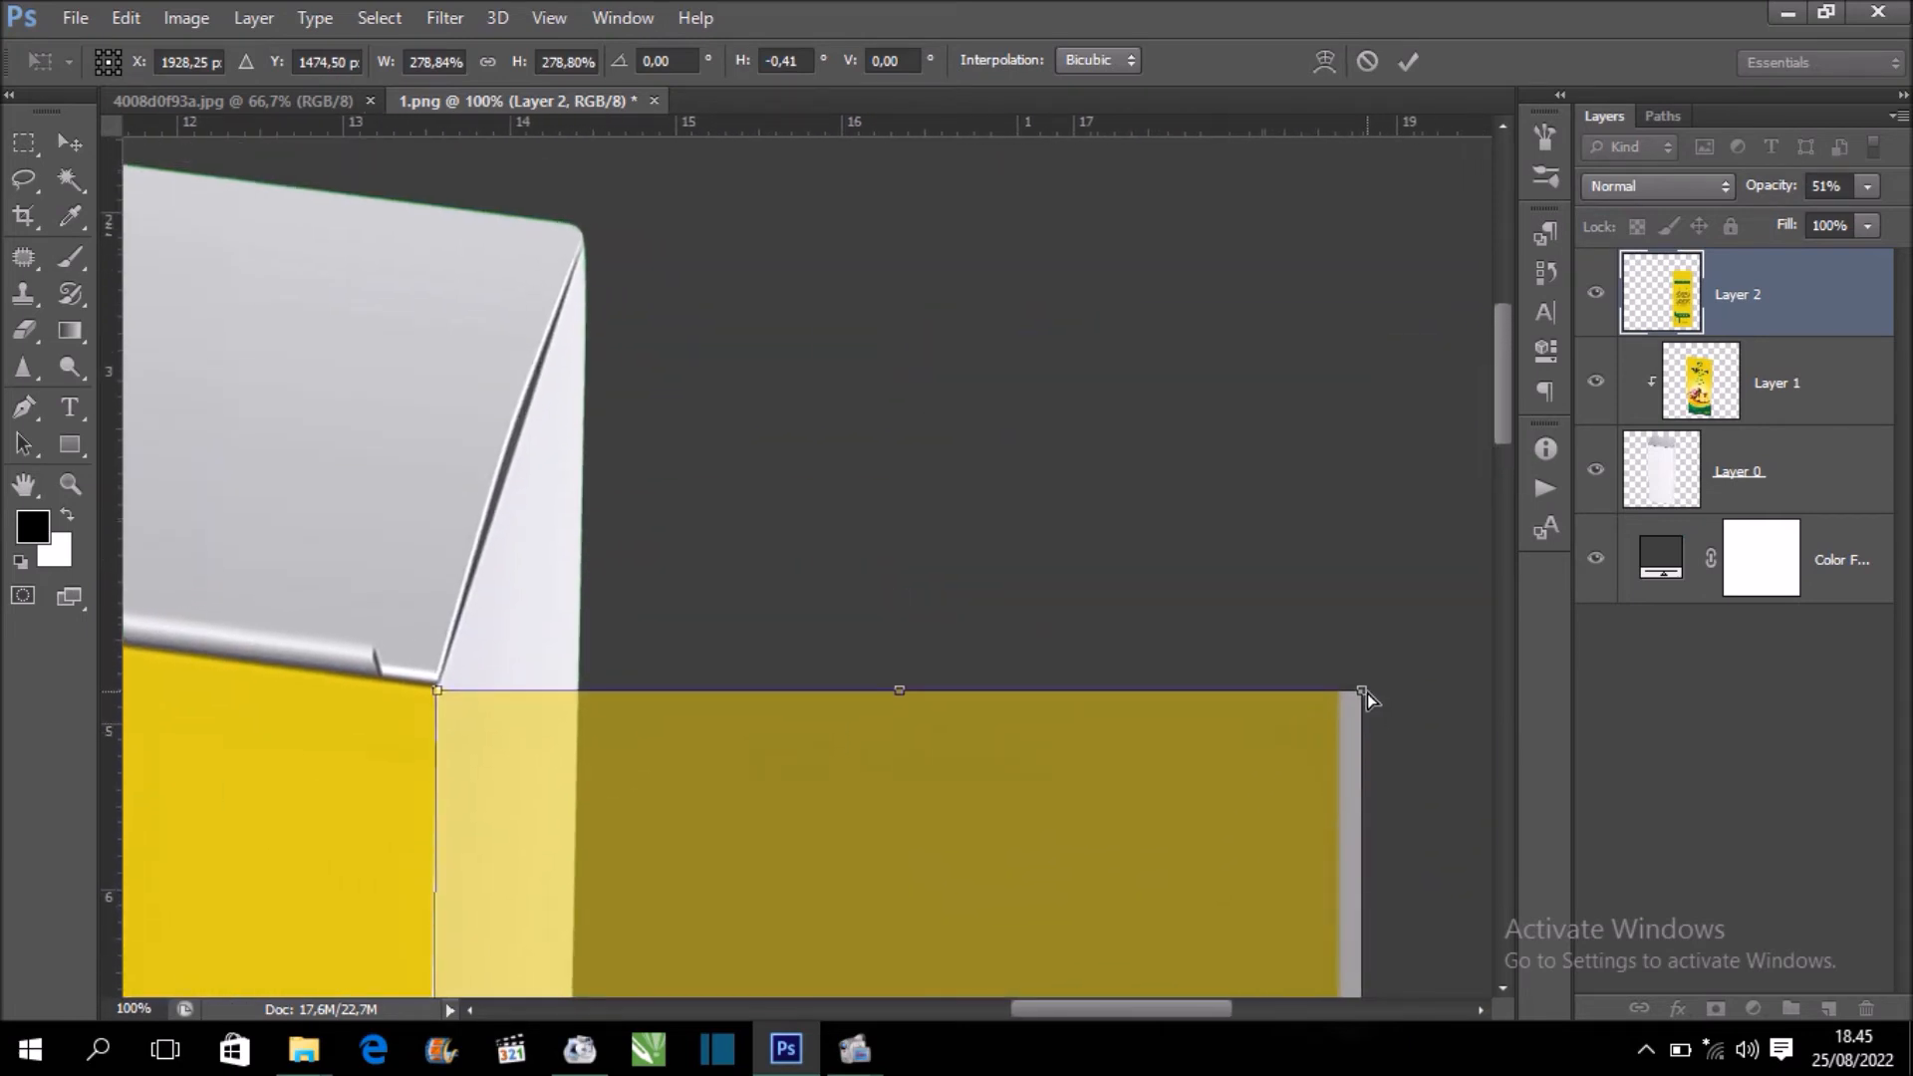
{"action": "left_click_drag", "start_coordinate": [1363, 691], "coordinate": [587, 241]}
Align the panel's lower-left corner with the bottom of the box's front vertical edge
{"action": "left_click_drag", "start_coordinate": [553, 702], "coordinate": [547, 444]}
{"action": "left_click_drag", "start_coordinate": [556, 568], "coordinate": [567, 265]}
{"action": "left_click_drag", "start_coordinate": [523, 539], "coordinate": [517, 51]}
{"action": "left_click_drag", "start_coordinate": [453, 886], "coordinate": [481, 231]}
{"action": "left_click_drag", "start_coordinate": [513, 764], "coordinate": [497, 88]}
{"action": "left_click_drag", "start_coordinate": [438, 745], "coordinate": [424, 743]}
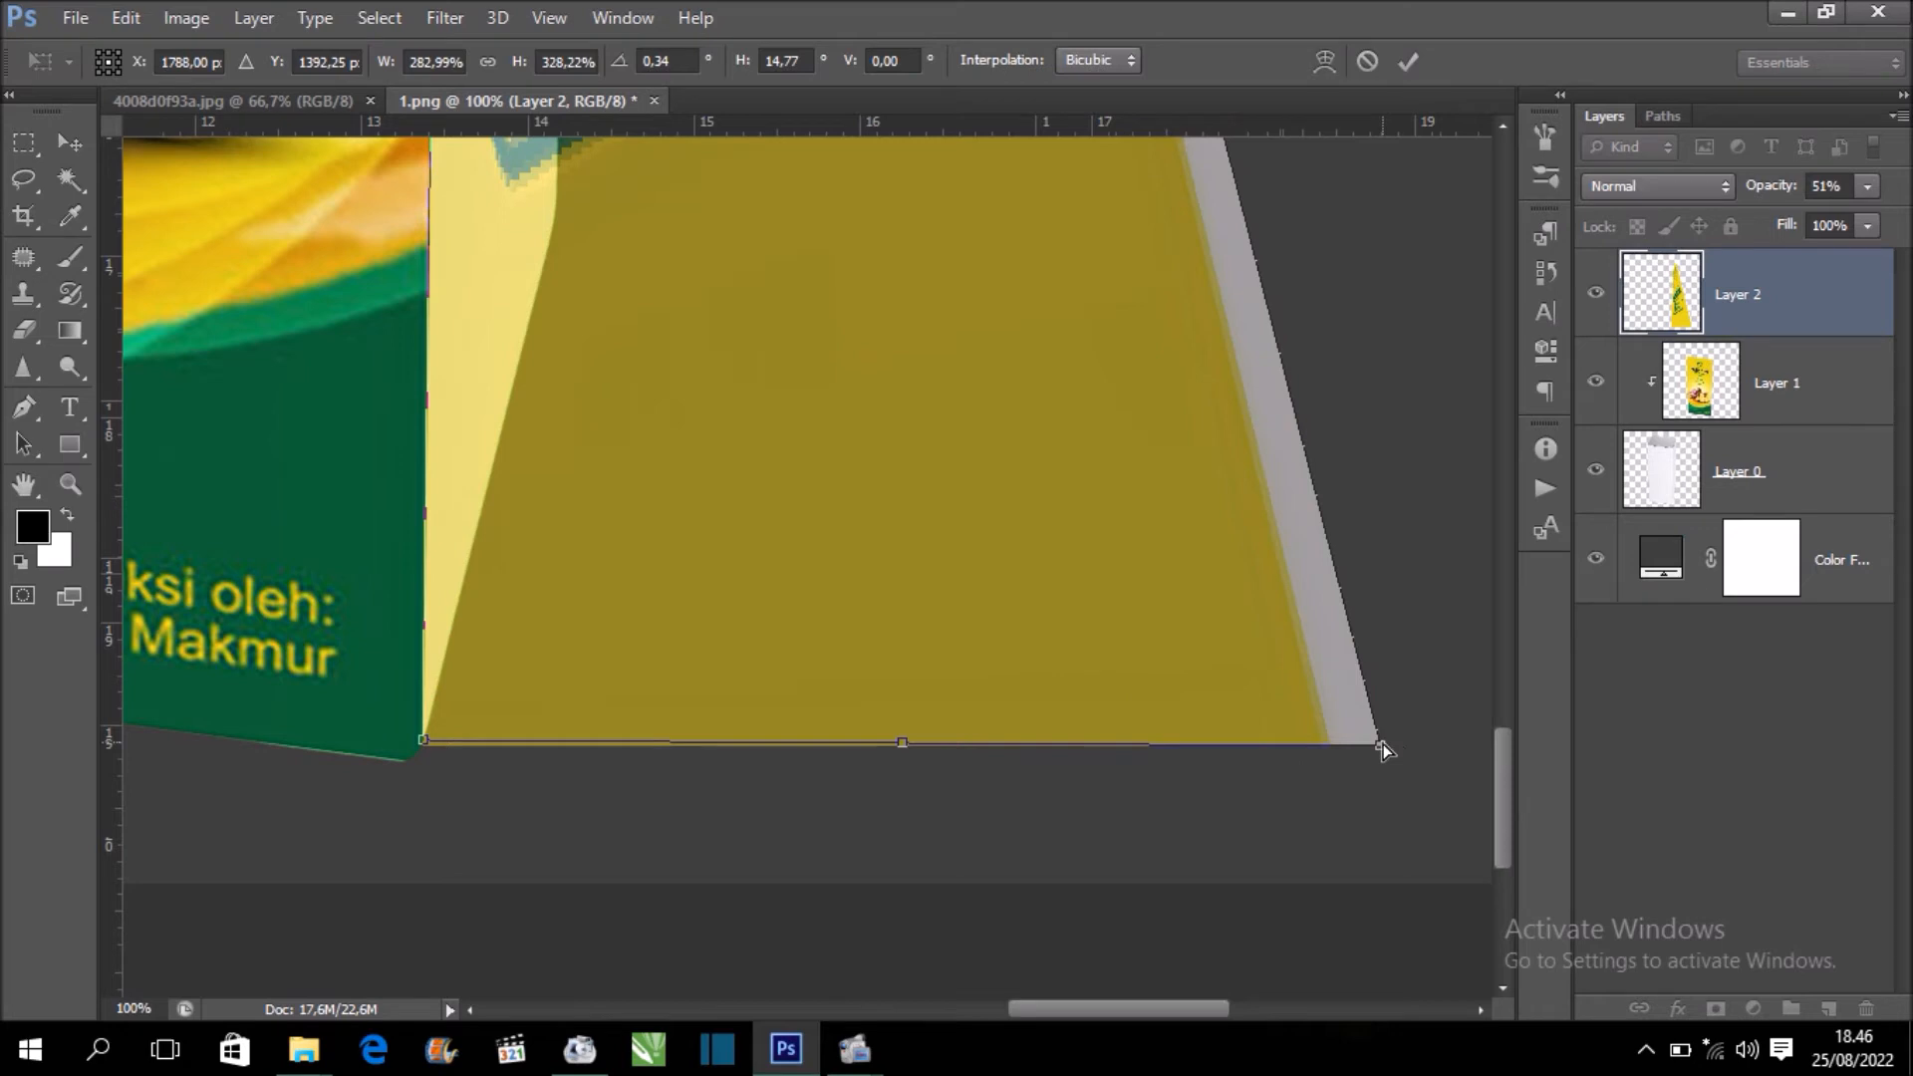
Distort the panel's lower-right corner to the lower rear corner of the box's right side
{"action": "left_click_drag", "start_coordinate": [1383, 743], "coordinate": [595, 205]}
{"action": "left_click_drag", "start_coordinate": [1502, 771], "coordinate": [1502, 653]}
{"action": "left_click_drag", "start_coordinate": [671, 833], "coordinate": [797, 788]}
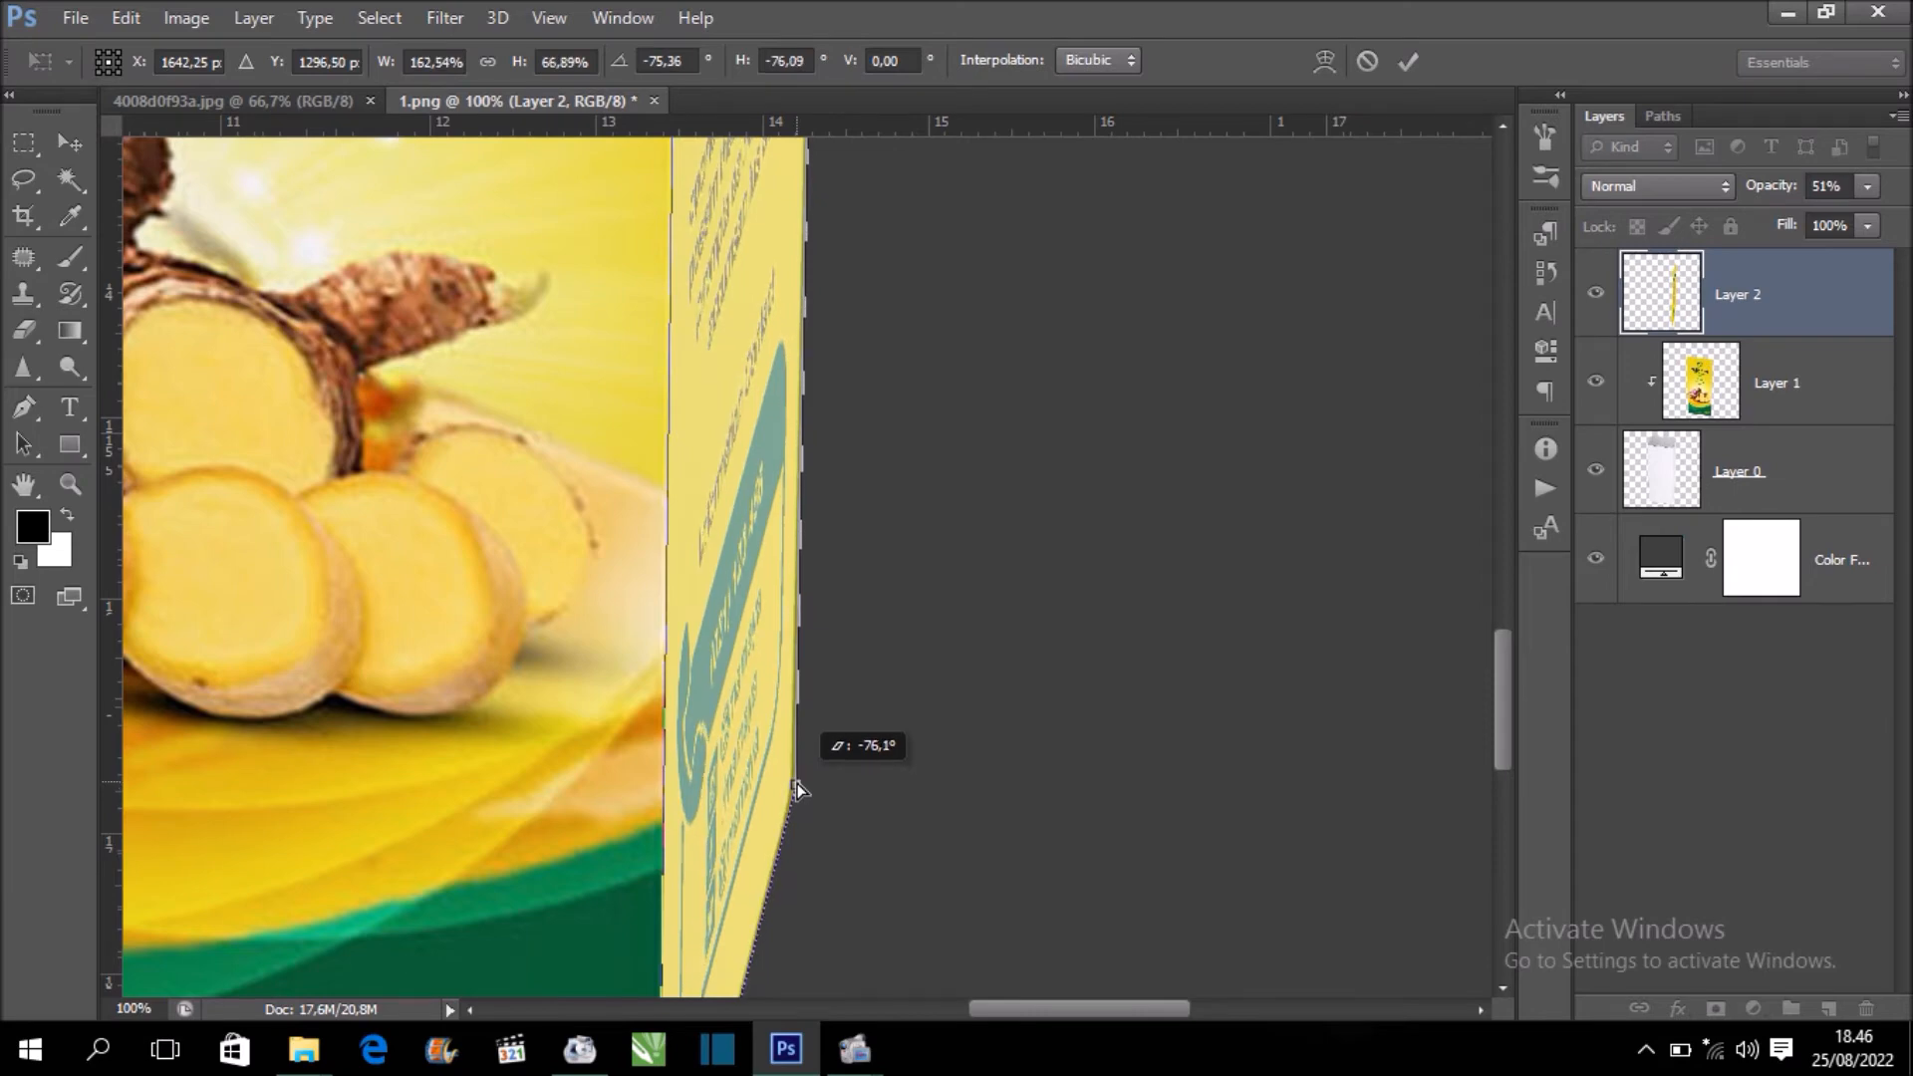
Refine the panel's lower-left corner at close range against the box's bottom front corner
{"action": "left_click_drag", "start_coordinate": [962, 274], "coordinate": [1027, 436]}
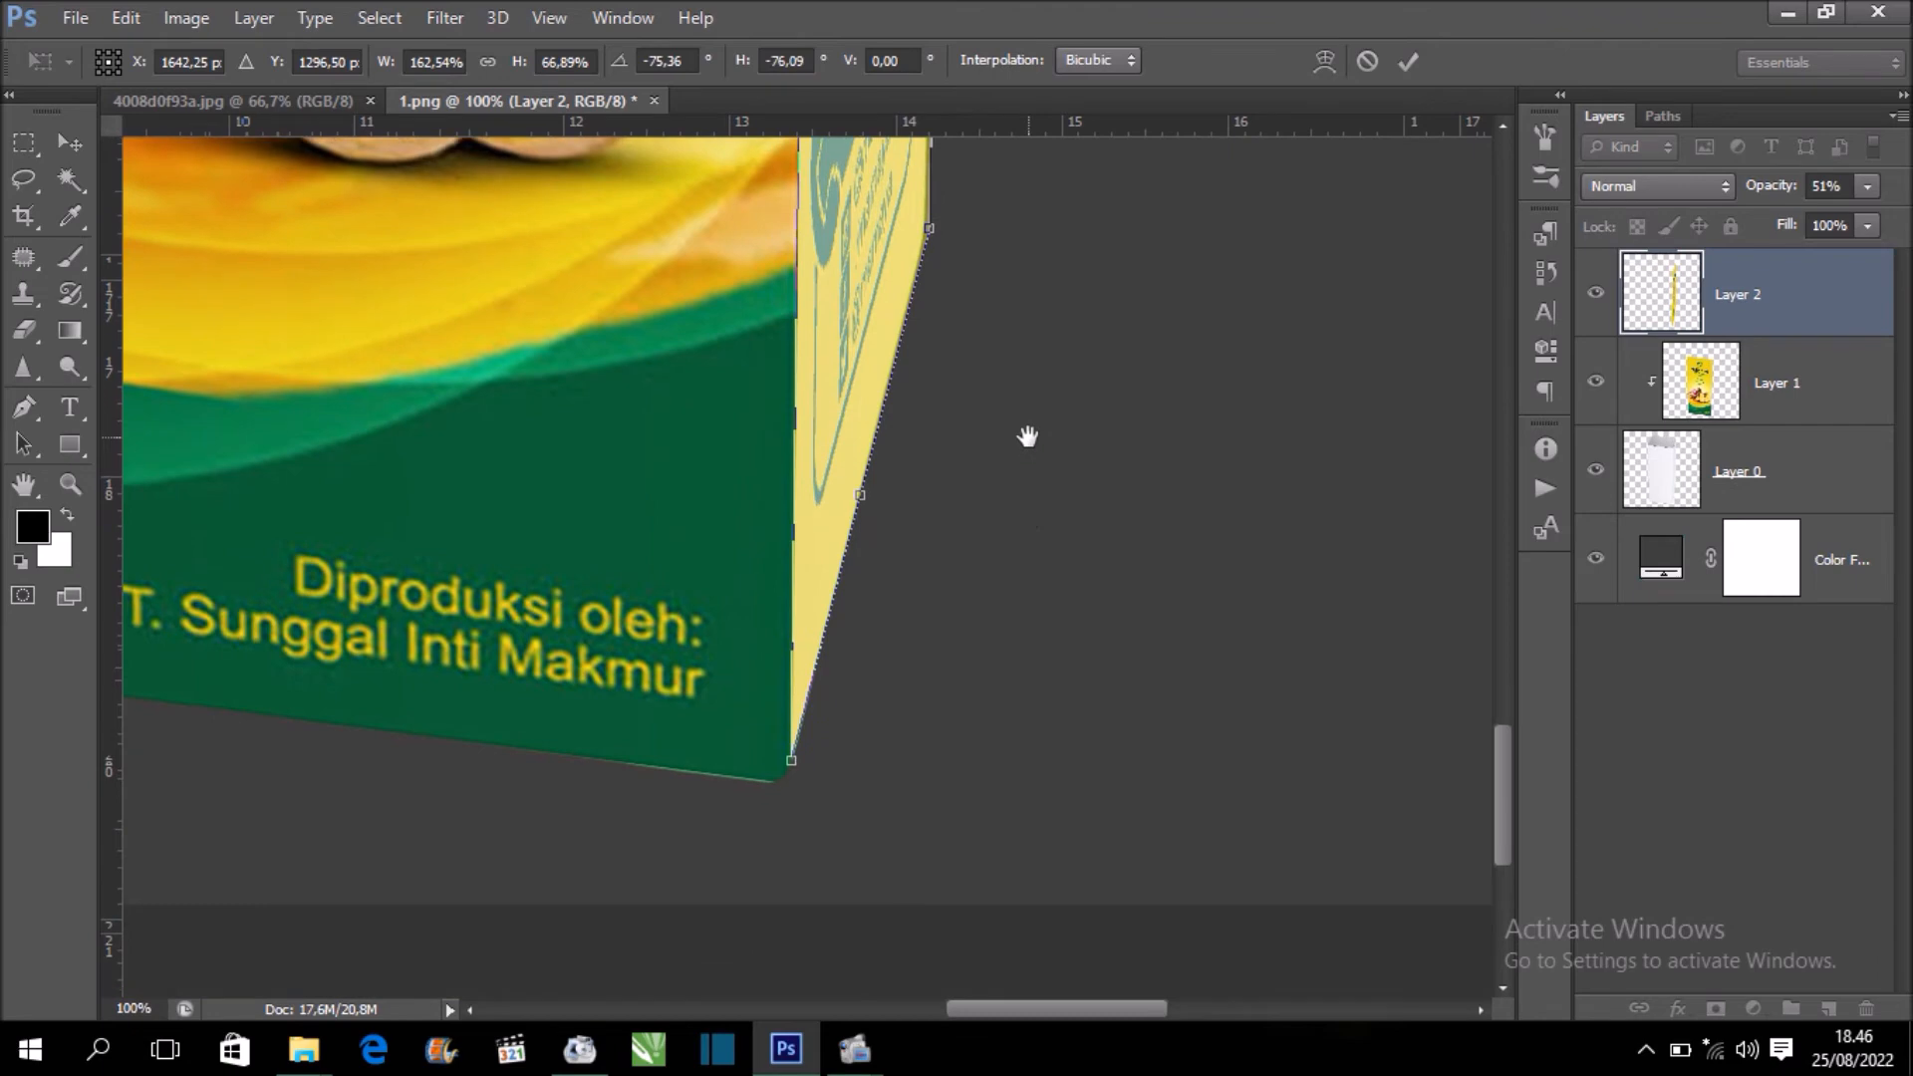
{"action": "key", "text": "ctrl+plus"}
{"action": "key", "text": "ctrl+plus"}
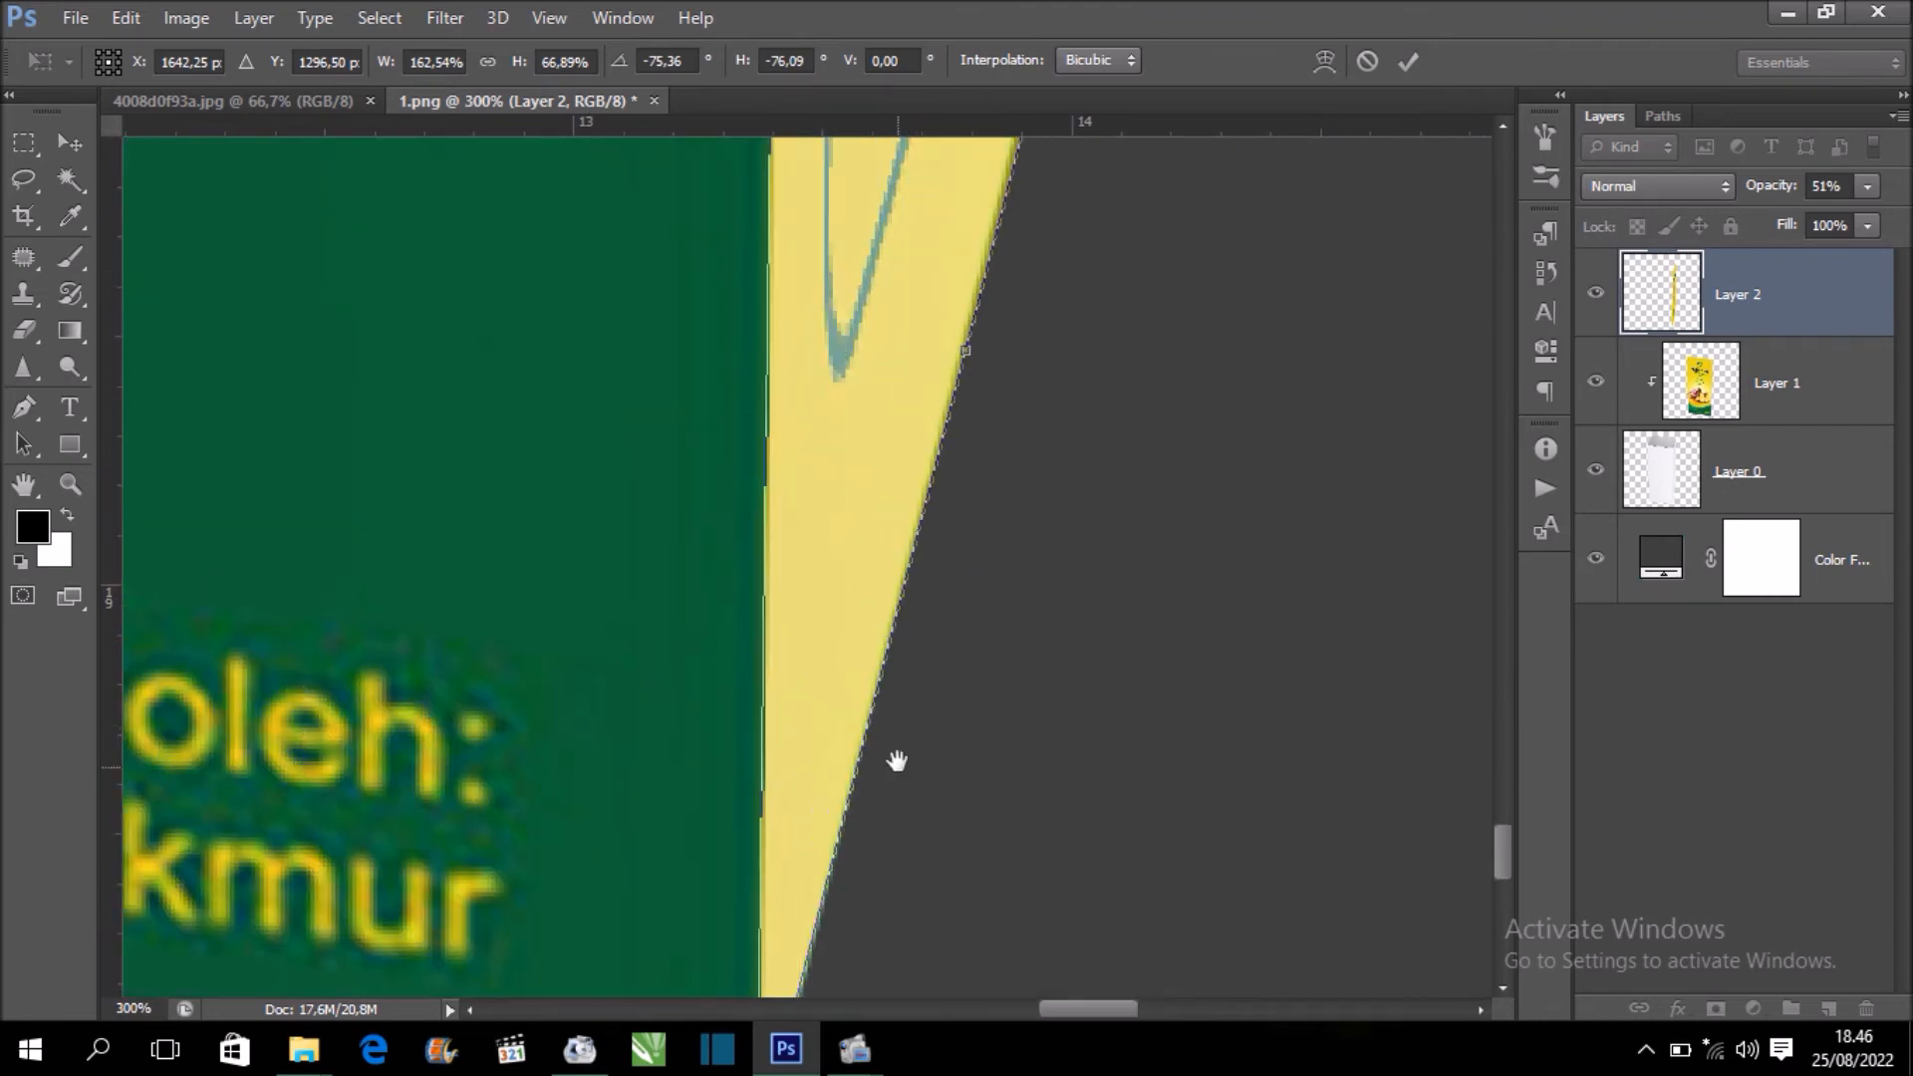
{"action": "left_click_drag", "start_coordinate": [902, 757], "coordinate": [962, 291]}
{"action": "left_click_drag", "start_coordinate": [822, 680], "coordinate": [826, 697]}
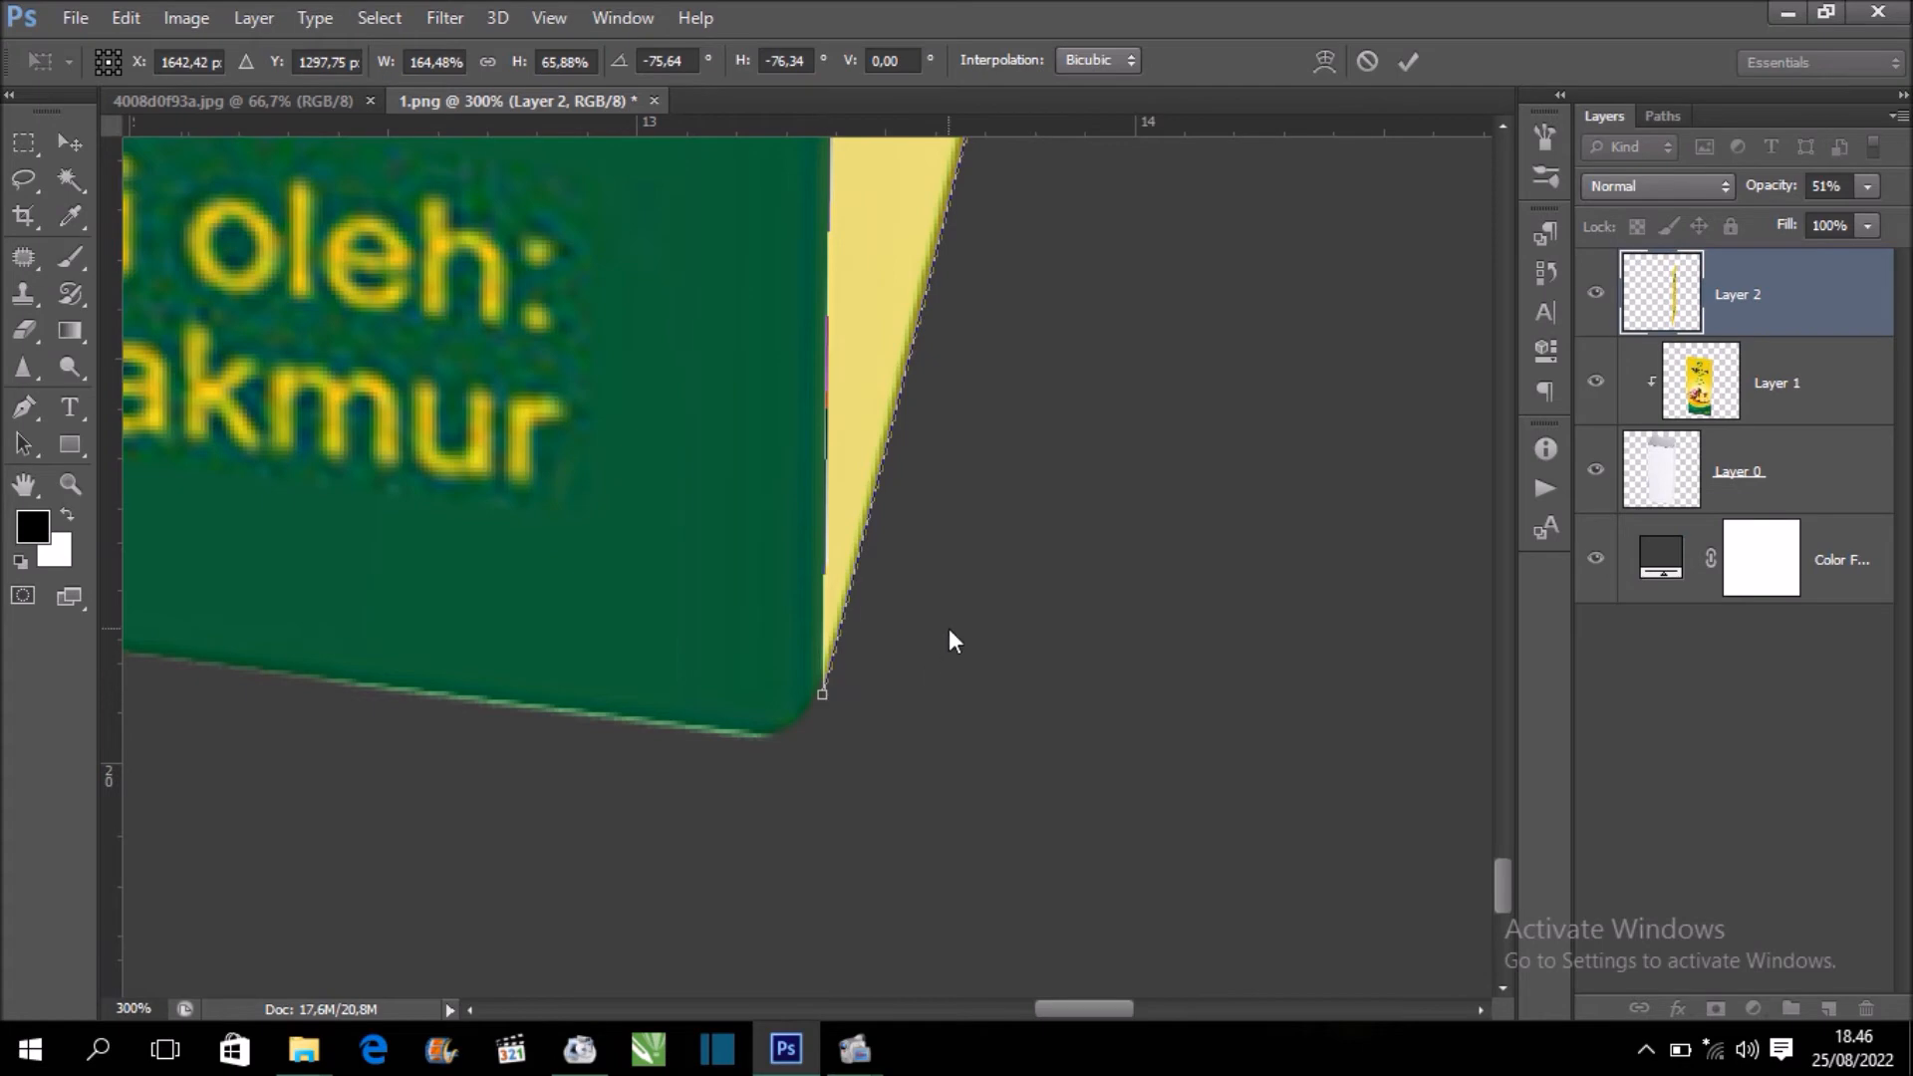
Fine-tune the panel's upper rear corner against the edge of the box lid and apply the distortion
{"action": "key", "text": "ctrl+minus"}
{"action": "key", "text": "ctrl+minus"}
{"action": "key", "text": "ctrl+minus"}
{"action": "left_click_drag", "start_coordinate": [1006, 359], "coordinate": [1068, 828]}
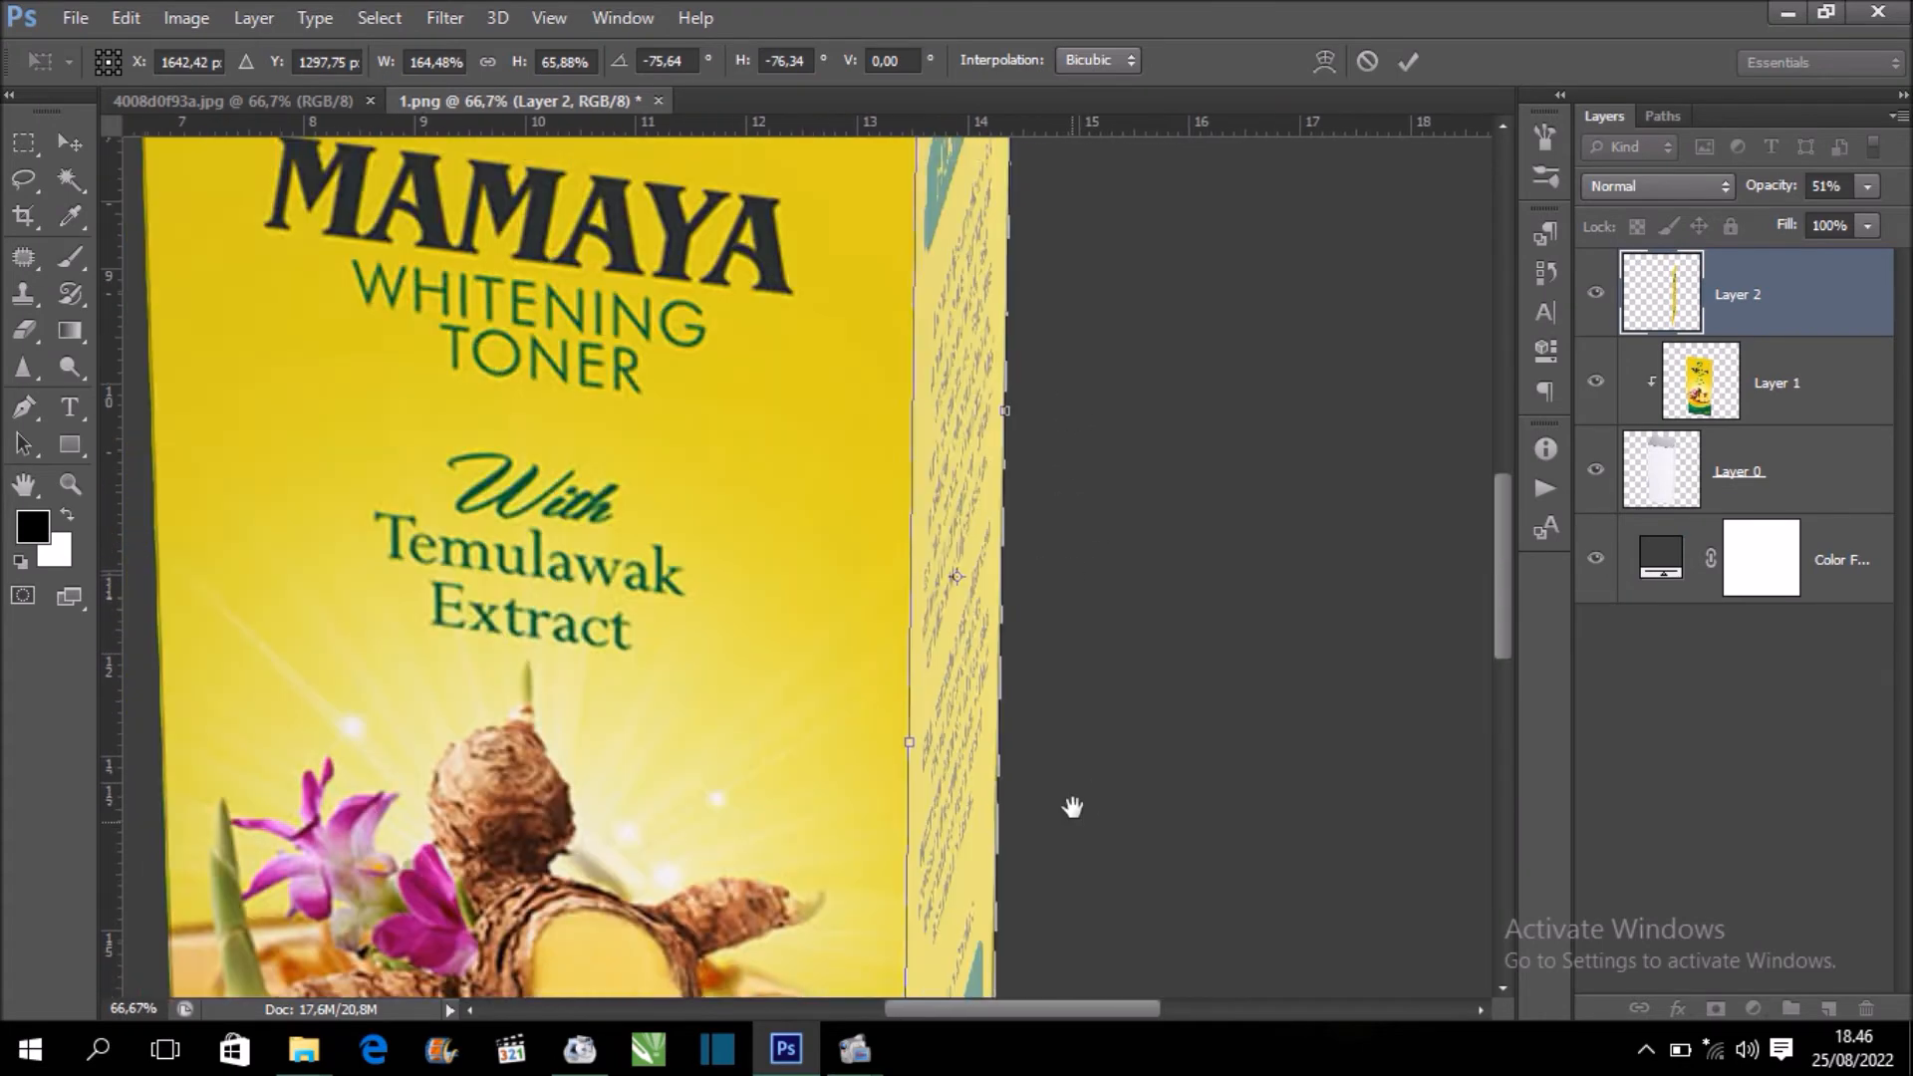
{"action": "scroll", "coordinate": [1068, 828], "scroll_direction": "up", "scroll_amount": 10}
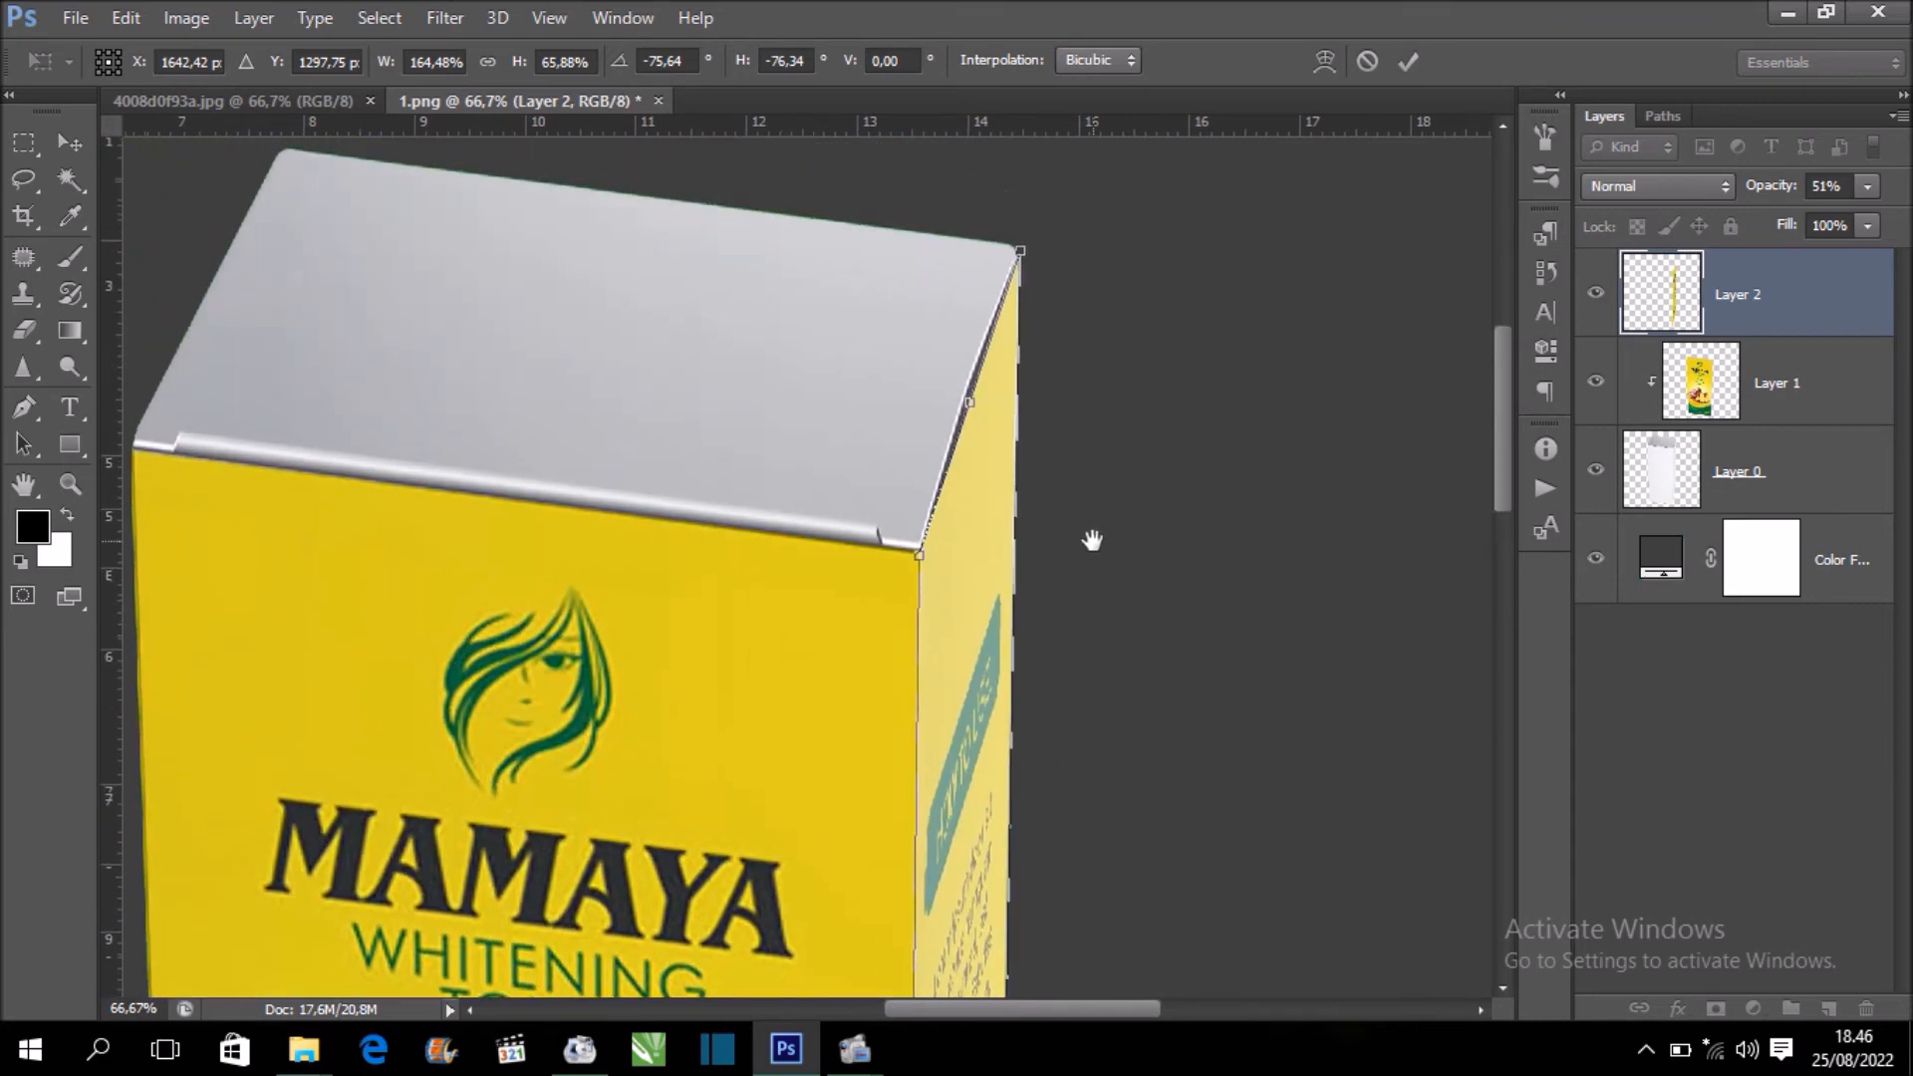
{"action": "key", "text": "ctrl+plus"}
{"action": "key", "text": "ctrl+plus"}
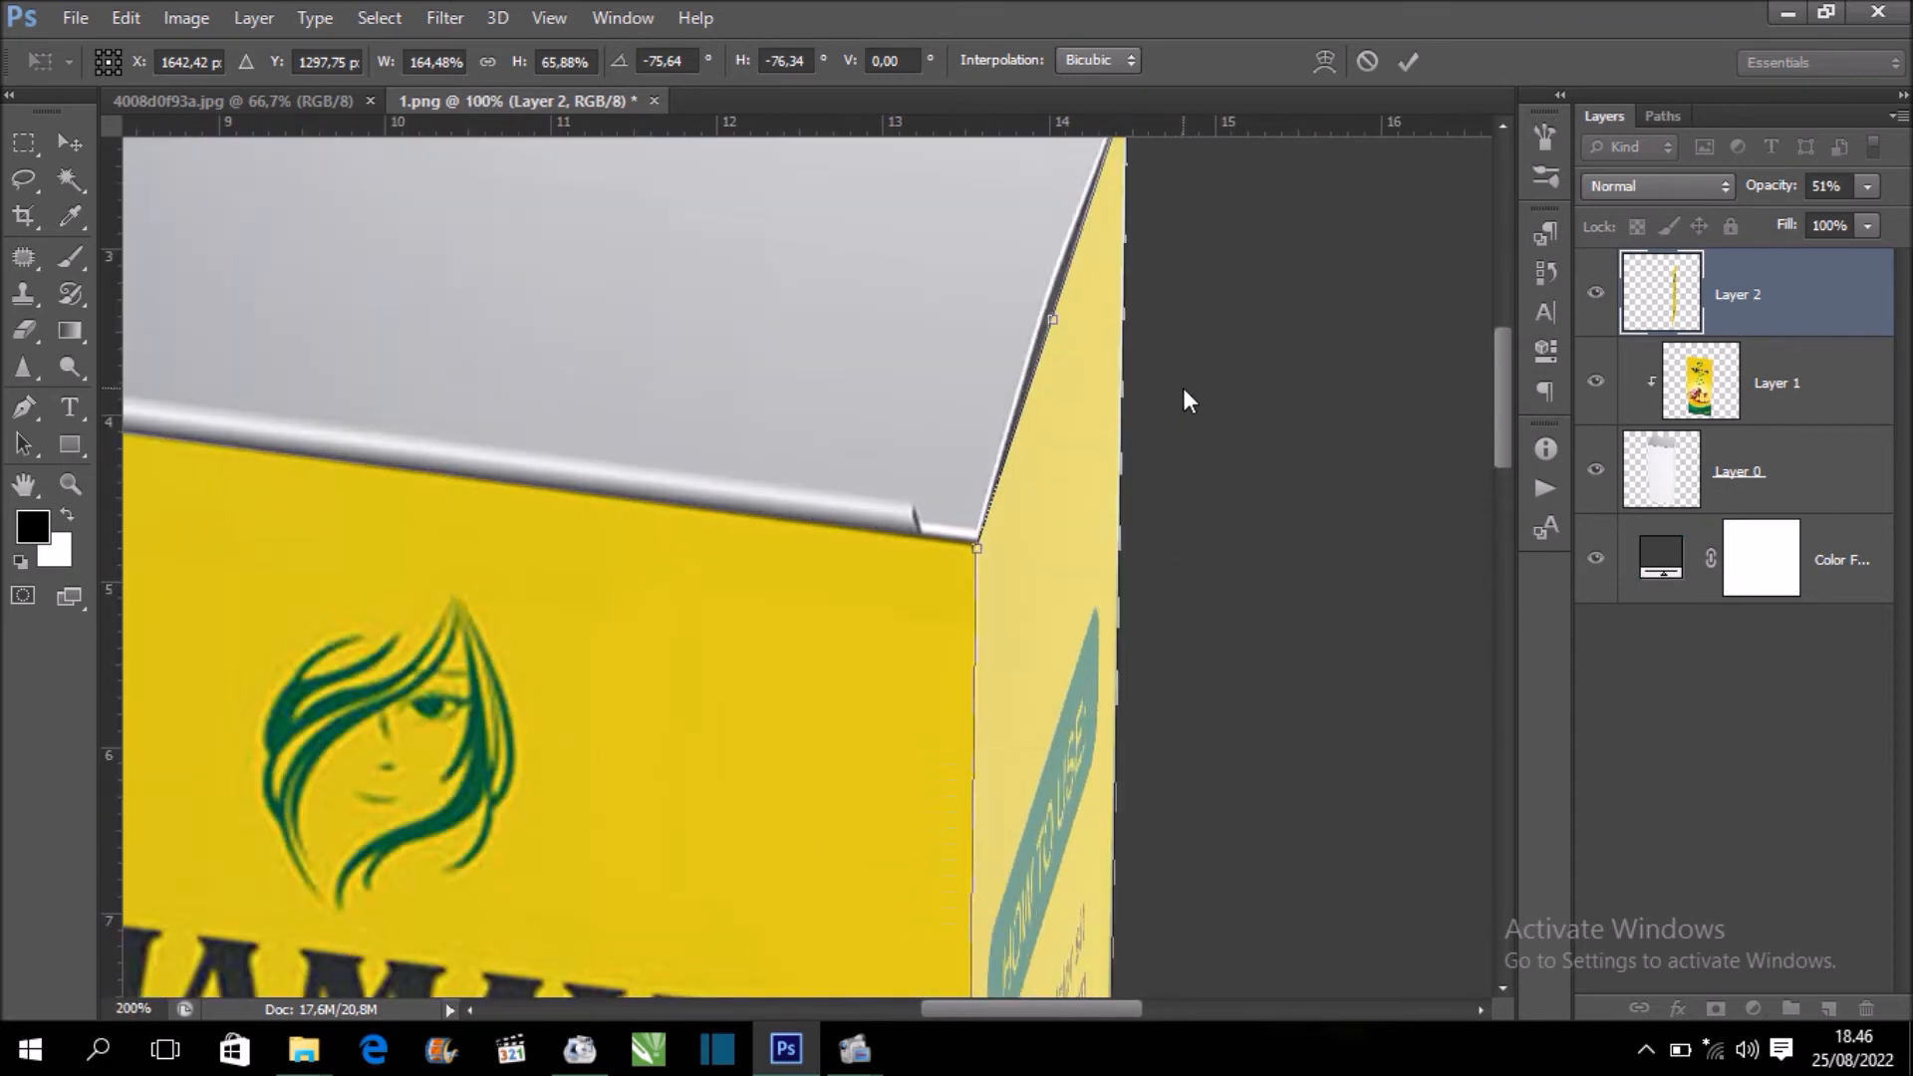
{"action": "left_click_drag", "start_coordinate": [1257, 284], "coordinate": [1146, 485]}
{"action": "left_click_drag", "start_coordinate": [1235, 234], "coordinate": [984, 757]}
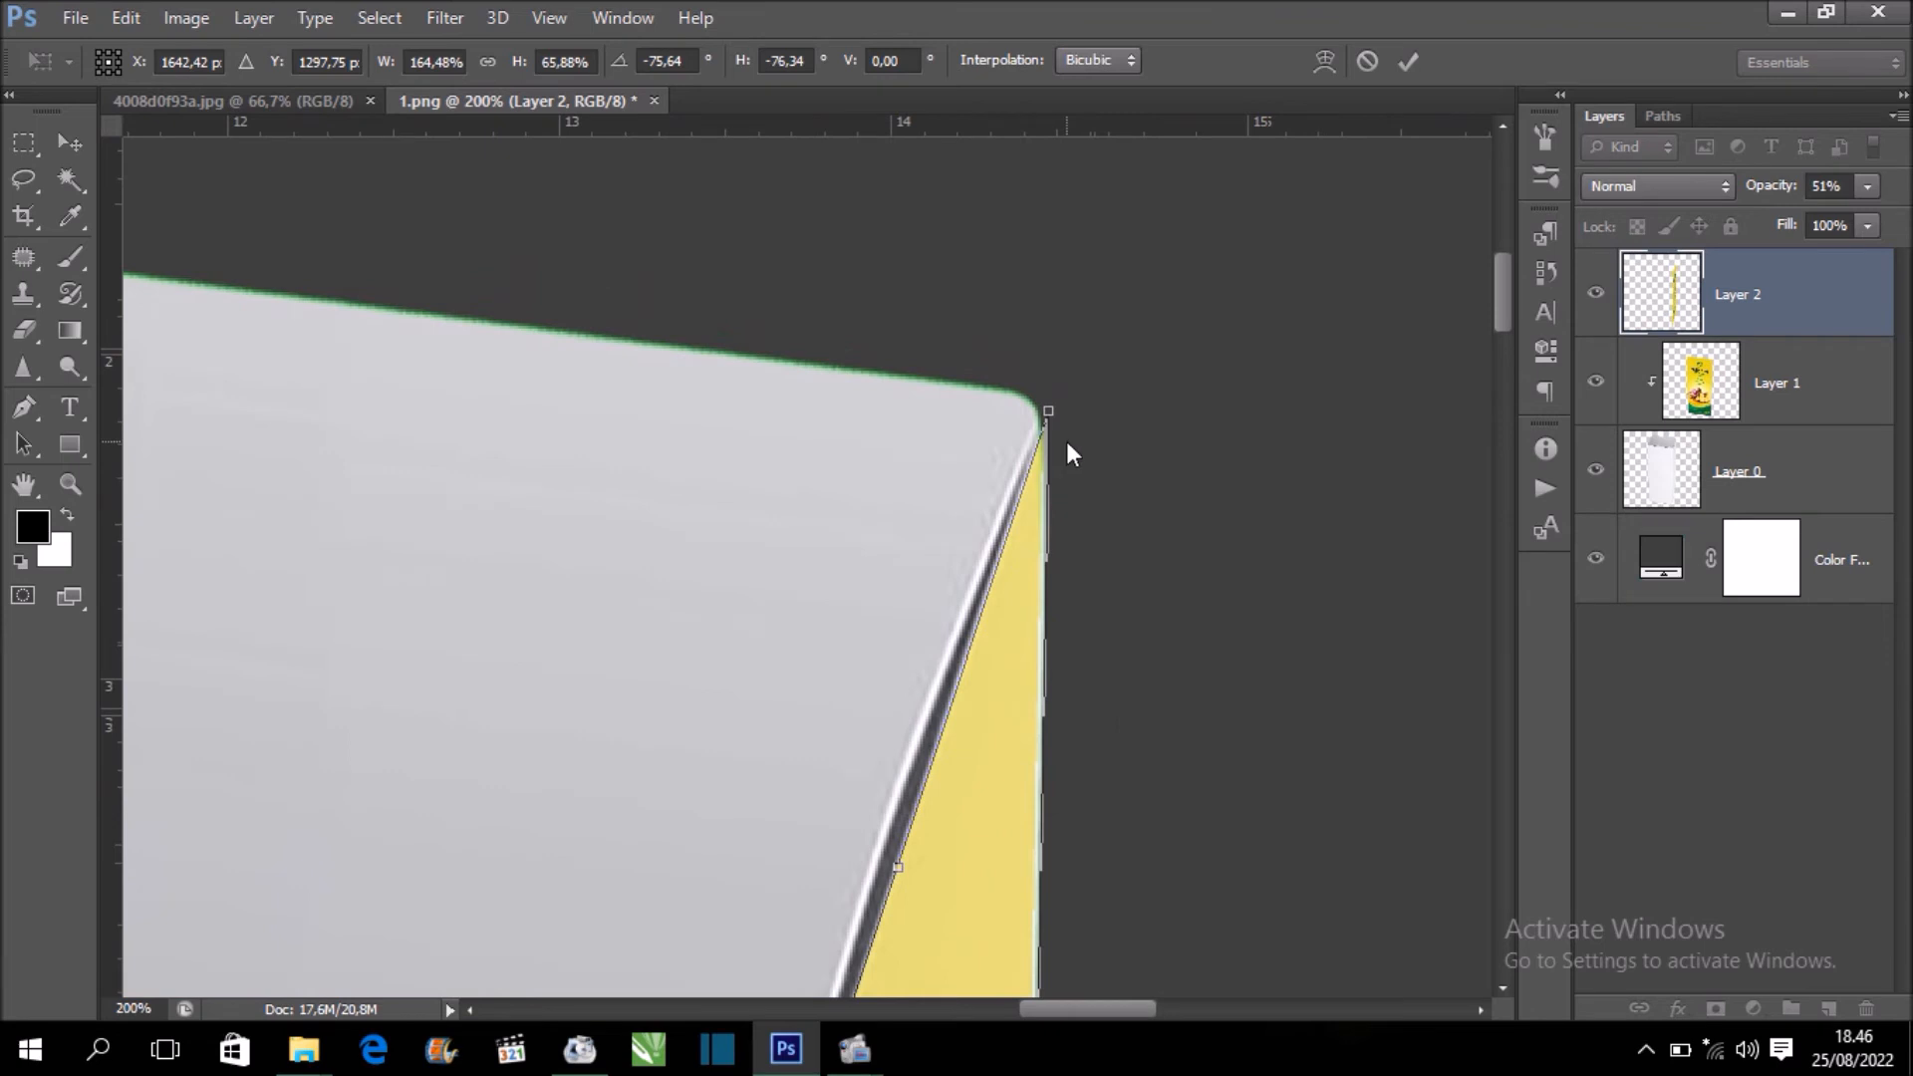
{"action": "left_click_drag", "start_coordinate": [1049, 417], "coordinate": [1051, 412]}
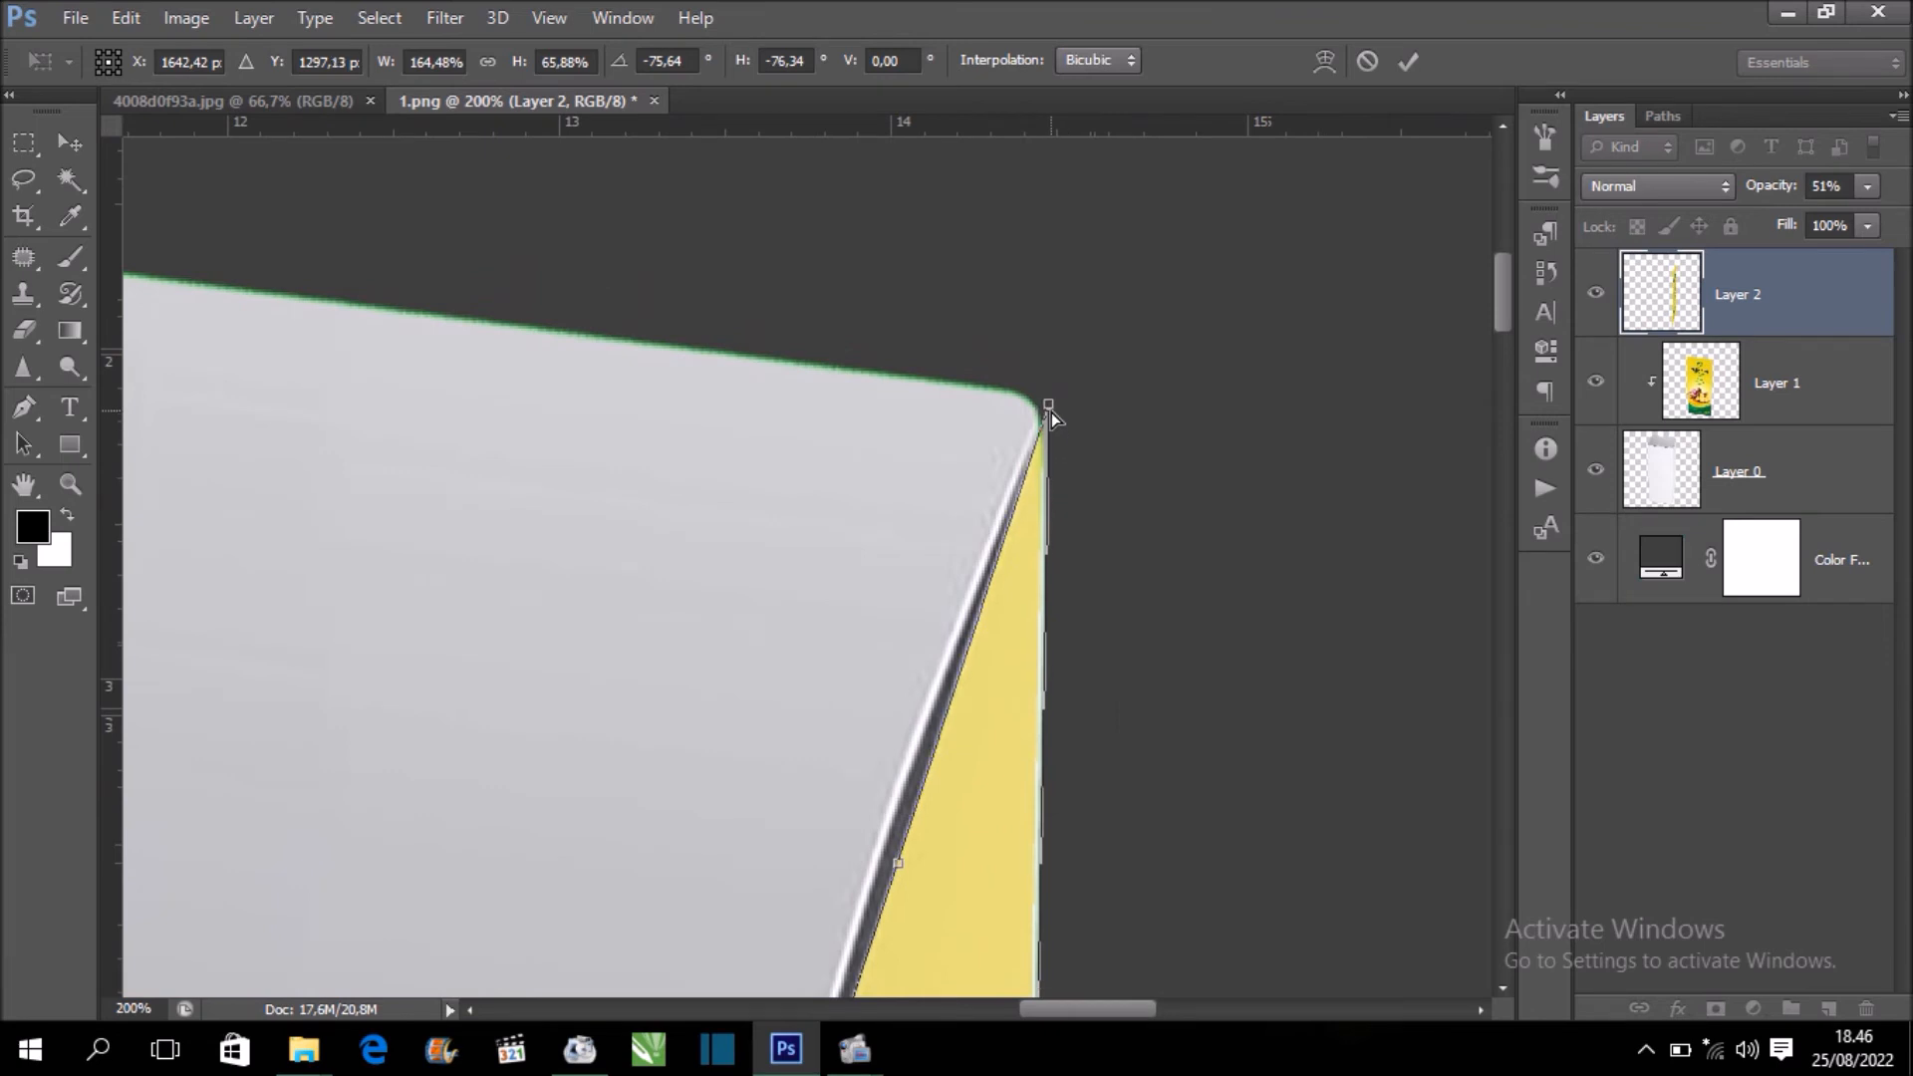
{"action": "key", "text": "ctrl+minus"}
{"action": "key", "text": "ctrl+0"}
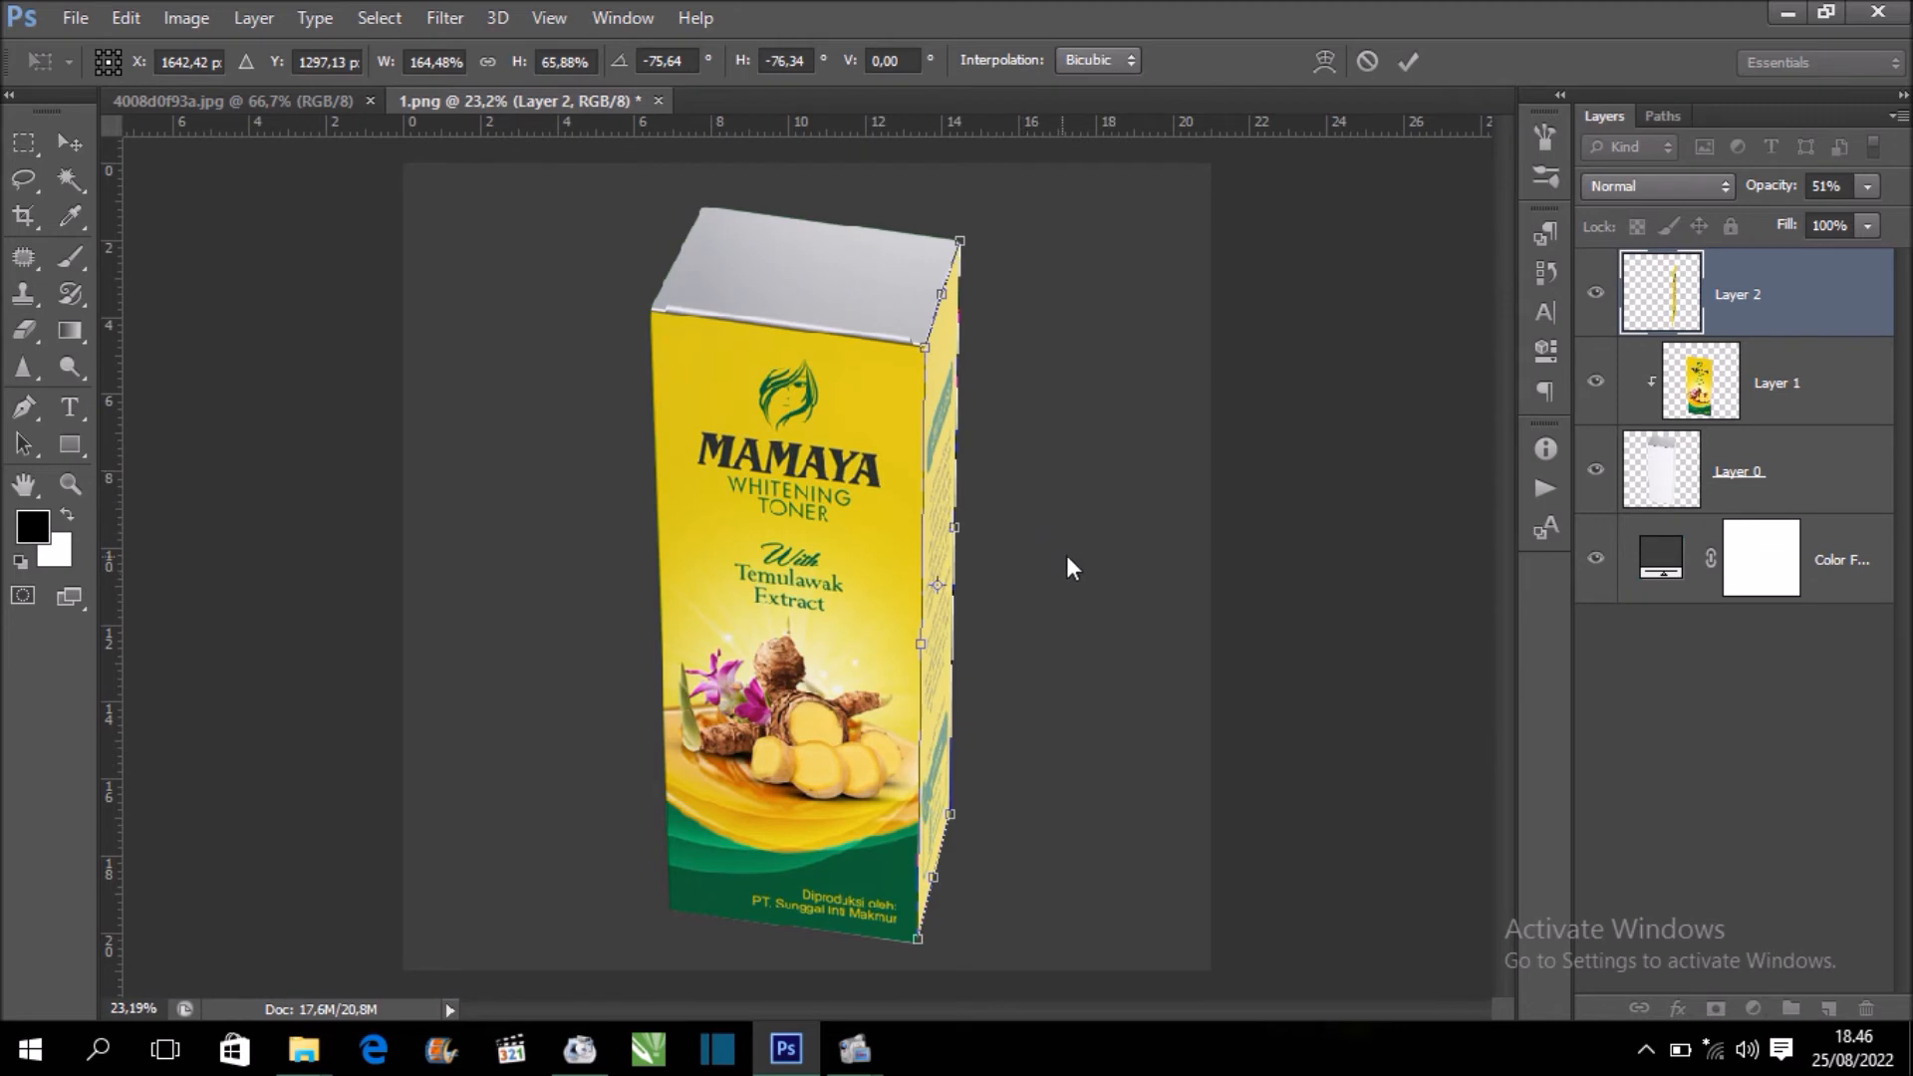
{"action": "key", "text": "Return"}
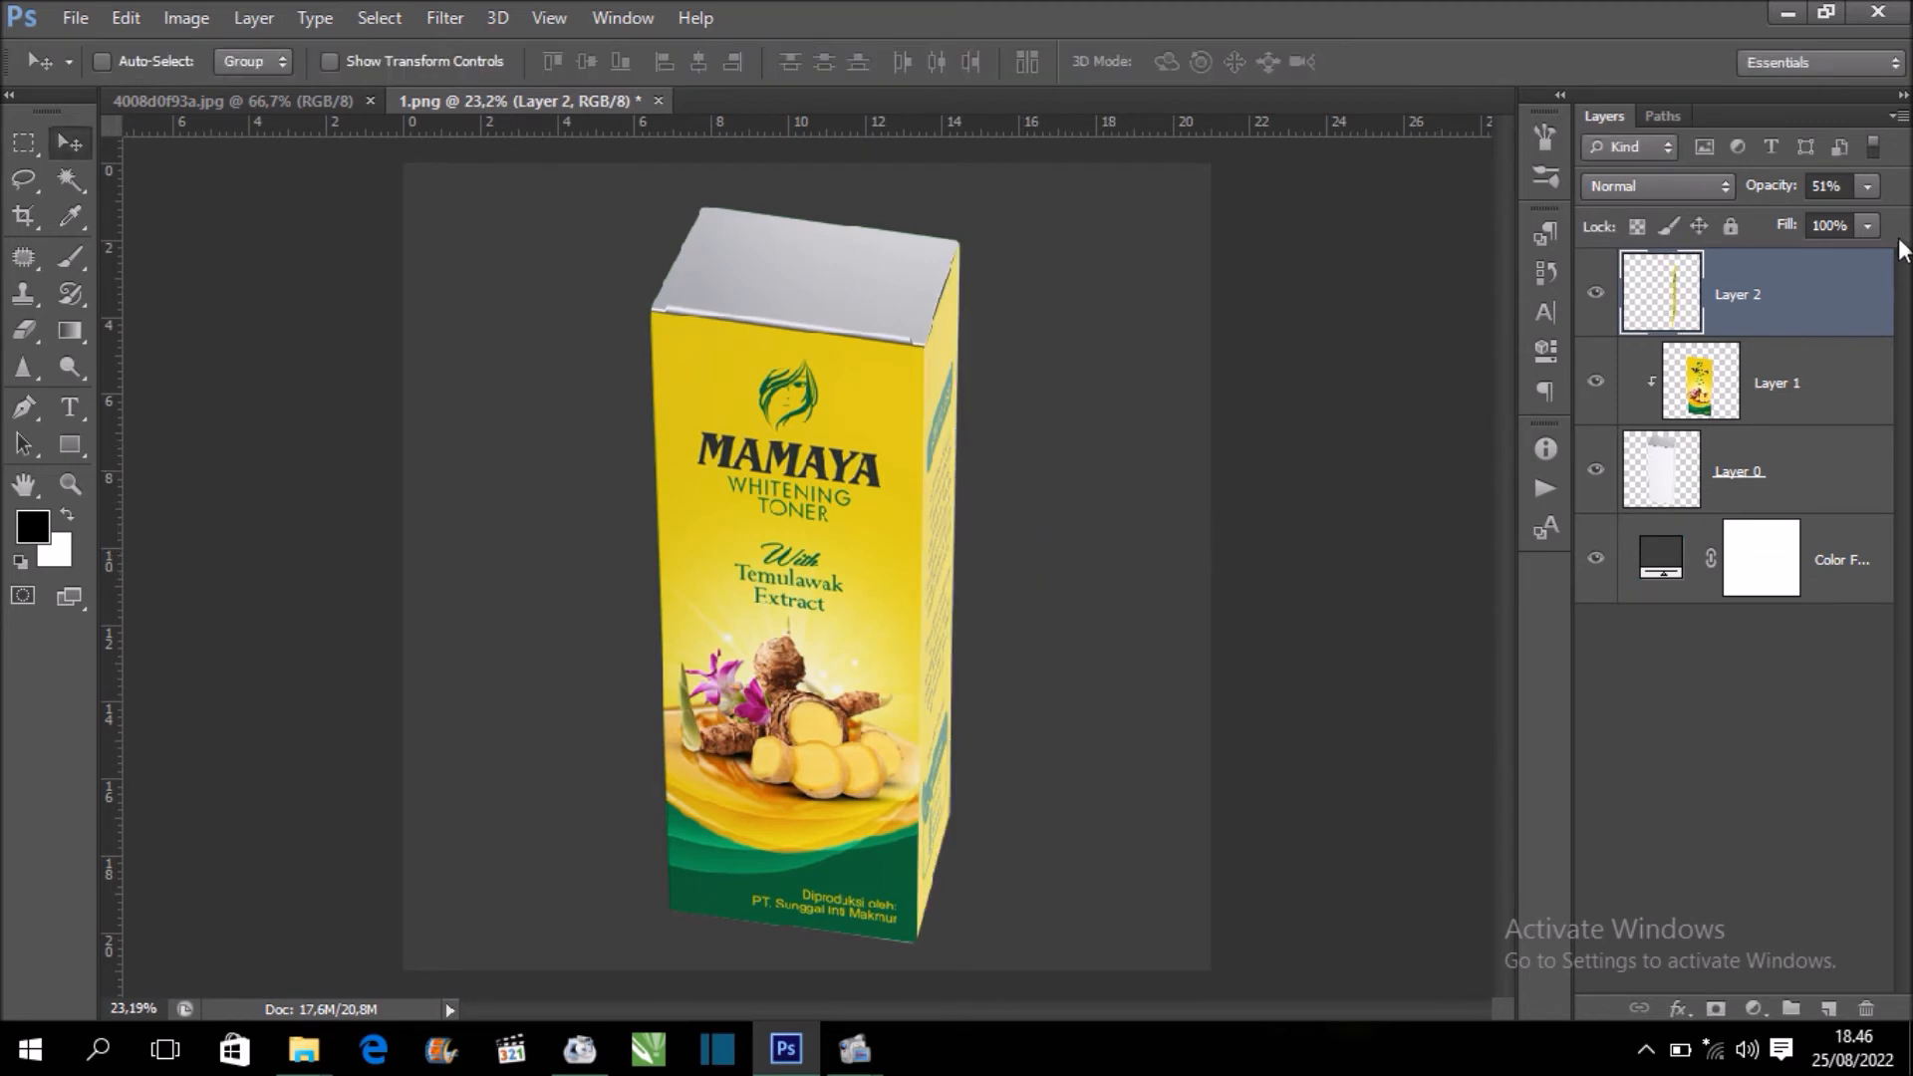
Clip the side panel layer to the box with a clipping mask and set its opacity to 100%
{"action": "right_click", "coordinate": [1838, 292]}
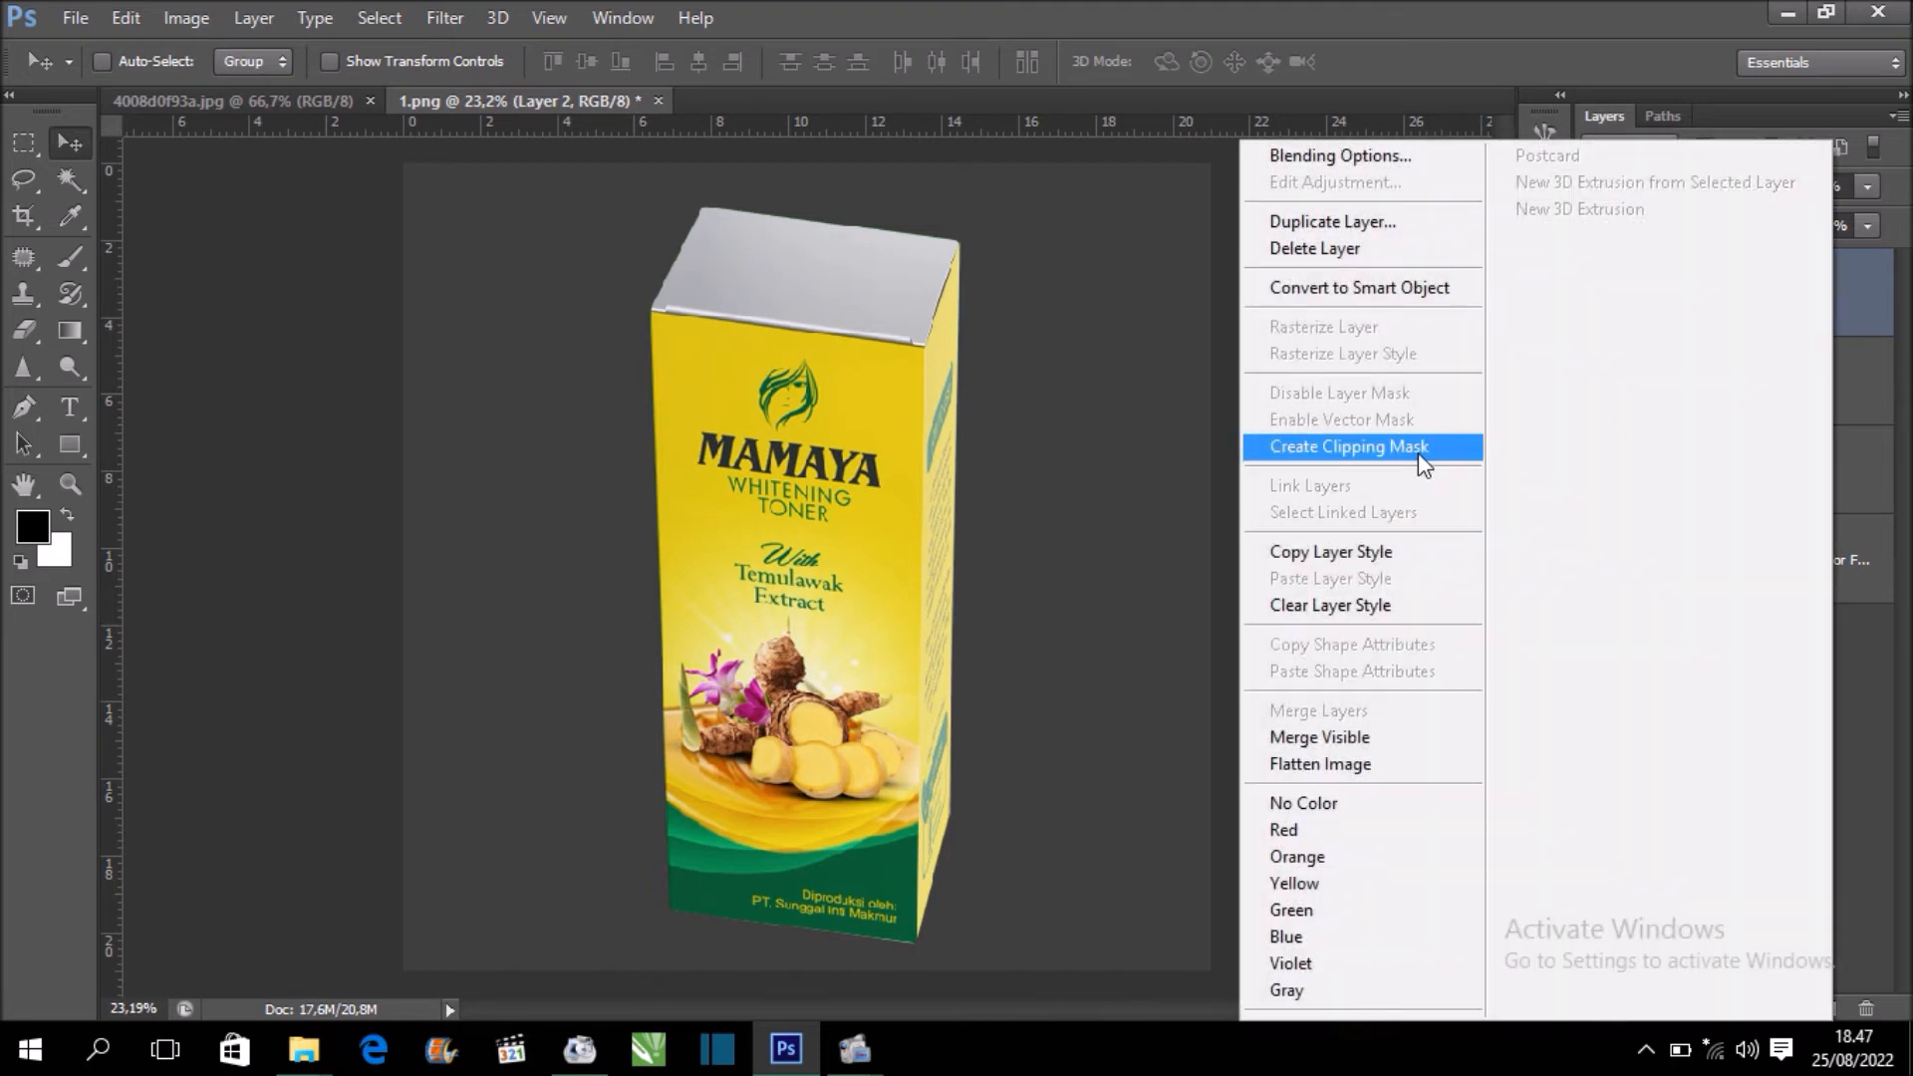
{"action": "left_click", "coordinate": [1418, 450]}
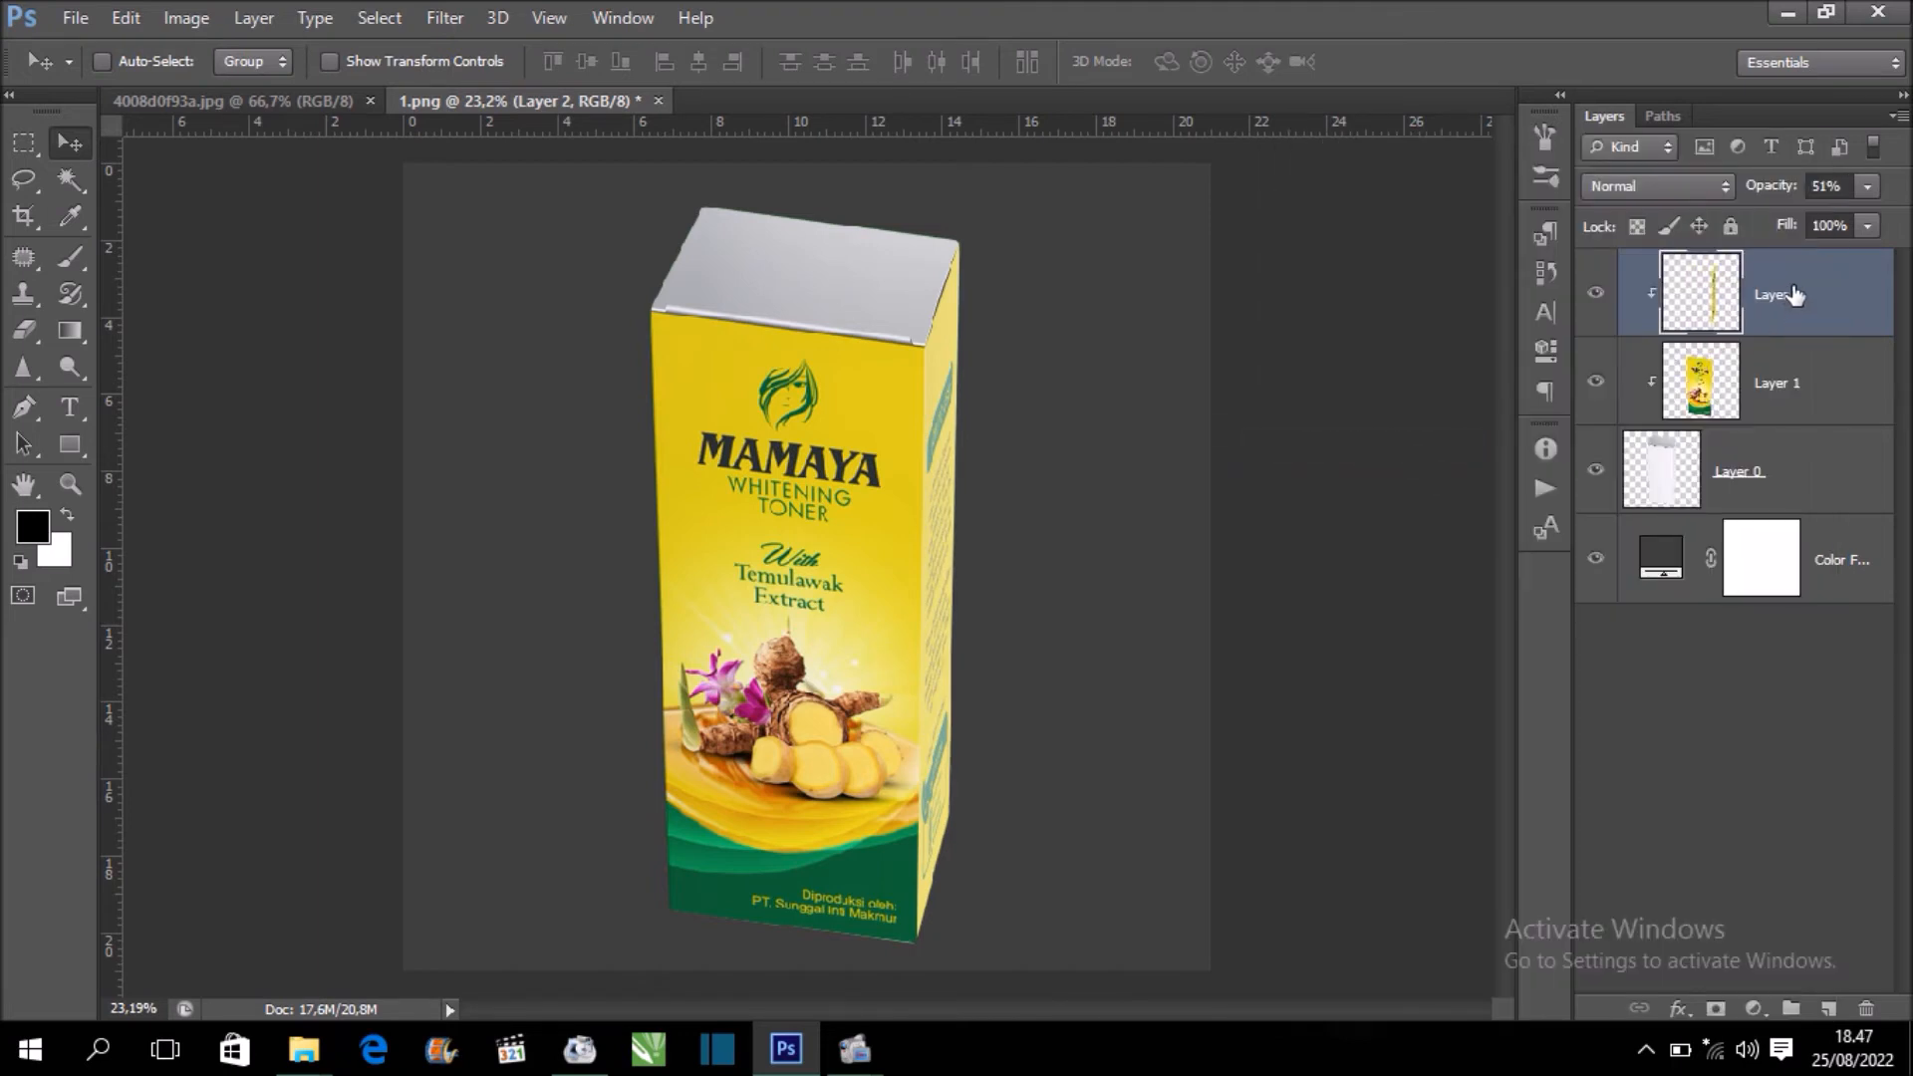
{"action": "left_click", "coordinate": [1867, 187]}
{"action": "left_click_drag", "start_coordinate": [1837, 217], "coordinate": [1902, 218]}
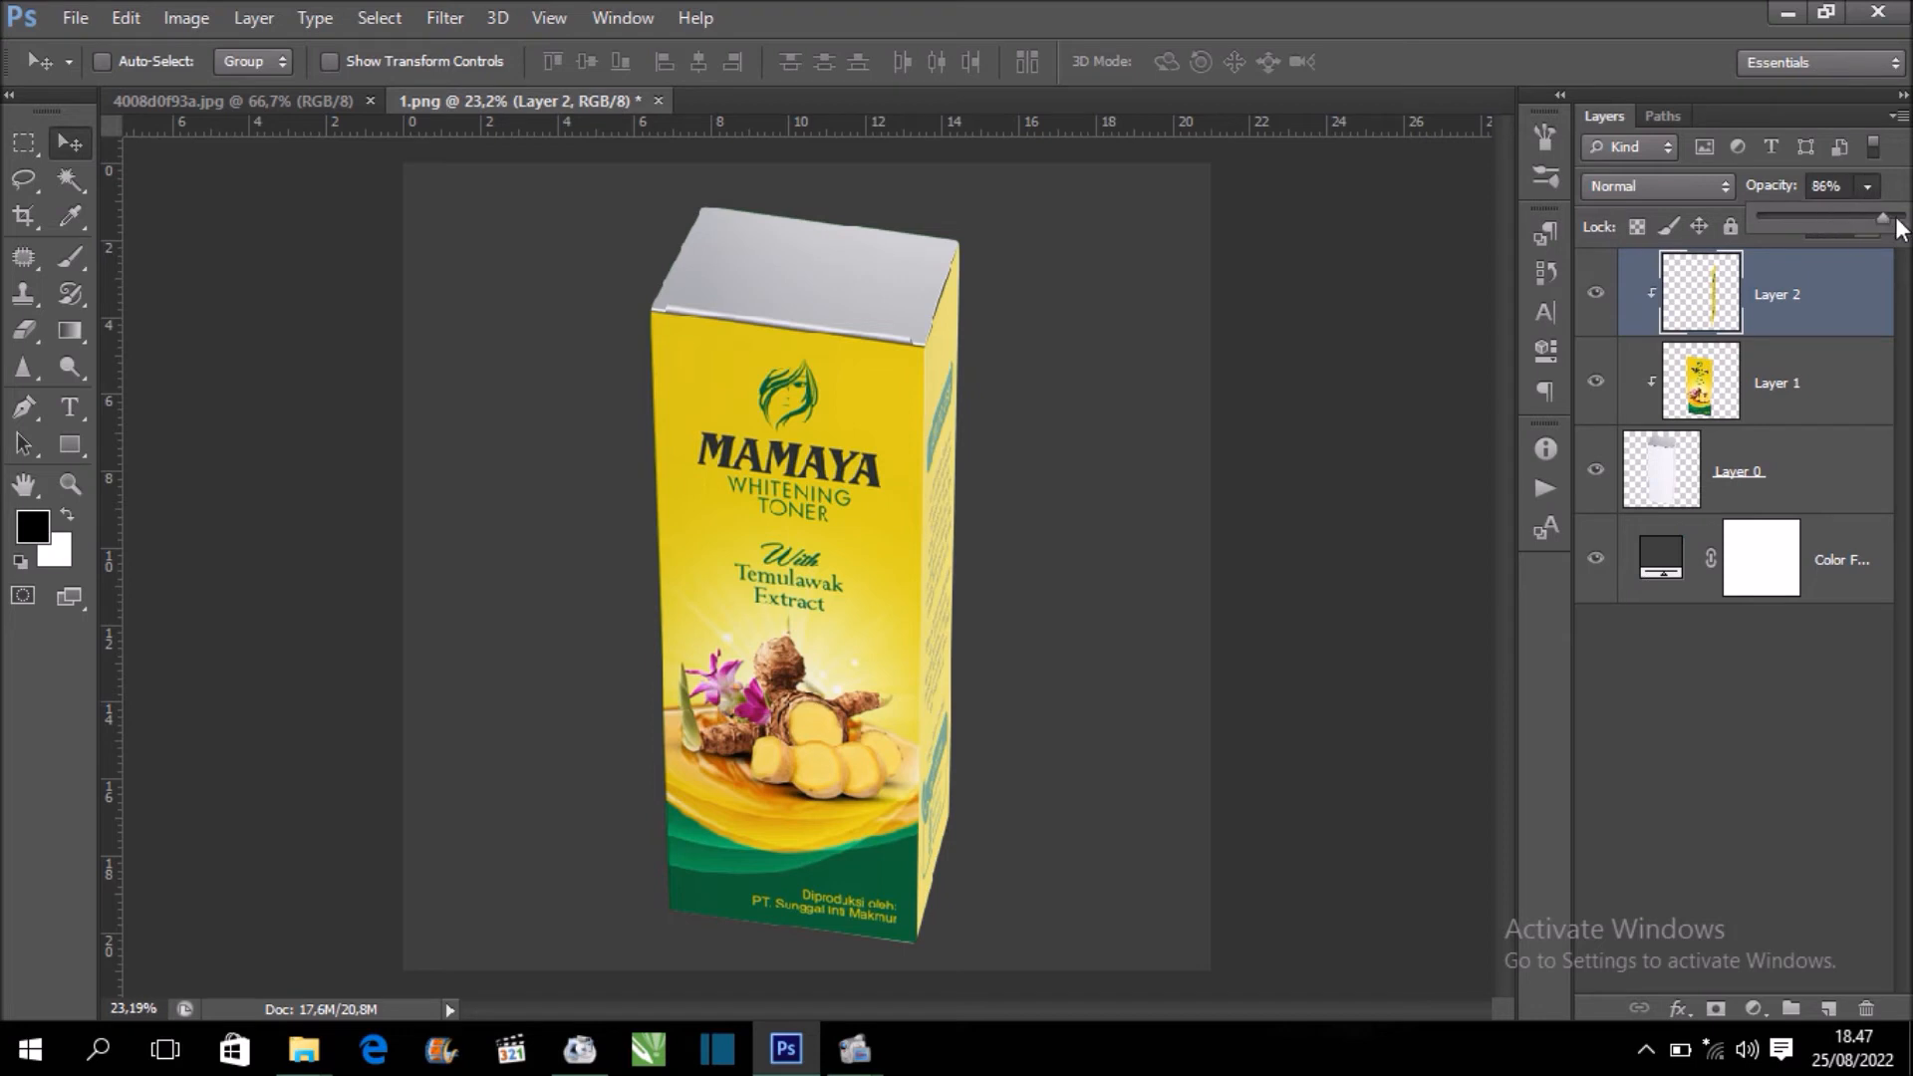
Set the side panel layer's blend mode to Multiply and keep that layer selected
{"action": "left_click", "coordinate": [1695, 191]}
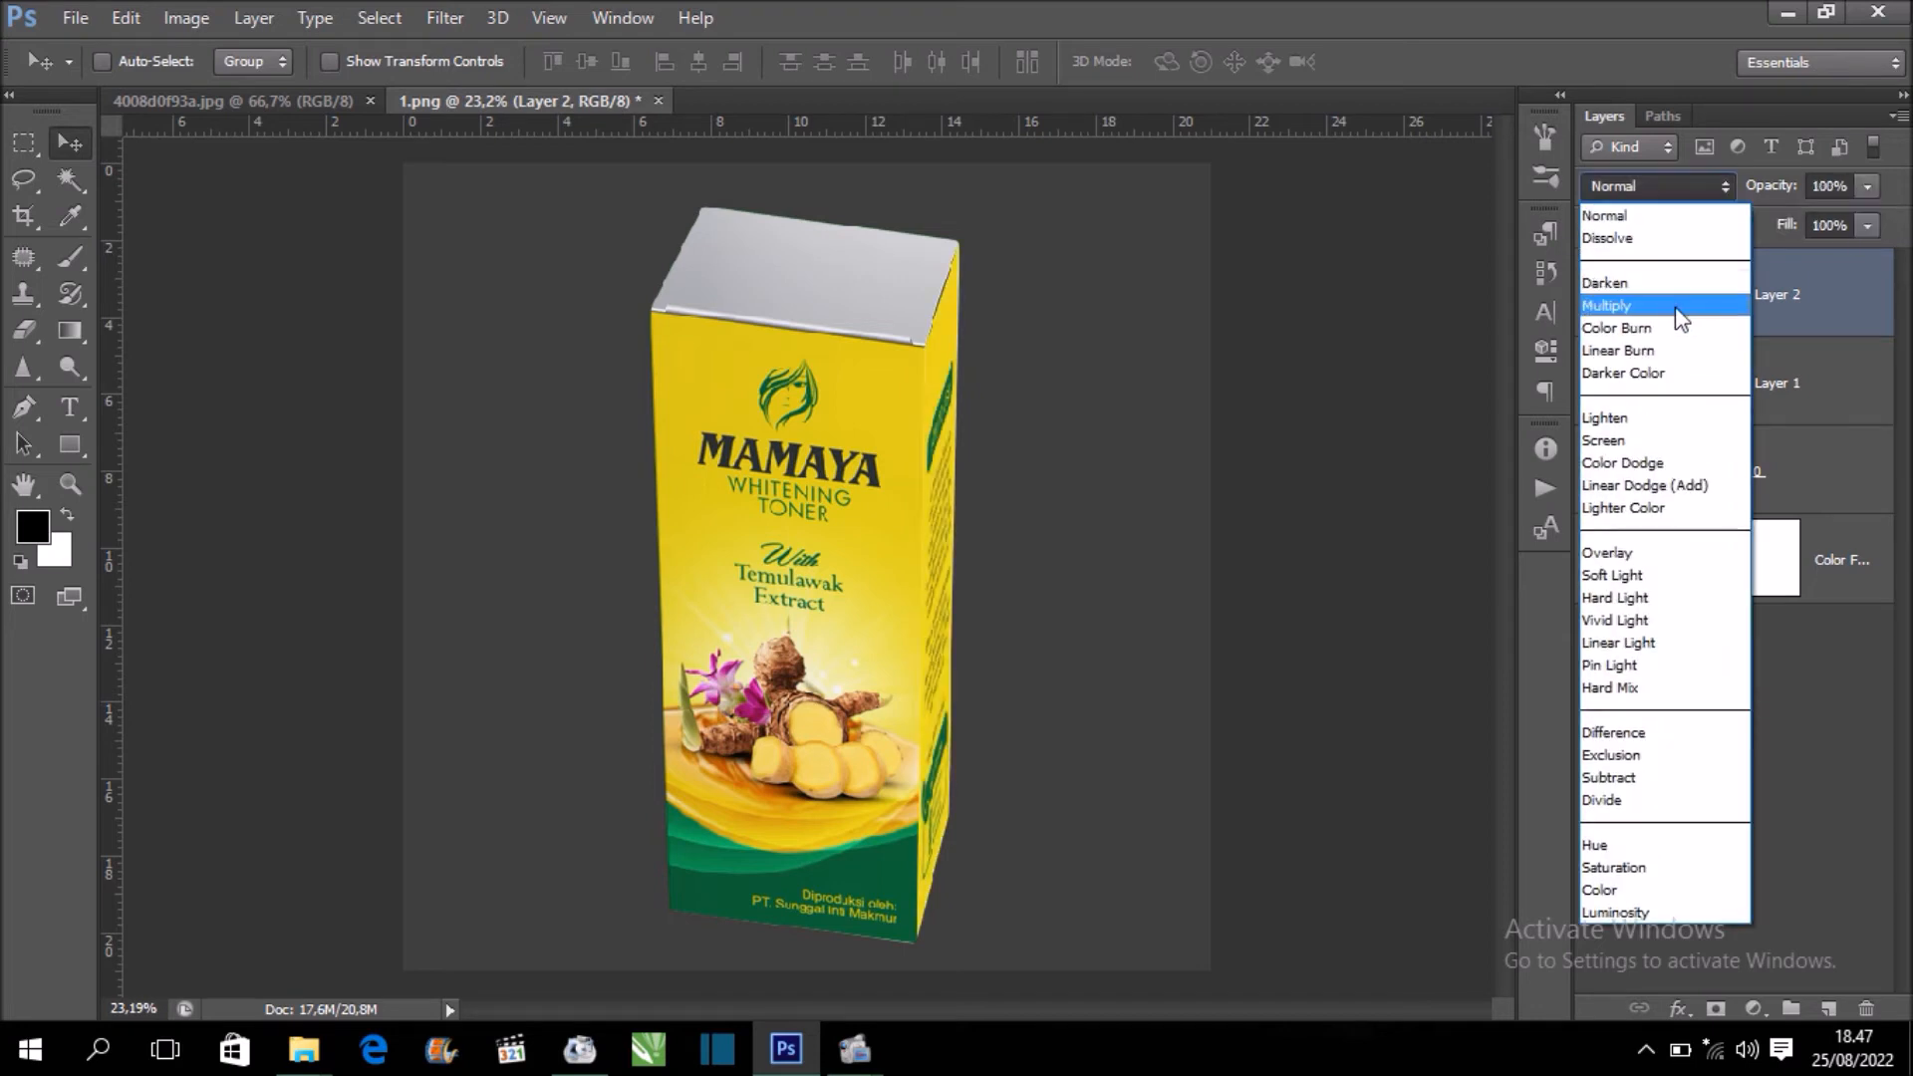
{"action": "left_click", "coordinate": [1673, 310]}
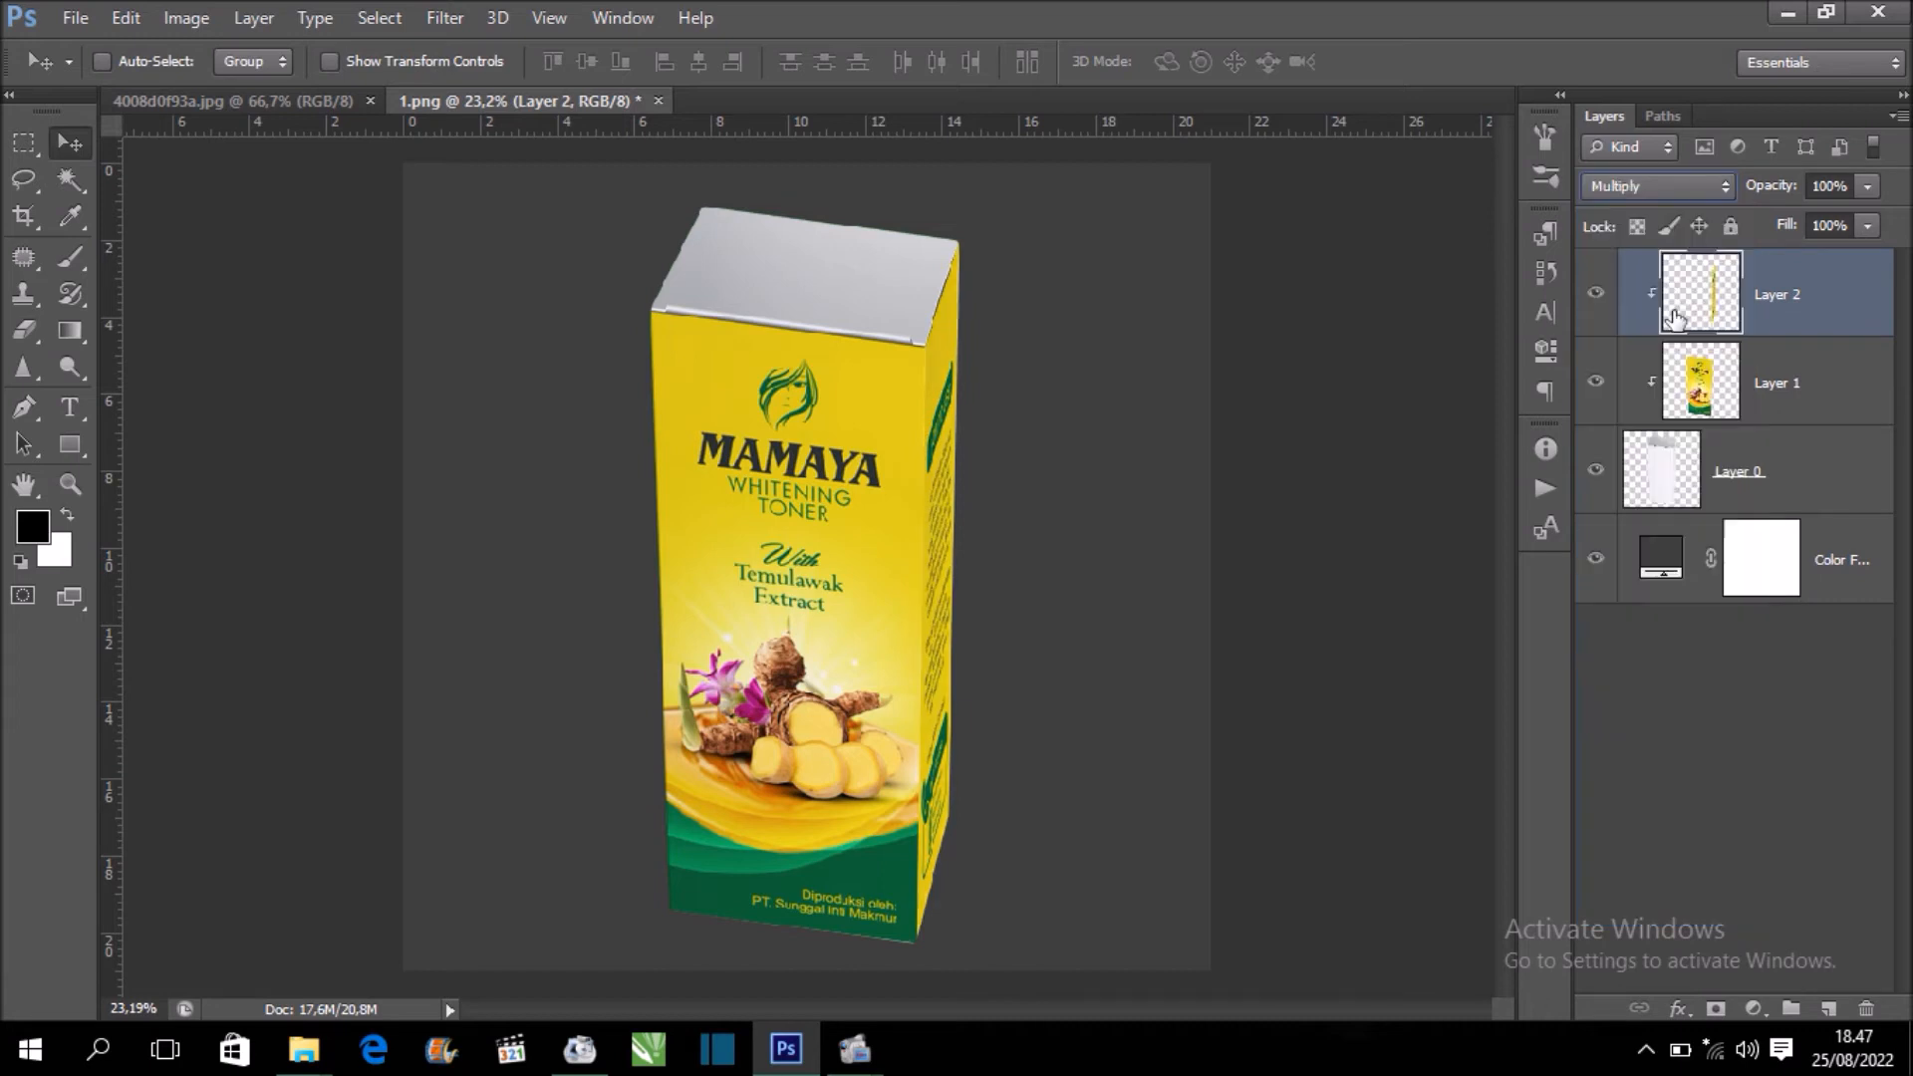
{"action": "left_click", "coordinate": [1790, 396]}
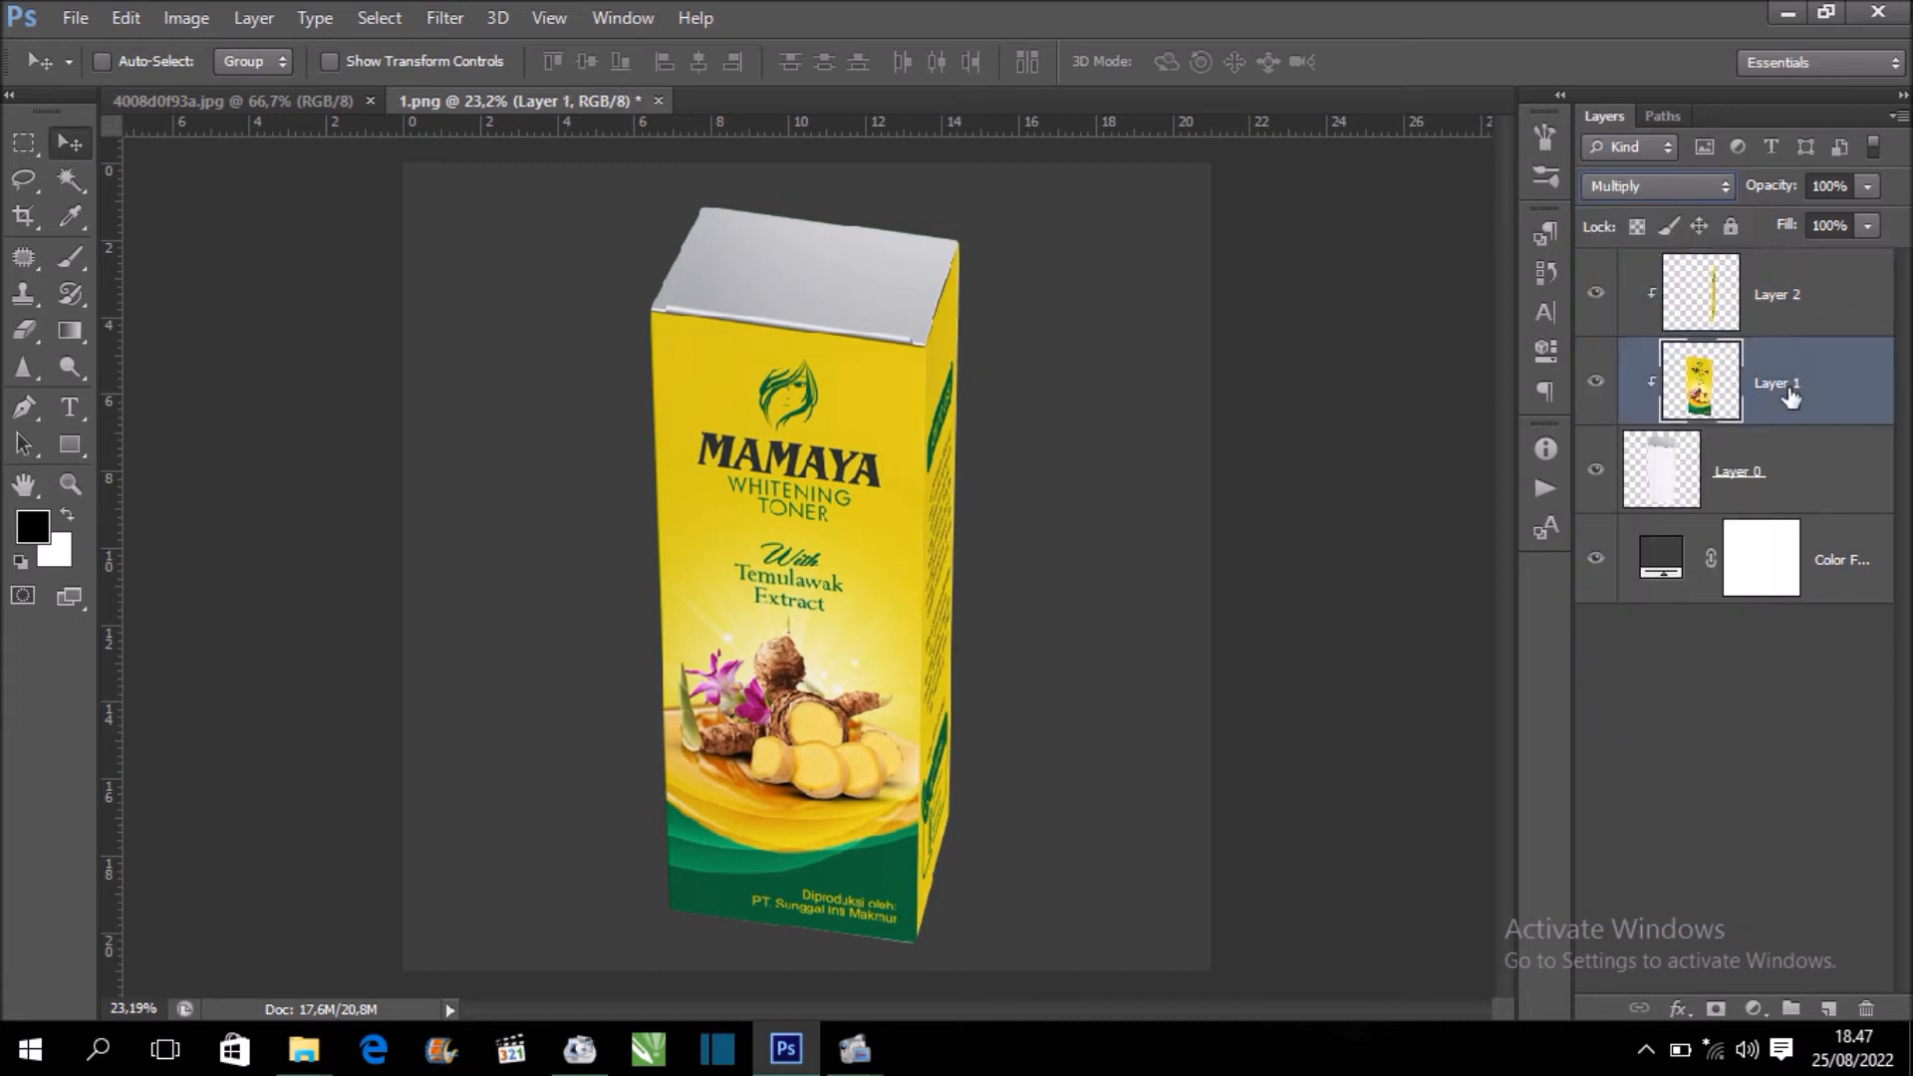
{"action": "left_click", "coordinate": [1793, 307]}
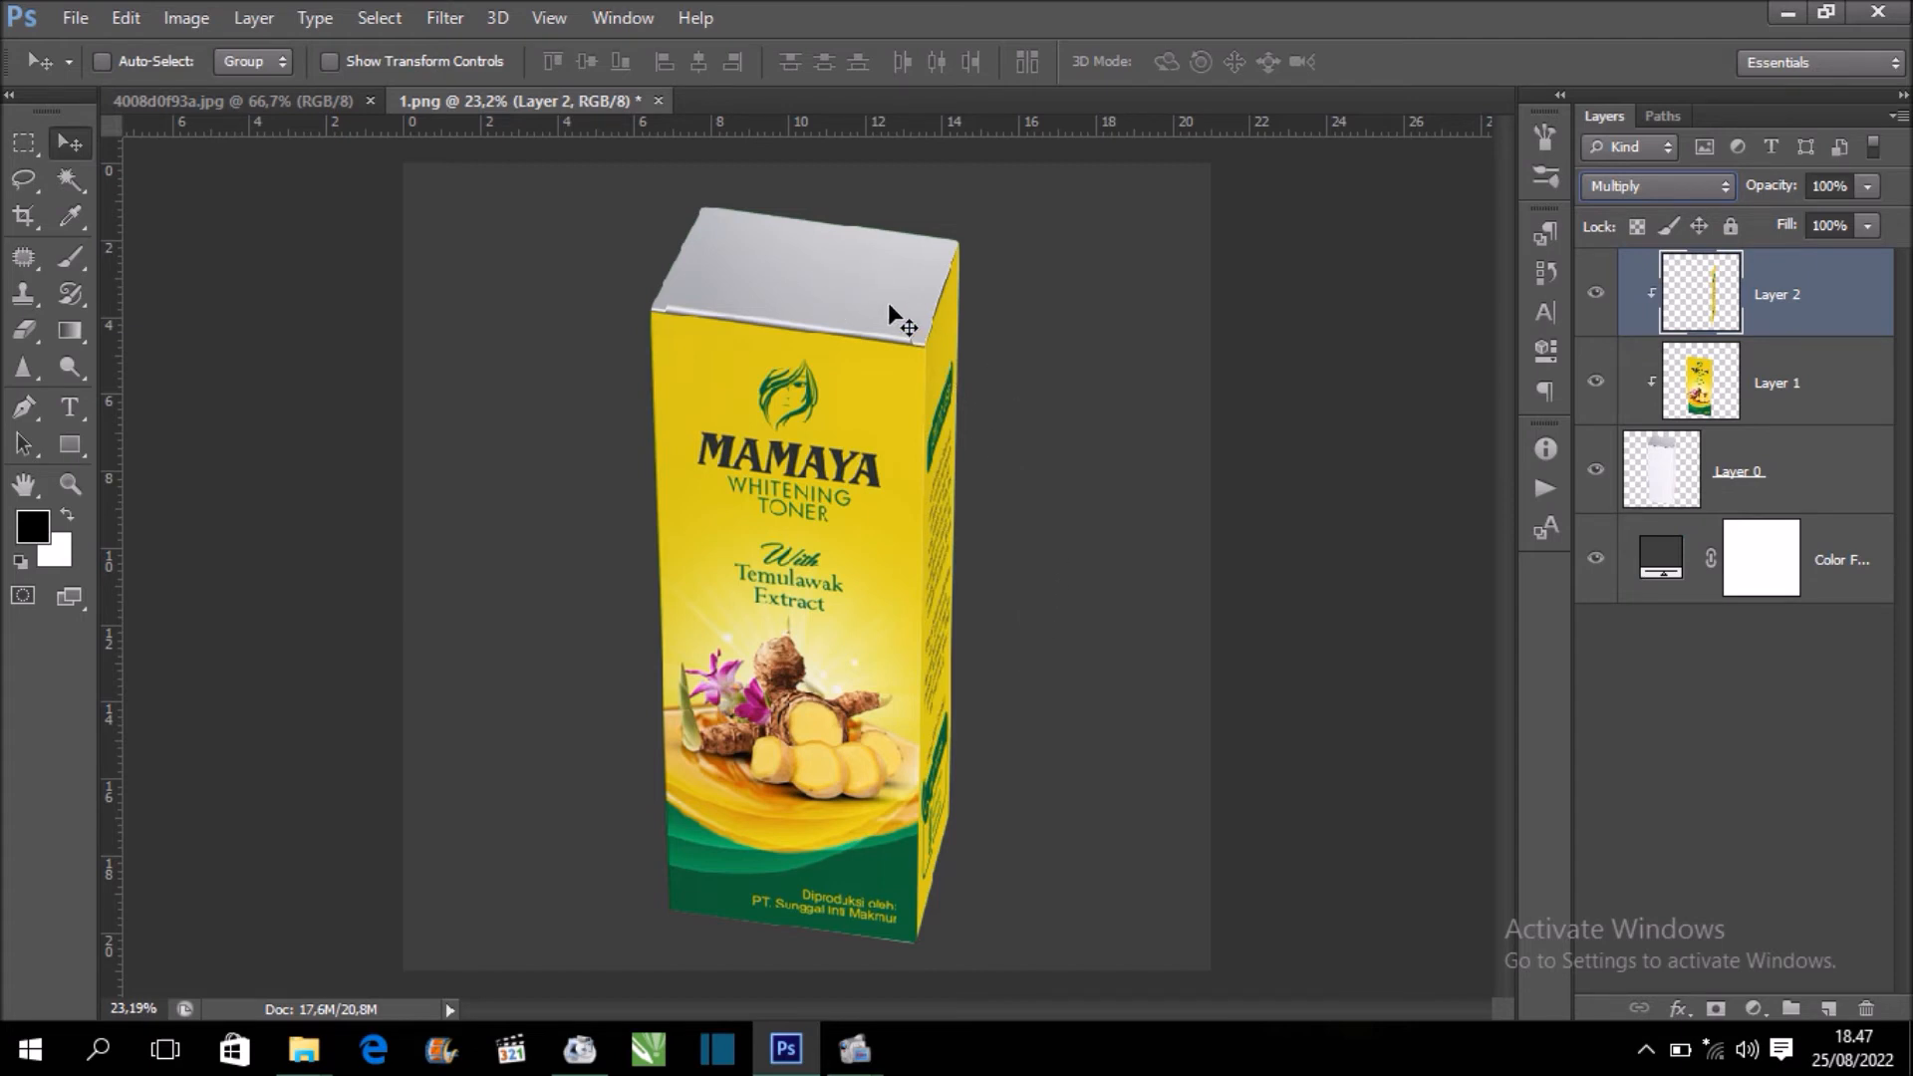
Switch to the 4008d0f93a.jpg artwork, bring the top lid panel into view, and clear the selection around the How To Use panel
{"action": "left_click", "coordinate": [267, 108]}
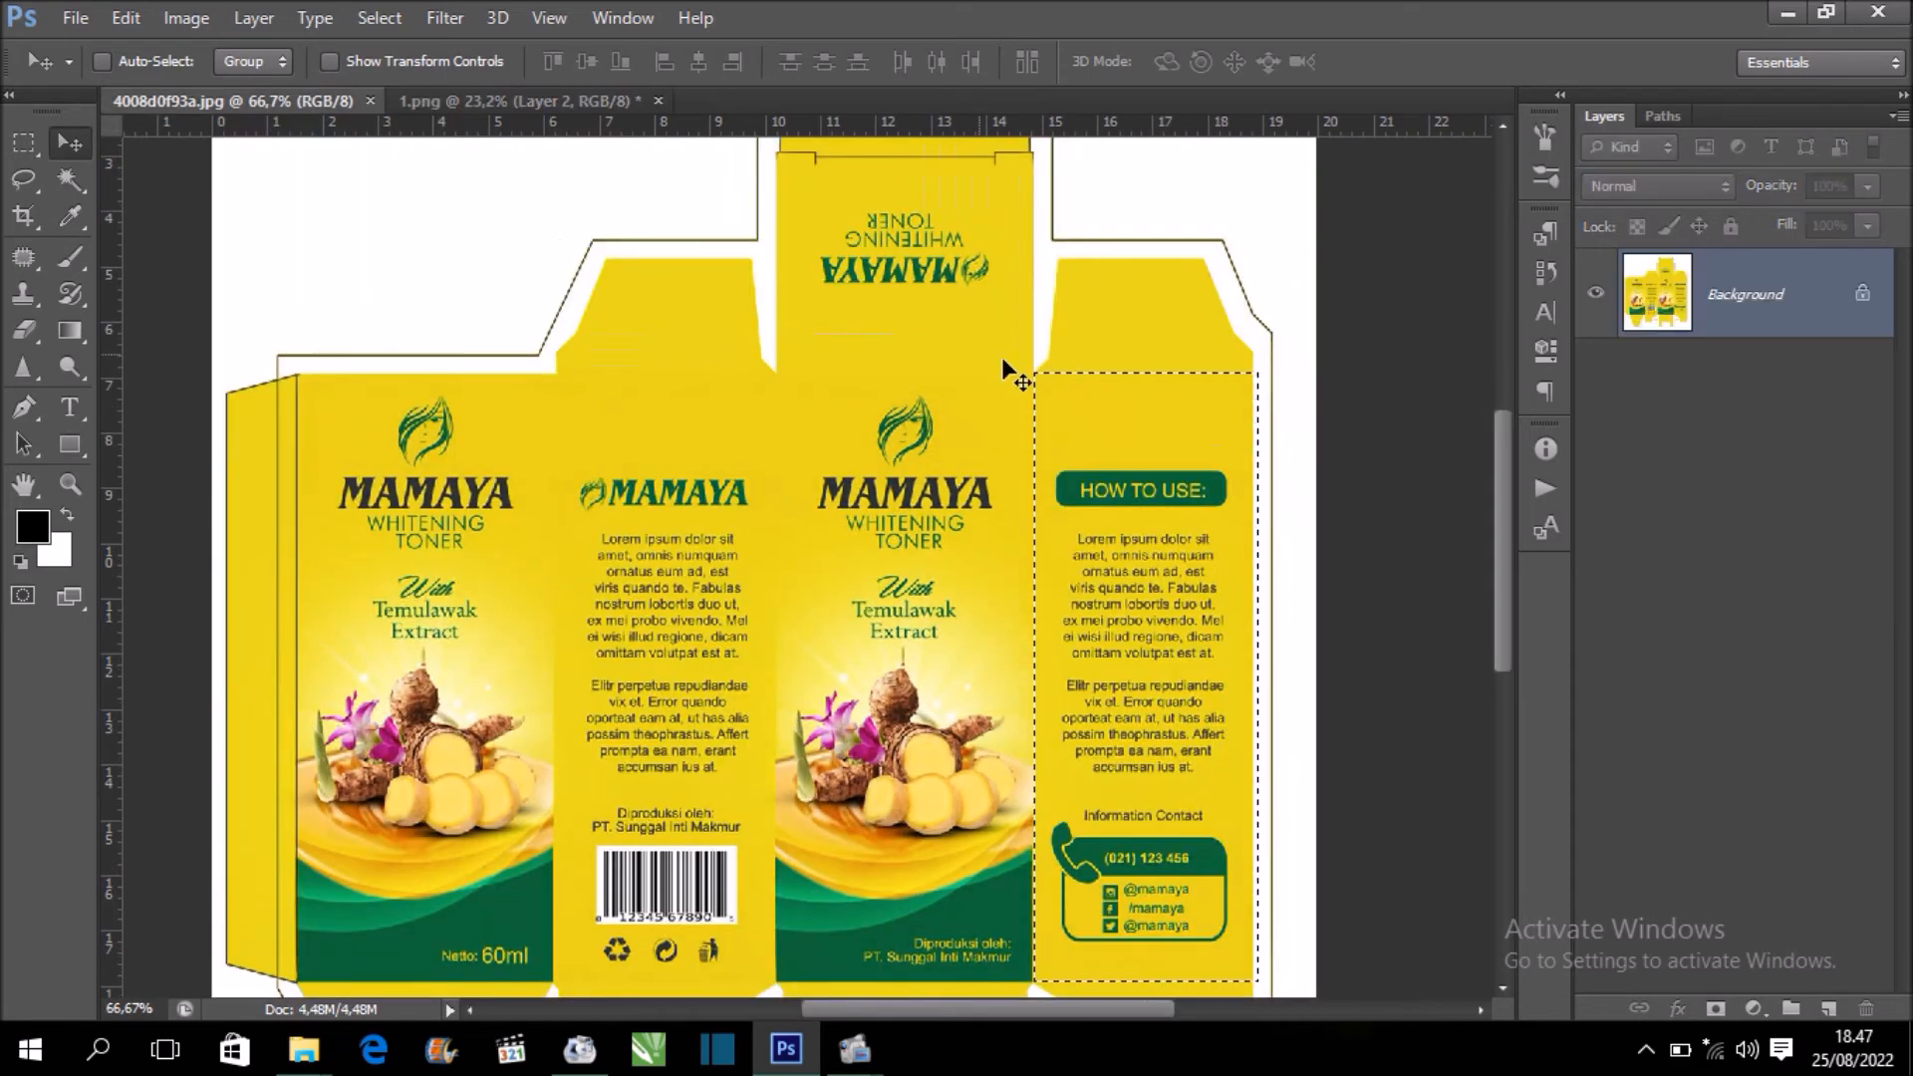
{"action": "scroll", "coordinate": [937, 353], "scroll_direction": "up", "scroll_amount": 5}
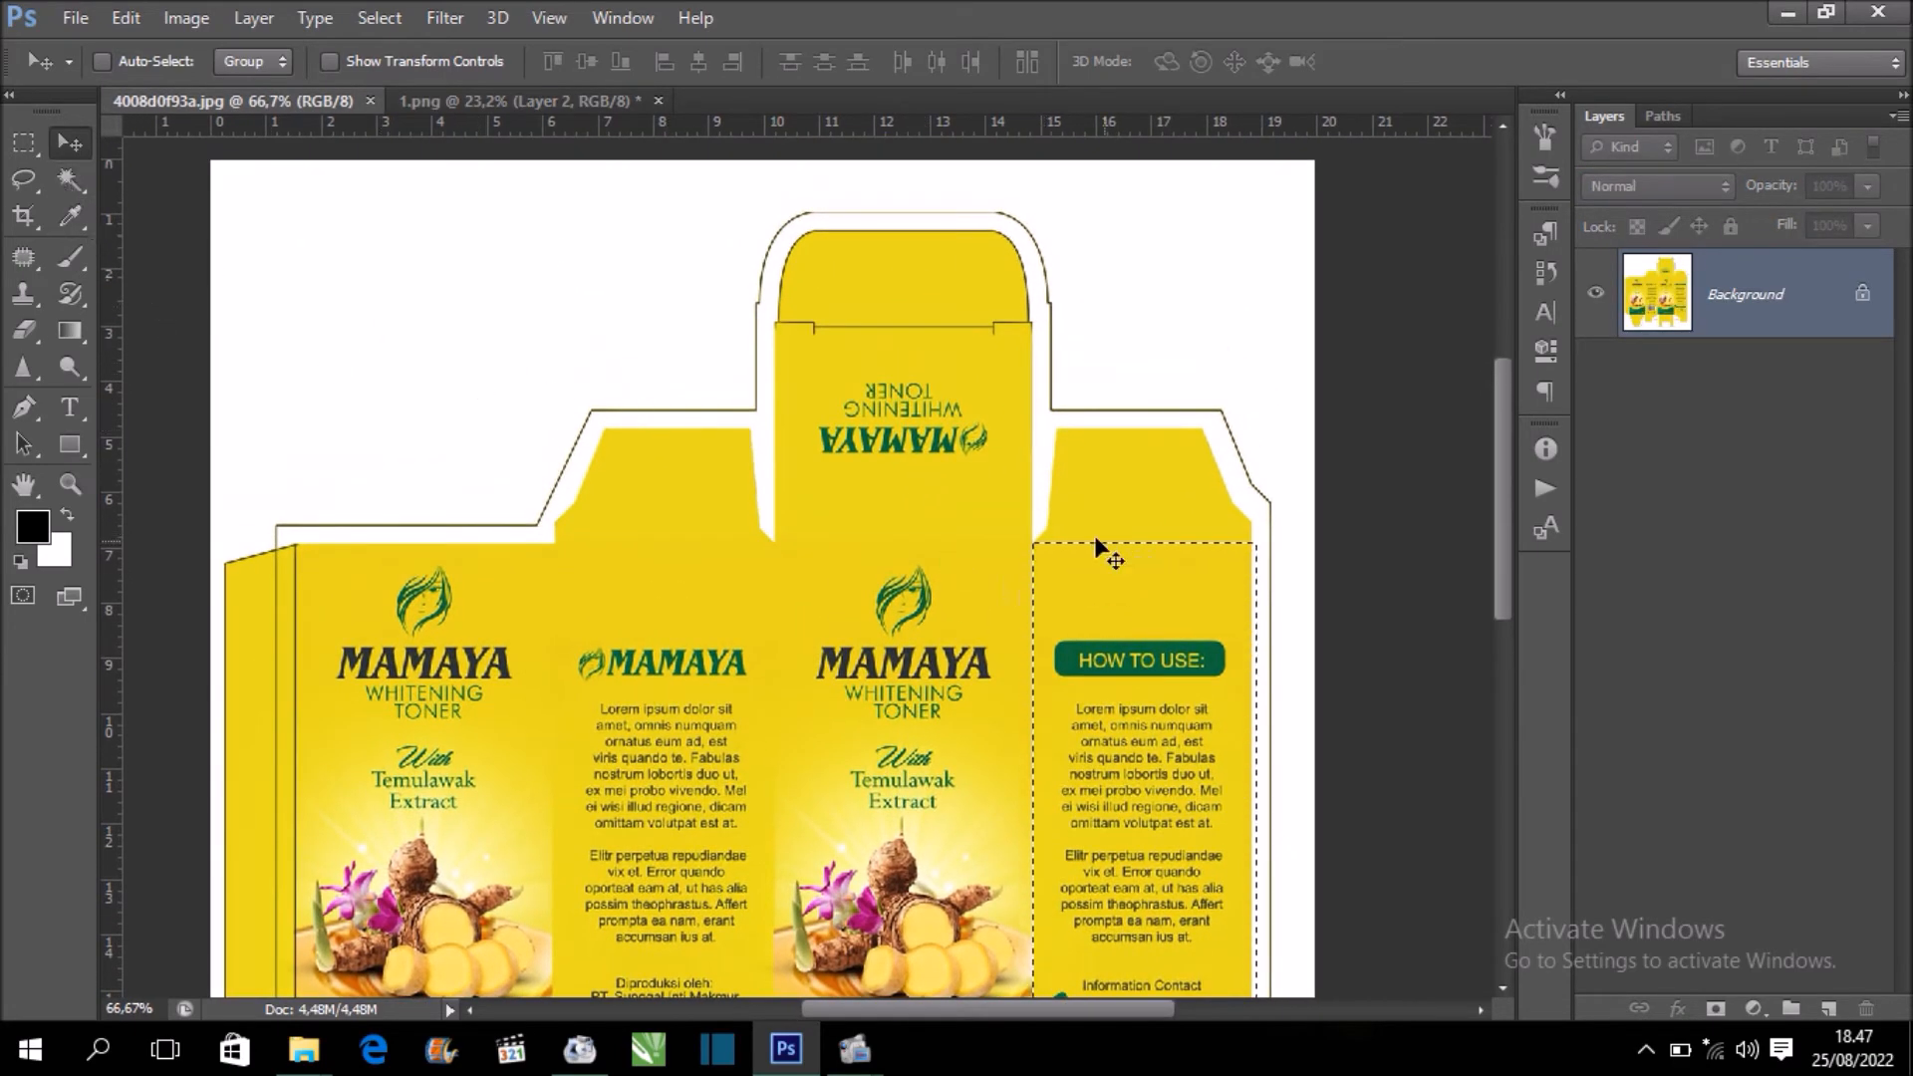
{"action": "key", "text": "ctrl+d"}
Select the lid panel with the upside-down Mamaya logo using a rectangular marquee about 4.7 × 3.6 cm, nudged to align with its edges
{"action": "left_click", "coordinate": [24, 142]}
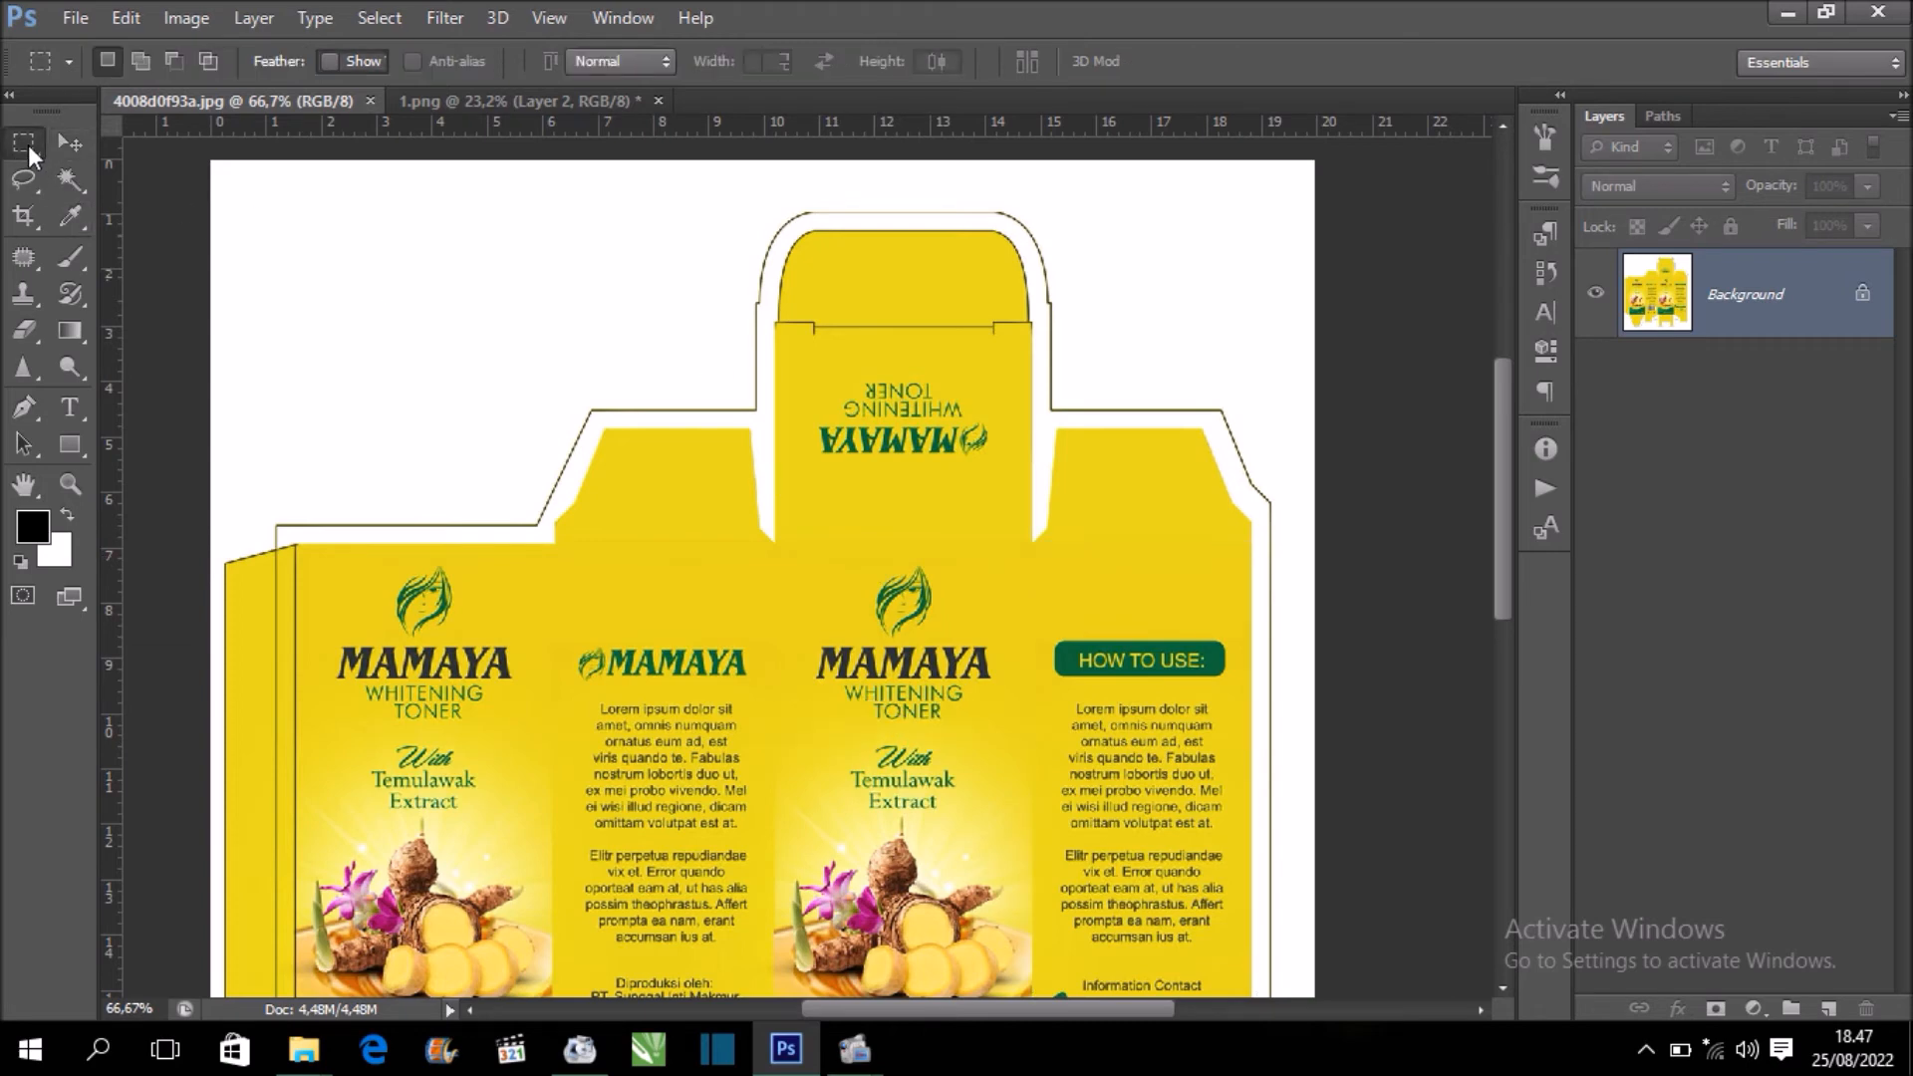
{"action": "key", "text": "ctrl+plus"}
{"action": "key", "text": "ctrl+plus"}
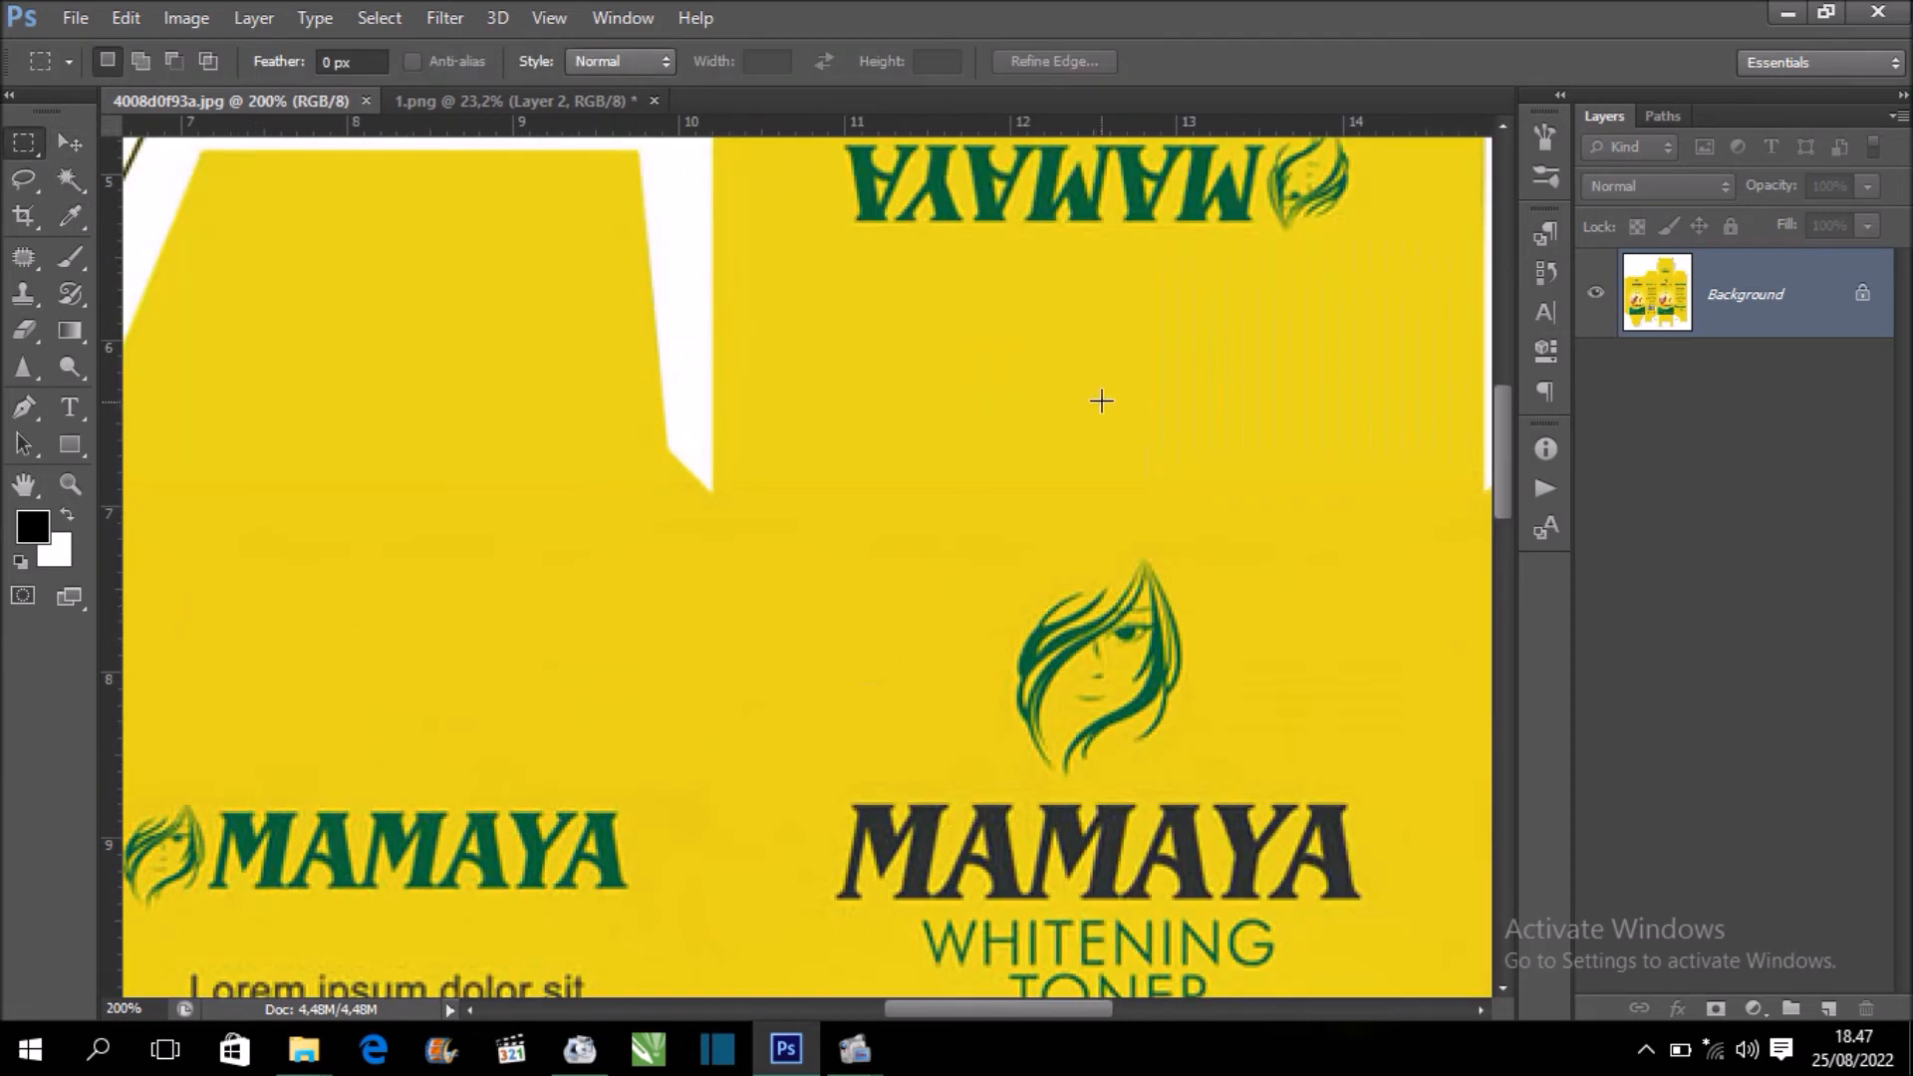
{"action": "left_click_drag", "start_coordinate": [1127, 342], "coordinate": [1115, 675]}
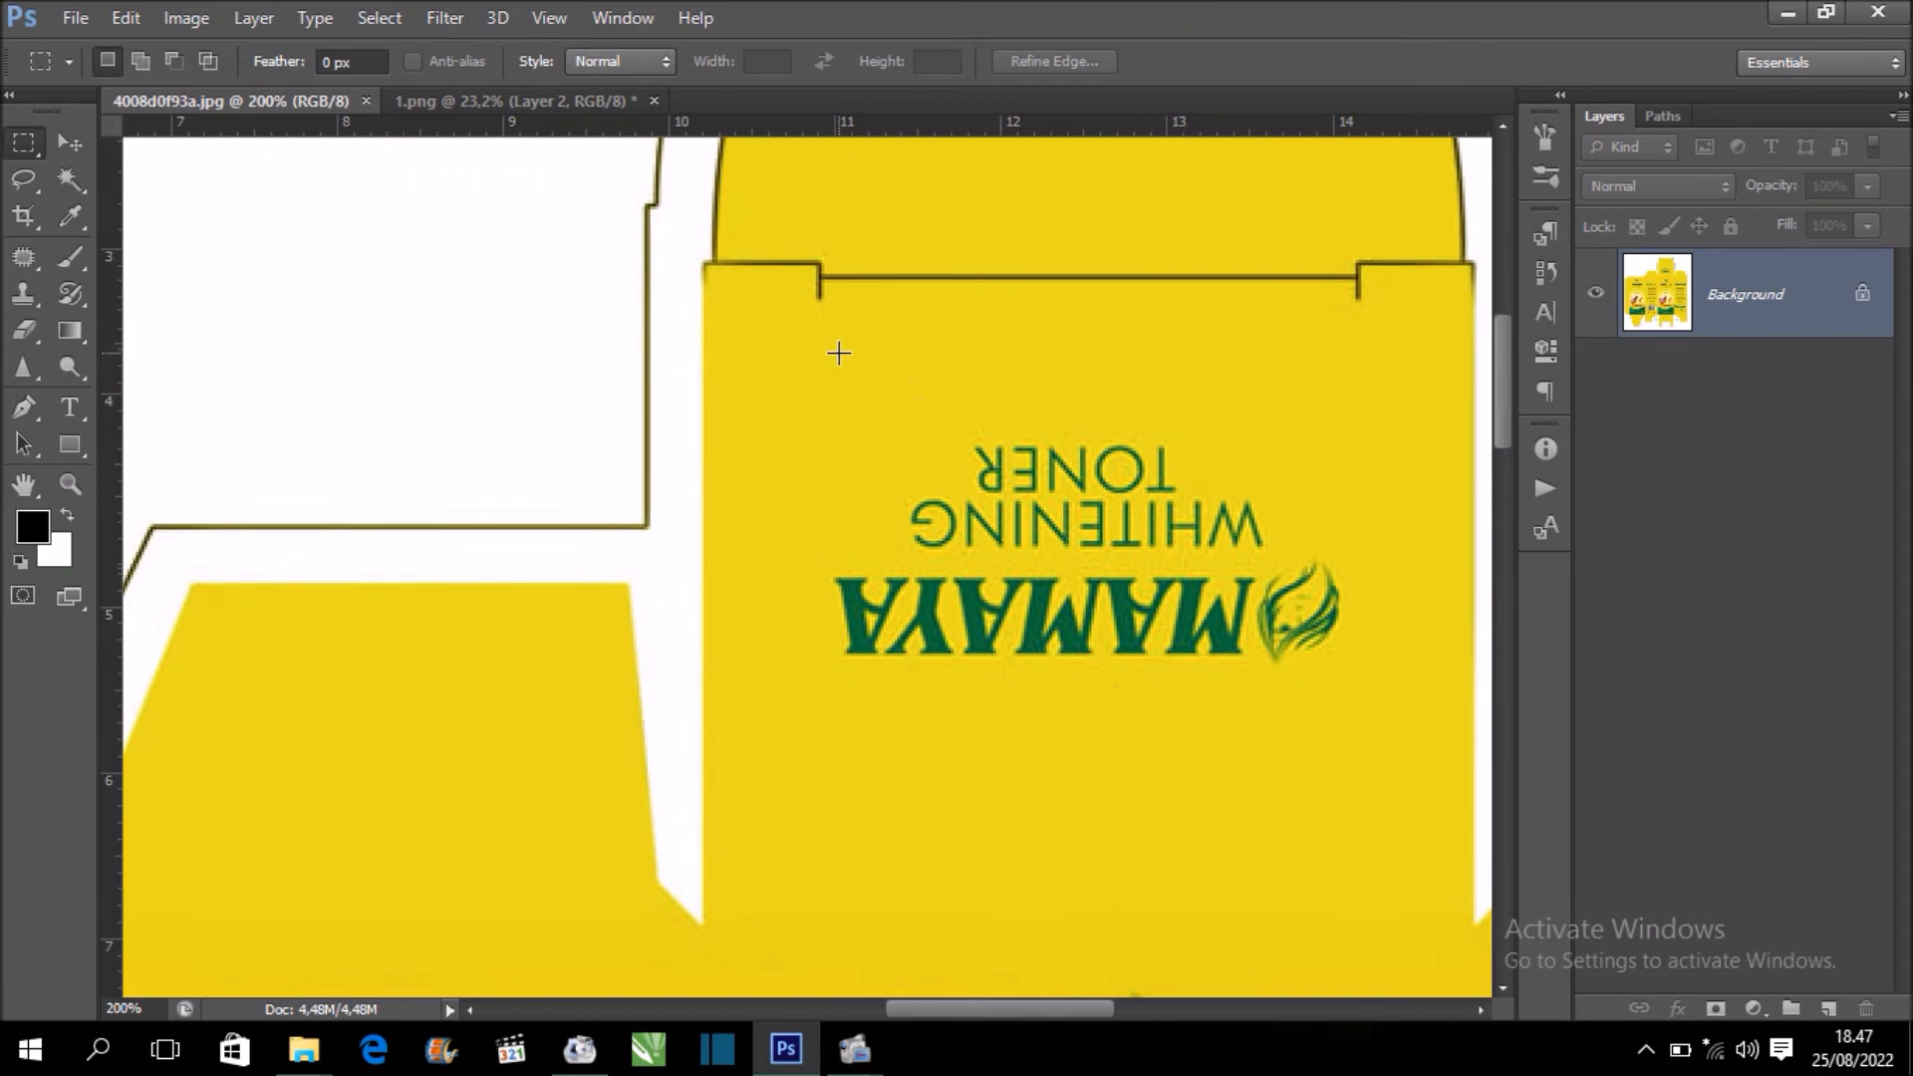
{"action": "key", "text": "ctrl+minus"}
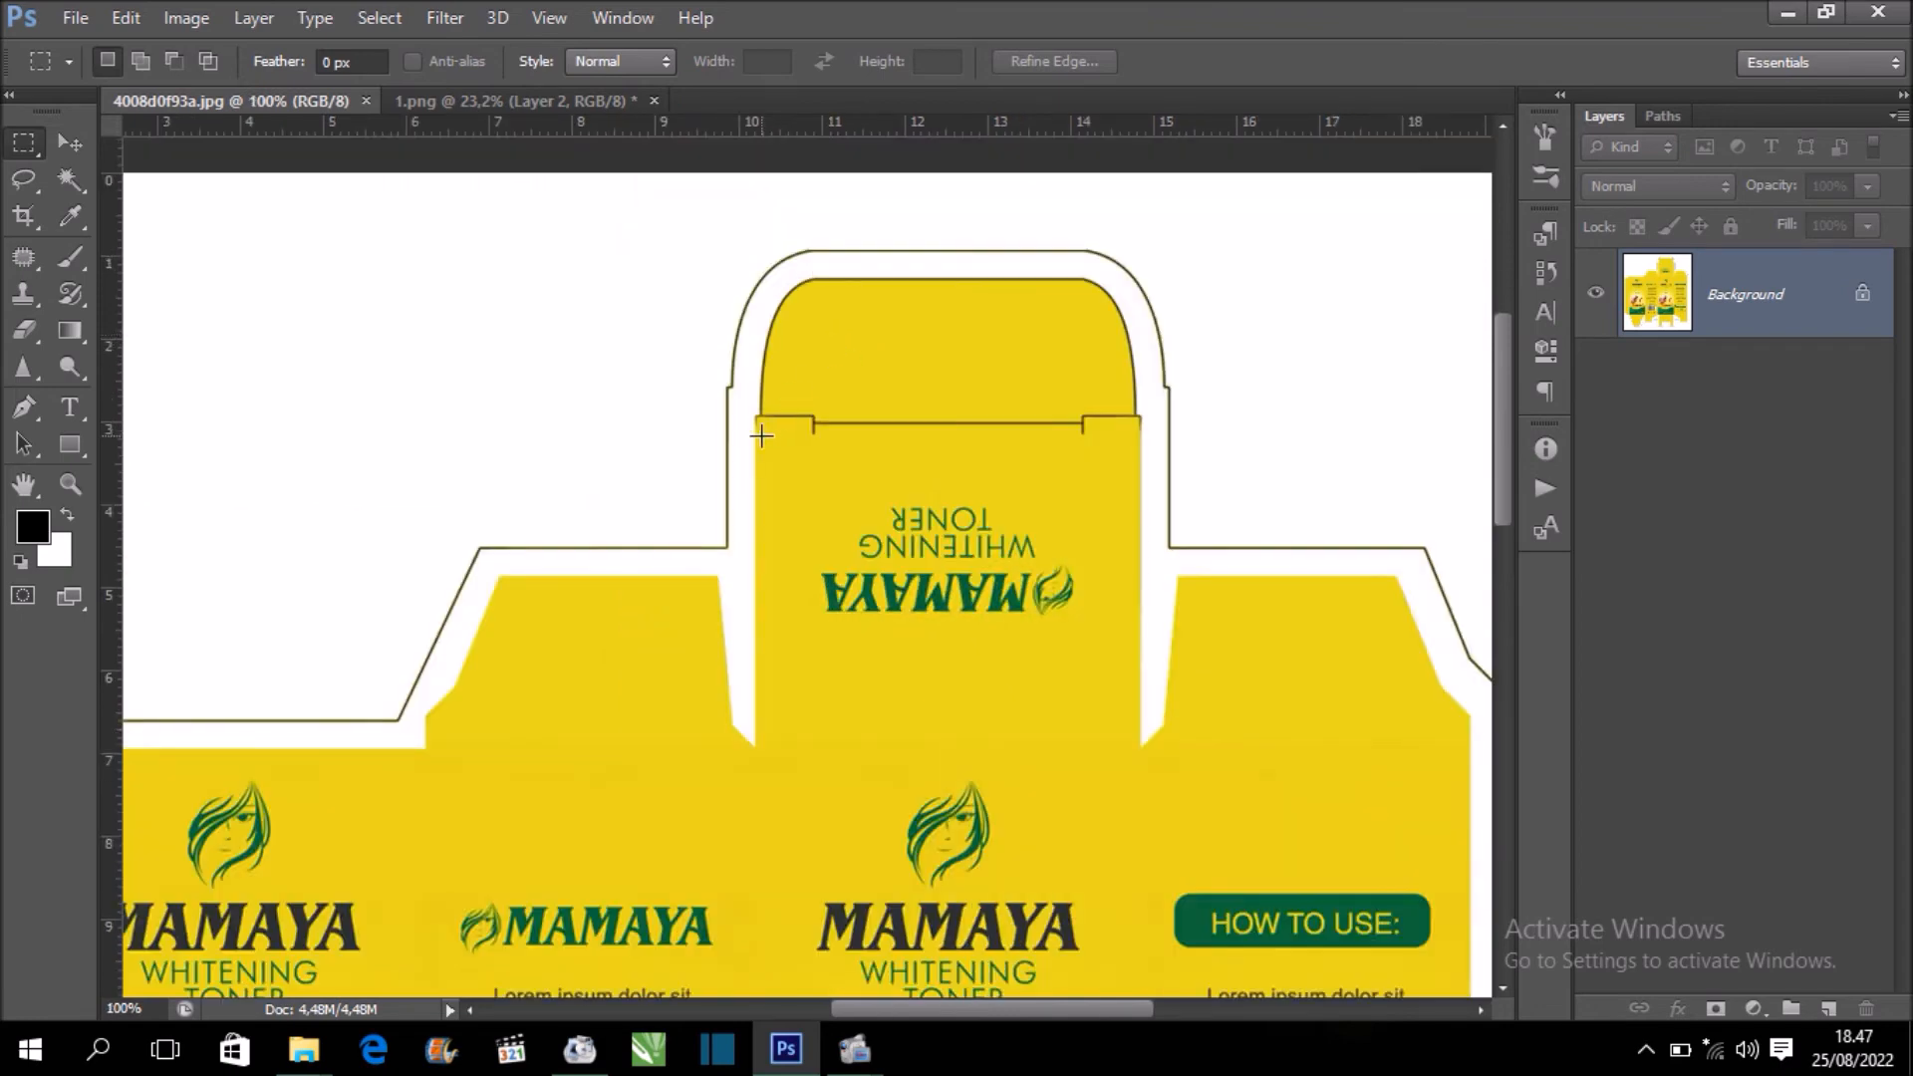
{"action": "left_click_drag", "start_coordinate": [757, 440], "coordinate": [1141, 741]}
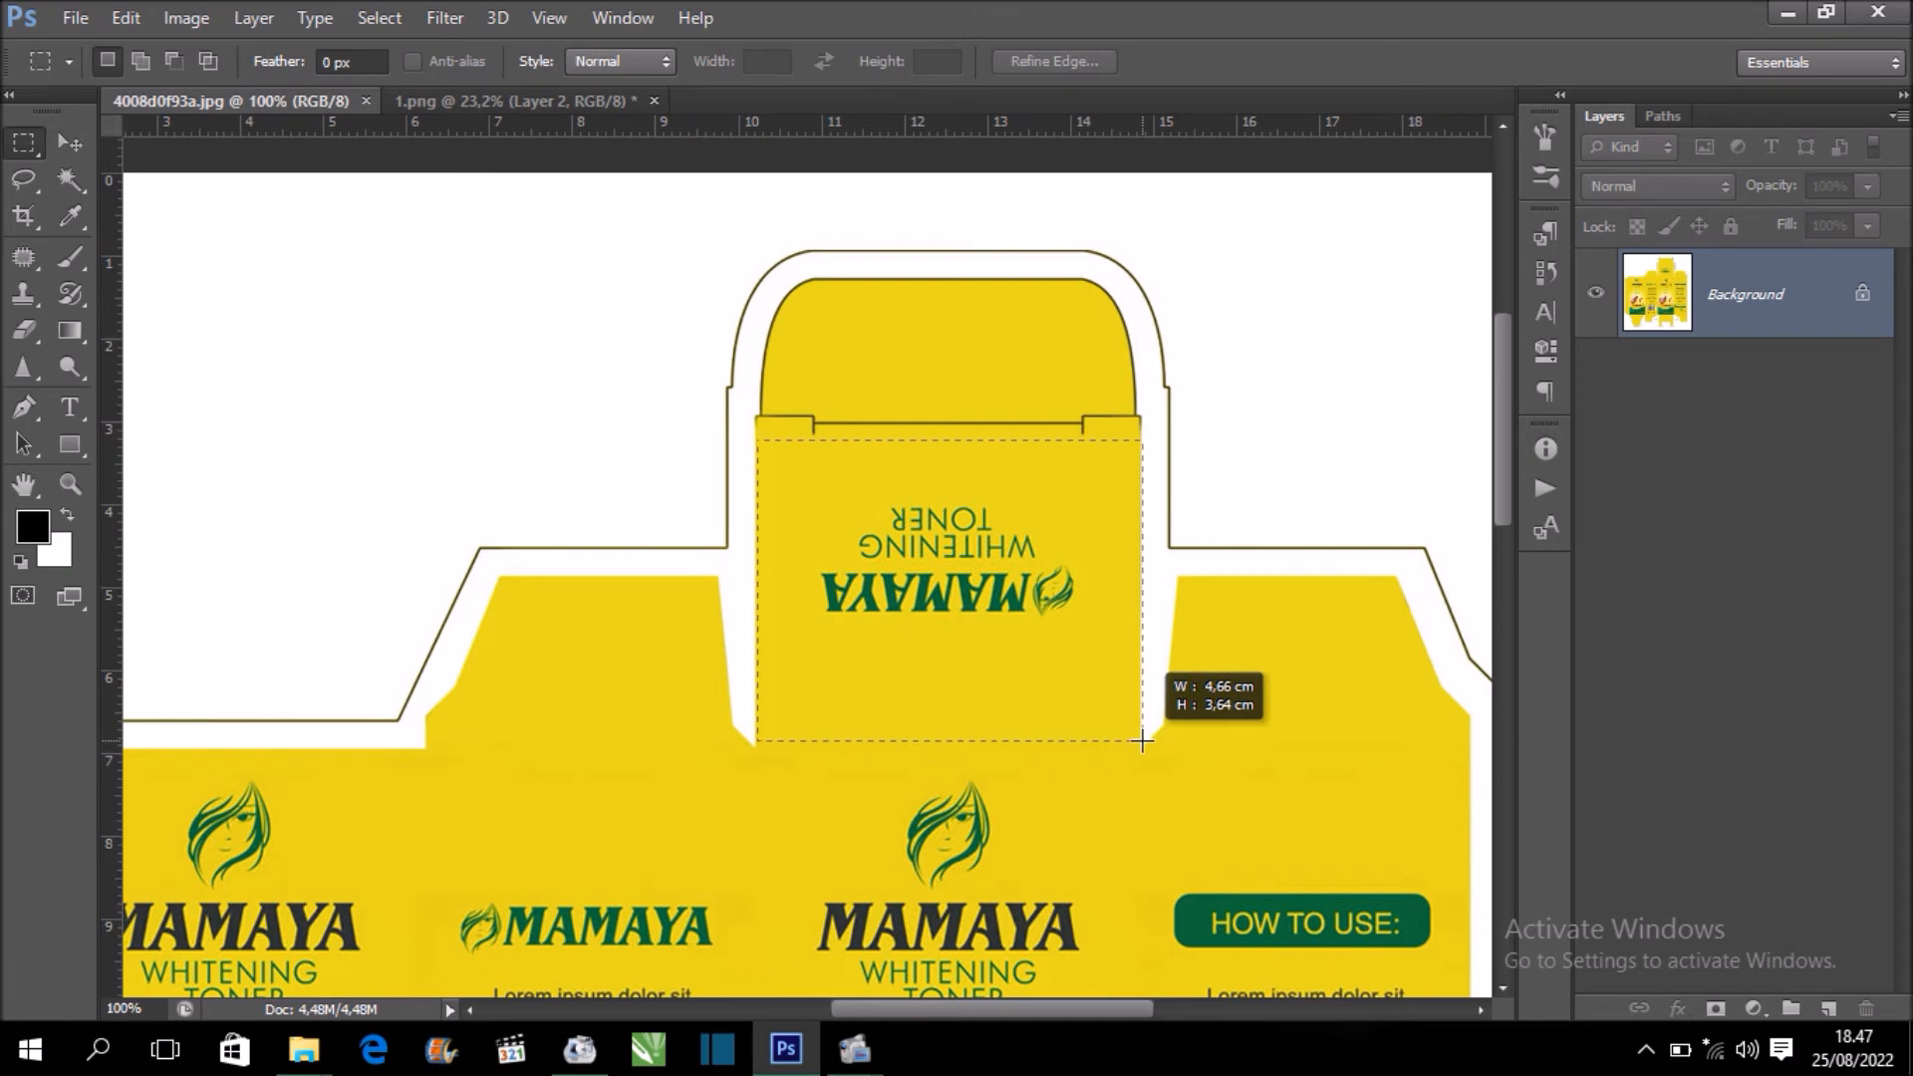
{"action": "left_click_drag", "start_coordinate": [1142, 741], "coordinate": [1141, 741]}
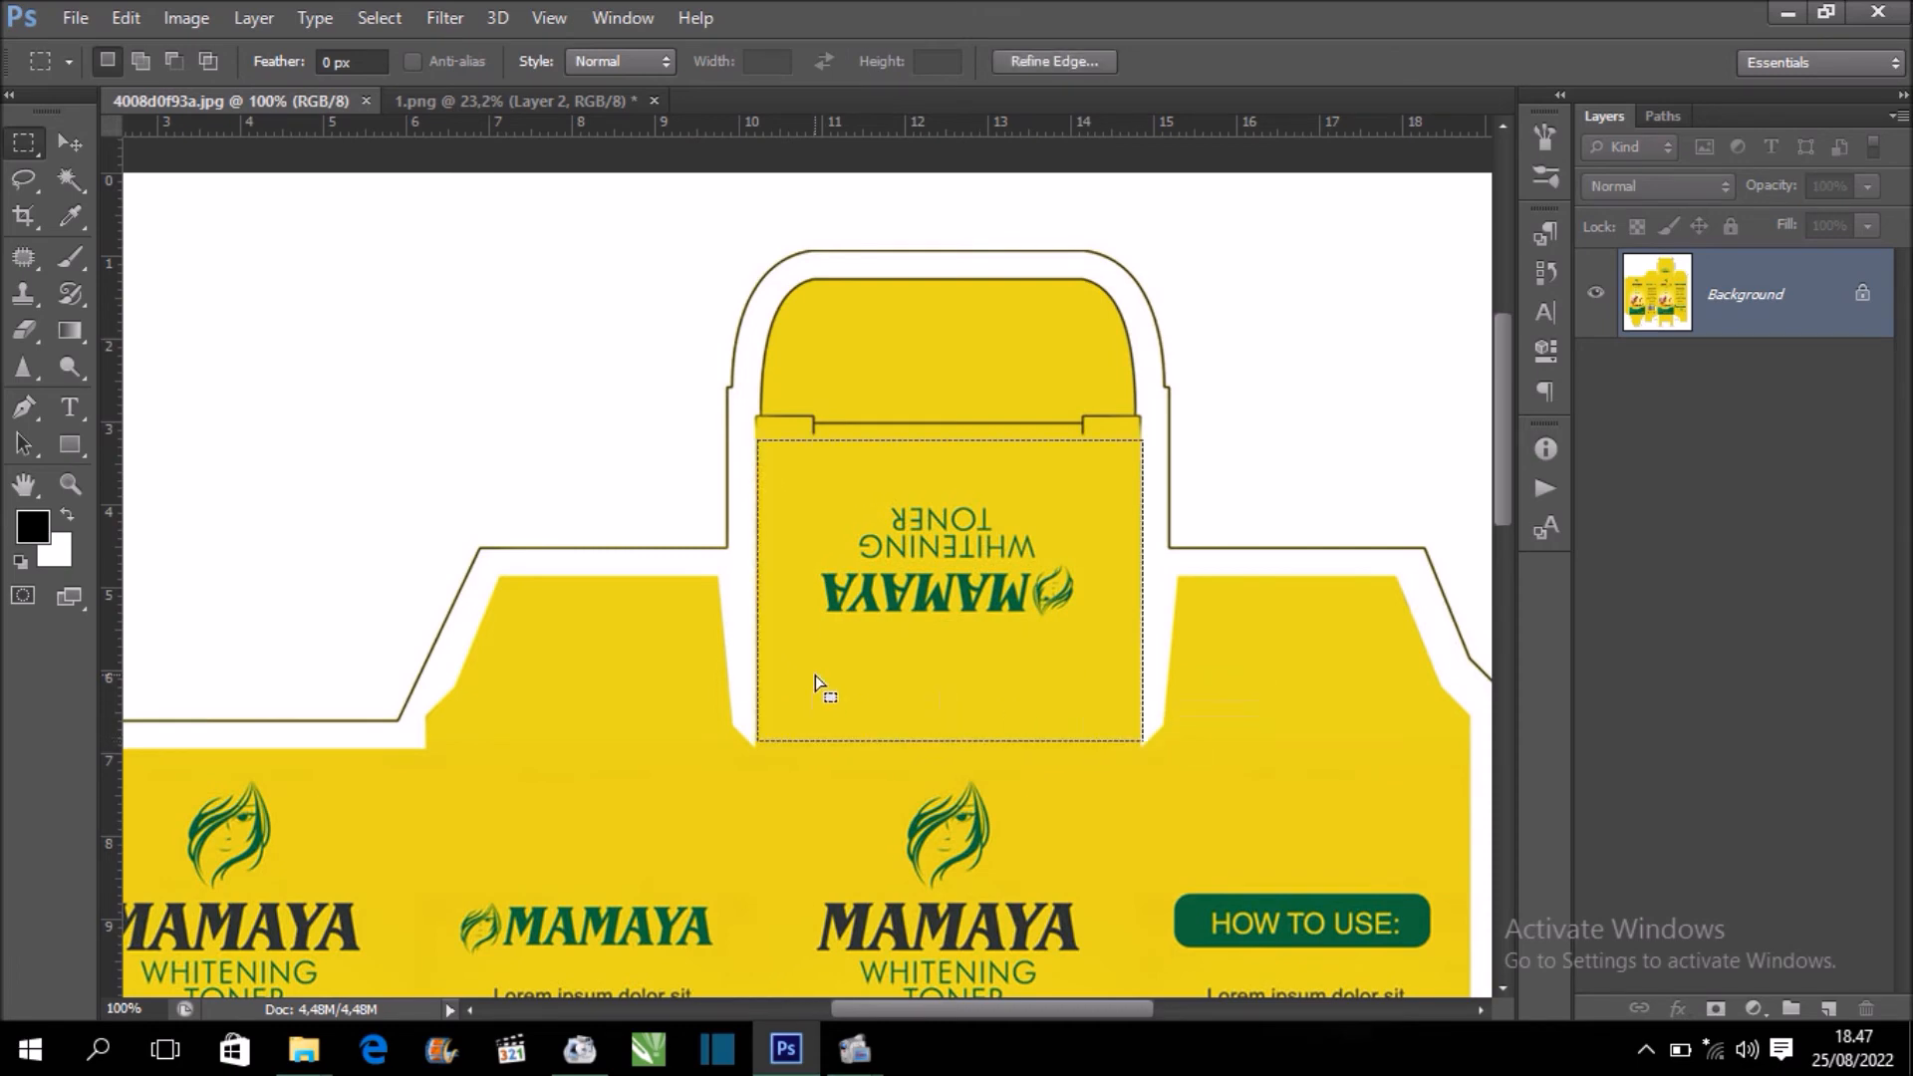
{"action": "key", "text": "Left"}
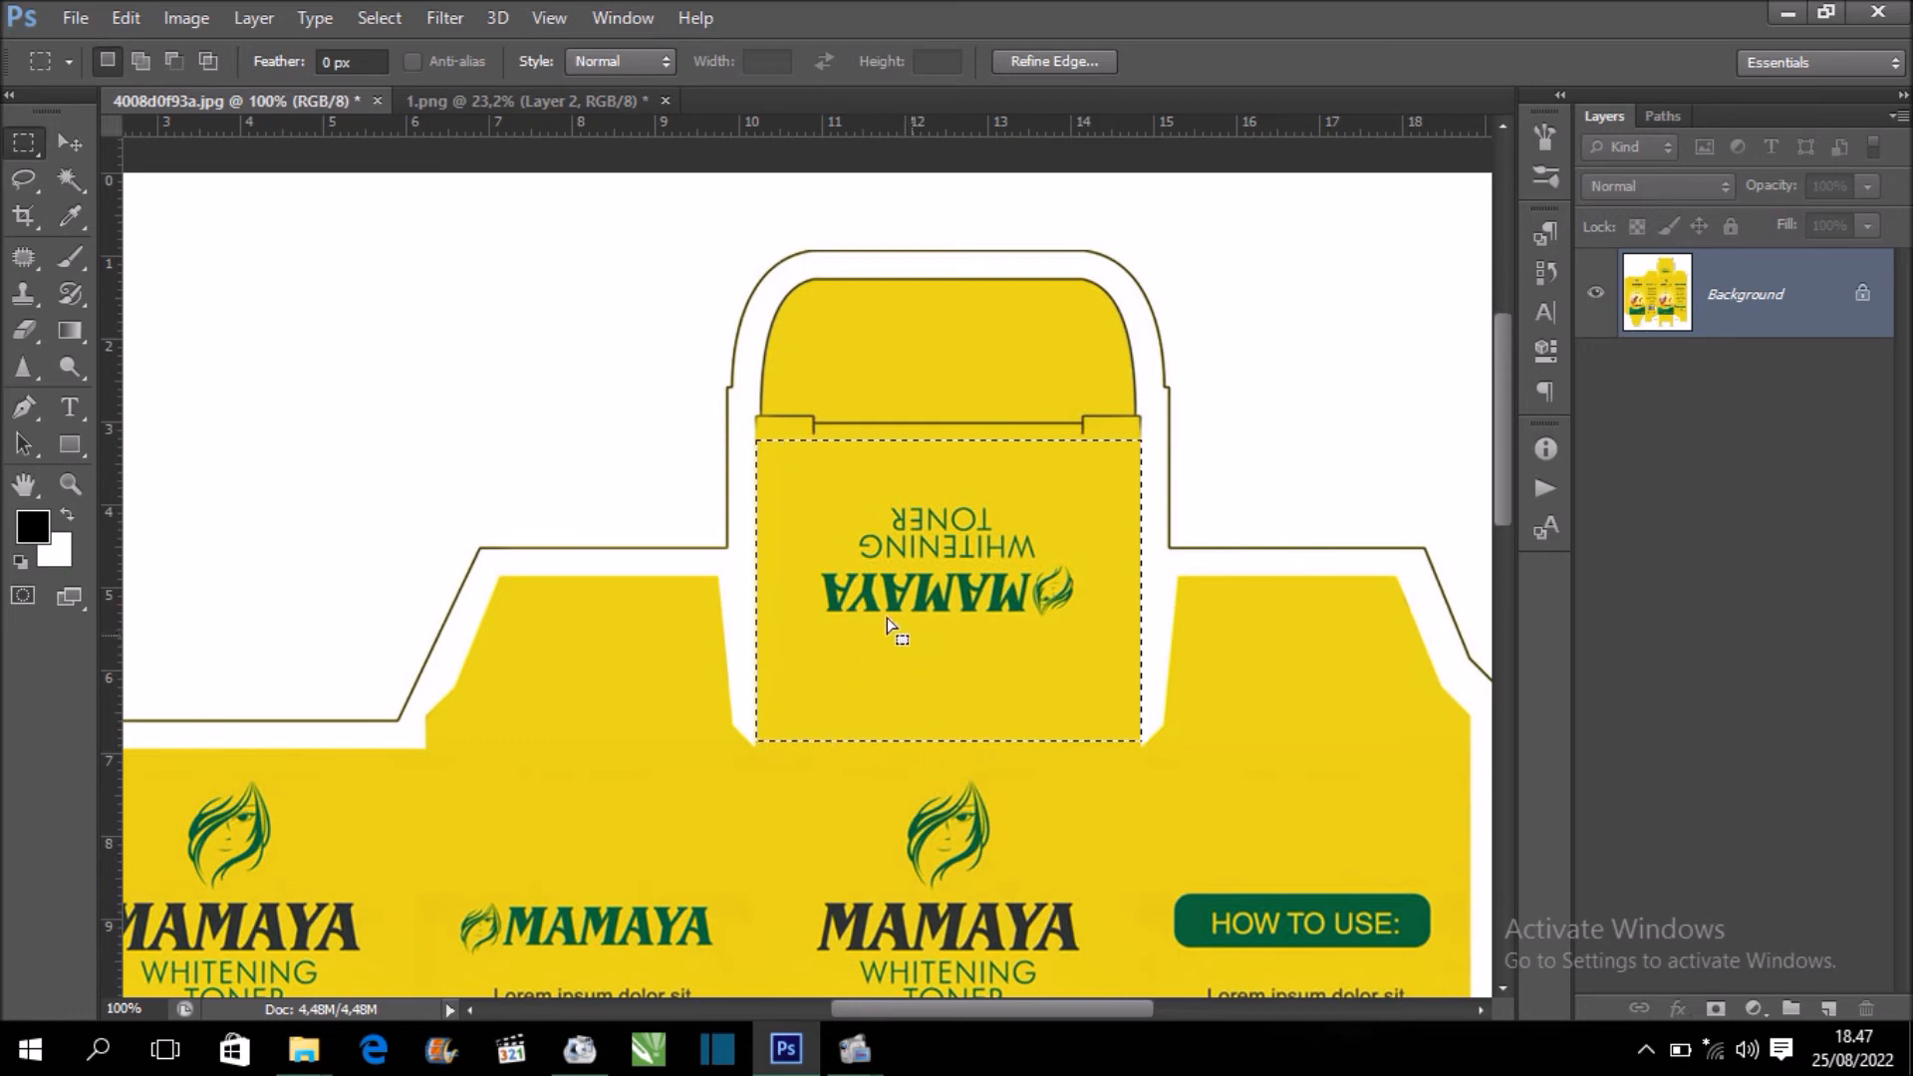
Move the selected lid artwork into the 1.png document and place it over the left part of the box's top face
{"action": "left_click", "coordinate": [67, 144]}
{"action": "left_click_drag", "start_coordinate": [999, 543], "coordinate": [864, 290]}
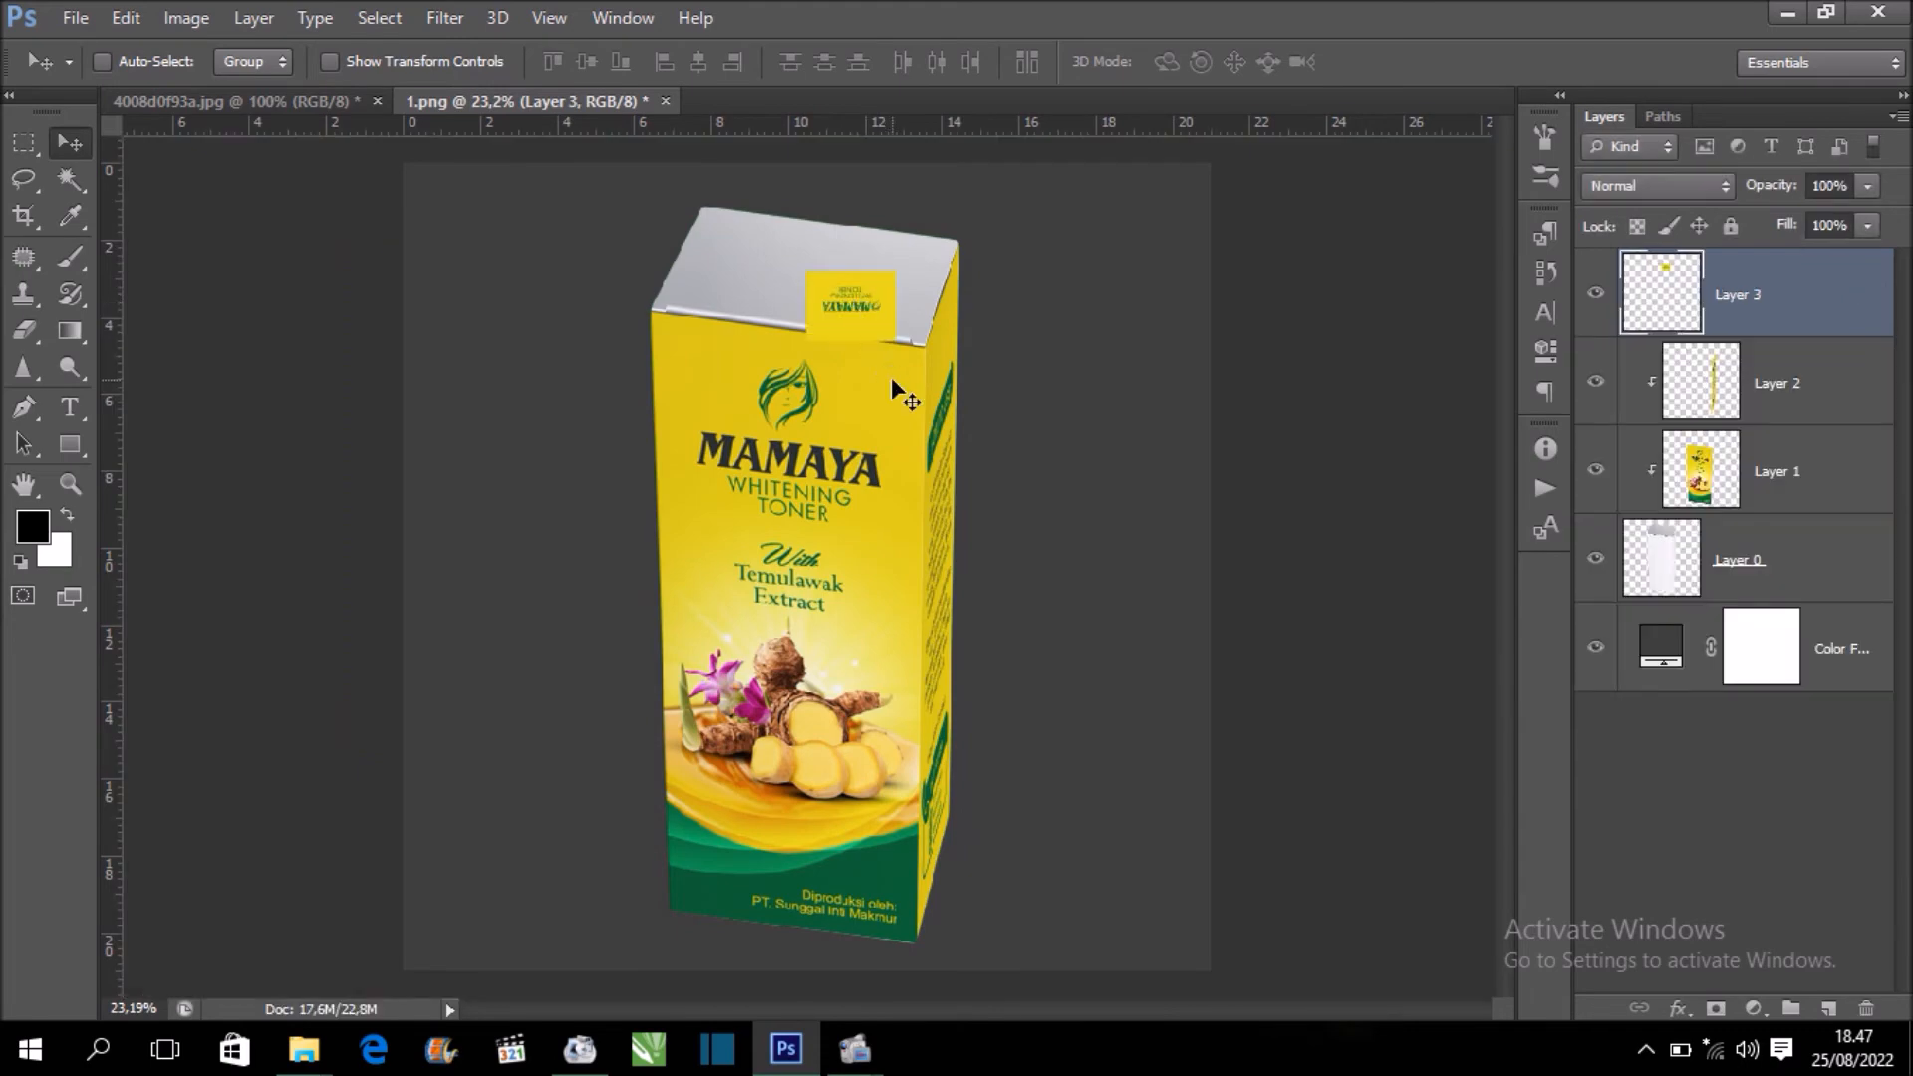
{"action": "scroll", "coordinate": [891, 376], "scroll_direction": "up", "scroll_amount": 2}
{"action": "left_click_drag", "start_coordinate": [945, 277], "coordinate": [1144, 597]}
{"action": "left_click_drag", "start_coordinate": [1065, 498], "coordinate": [904, 446]}
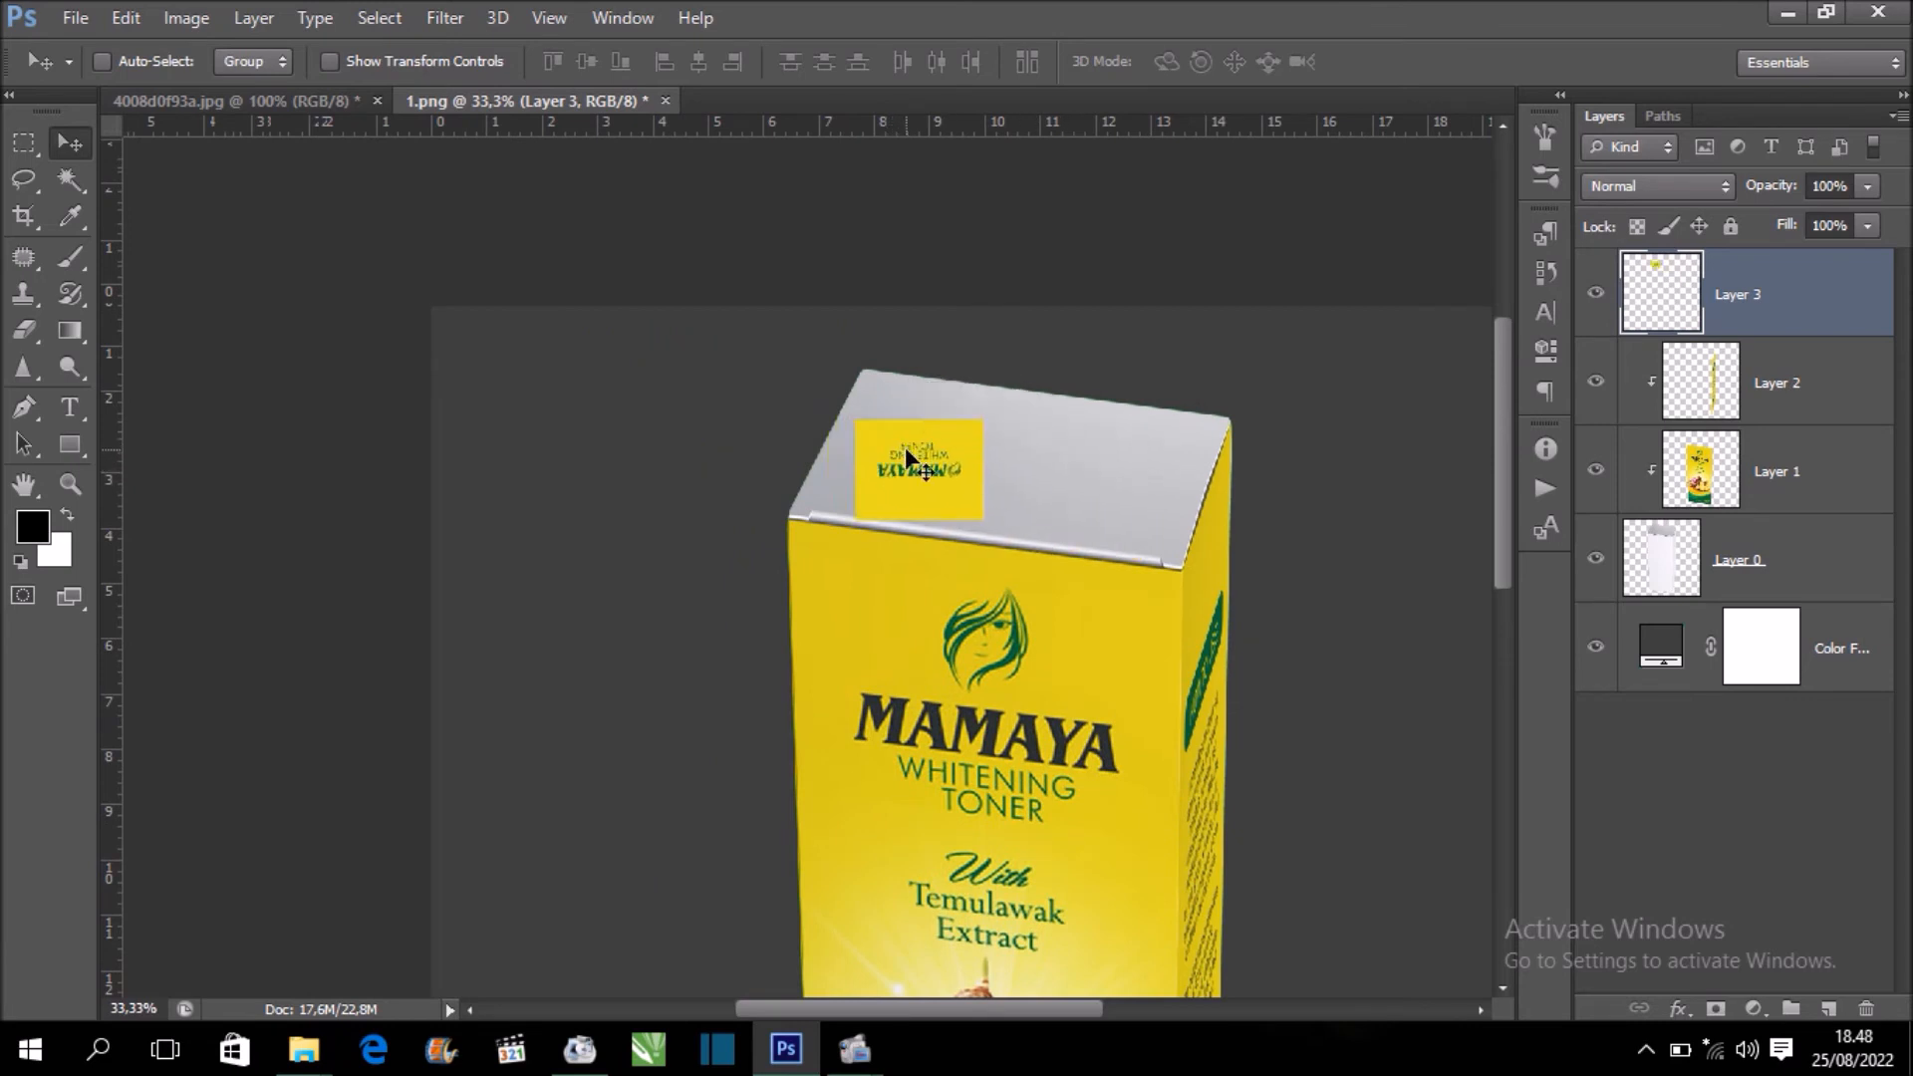
Rotate the lid artwork 180°, scale it to about 165%, and tilt it about 22° to follow the lid's left edge
{"action": "key", "text": "ctrl+t"}
{"action": "right_click", "coordinate": [961, 472]}
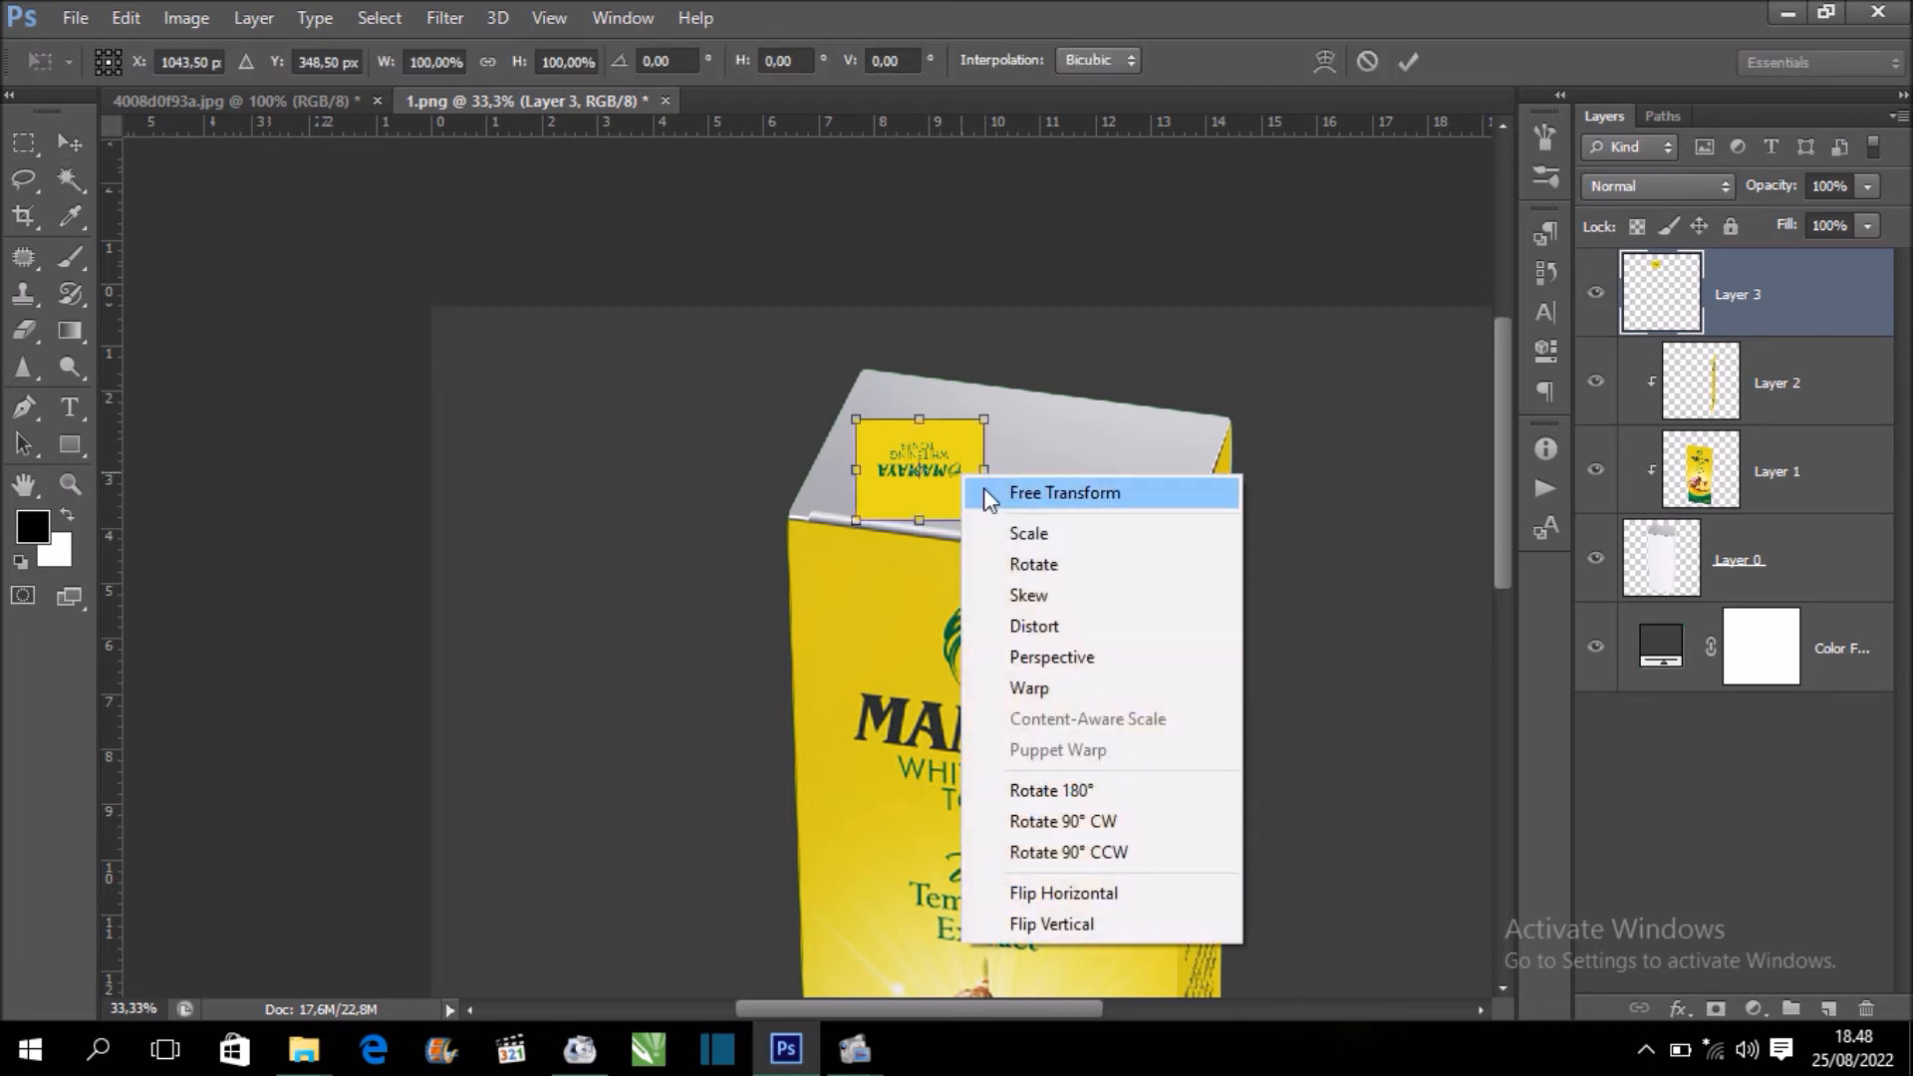
{"action": "left_click", "coordinate": [1106, 781]}
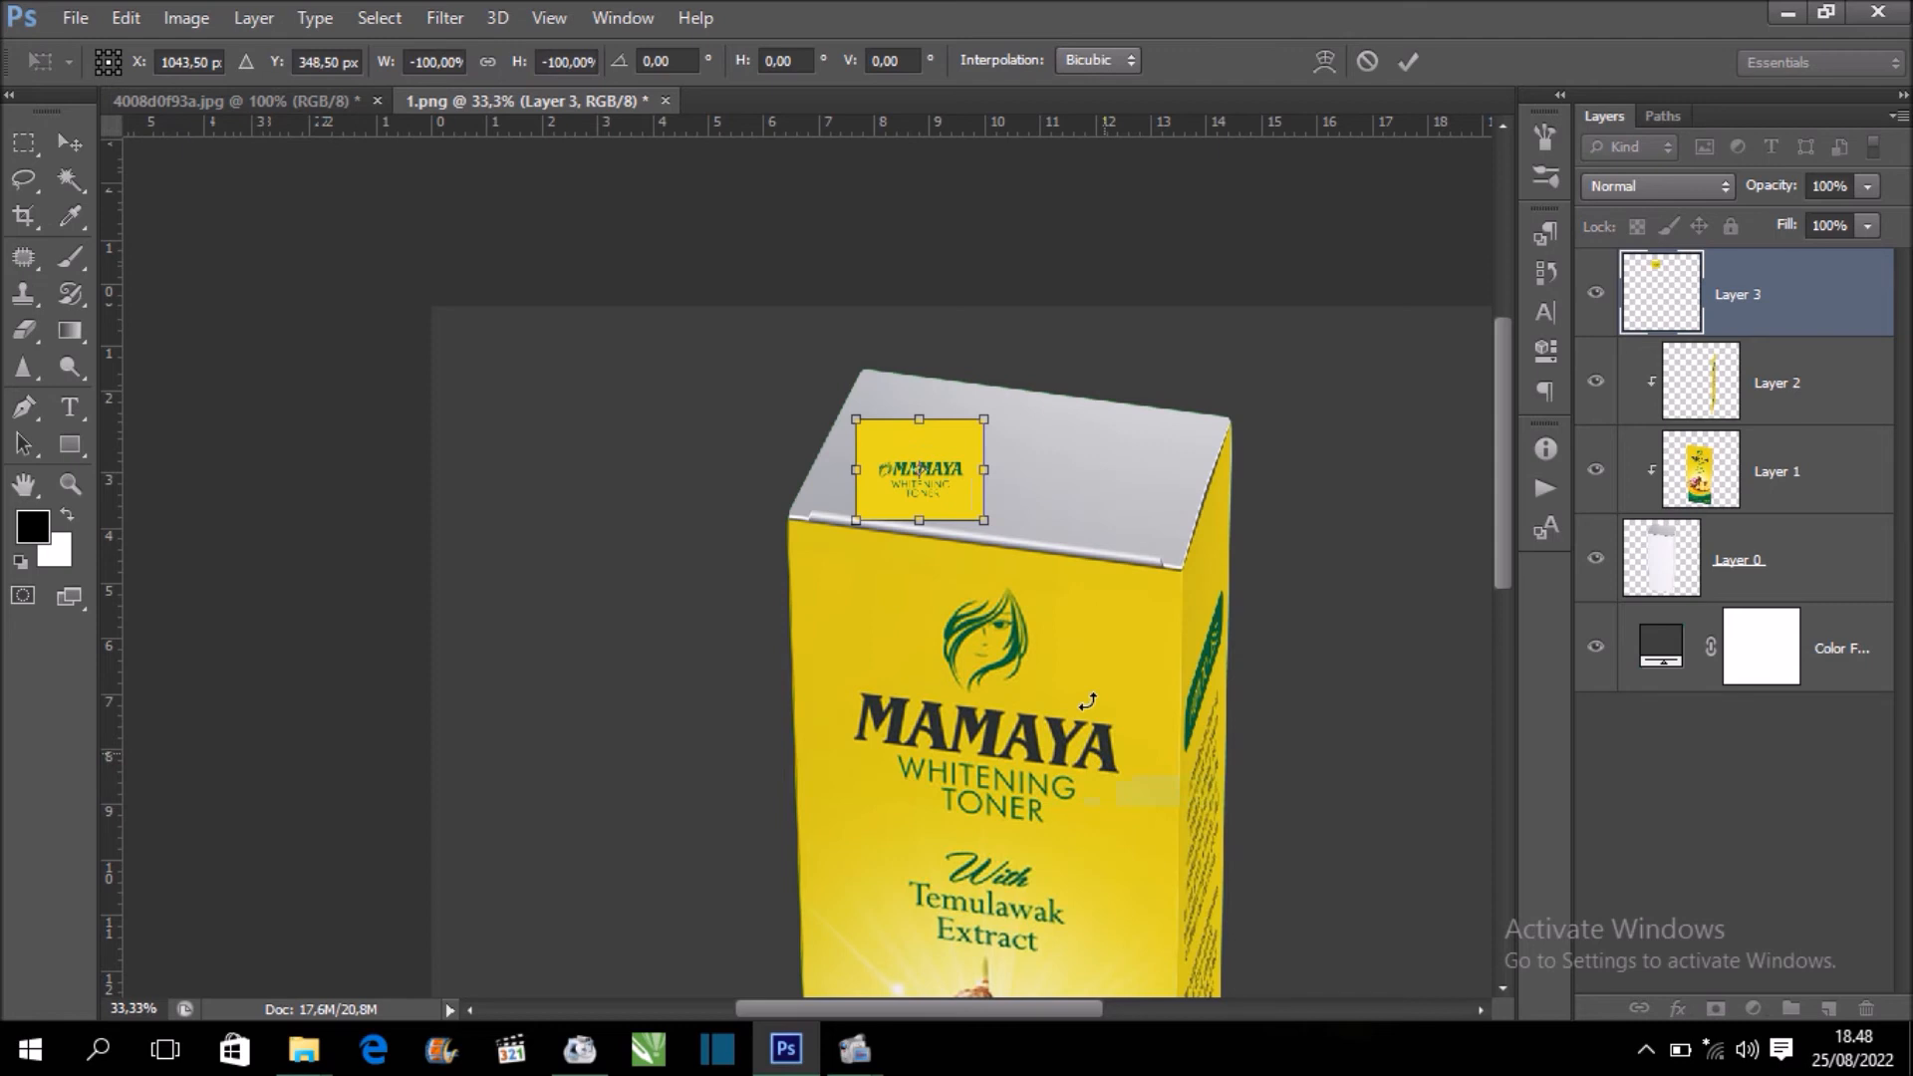
{"action": "left_click_drag", "start_coordinate": [943, 469], "coordinate": [1062, 538]}
{"action": "left_click_drag", "start_coordinate": [1104, 374], "coordinate": [1152, 430]}
{"action": "left_click_drag", "start_coordinate": [1014, 434], "coordinate": [983, 455]}
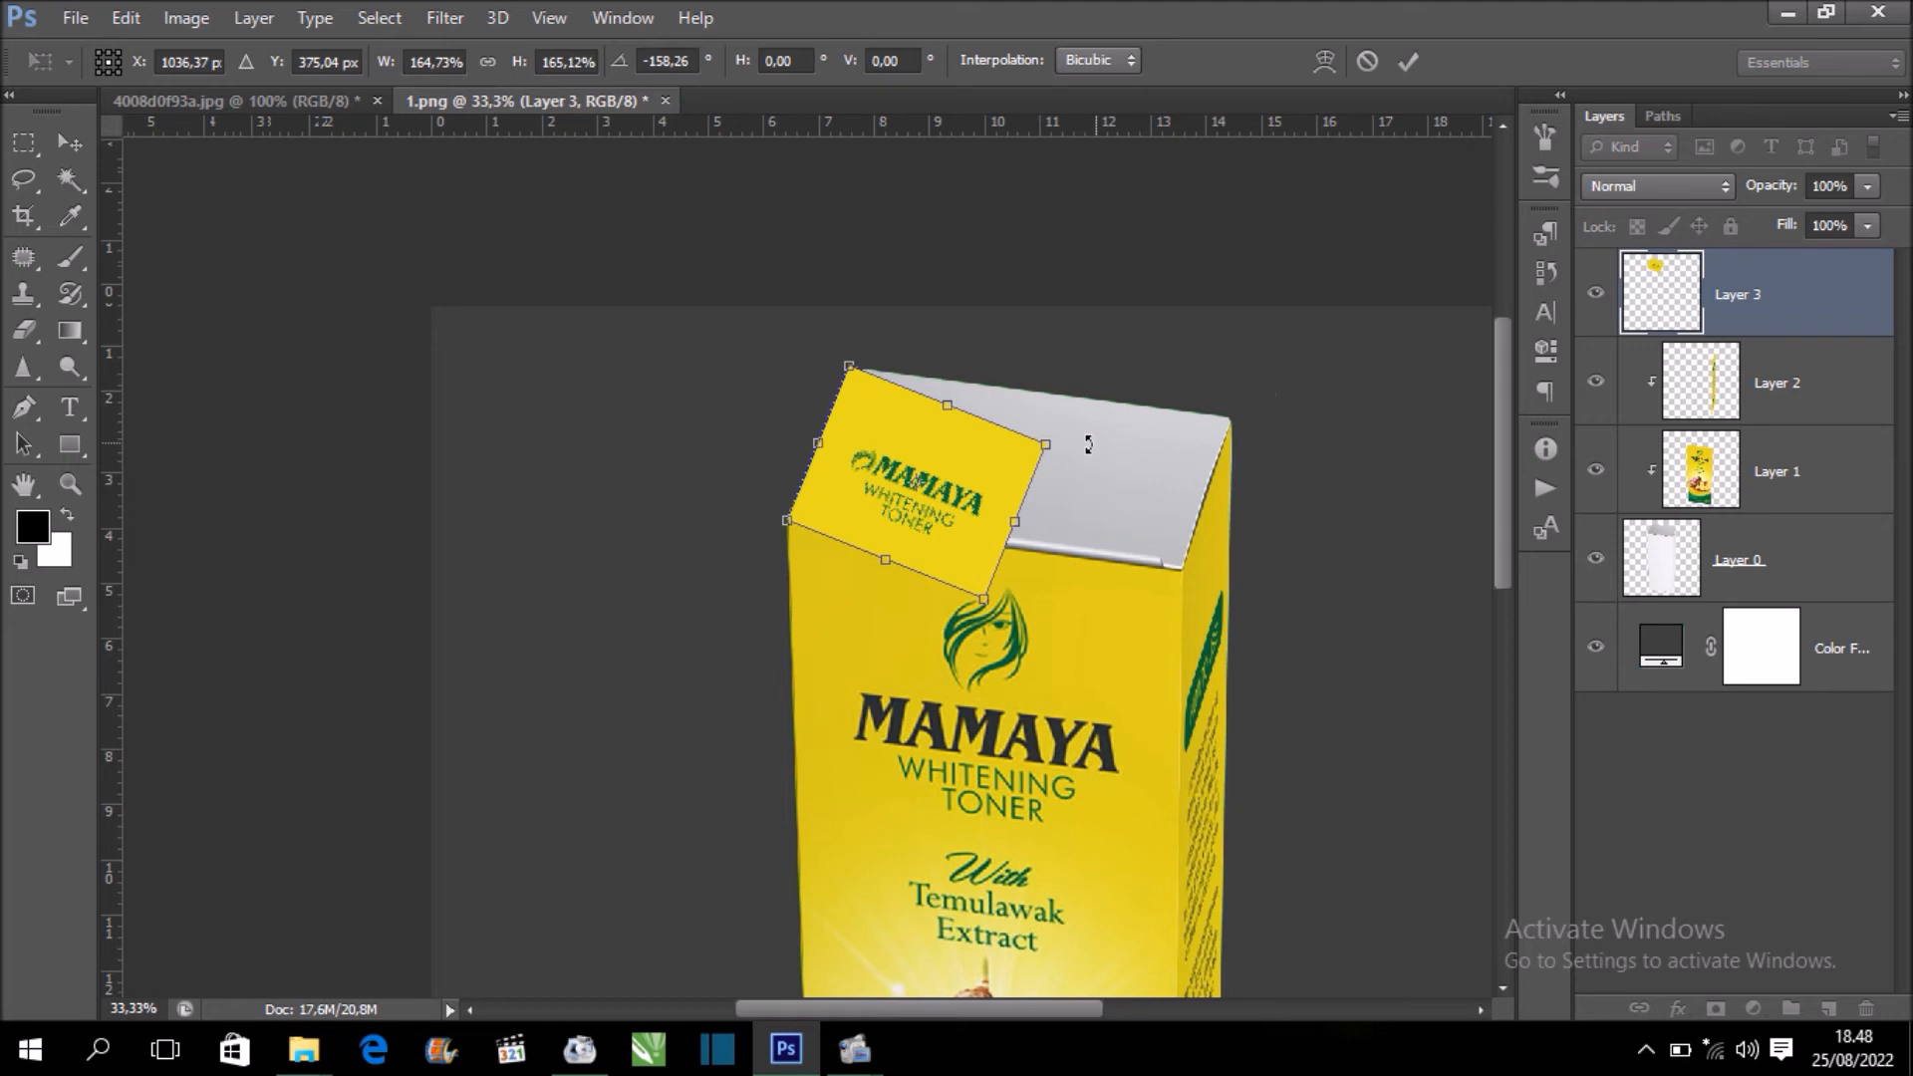
Distort the lid artwork by stretching its two right corners to the rear right and front right corners of the box top
{"action": "right_click", "coordinate": [989, 438]}
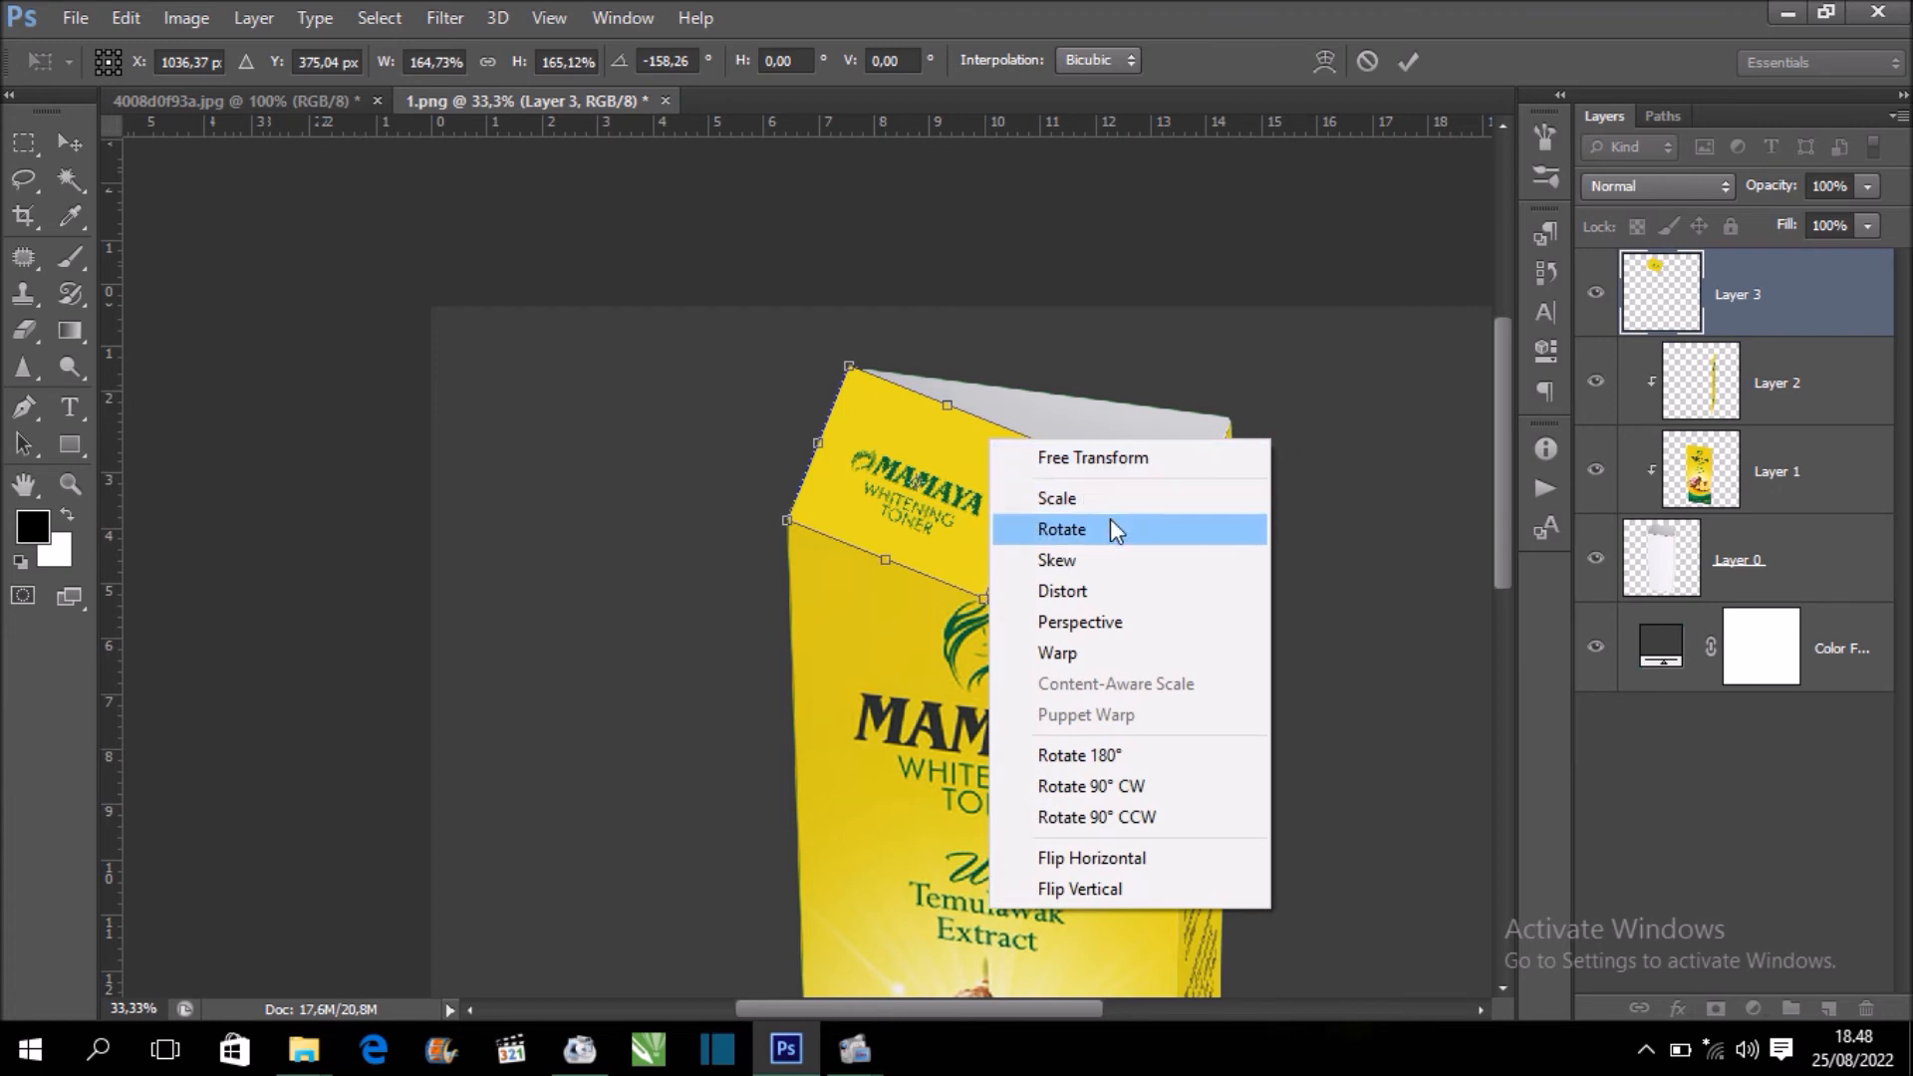
{"action": "left_click", "coordinate": [1114, 587]}
{"action": "left_click_drag", "start_coordinate": [1050, 448], "coordinate": [1226, 422]}
{"action": "left_click_drag", "start_coordinate": [984, 597], "coordinate": [1188, 568]}
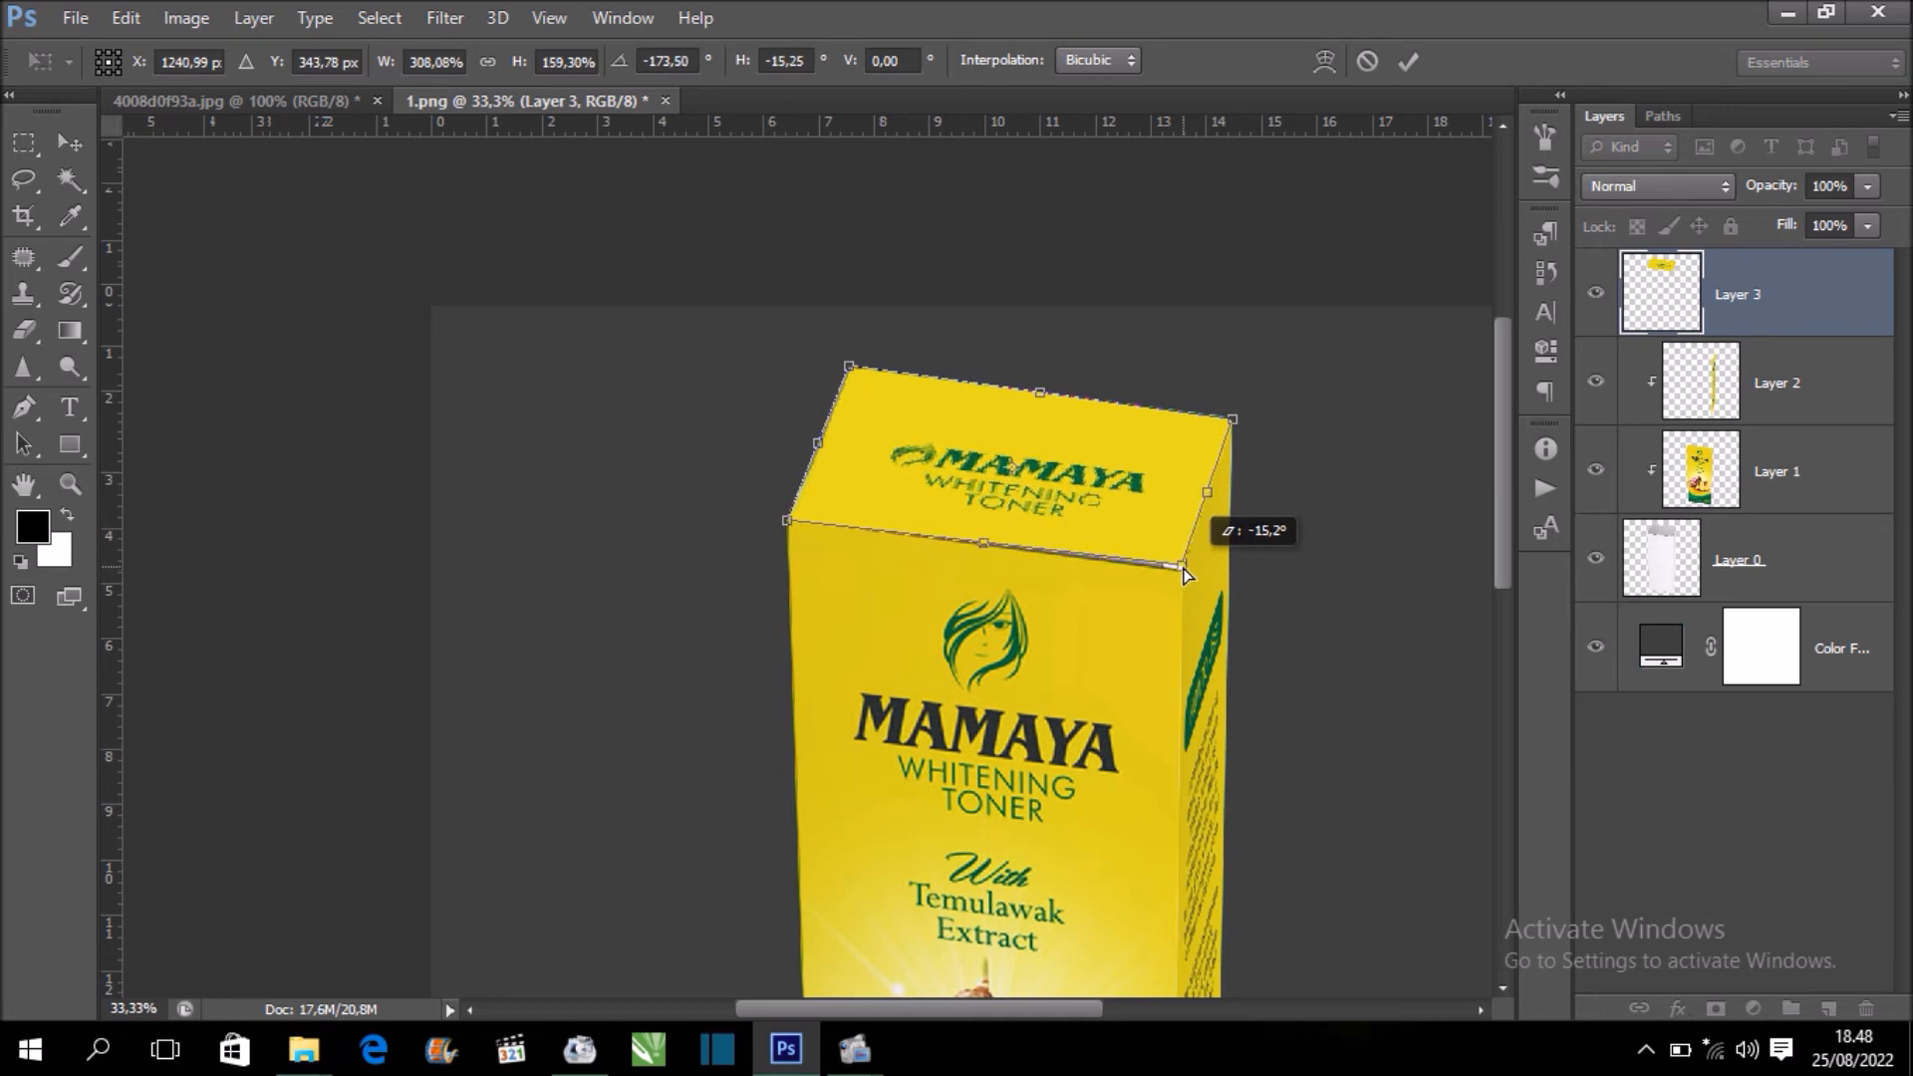
{"action": "left_click_drag", "start_coordinate": [1177, 567], "coordinate": [1174, 572]}
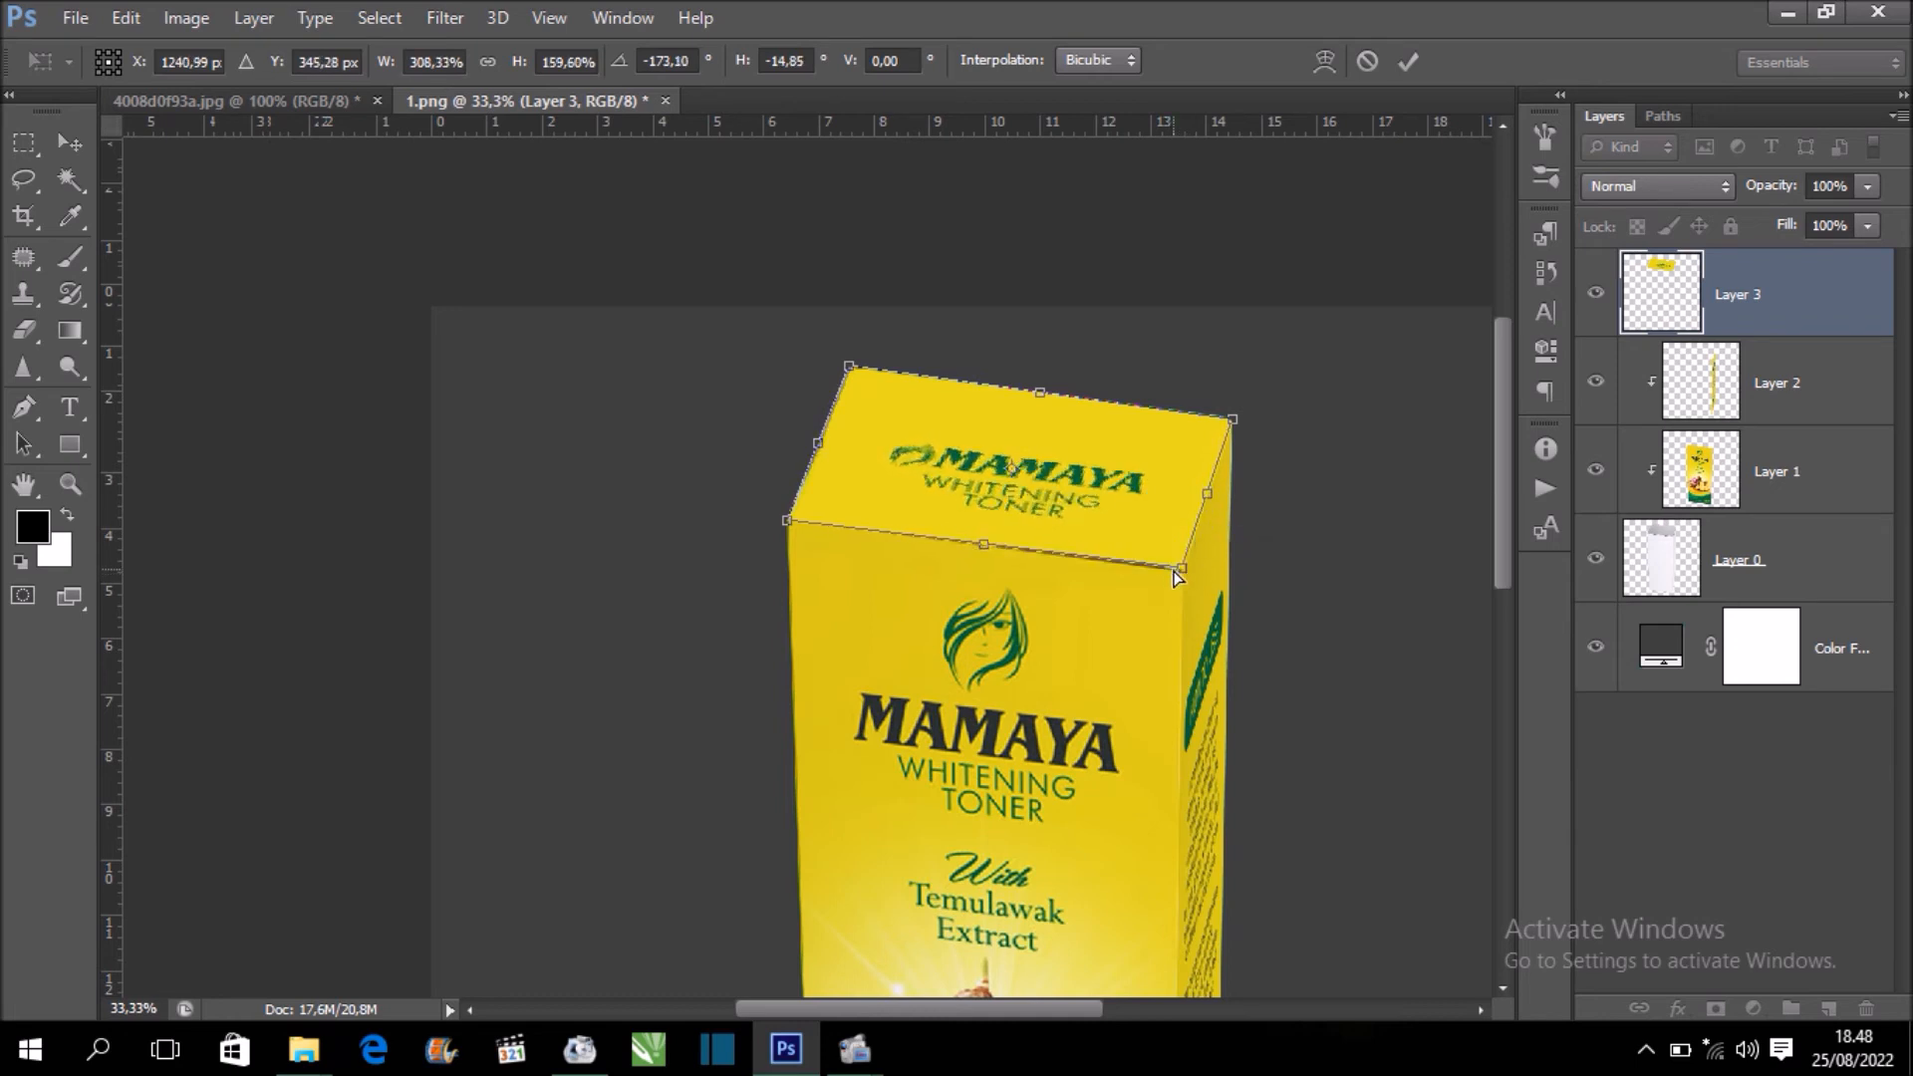
Refine the lid artwork's front right, rear left and front left corners at close range against the box top's edges
{"action": "key", "text": "ctrl+plus"}
{"action": "key", "text": "ctrl+plus"}
{"action": "key", "text": "ctrl+plus"}
{"action": "left_click_drag", "start_coordinate": [1239, 482], "coordinate": [614, 614]}
{"action": "left_click_drag", "start_coordinate": [1341, 694], "coordinate": [1343, 703]}
{"action": "left_click_drag", "start_coordinate": [632, 288], "coordinate": [944, 609]}
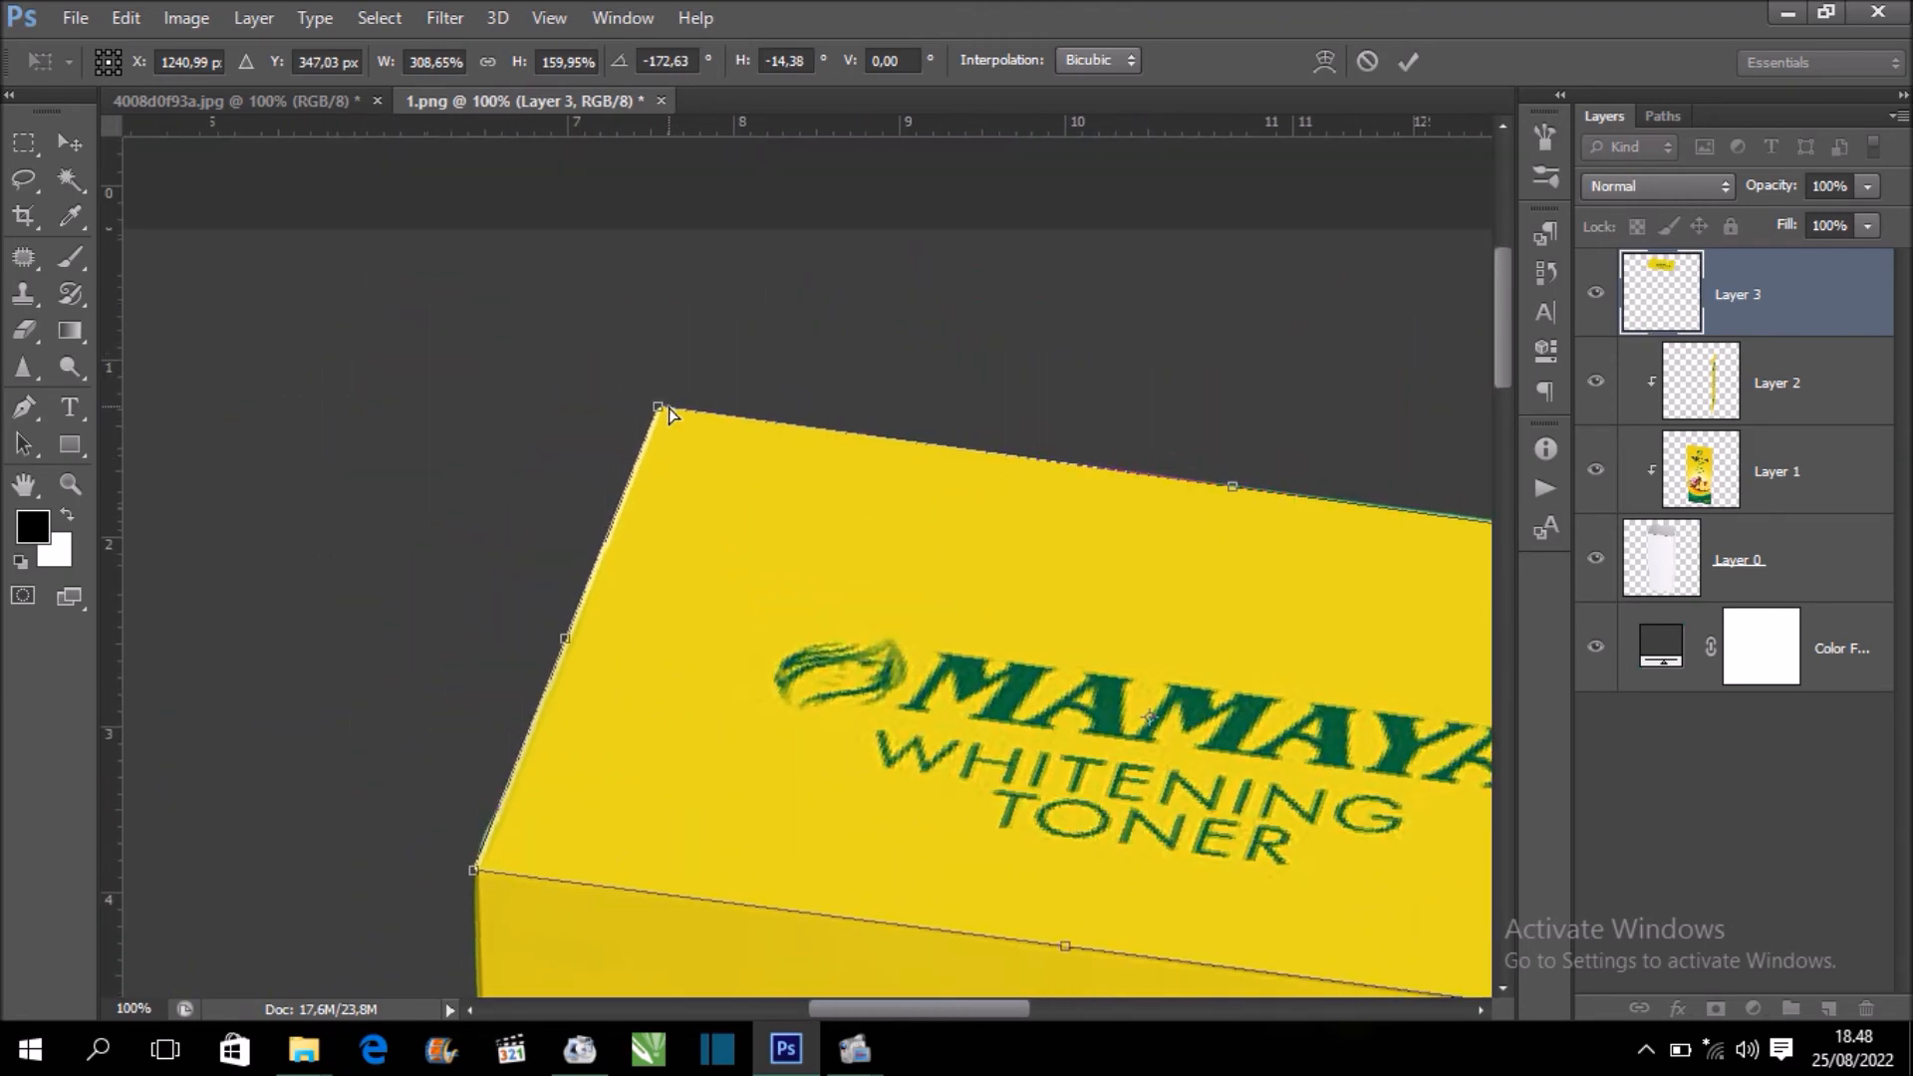
{"action": "left_click_drag", "start_coordinate": [656, 414], "coordinate": [694, 419]}
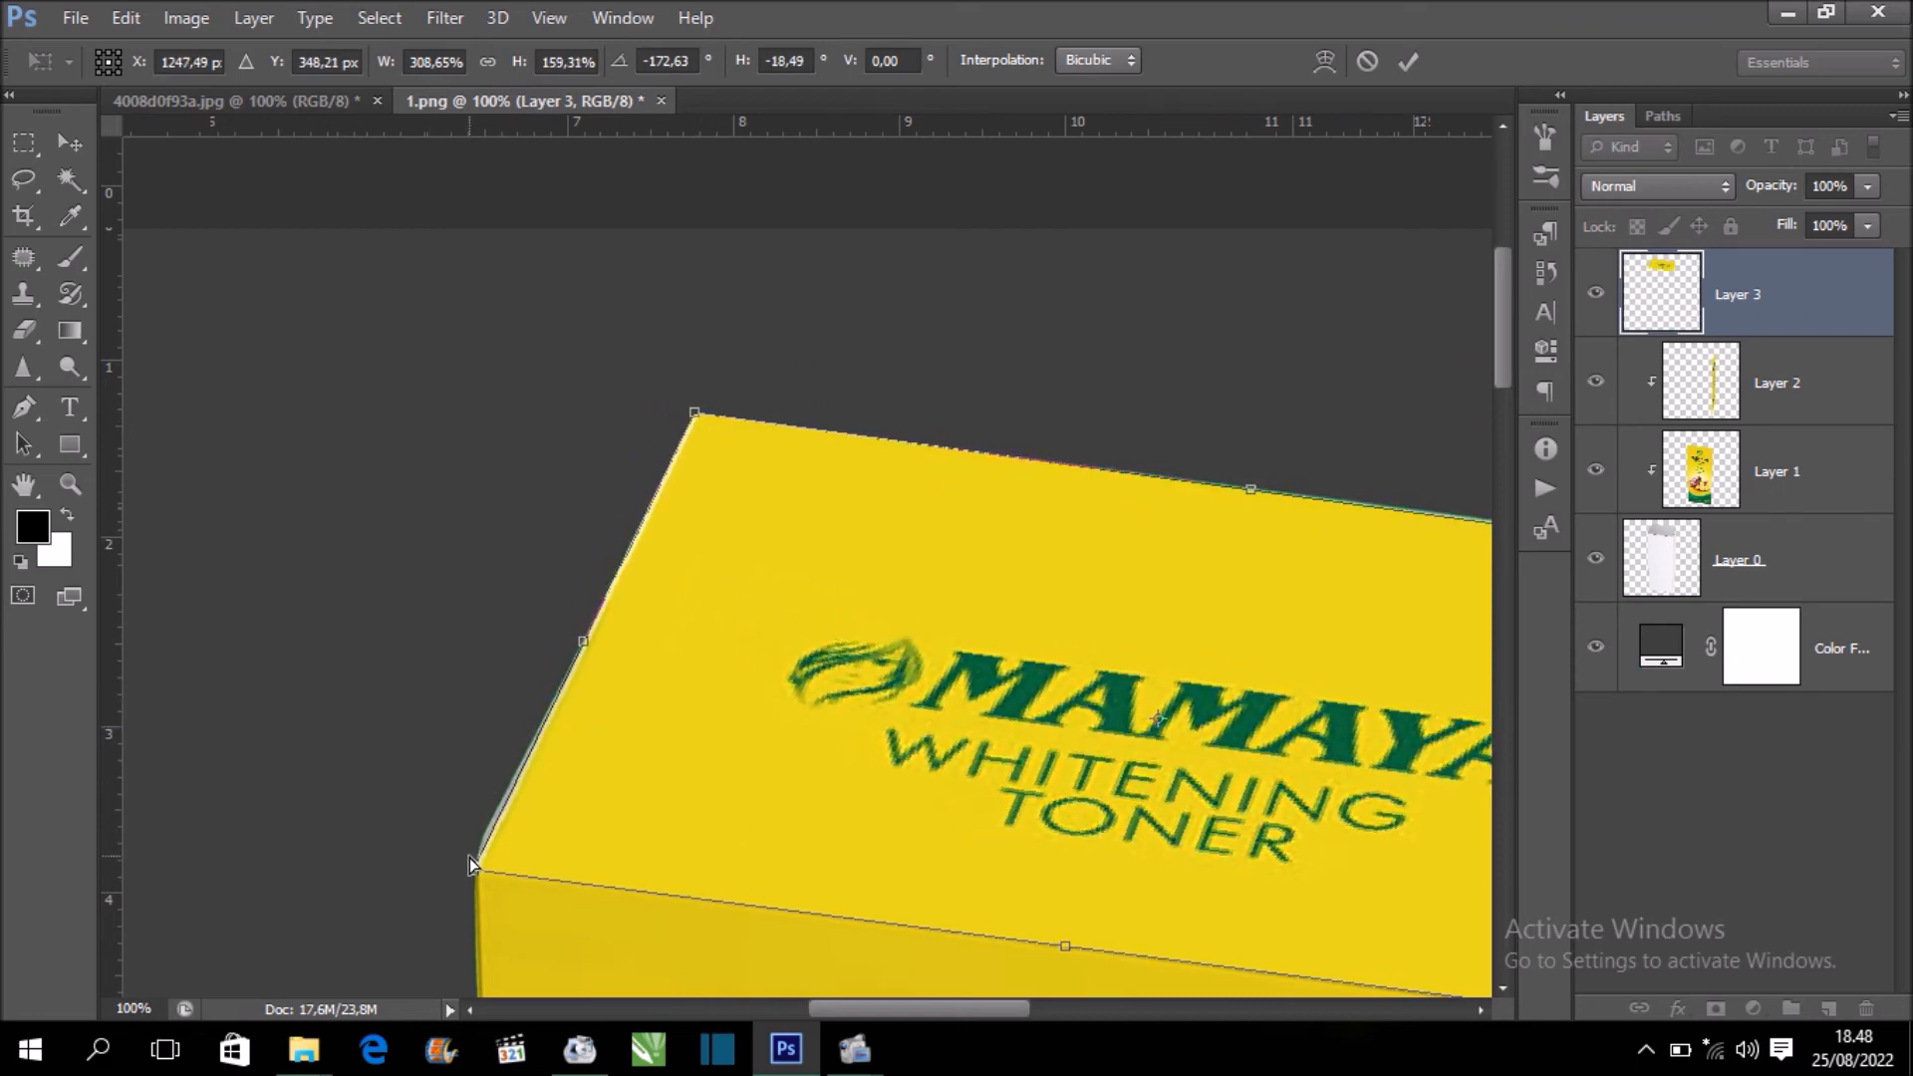
{"action": "left_click_drag", "start_coordinate": [476, 879], "coordinate": [462, 878]}
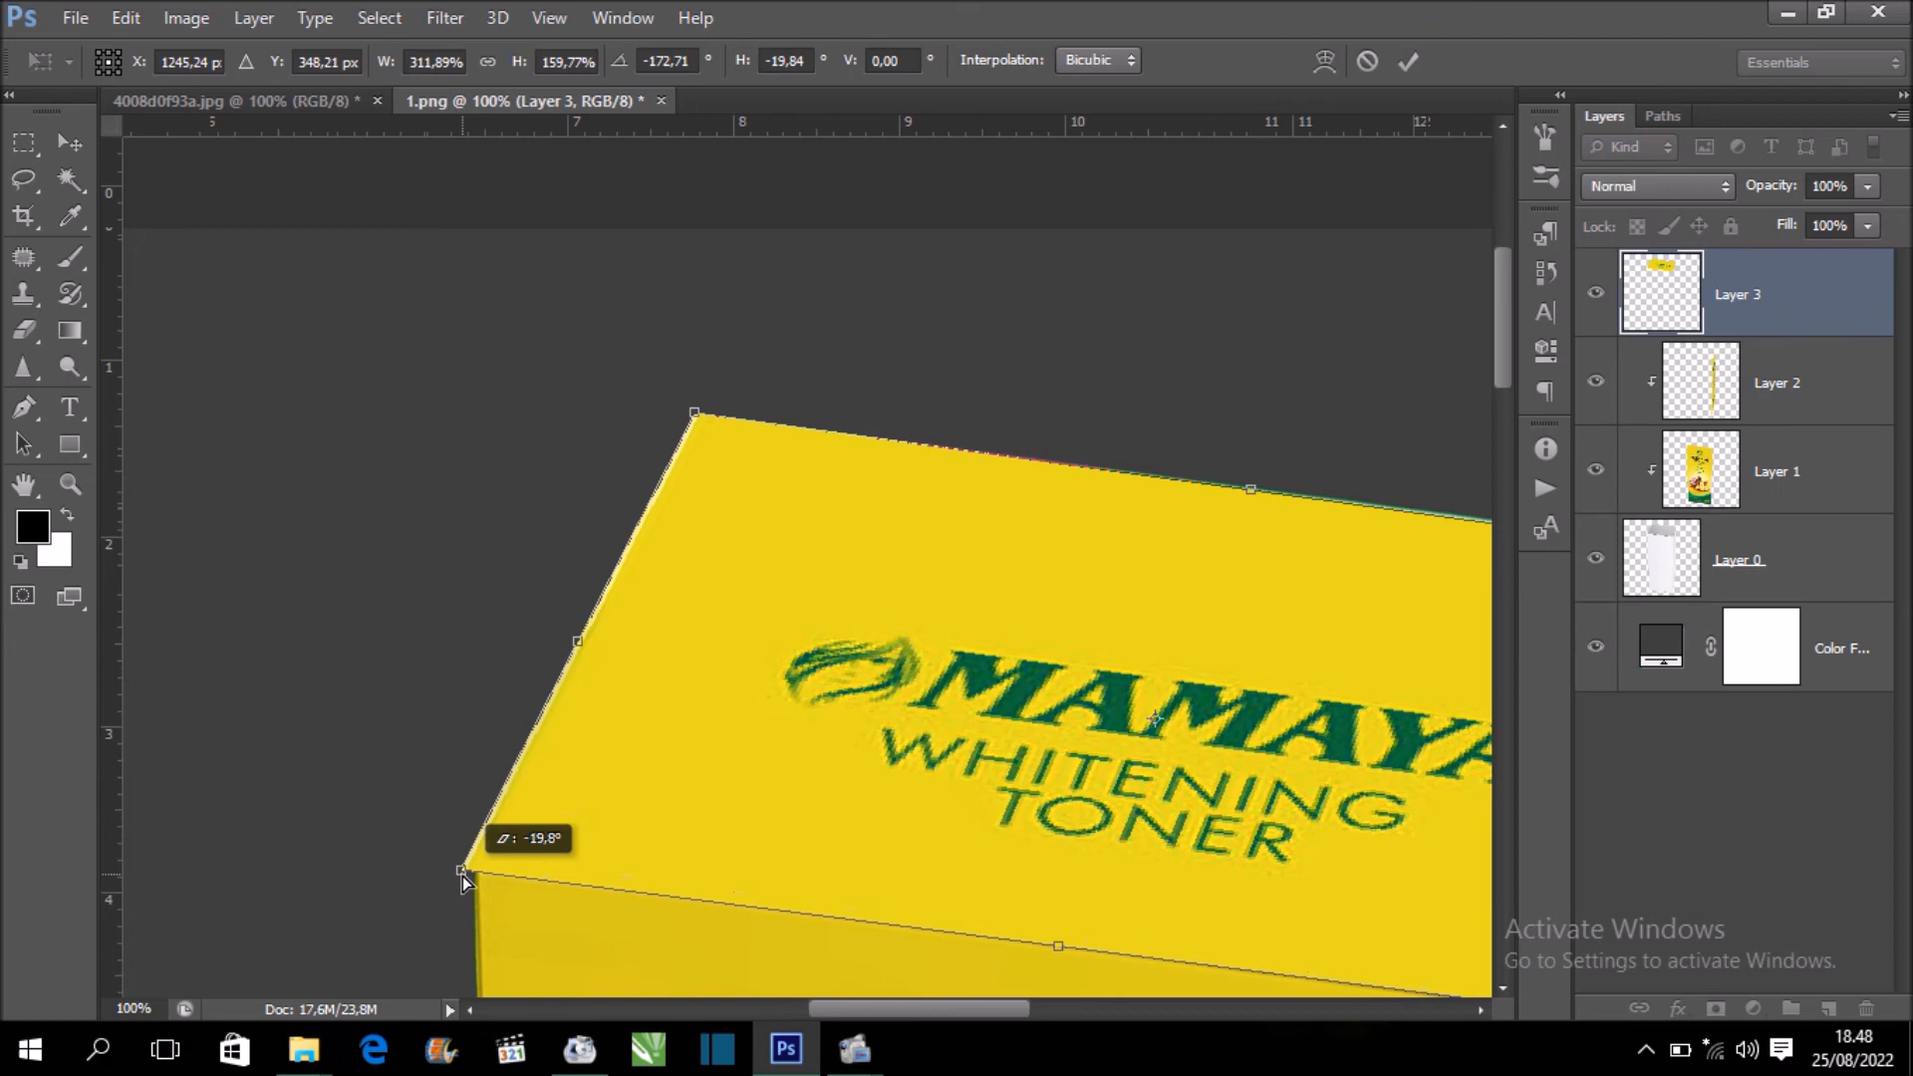
Raise the lid artwork's rear right corner slightly to cover the box top's back edge and apply the distortion
{"action": "left_click_drag", "start_coordinate": [885, 689], "coordinate": [424, 633]}
{"action": "left_click_drag", "start_coordinate": [777, 662], "coordinate": [583, 622]}
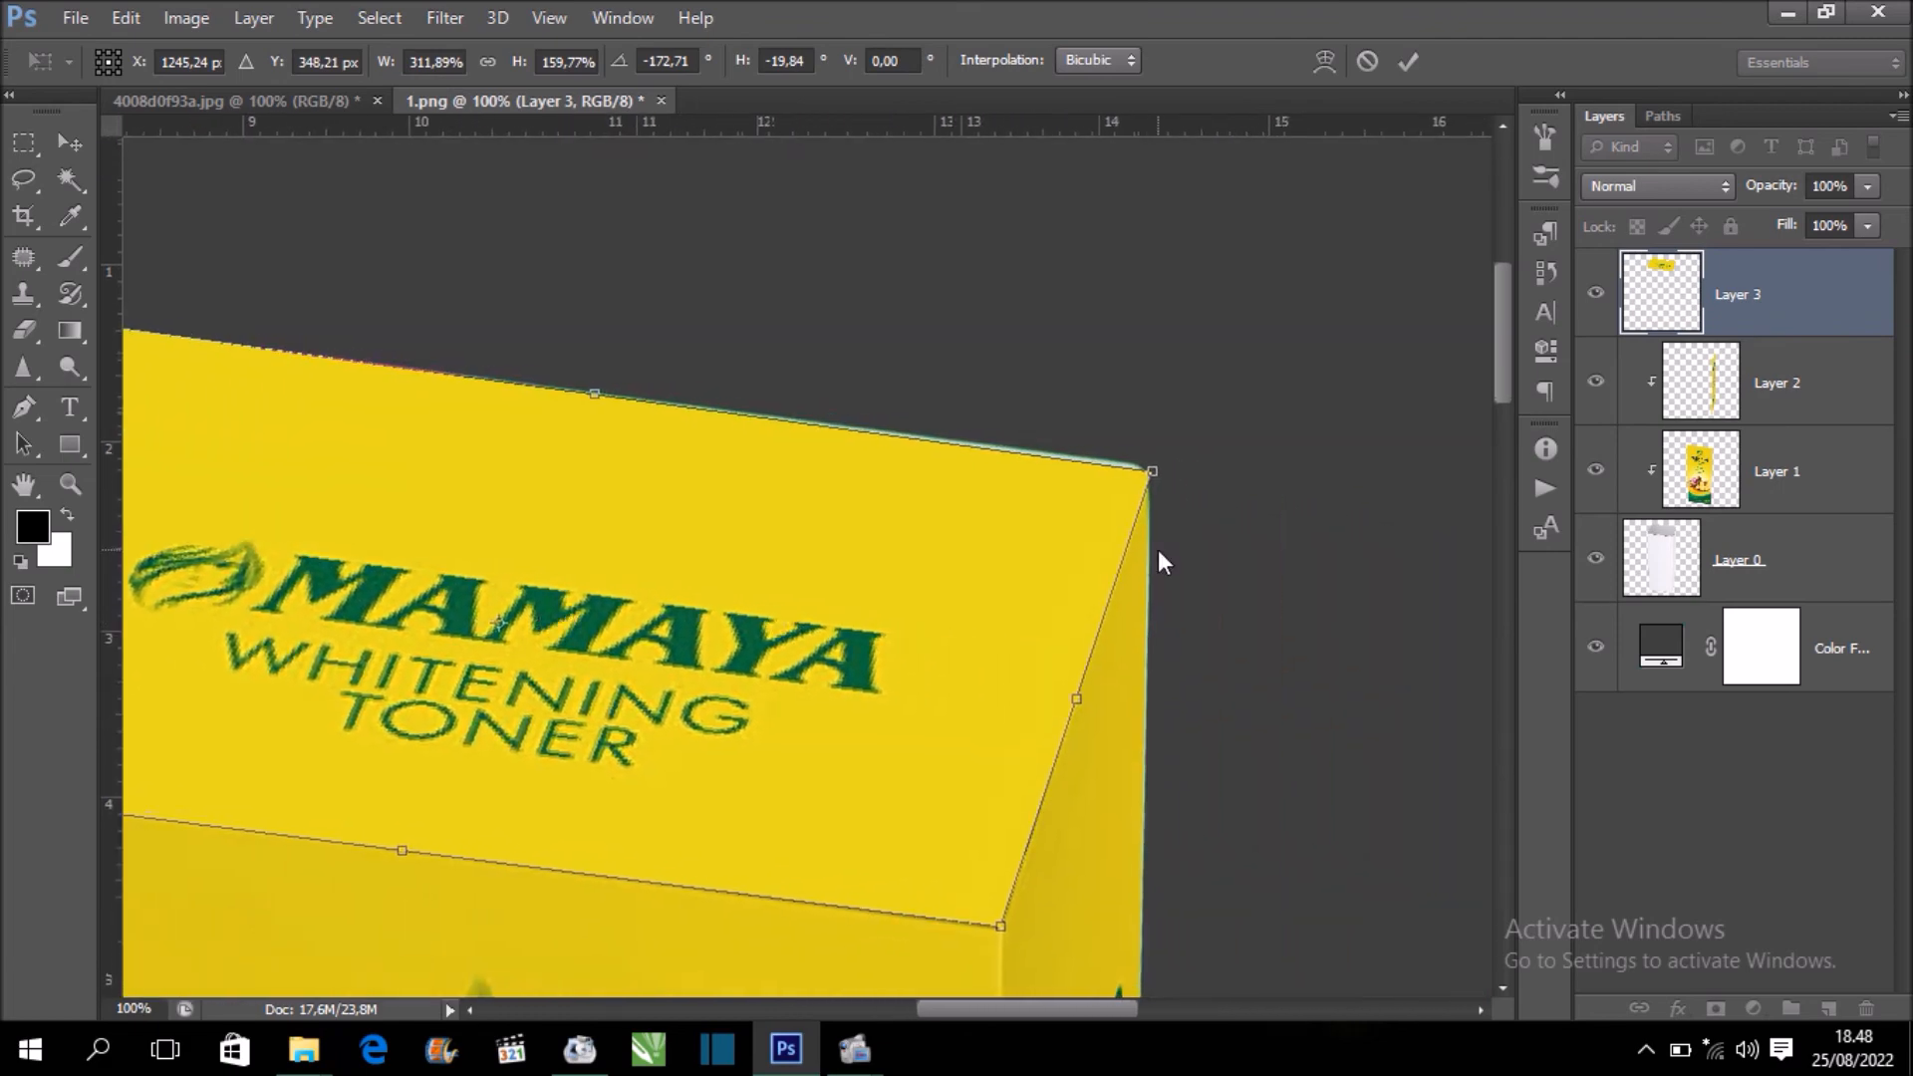
{"action": "key", "text": "ctrl+plus"}
{"action": "left_click_drag", "start_coordinate": [1319, 512], "coordinate": [818, 773]}
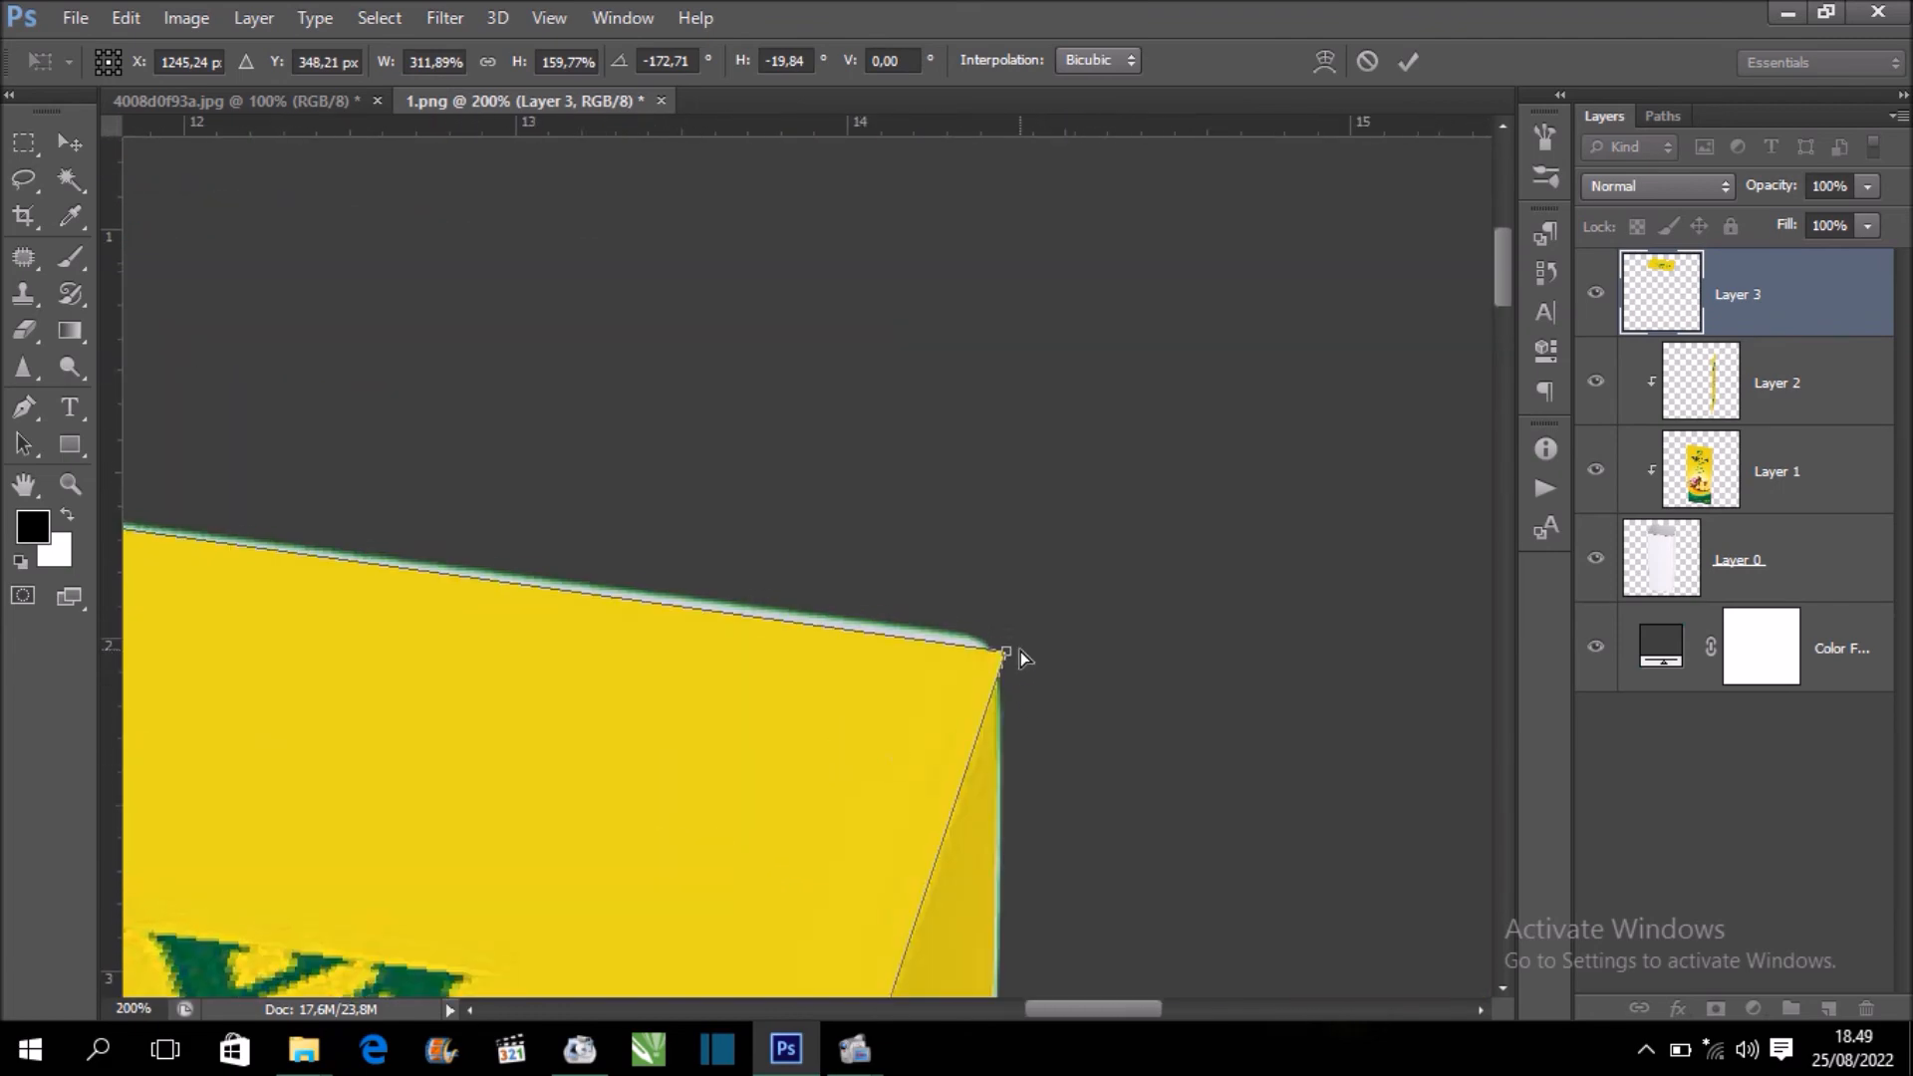
{"action": "left_click_drag", "start_coordinate": [1012, 658], "coordinate": [1012, 644]}
{"action": "left_click_drag", "start_coordinate": [833, 691], "coordinate": [1093, 528]}
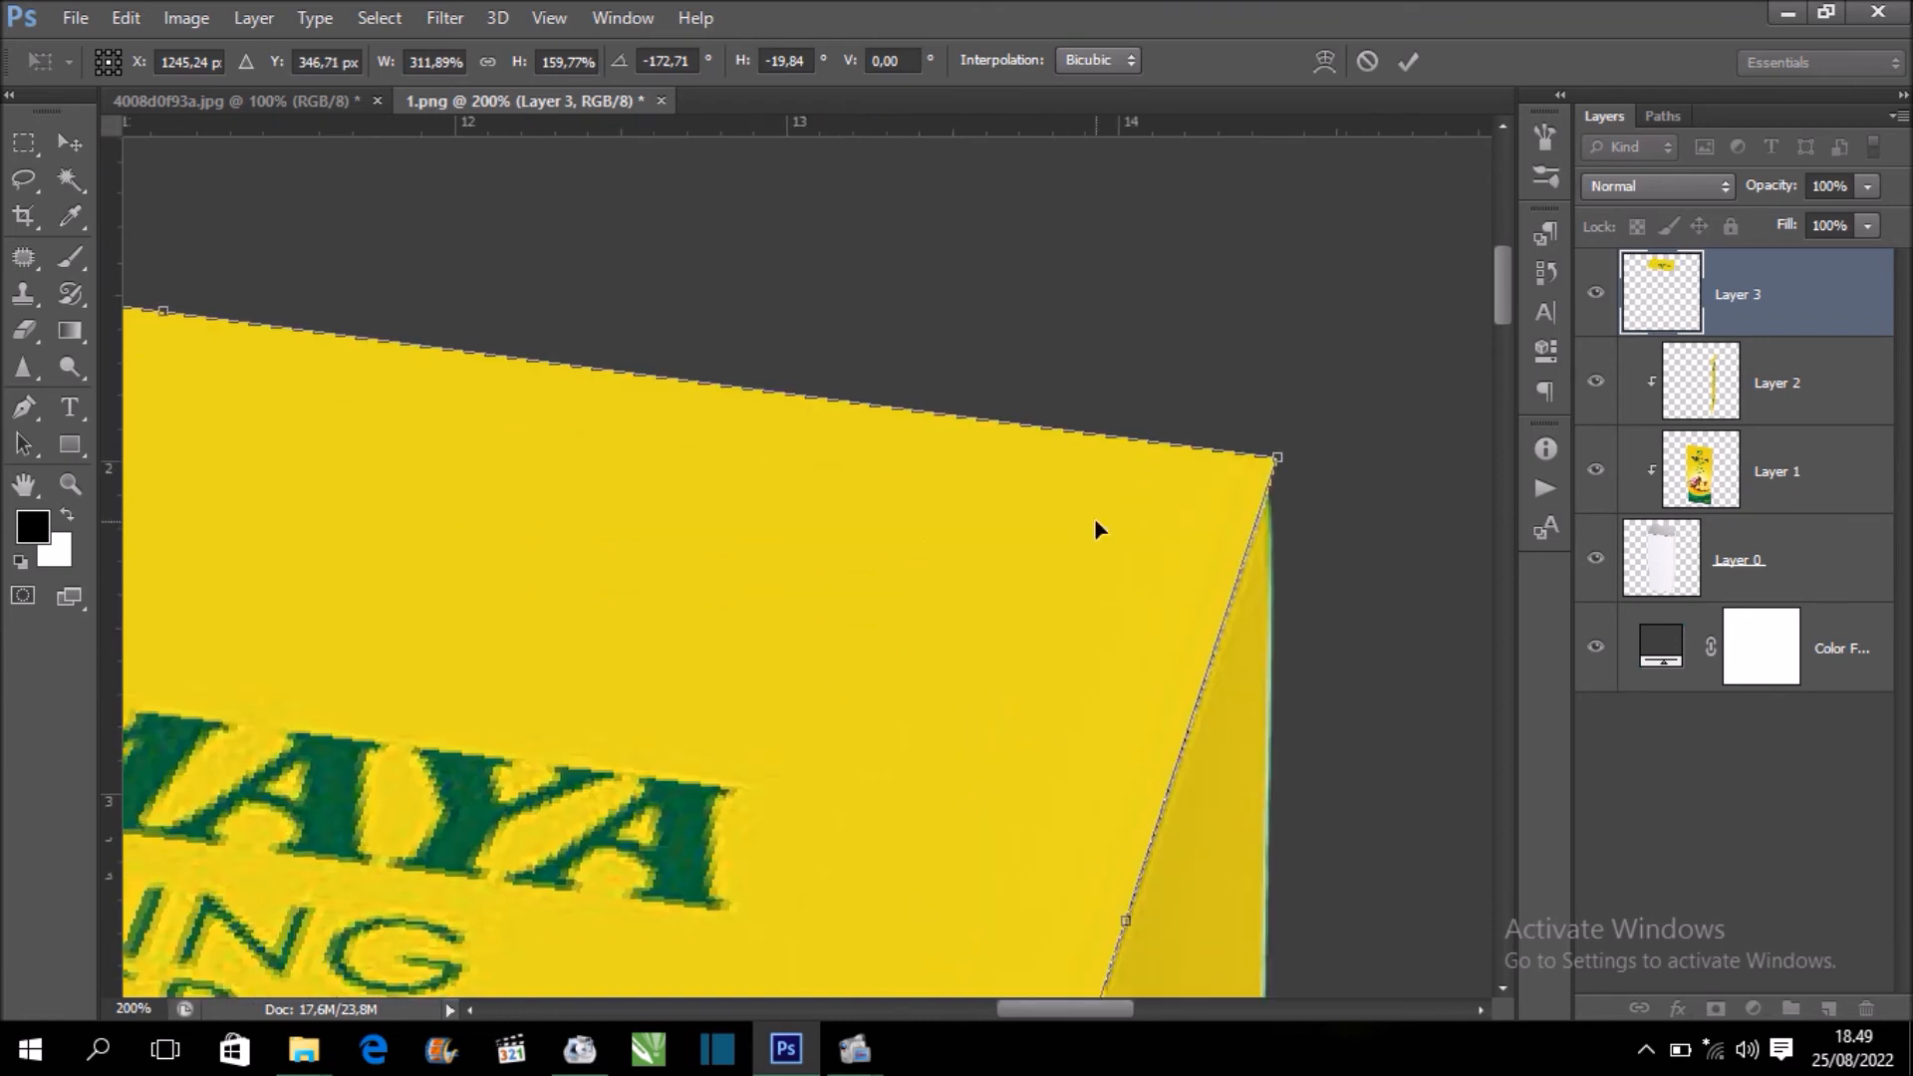
{"action": "key", "text": "ctrl+0"}
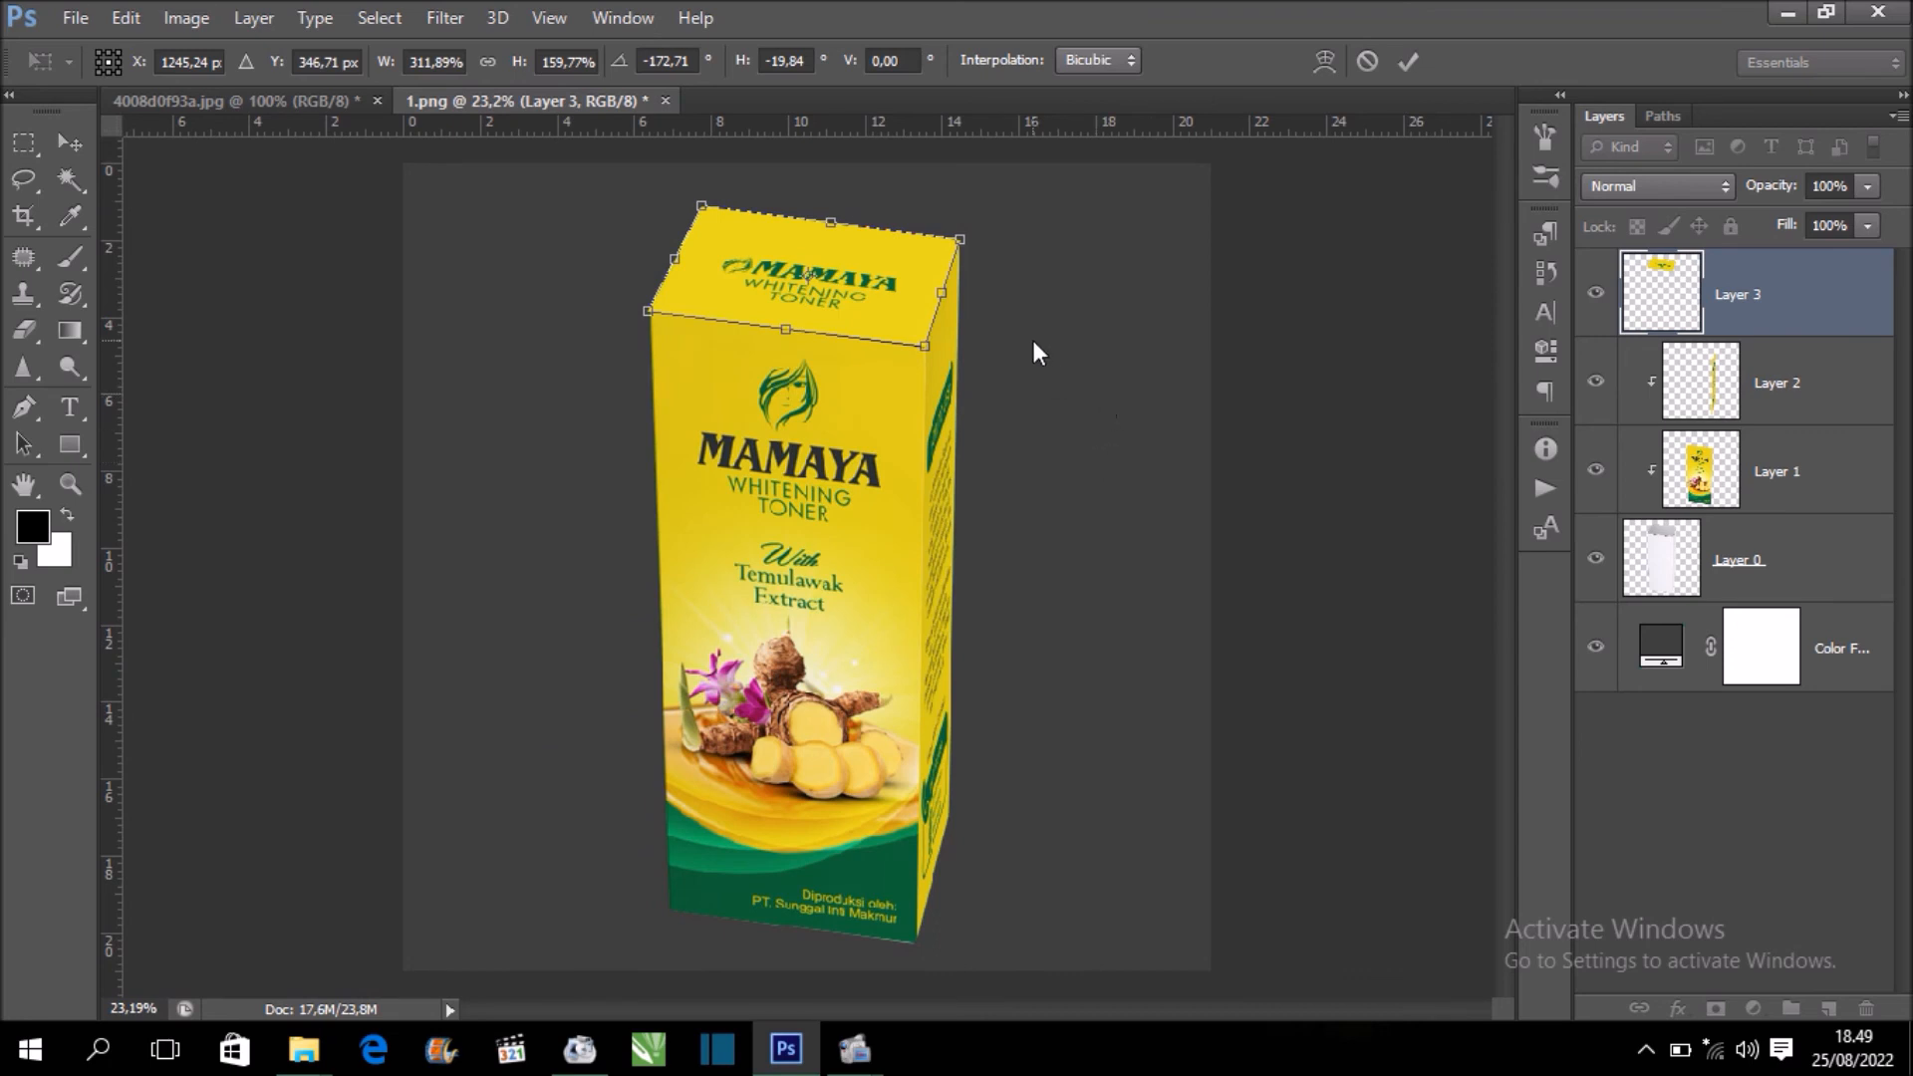
{"action": "key", "text": "Return"}
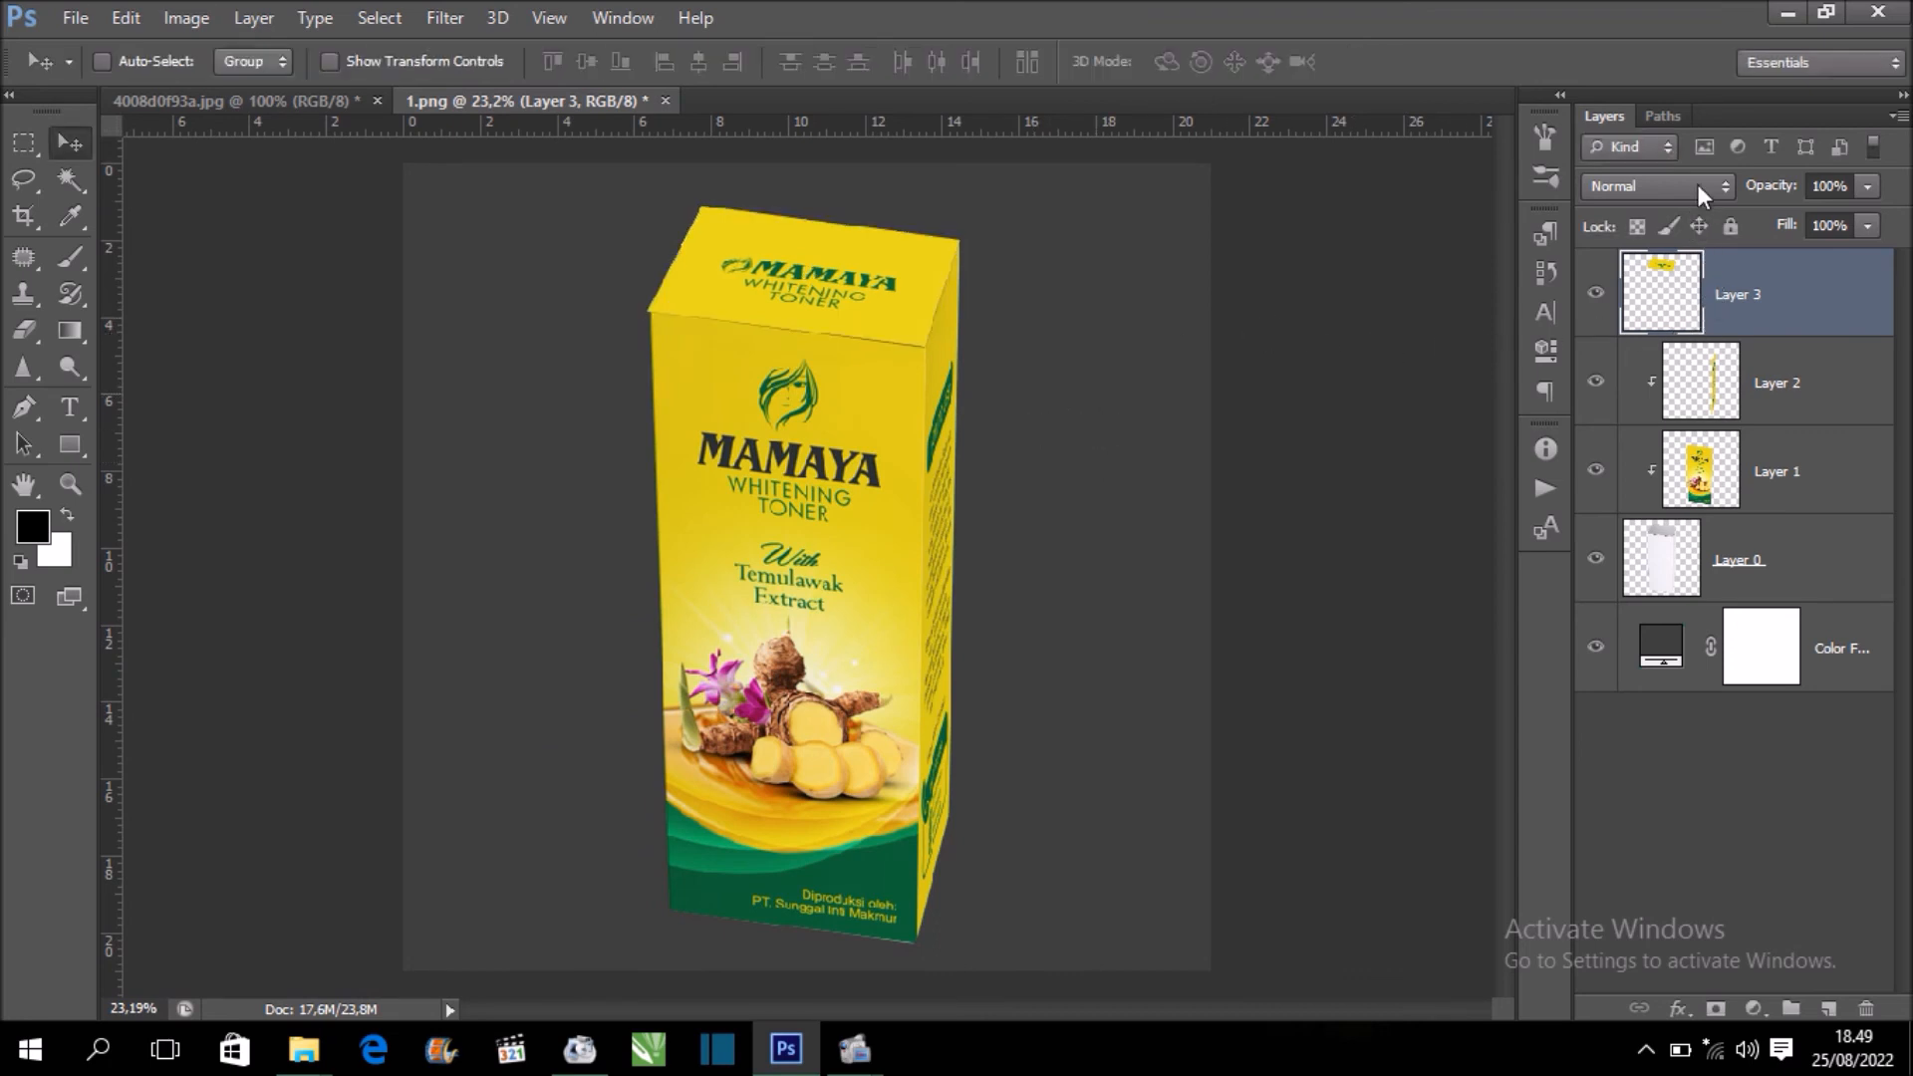
Clip the lid artwork layer to the box with a clipping mask and set its blend mode to Multiply
{"action": "right_click", "coordinate": [1773, 317]}
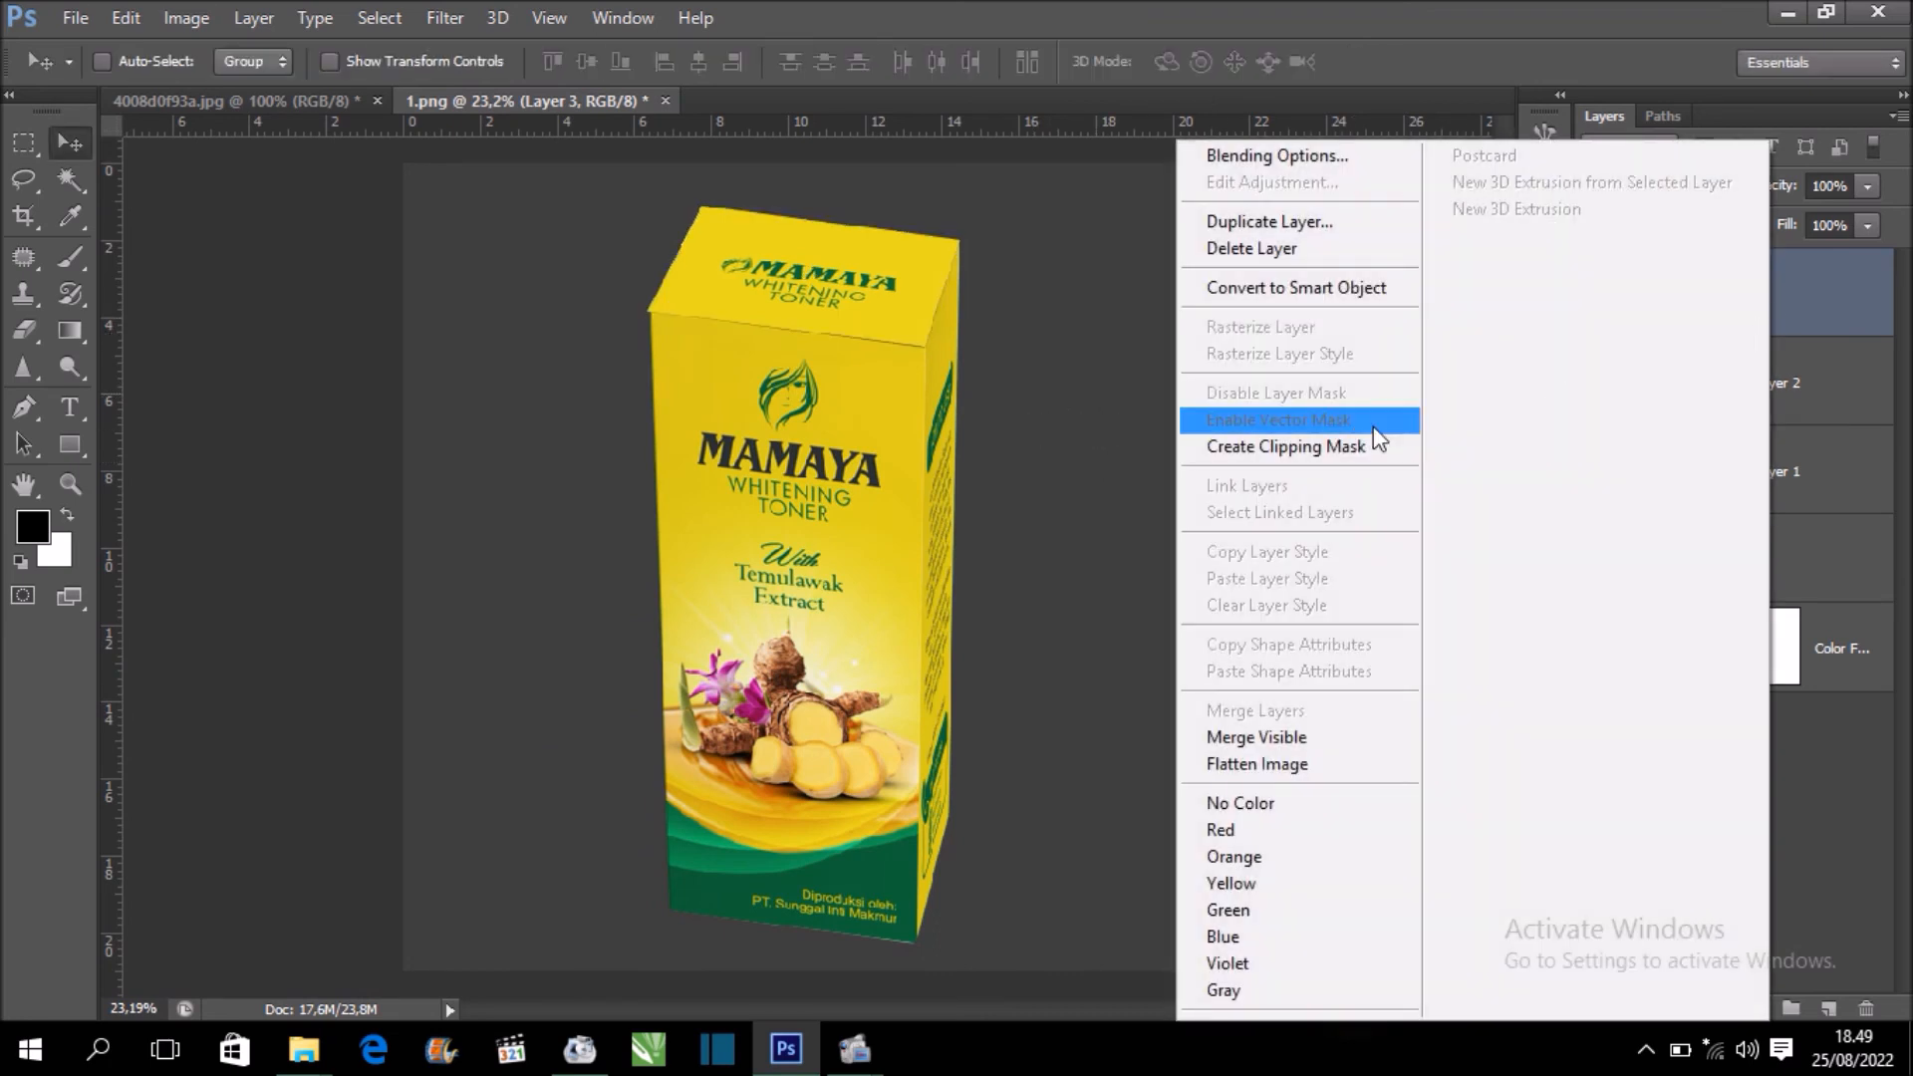
{"action": "left_click", "coordinate": [1335, 441]}
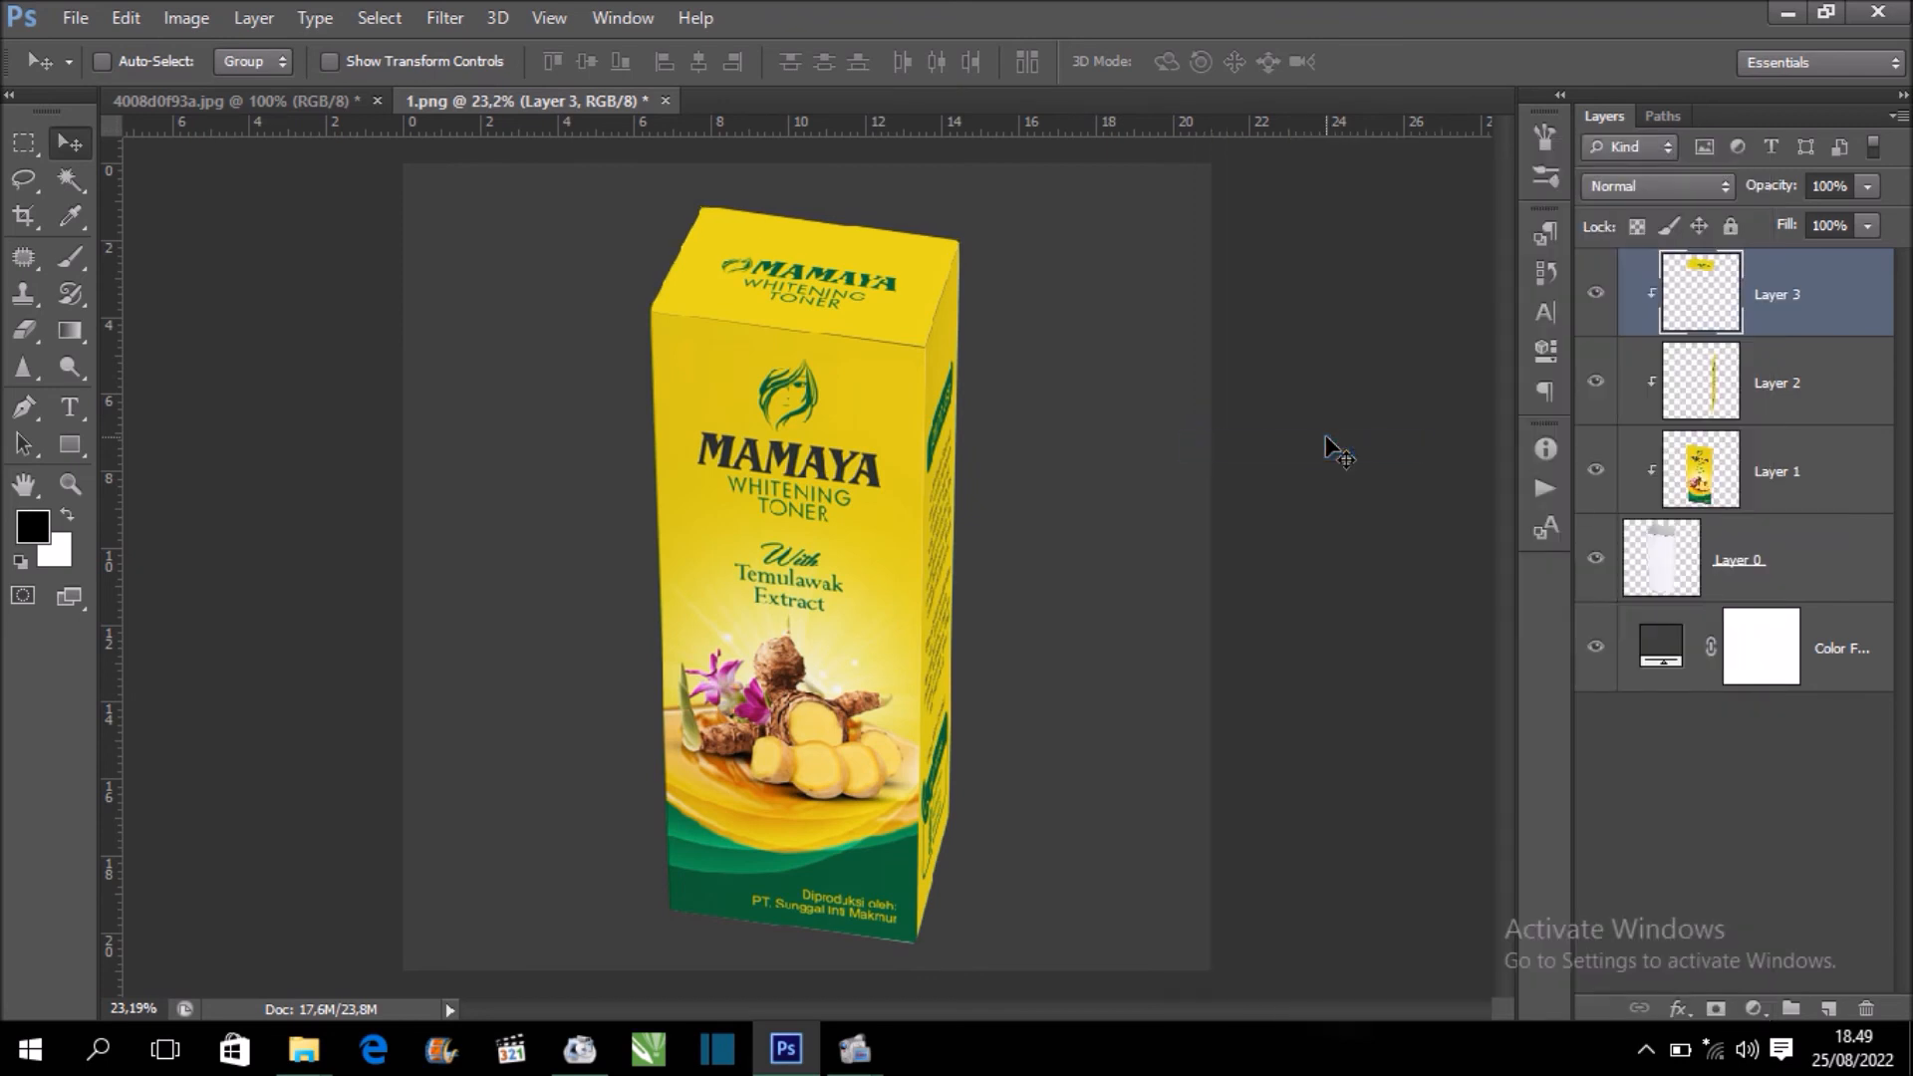
{"action": "left_click", "coordinate": [1684, 191]}
{"action": "left_click", "coordinate": [1654, 305]}
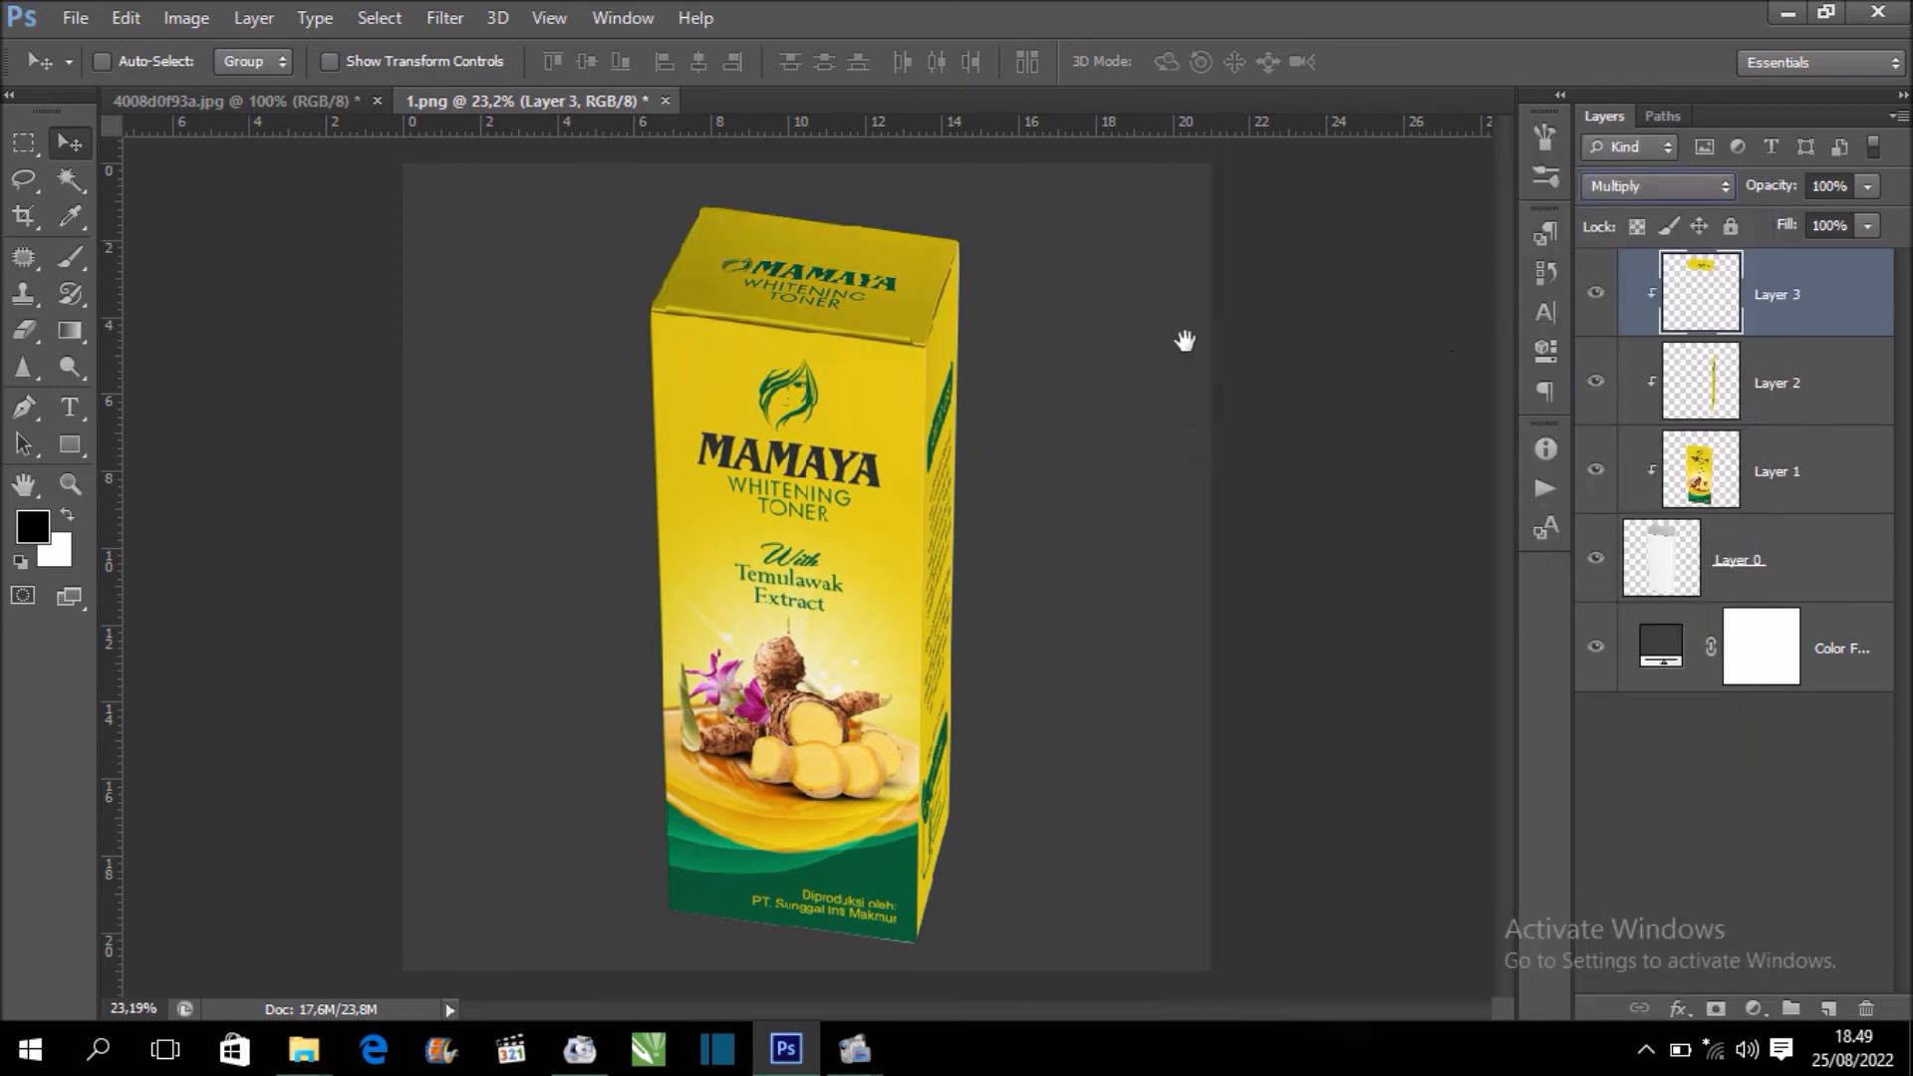
Examine the finished box at close range, checking the lid, the front and side faces, and the bottom edges
{"action": "key", "text": "ctrl+plus"}
{"action": "key", "text": "ctrl+plus"}
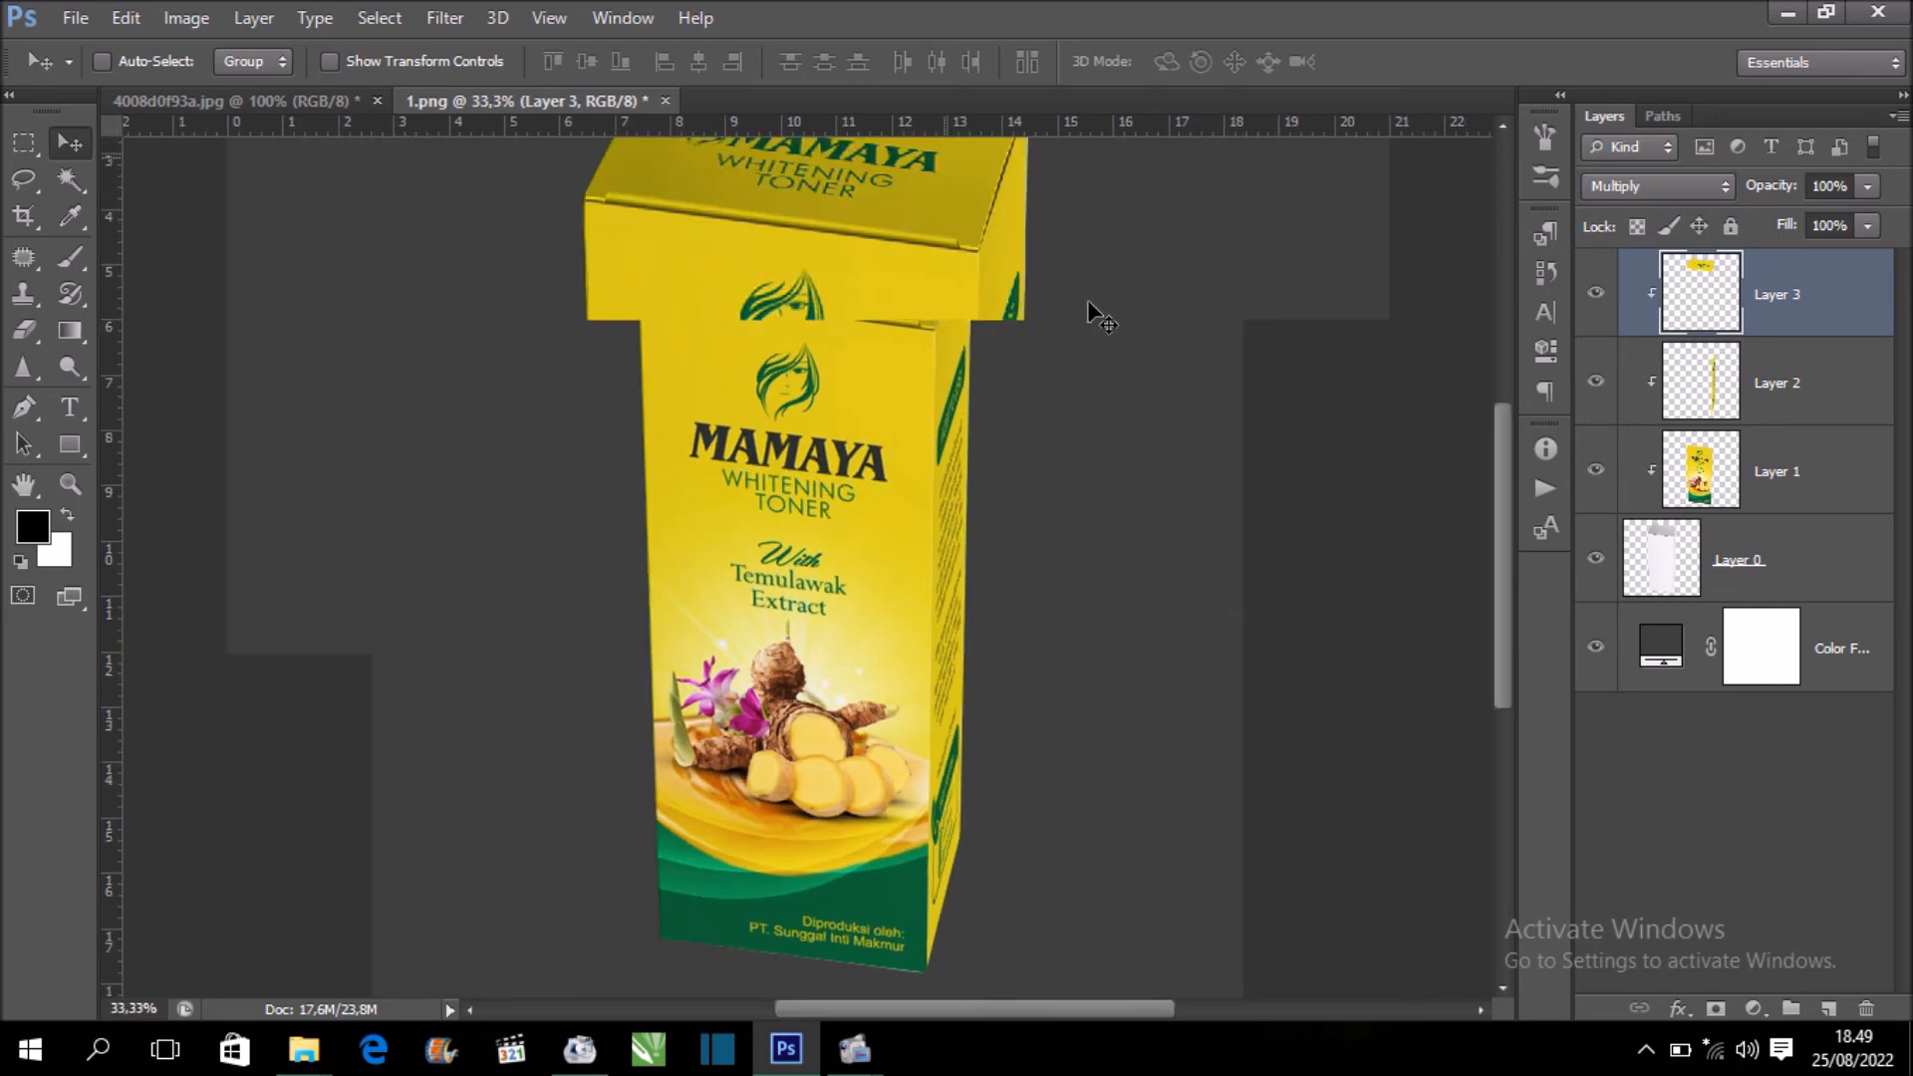
{"action": "left_click_drag", "start_coordinate": [1109, 251], "coordinate": [1191, 495]}
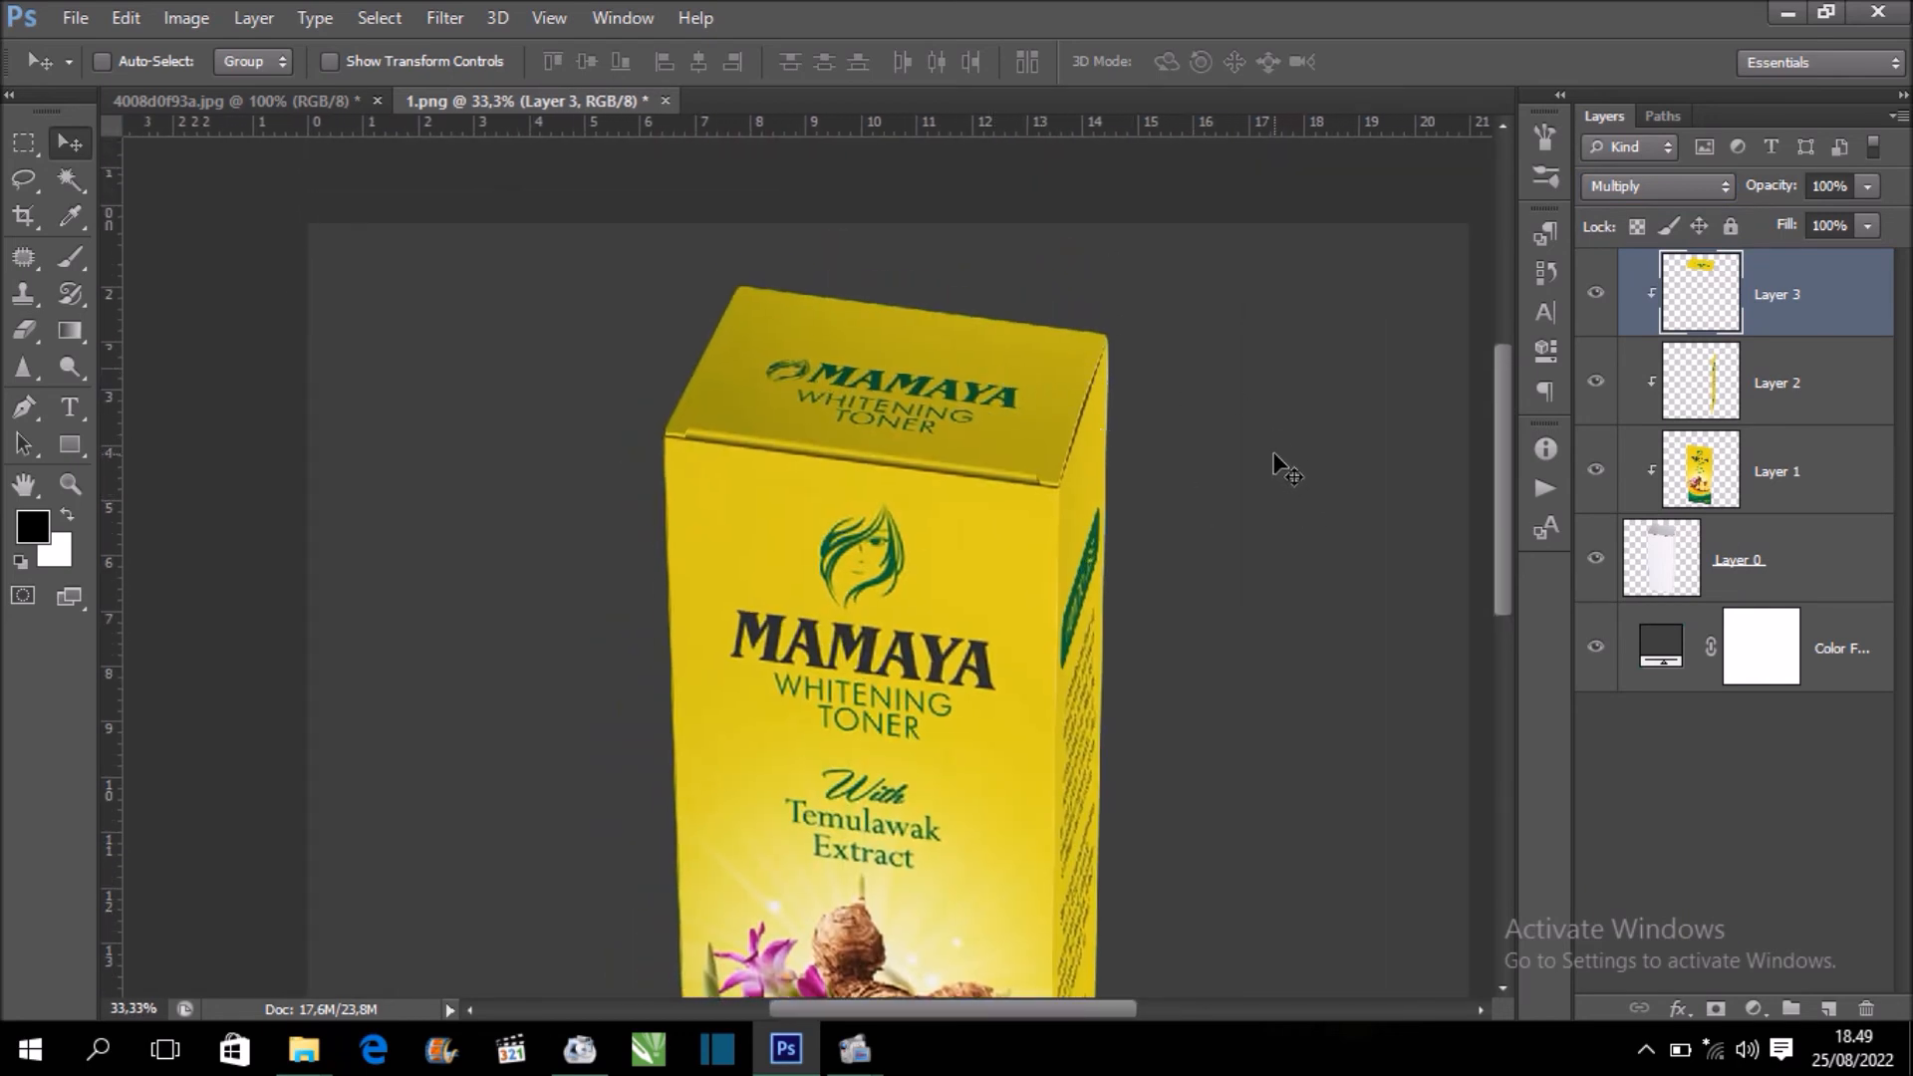
{"action": "key", "text": "ctrl+minus"}
{"action": "key", "text": "ctrl+0"}
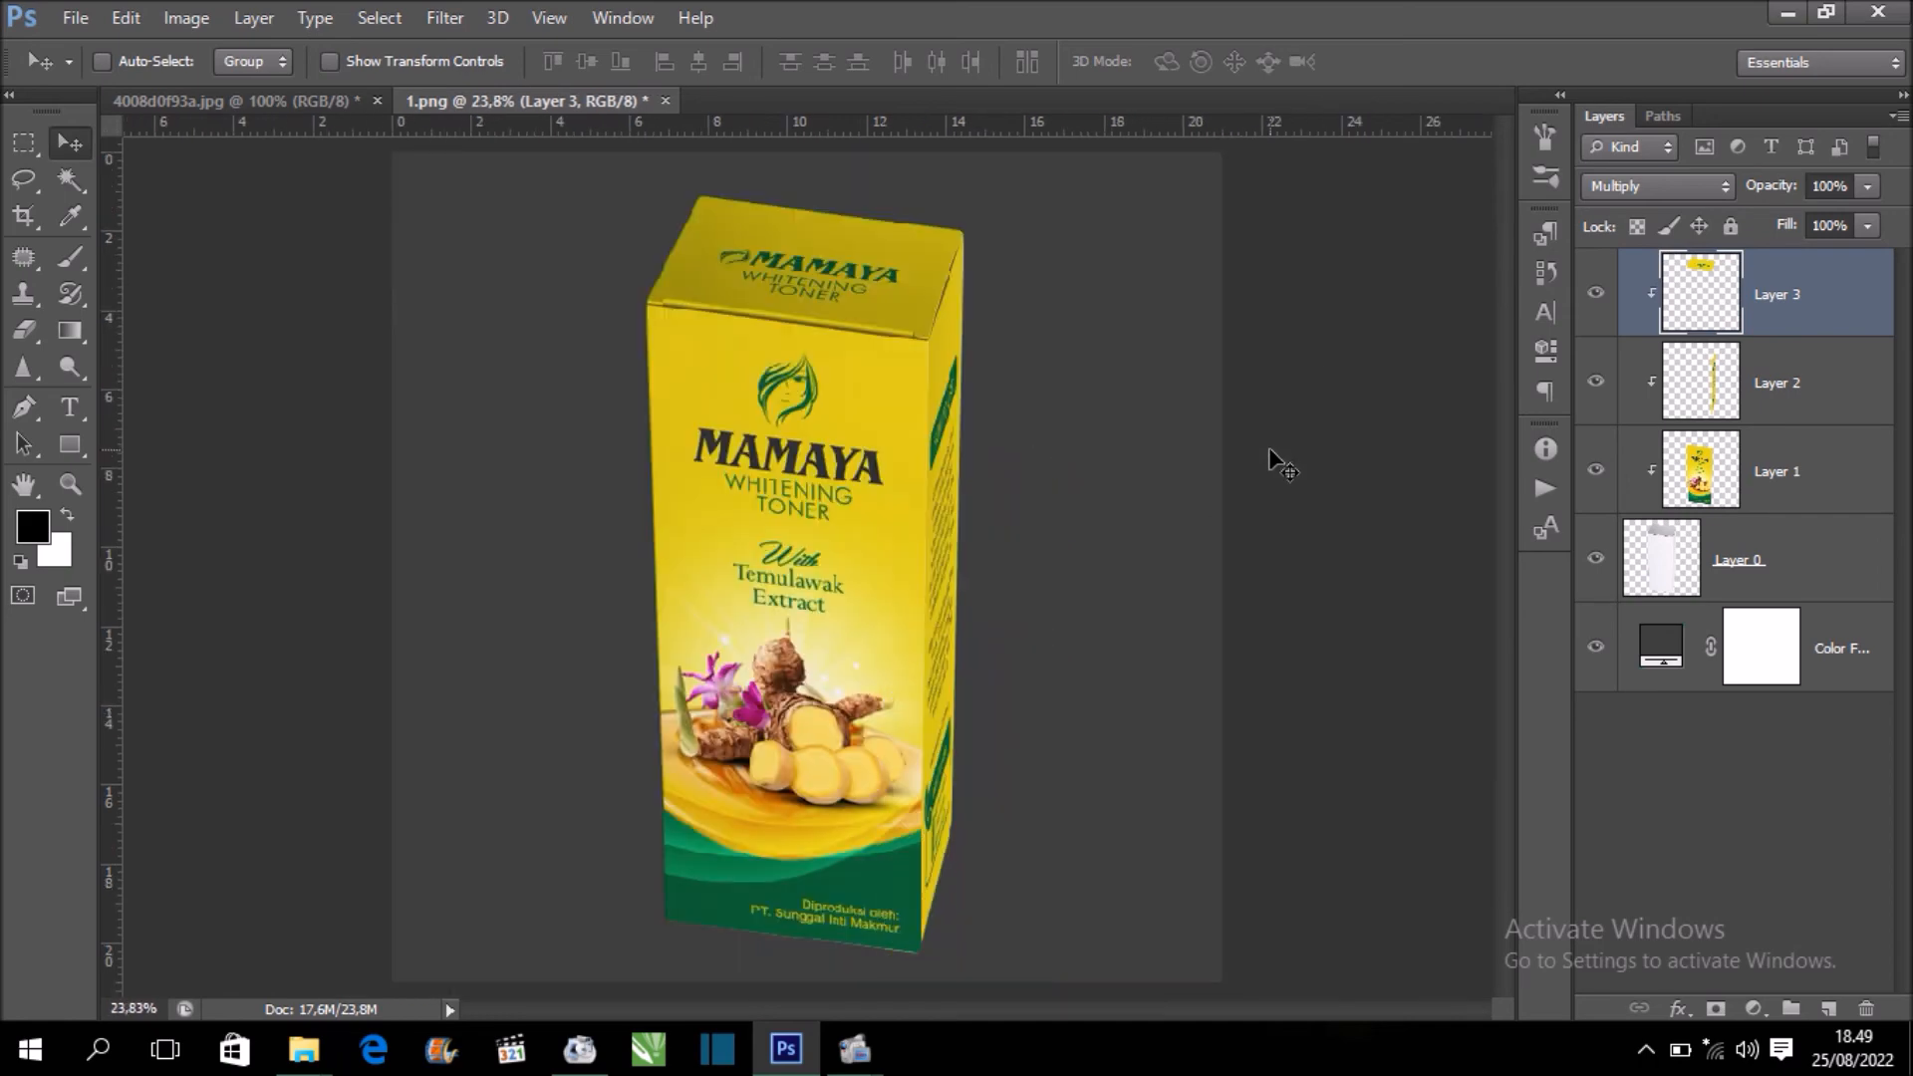
{"action": "key", "text": "ctrl+plus"}
{"action": "key", "text": "ctrl+plus"}
{"action": "key", "text": "ctrl+plus"}
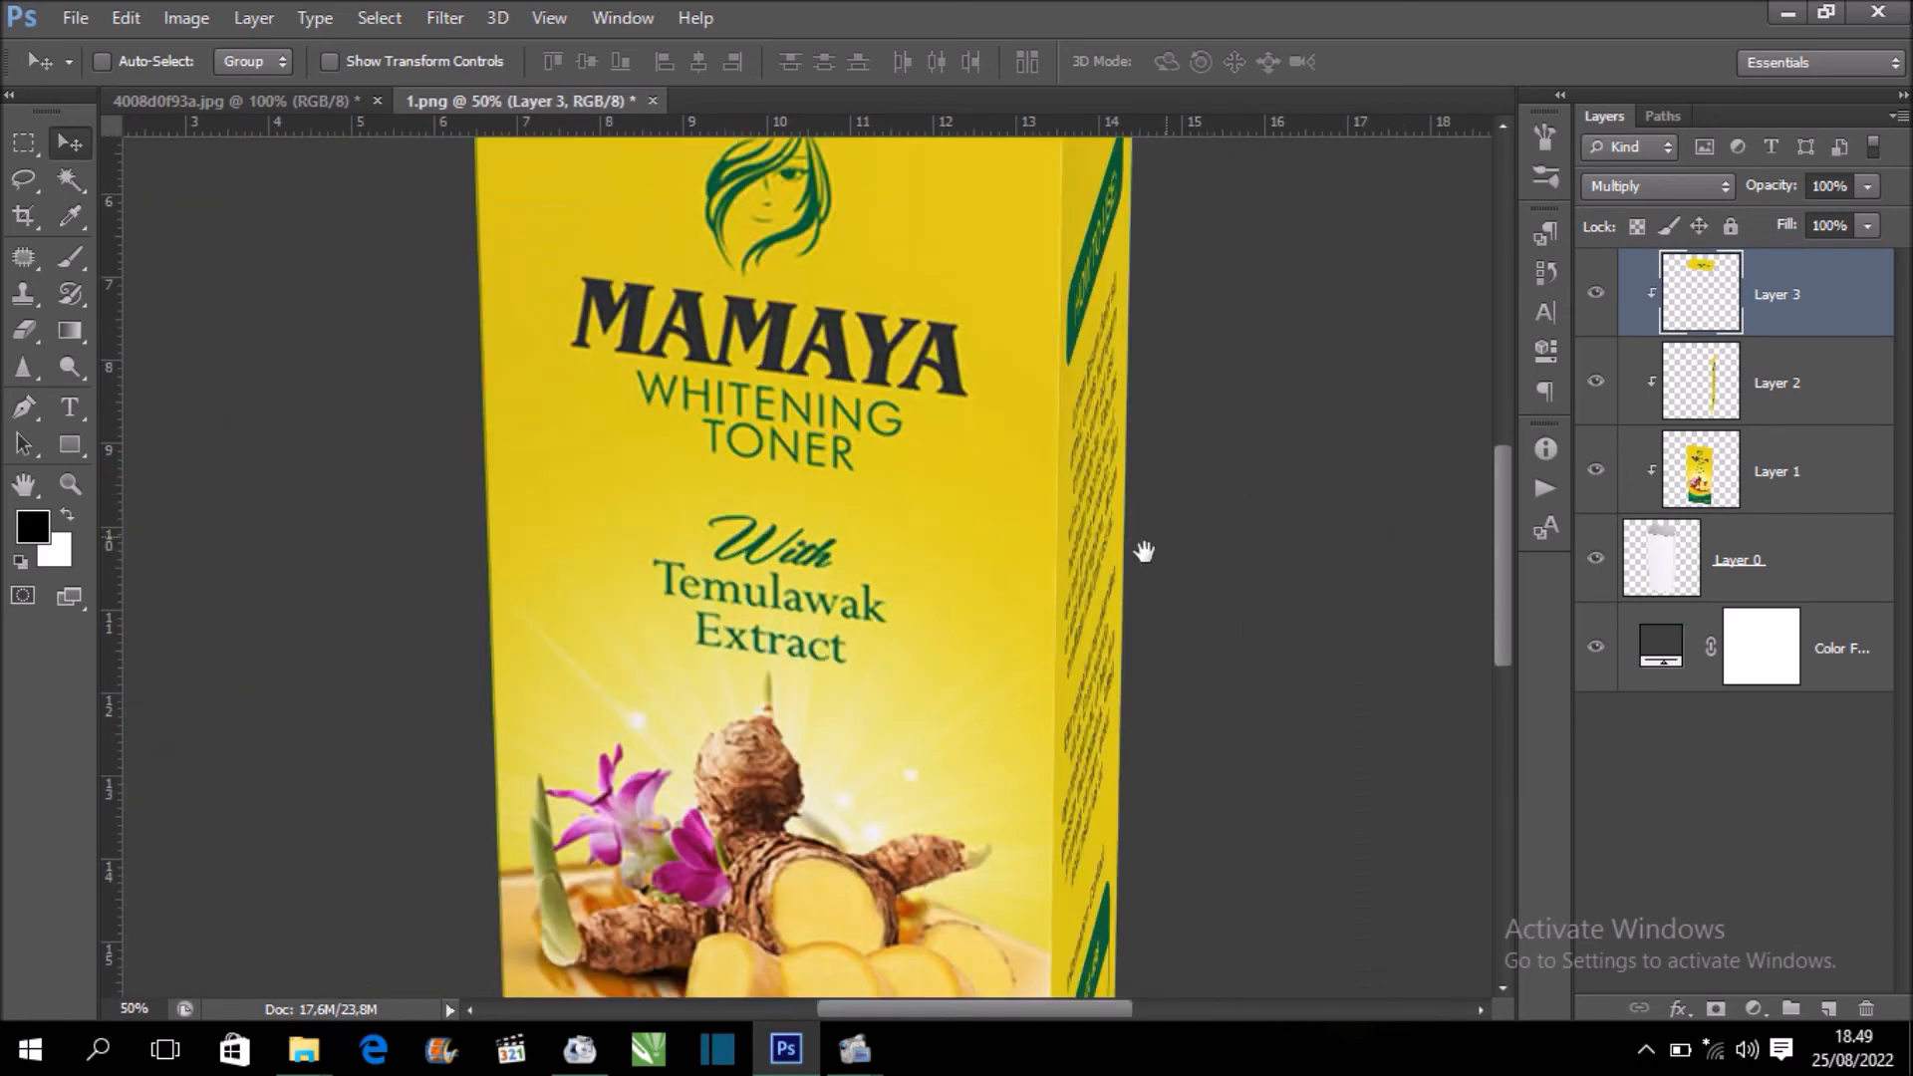
{"action": "left_click_drag", "start_coordinate": [1088, 589], "coordinate": [1068, 345]}
{"action": "scroll", "coordinate": [1068, 348], "scroll_direction": "down", "scroll_amount": 3}
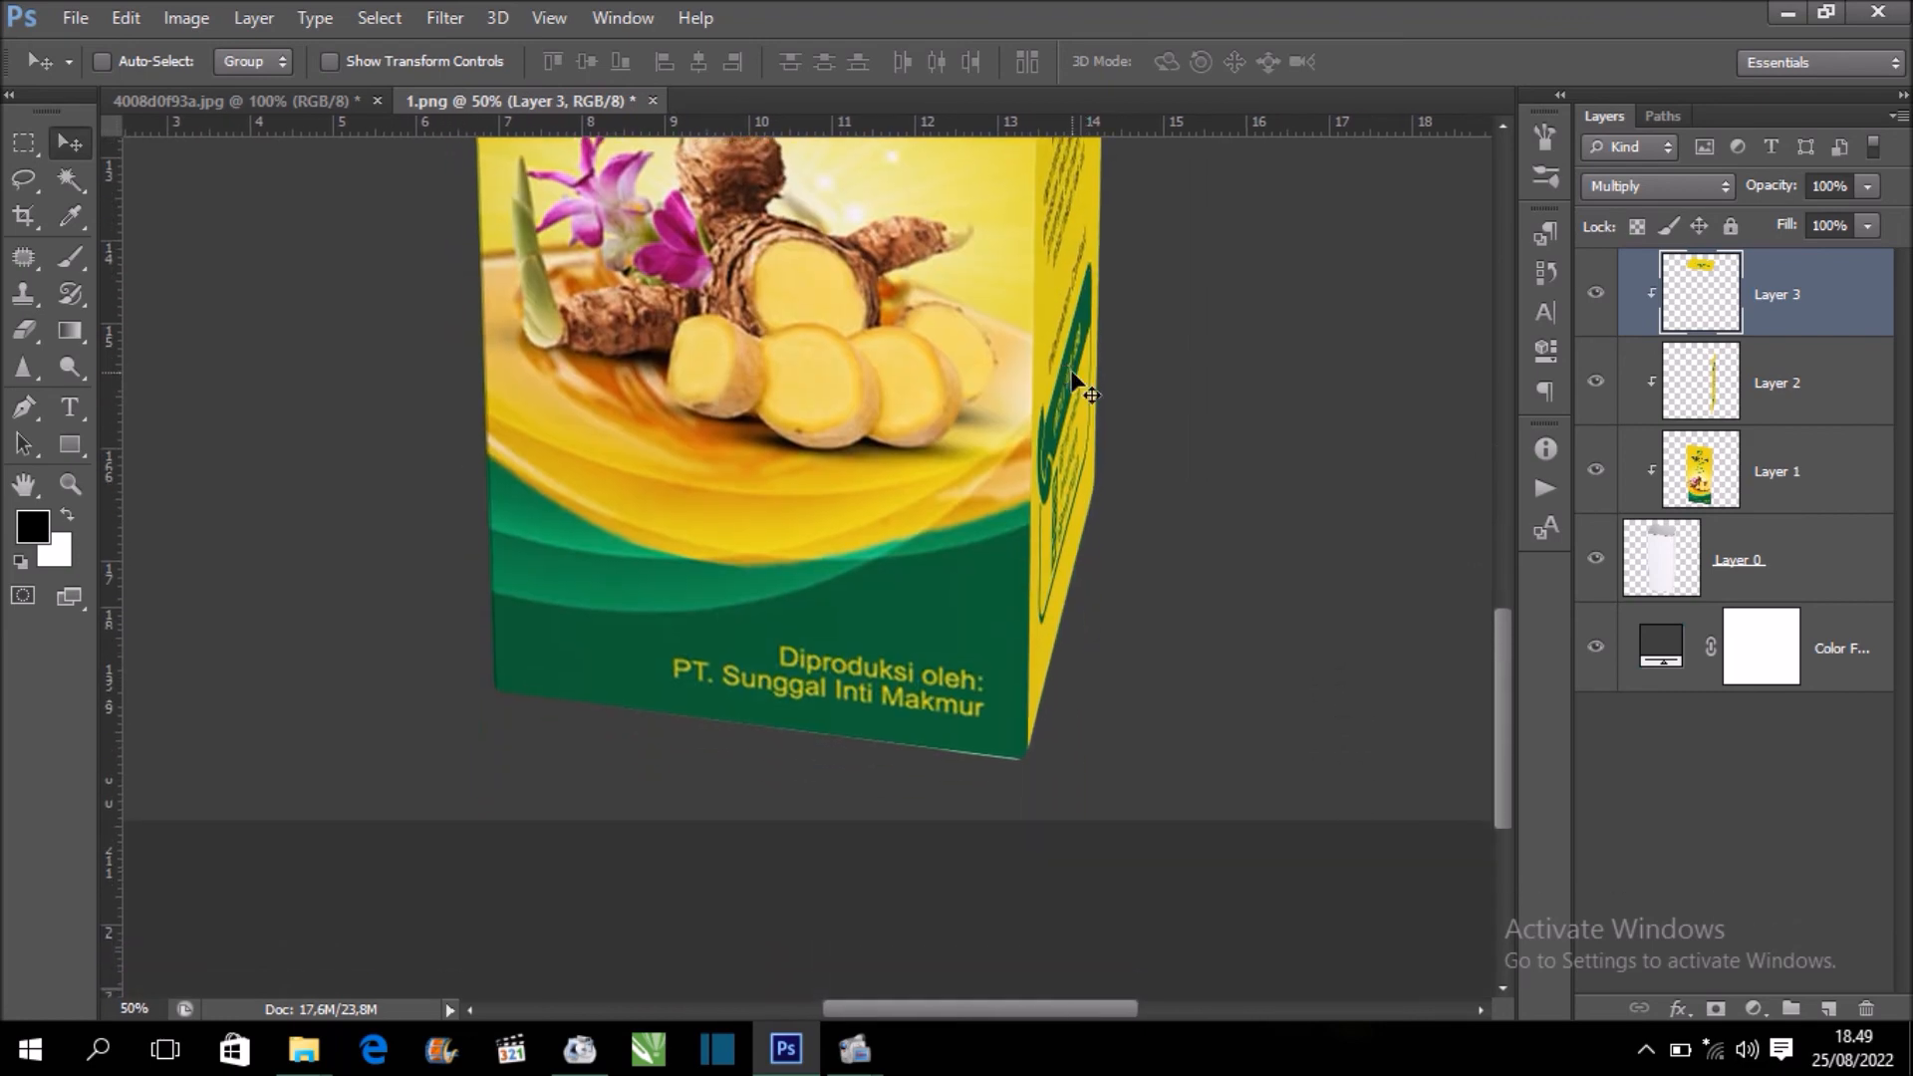
{"action": "key", "text": "ctrl+plus"}
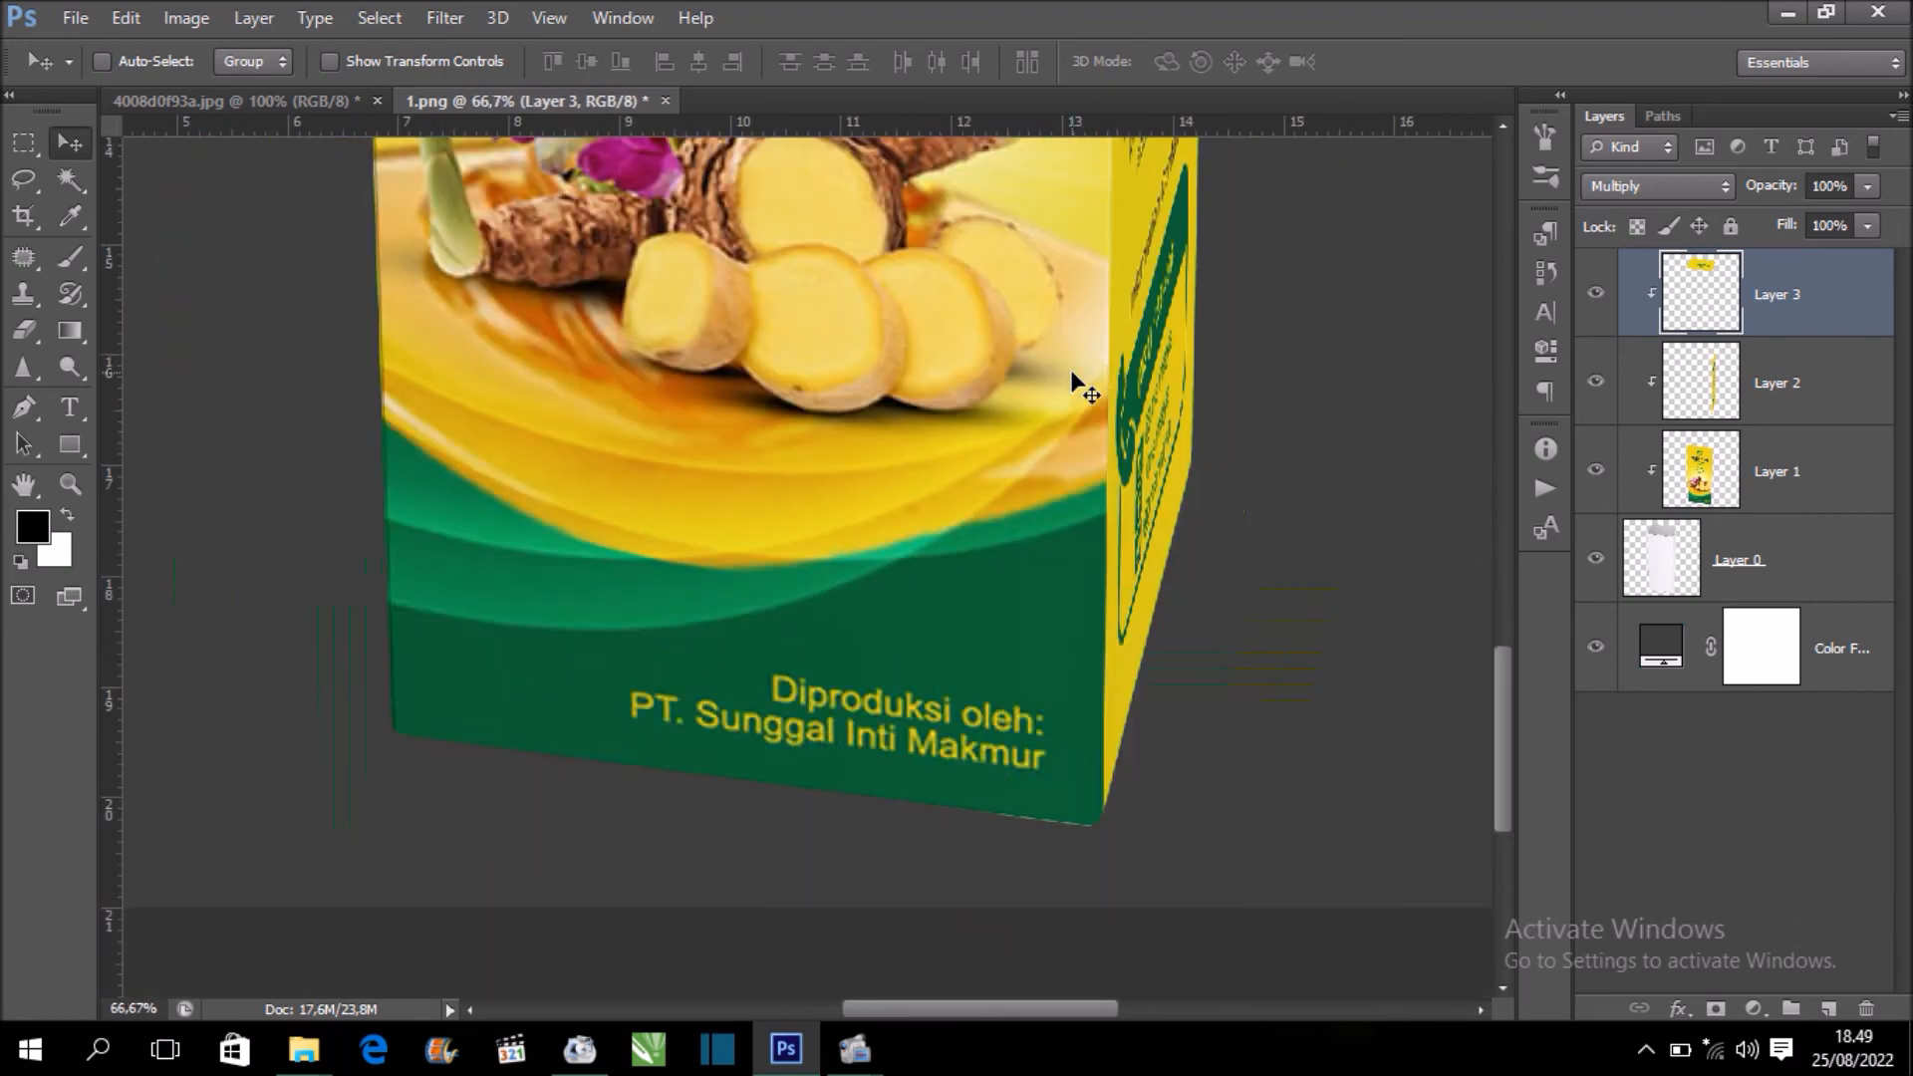
{"action": "key", "text": "ctrl+minus"}
{"action": "scroll", "coordinate": [1118, 598], "scroll_direction": "up", "scroll_amount": 8}
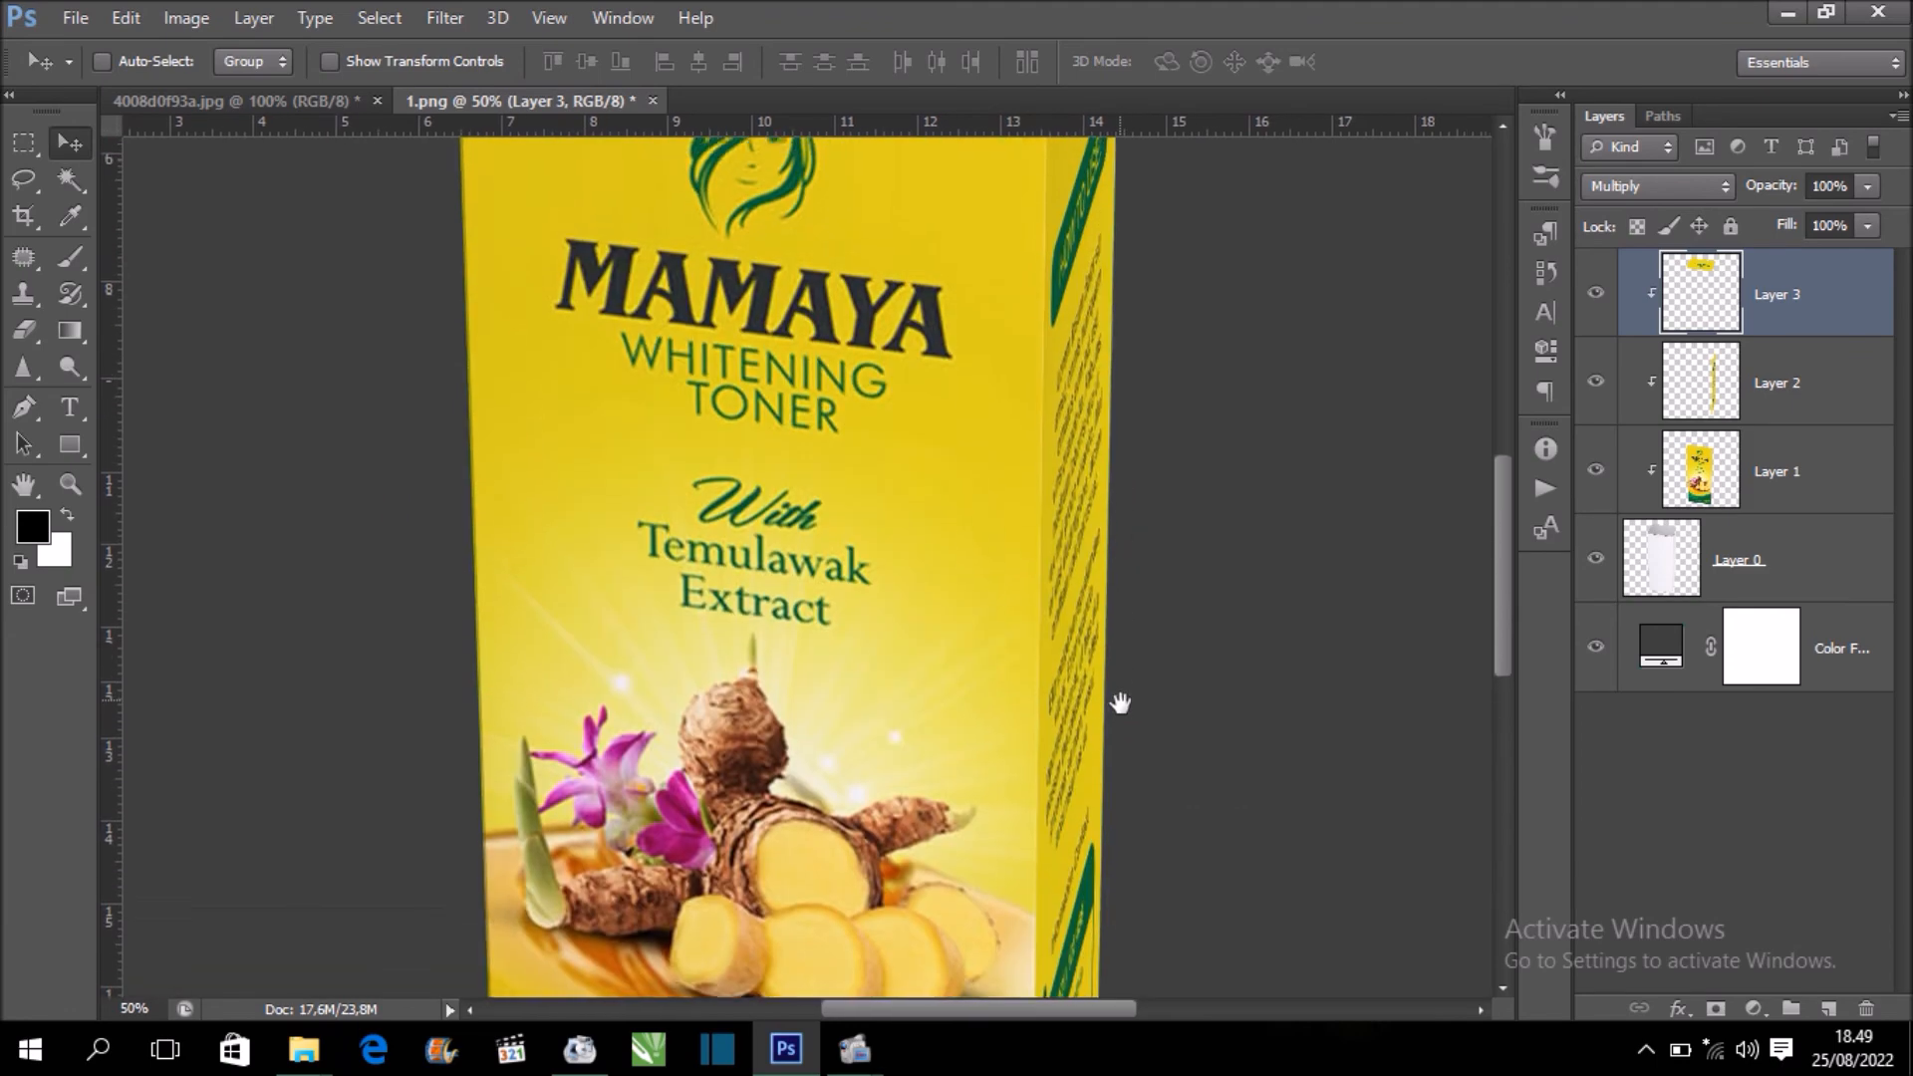
Merge the three clipped artwork layers and the white box layer beneath them into a single layer
{"action": "key", "text": "ctrl+0"}
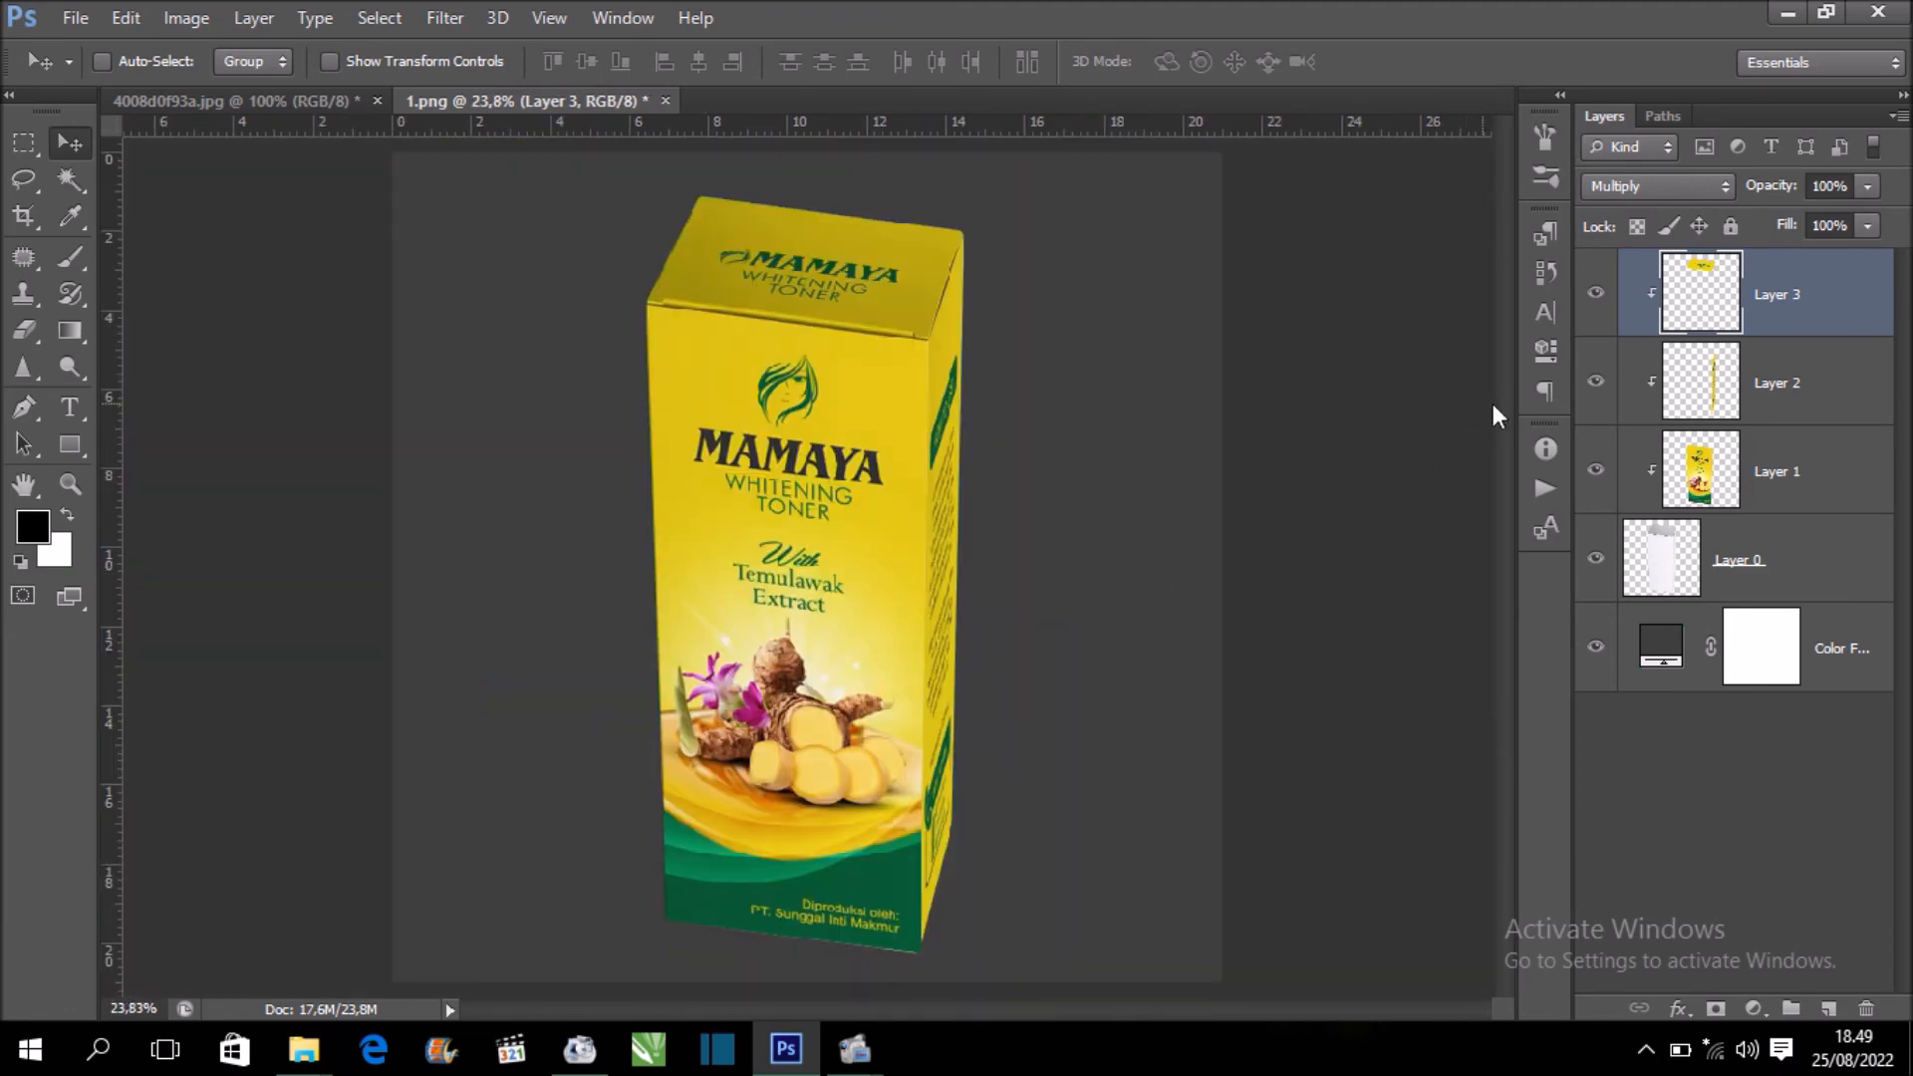
{"action": "left_click", "coordinate": [1817, 401], "text": "shift"}
{"action": "left_click", "coordinate": [1814, 485], "text": "shift"}
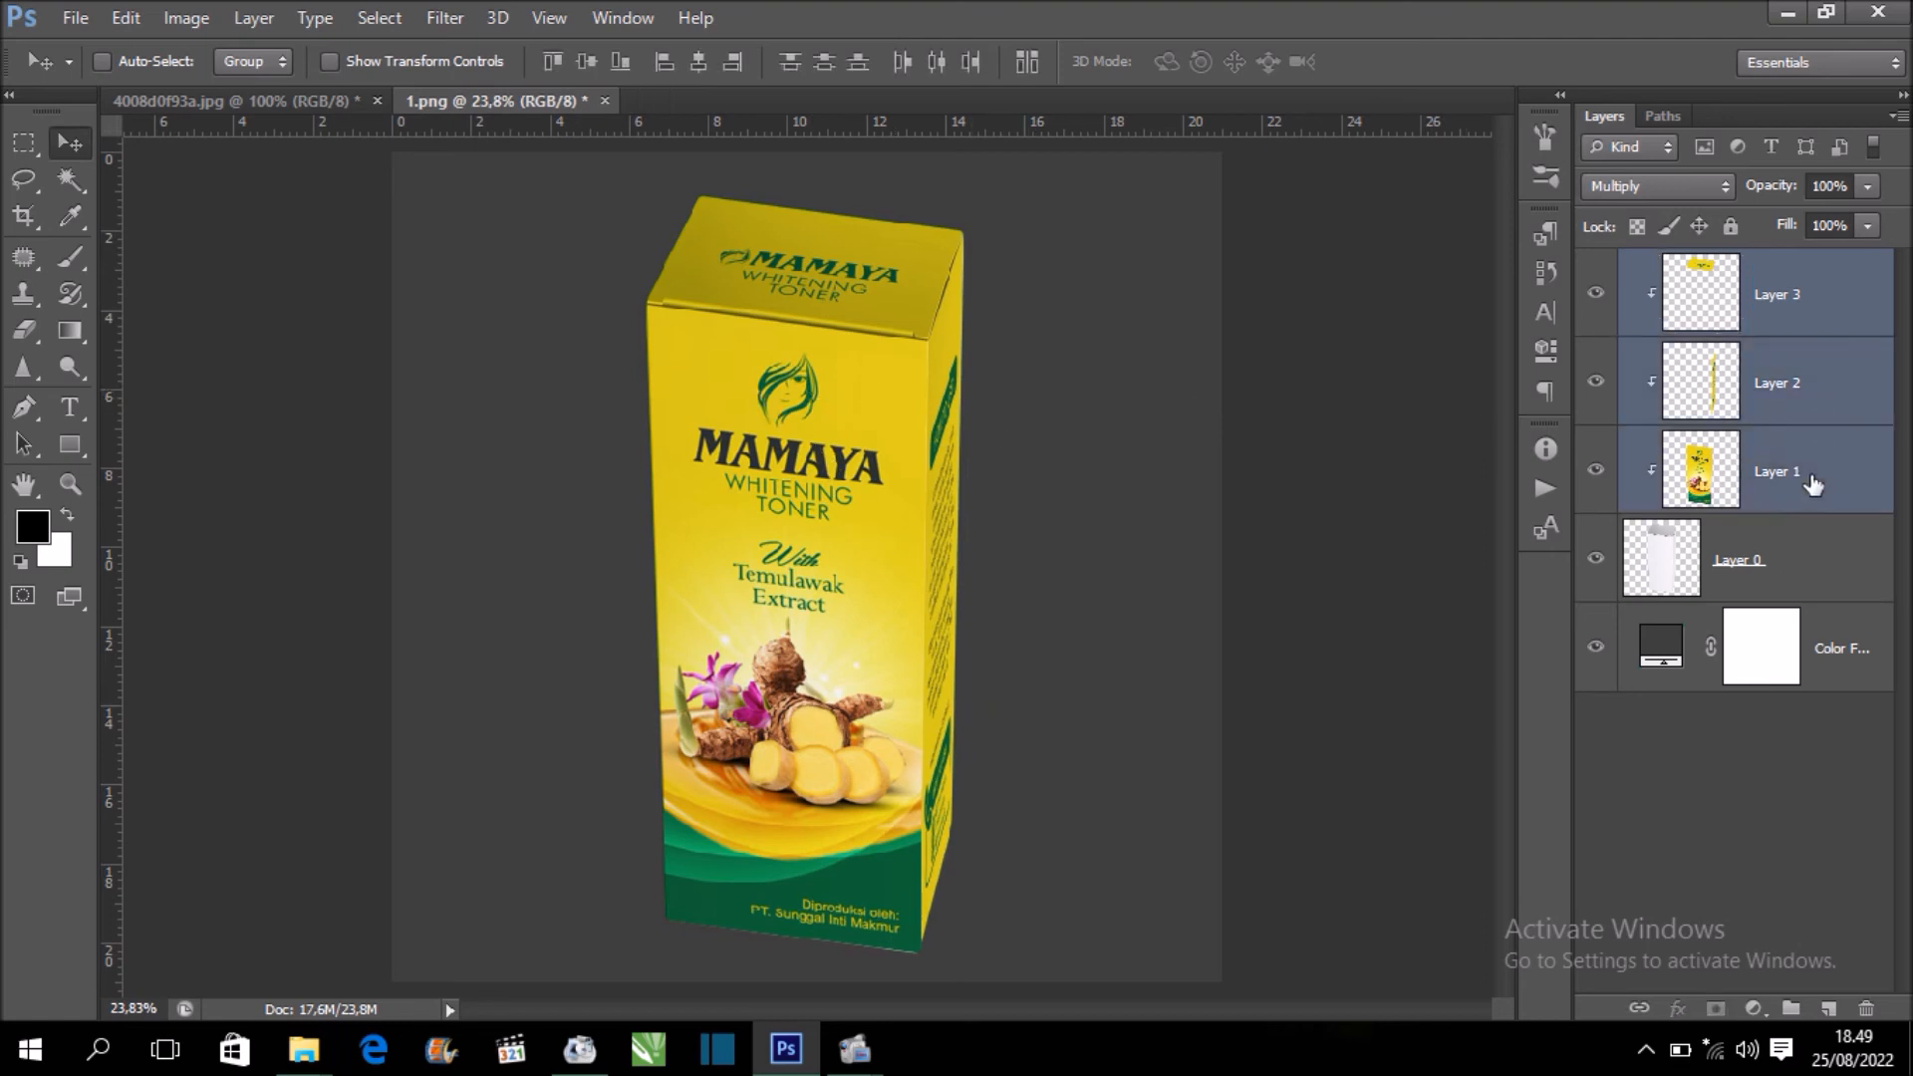
{"action": "left_click", "coordinate": [1810, 562], "text": "shift"}
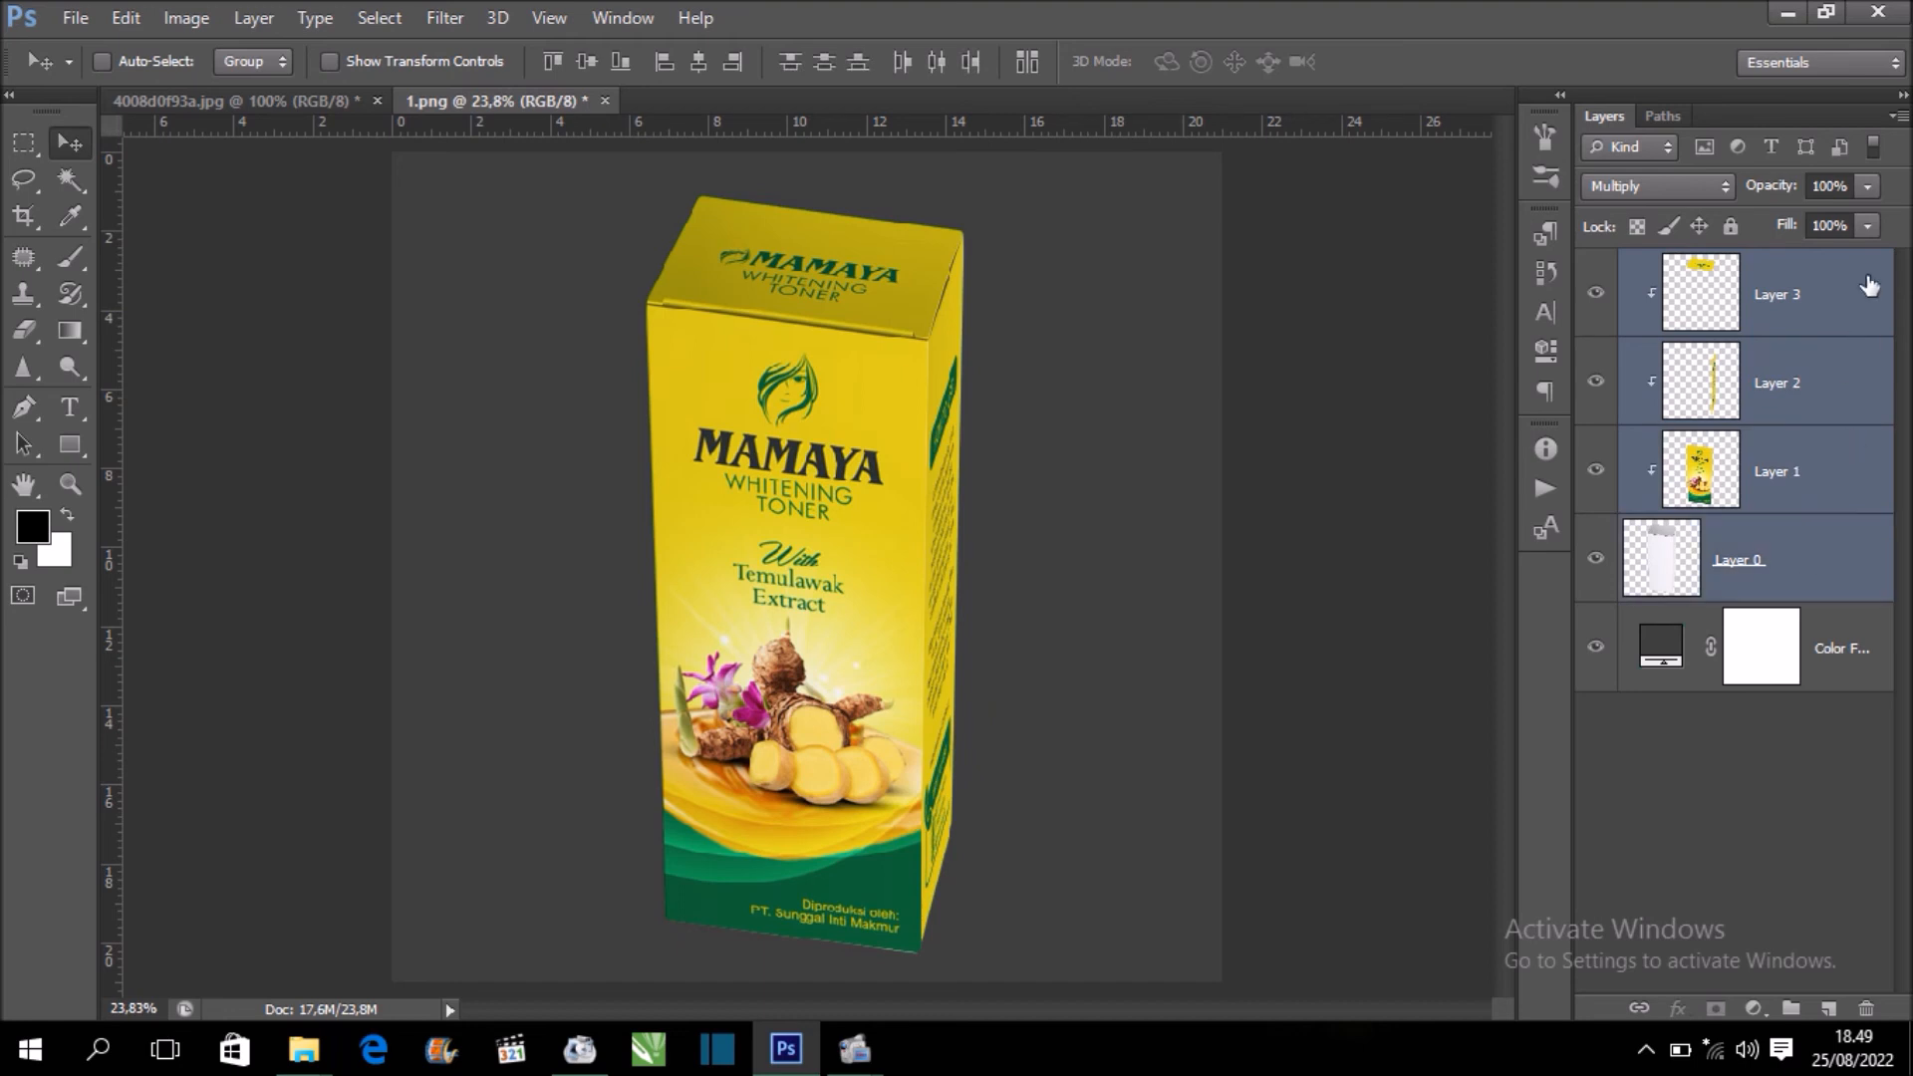
{"action": "left_click", "coordinate": [1899, 116]}
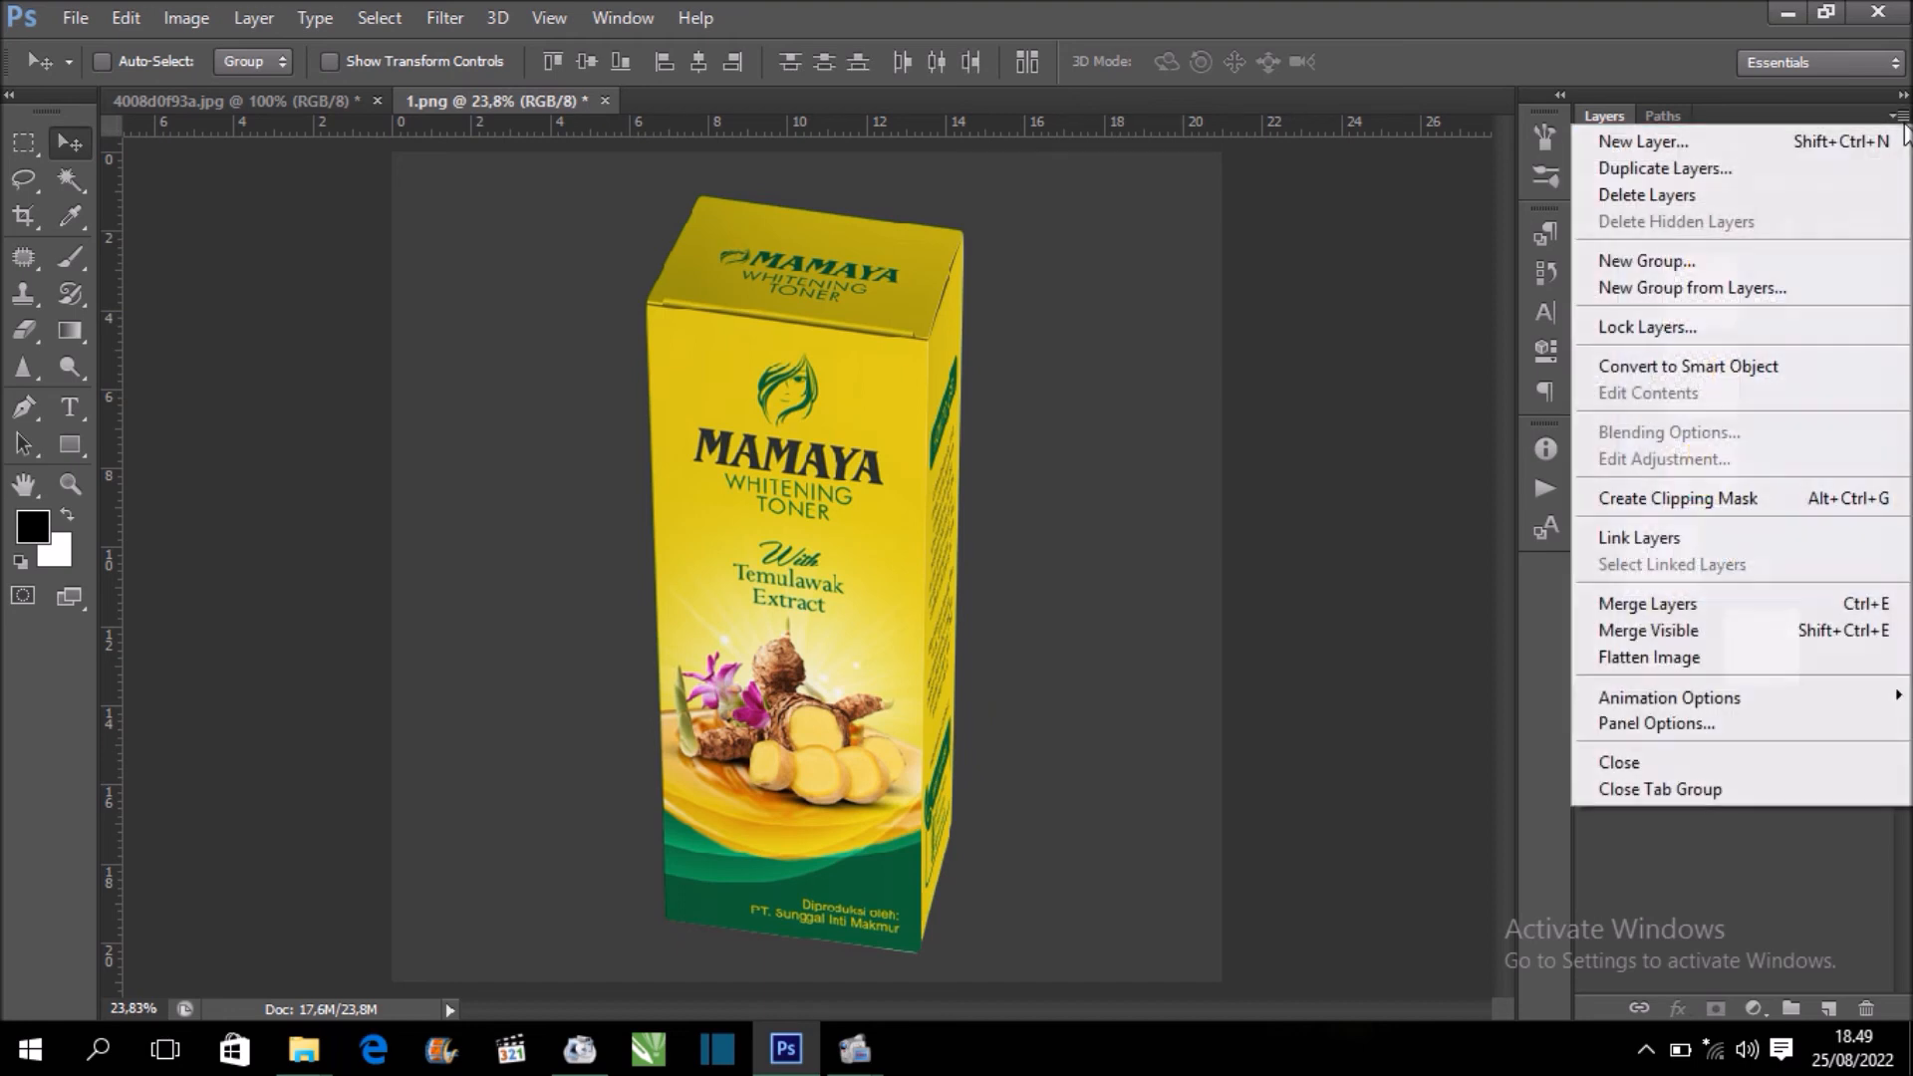
{"action": "left_click", "coordinate": [1797, 604]}
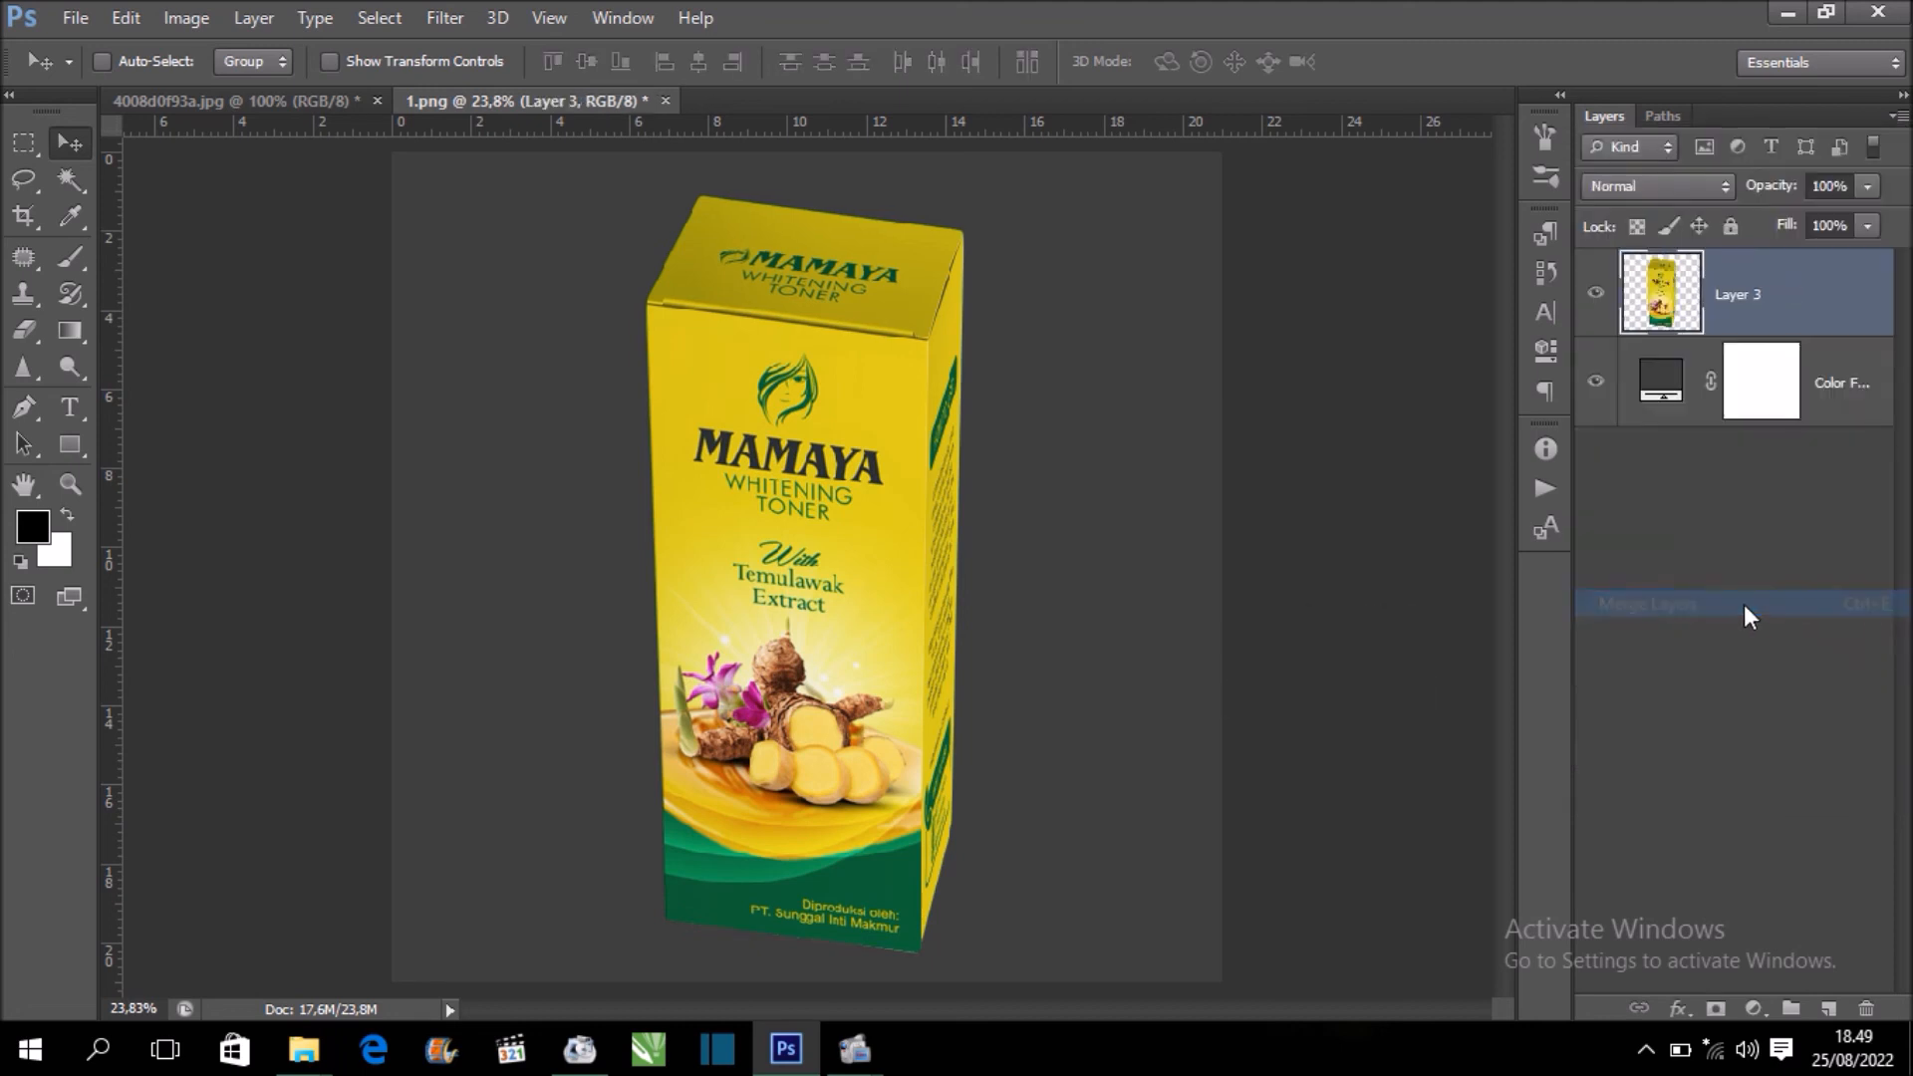
Scale the merged box down to leave more empty space around it and position it near the canvas centre
{"action": "mouse_move", "coordinate": [919, 535]}
{"action": "left_mouse_down"}
{"action": "mouse_move", "coordinate": [968, 504]}
{"action": "mouse_move", "coordinate": [926, 516]}
{"action": "left_mouse_up"}
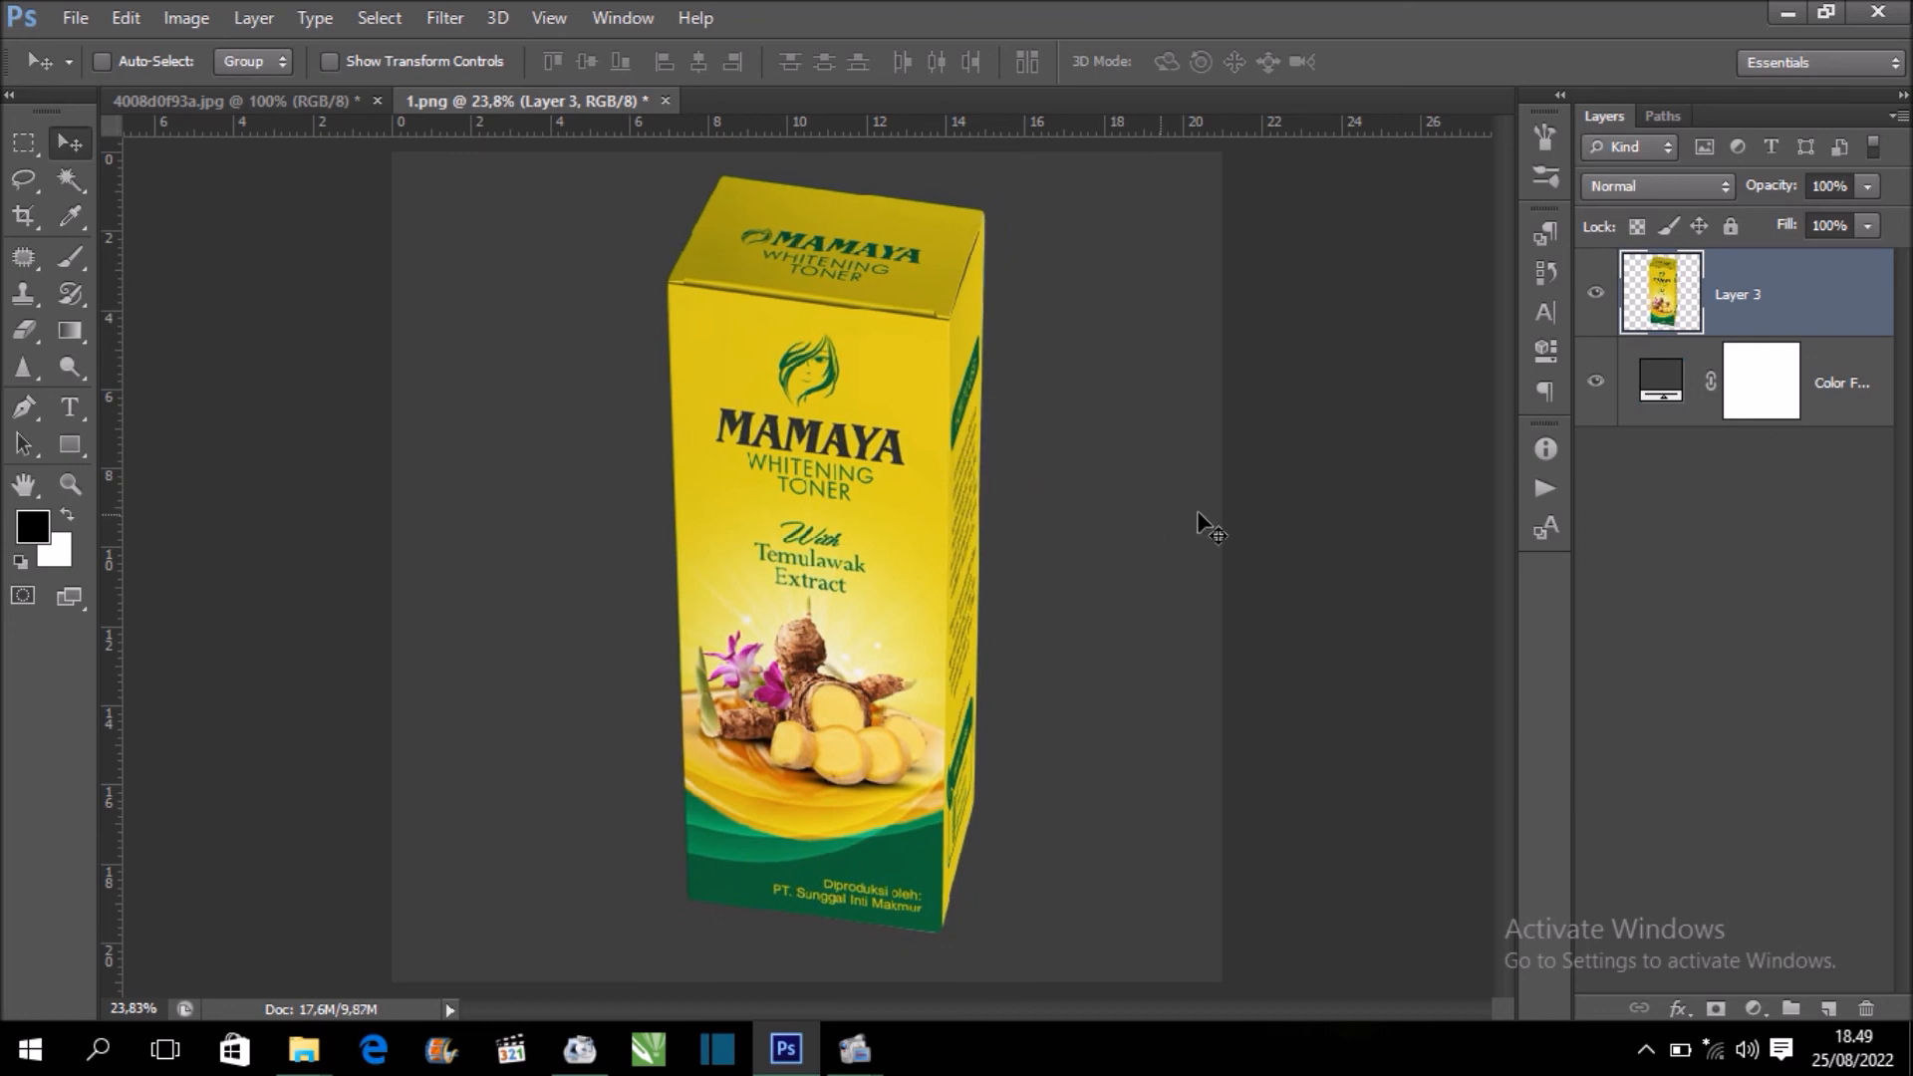
{"action": "key", "text": "ctrl+minus"}
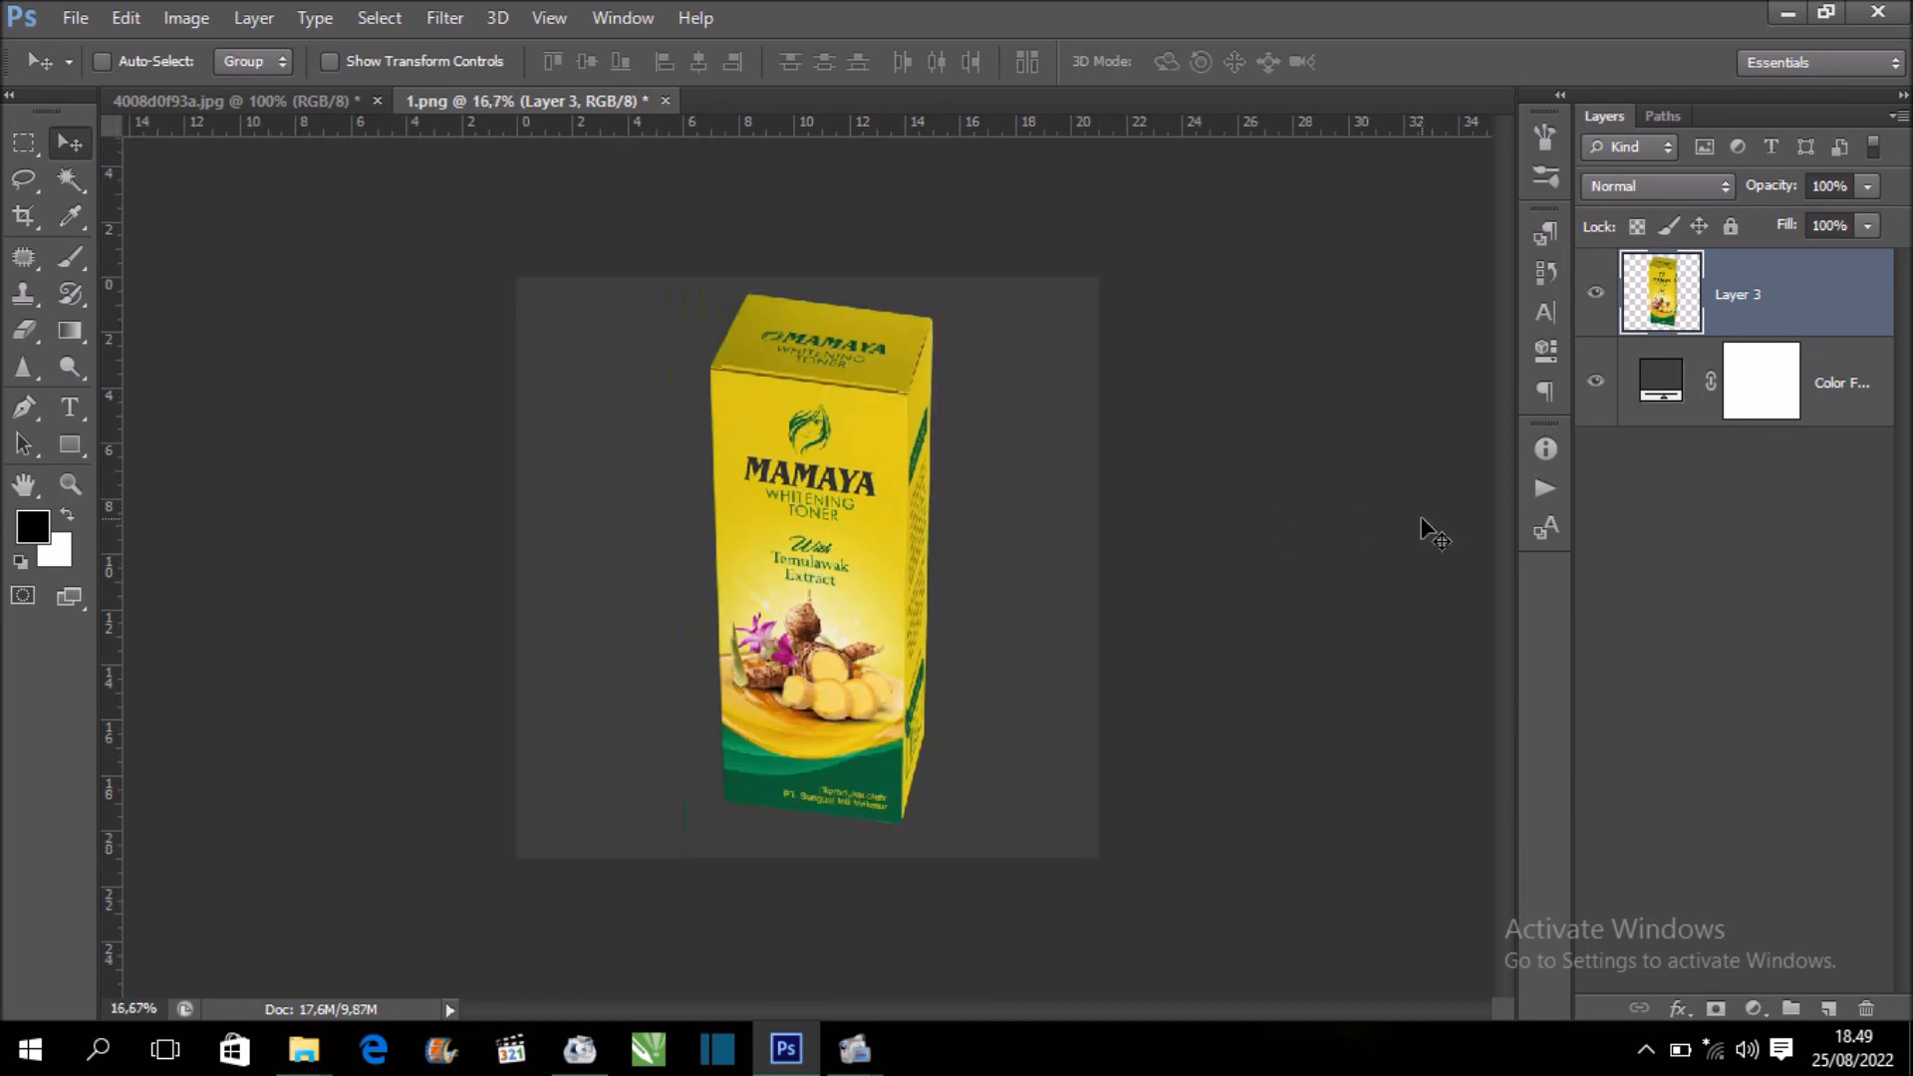
{"action": "key", "text": "ctrl+t"}
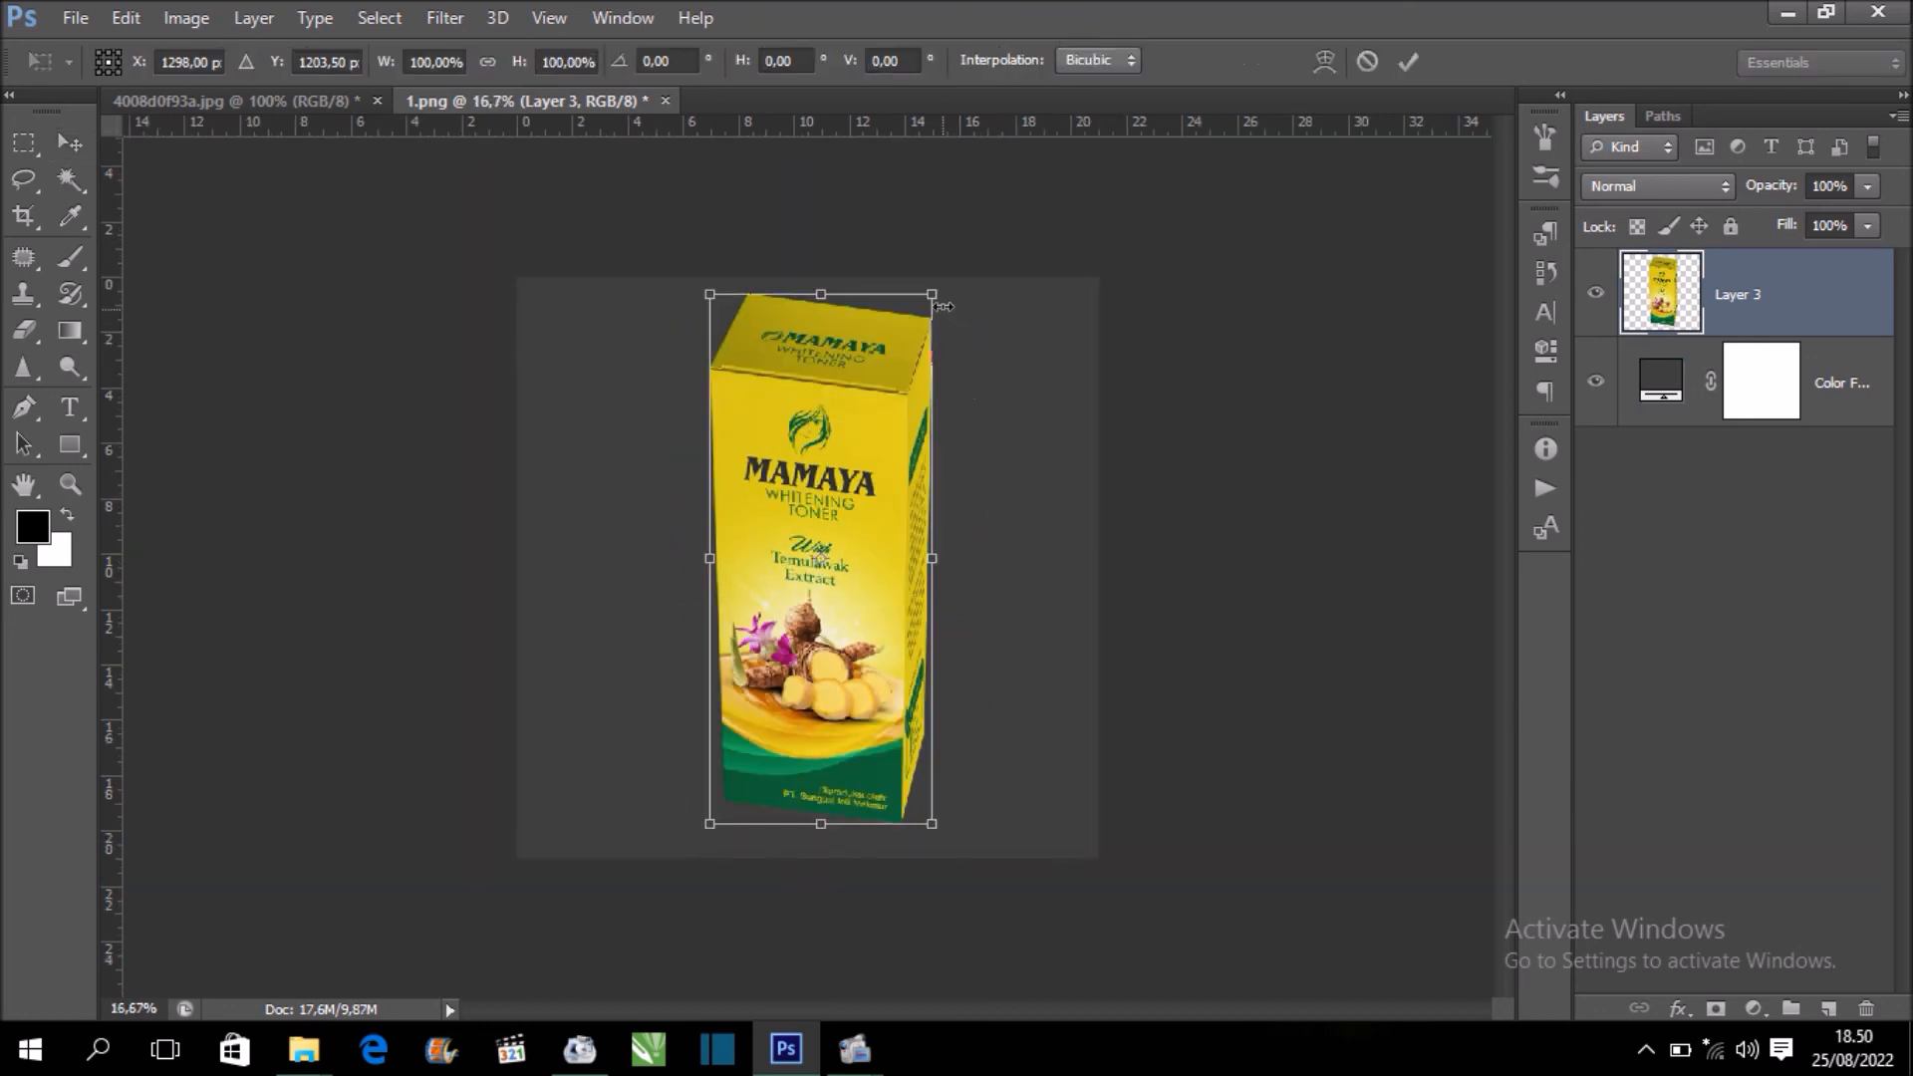
{"action": "left_click_drag", "start_coordinate": [941, 296], "coordinate": [889, 358]}
{"action": "key", "text": "Return"}
{"action": "mouse_move", "coordinate": [822, 516]}
{"action": "left_mouse_down"}
{"action": "mouse_move", "coordinate": [822, 533]}
{"action": "mouse_move", "coordinate": [822, 508]}
{"action": "left_mouse_up"}
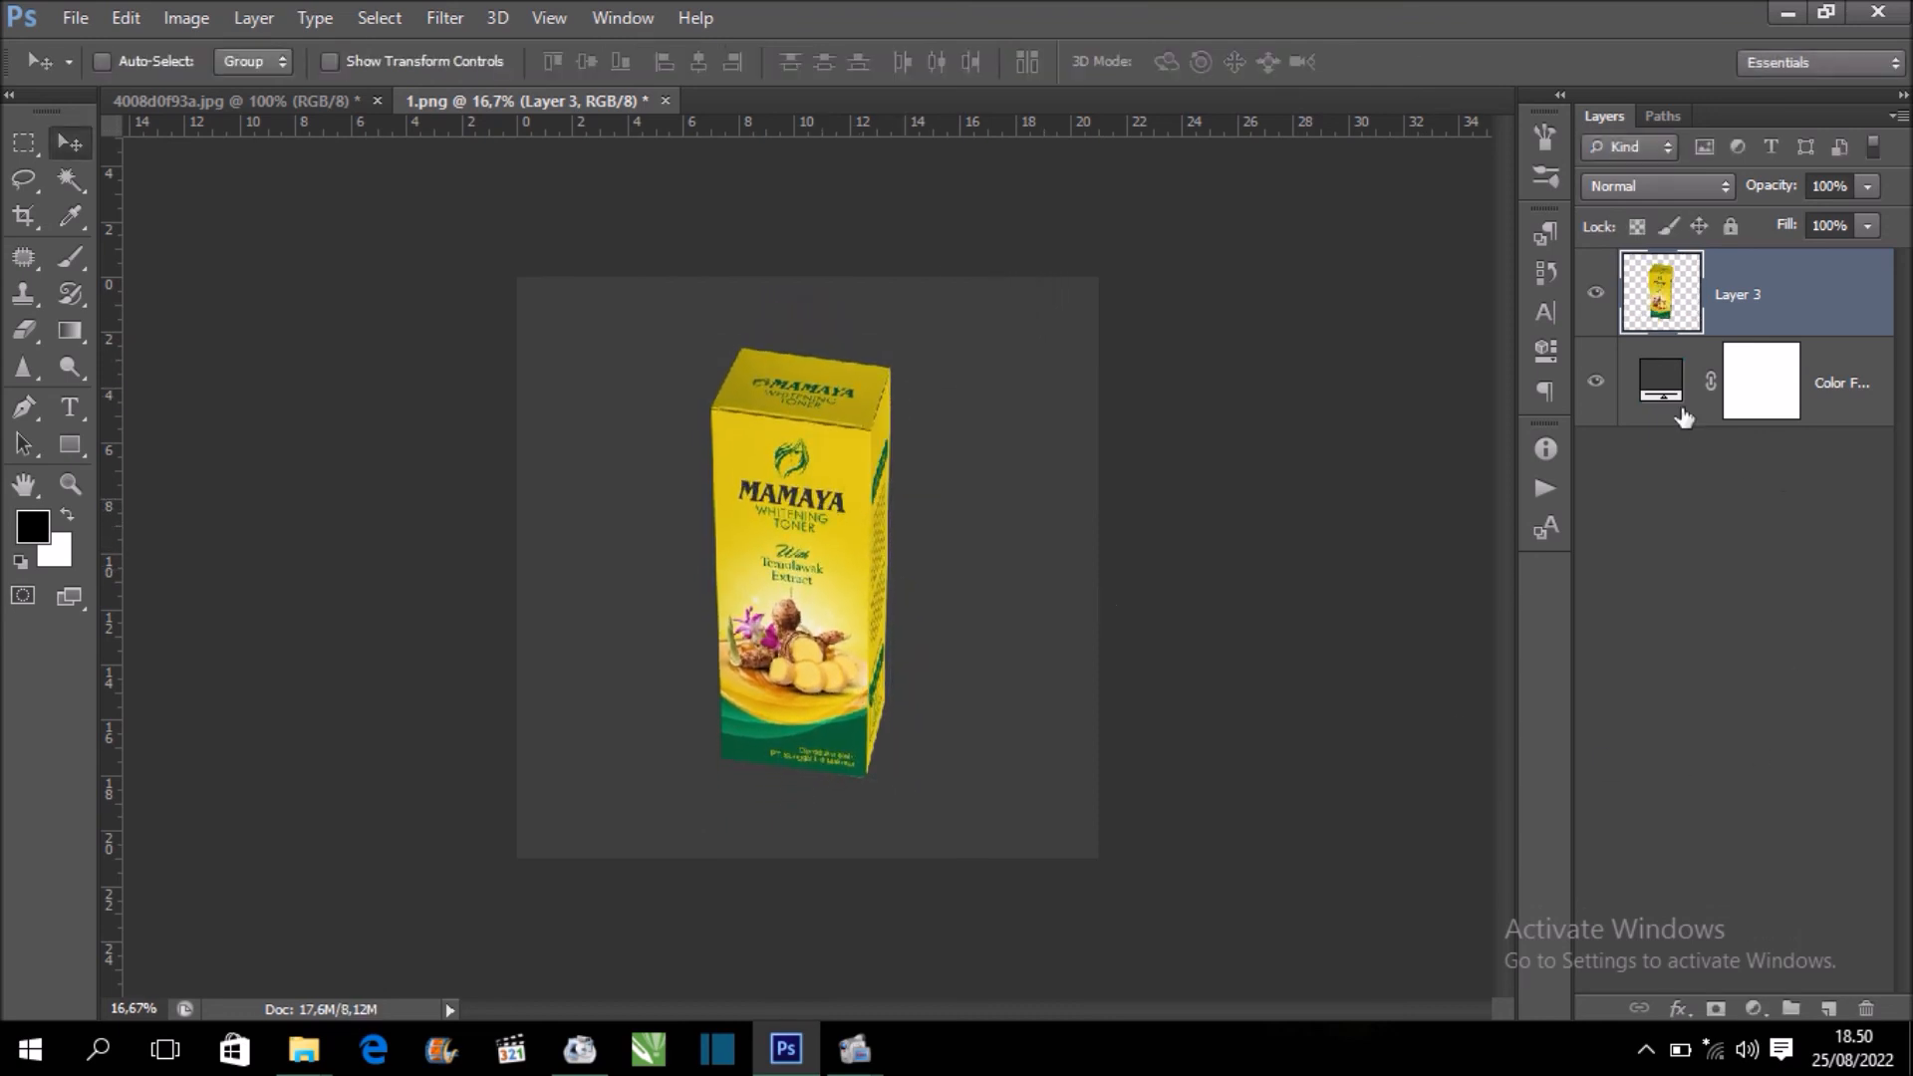
Add a linear gradient fill layer above the dark colour fill, using the Foreground to Background preset
{"action": "left_click", "coordinate": [1667, 376]}
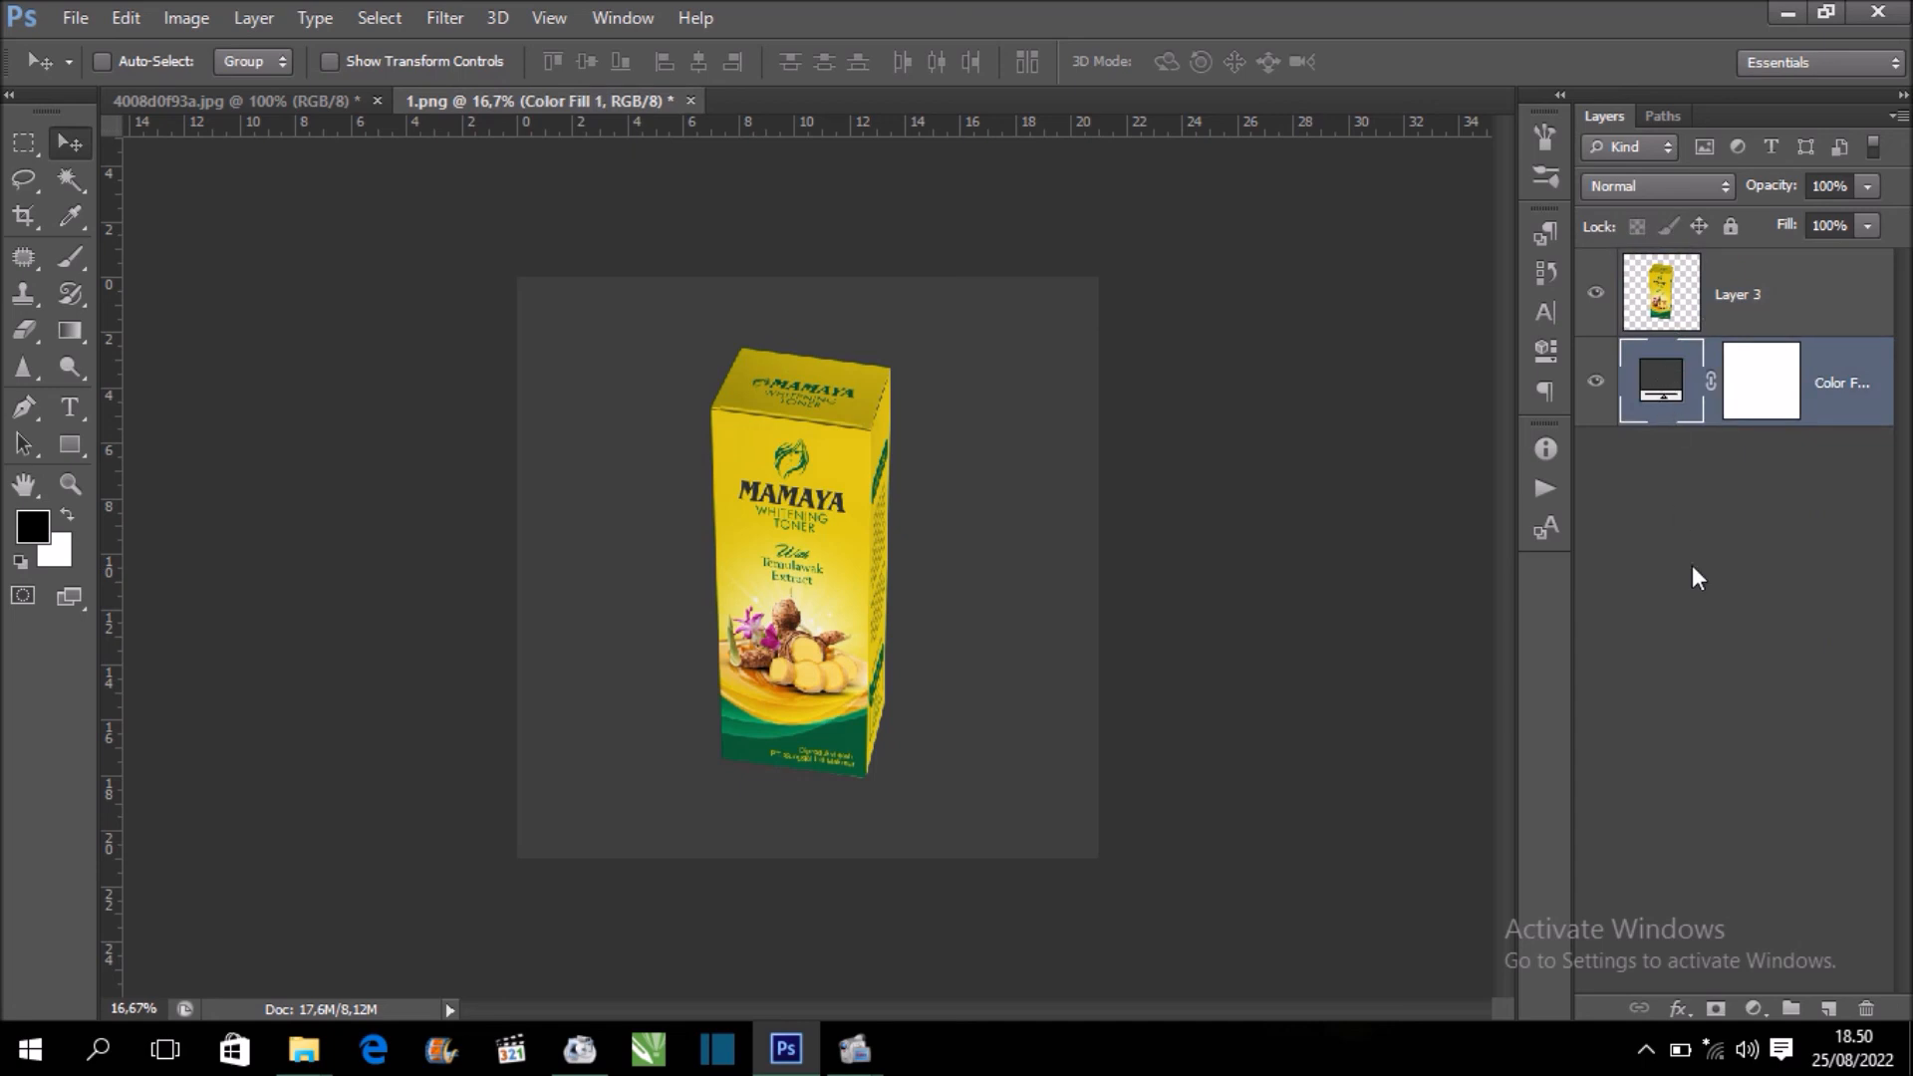
{"action": "left_click", "coordinate": [1753, 1009]}
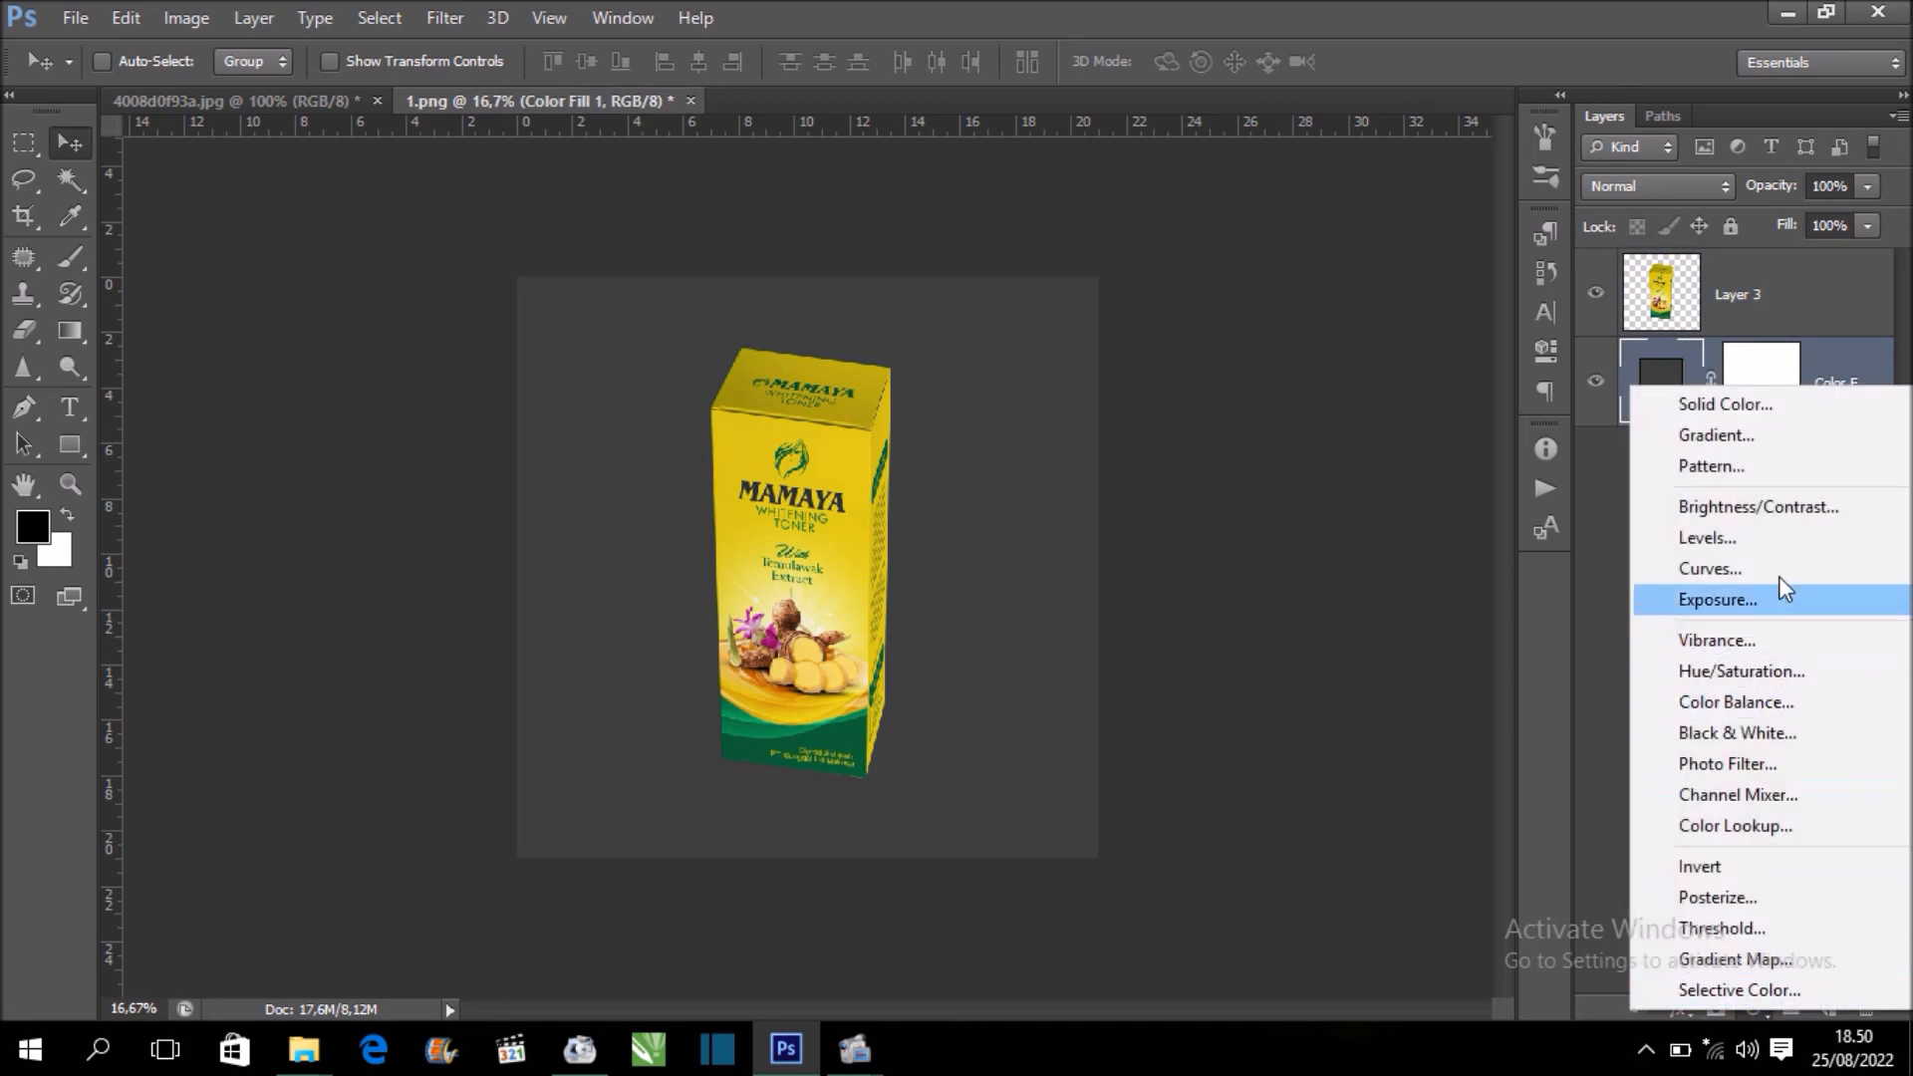
{"action": "left_click", "coordinate": [1739, 438]}
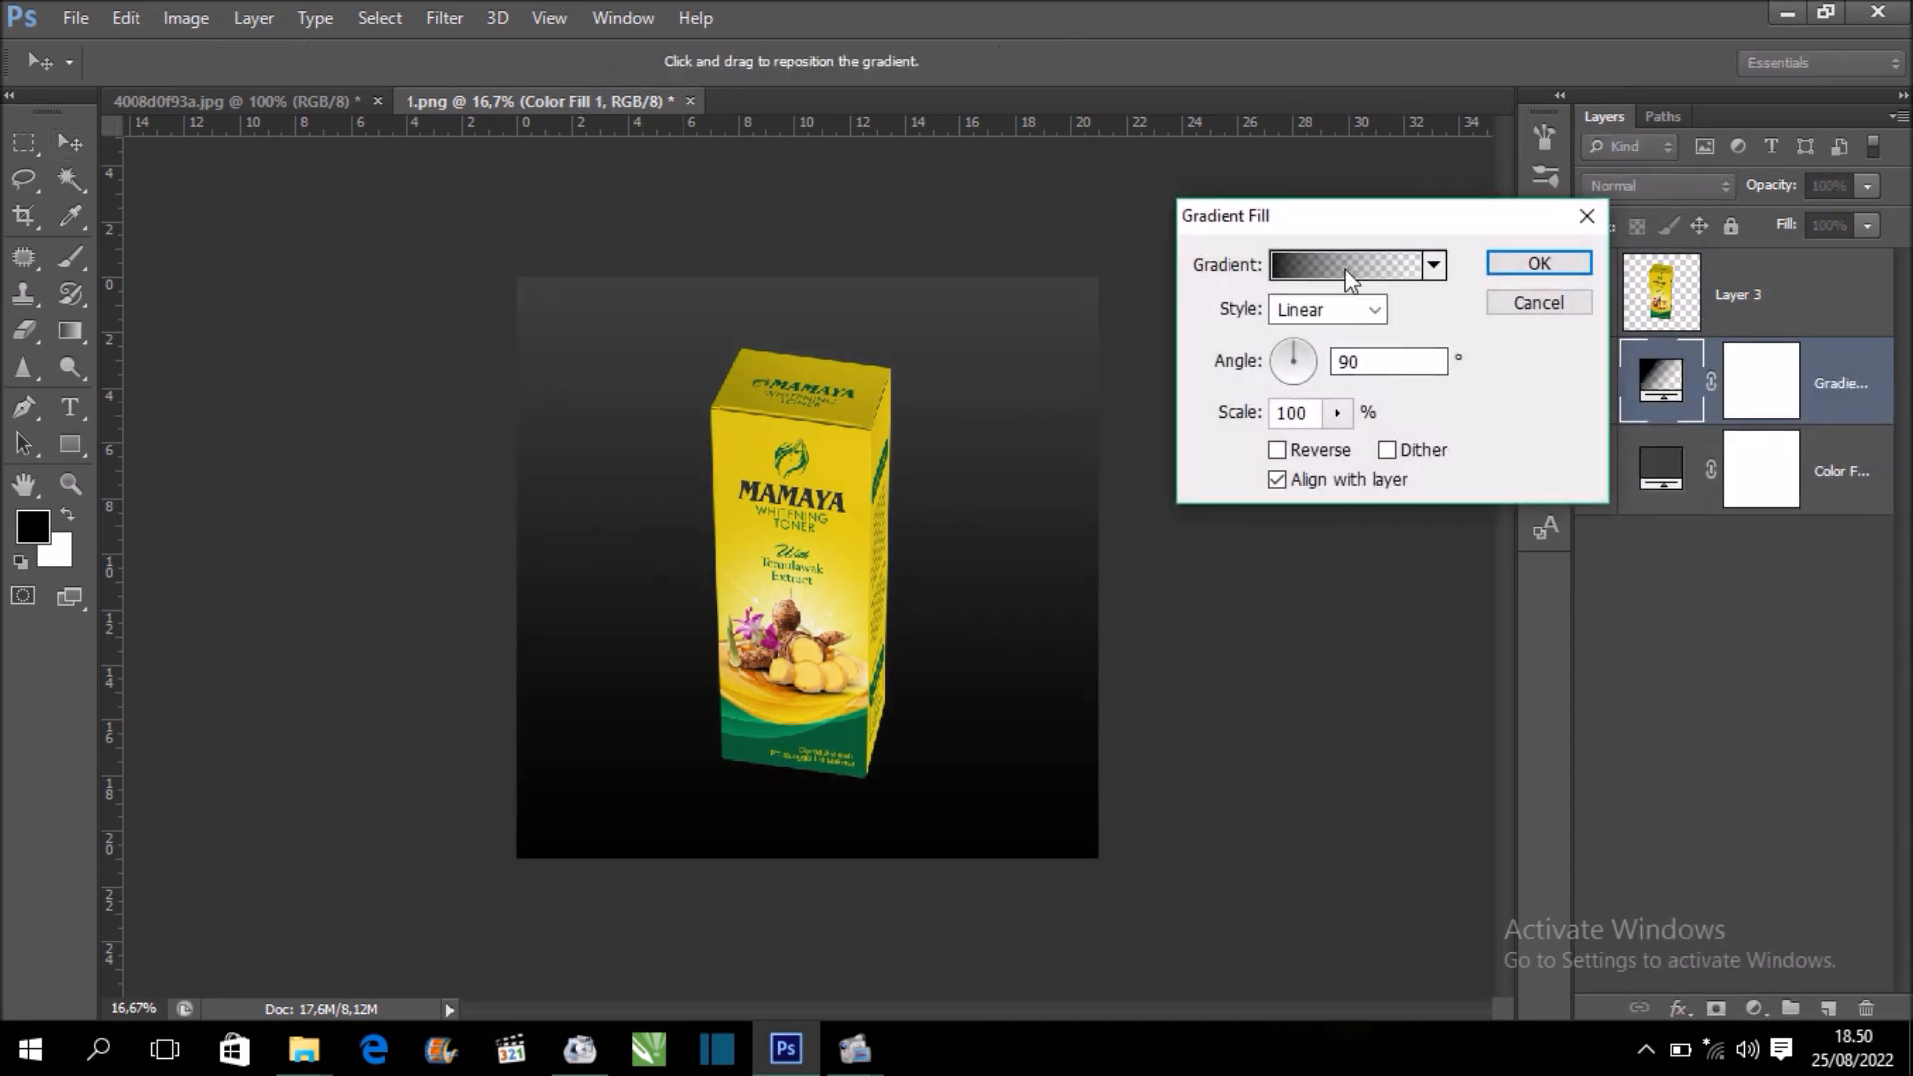
{"action": "left_click", "coordinate": [1346, 271]}
{"action": "left_click", "coordinate": [1309, 265]}
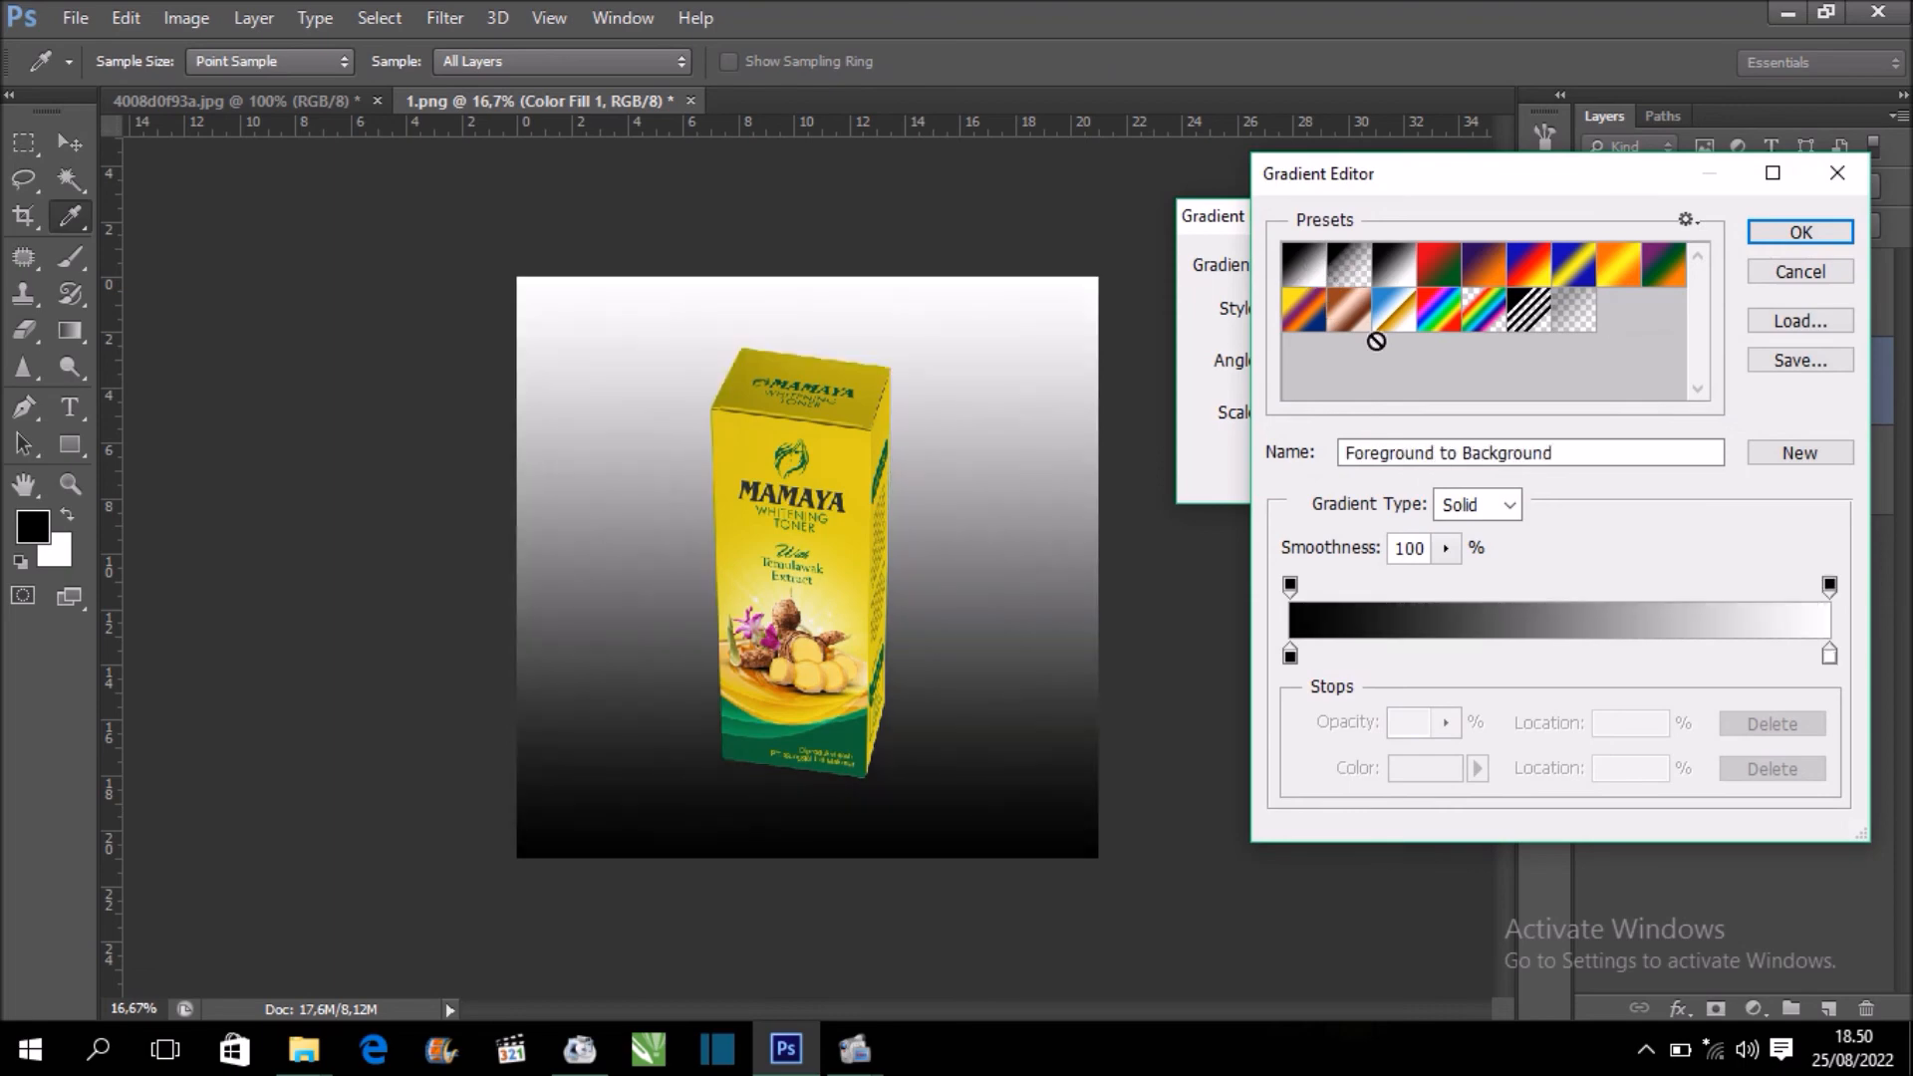
Recolour the gradient's black stop at location 0% to a light grey and apply the gradient fill
{"action": "left_click", "coordinate": [1291, 657]}
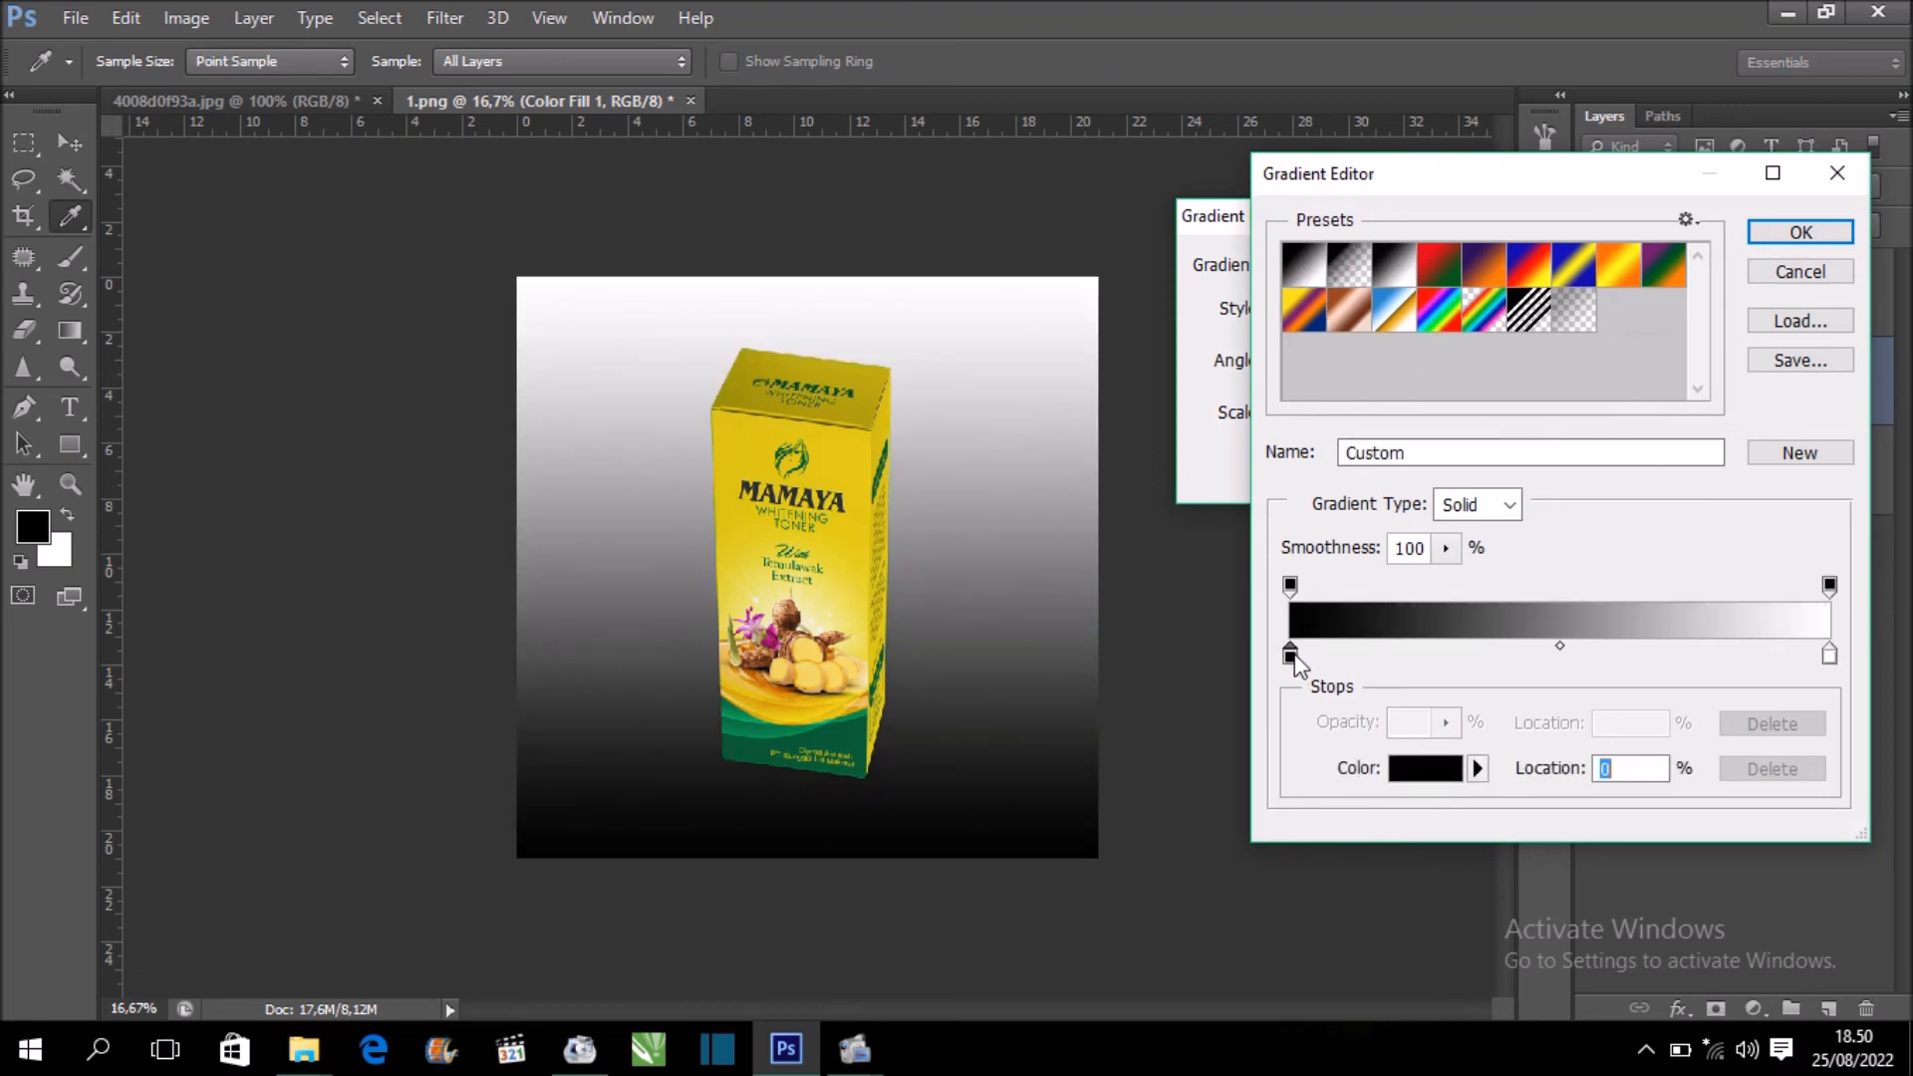
{"action": "left_click", "coordinate": [1419, 775]}
{"action": "left_click", "coordinate": [1031, 446]}
{"action": "left_click", "coordinate": [1020, 416]}
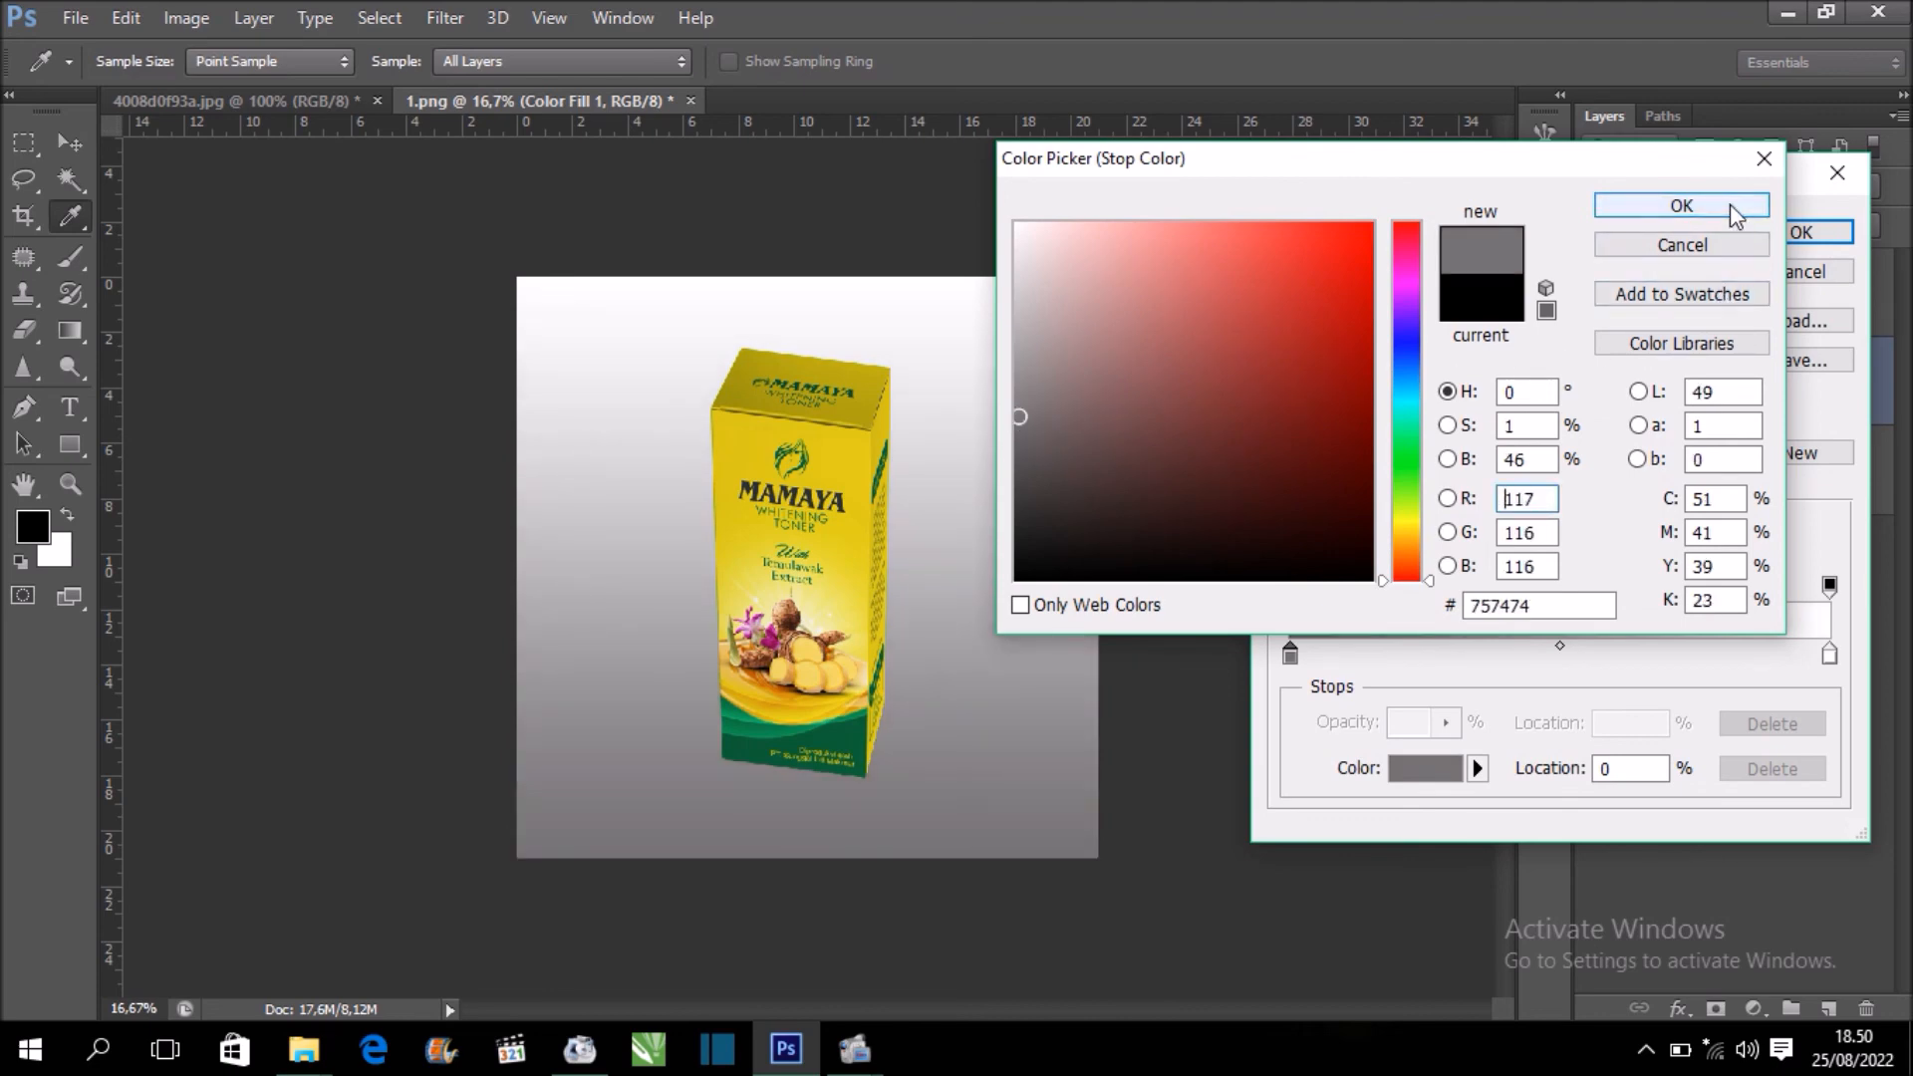
{"action": "left_click", "coordinate": [1023, 376]}
{"action": "left_click_drag", "start_coordinate": [1023, 377], "coordinate": [1020, 332]}
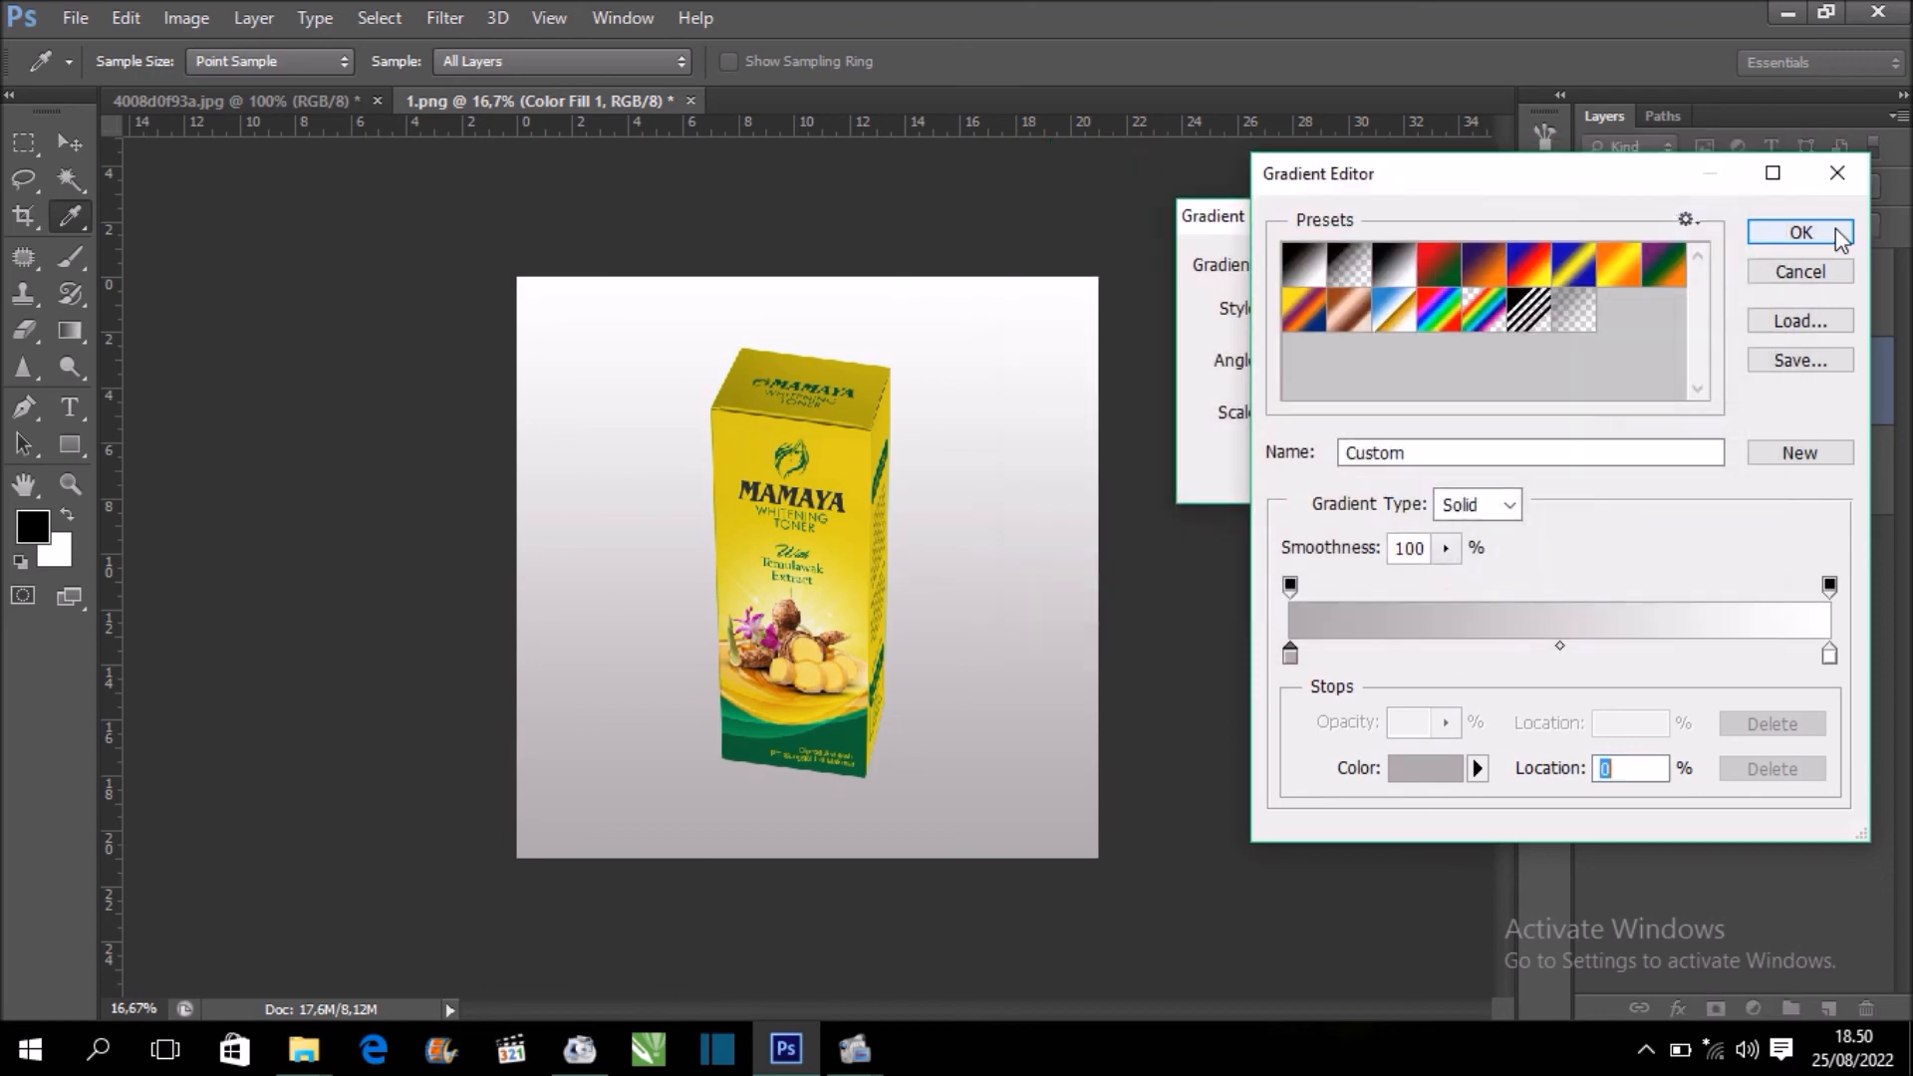
{"action": "left_click", "coordinate": [1800, 232]}
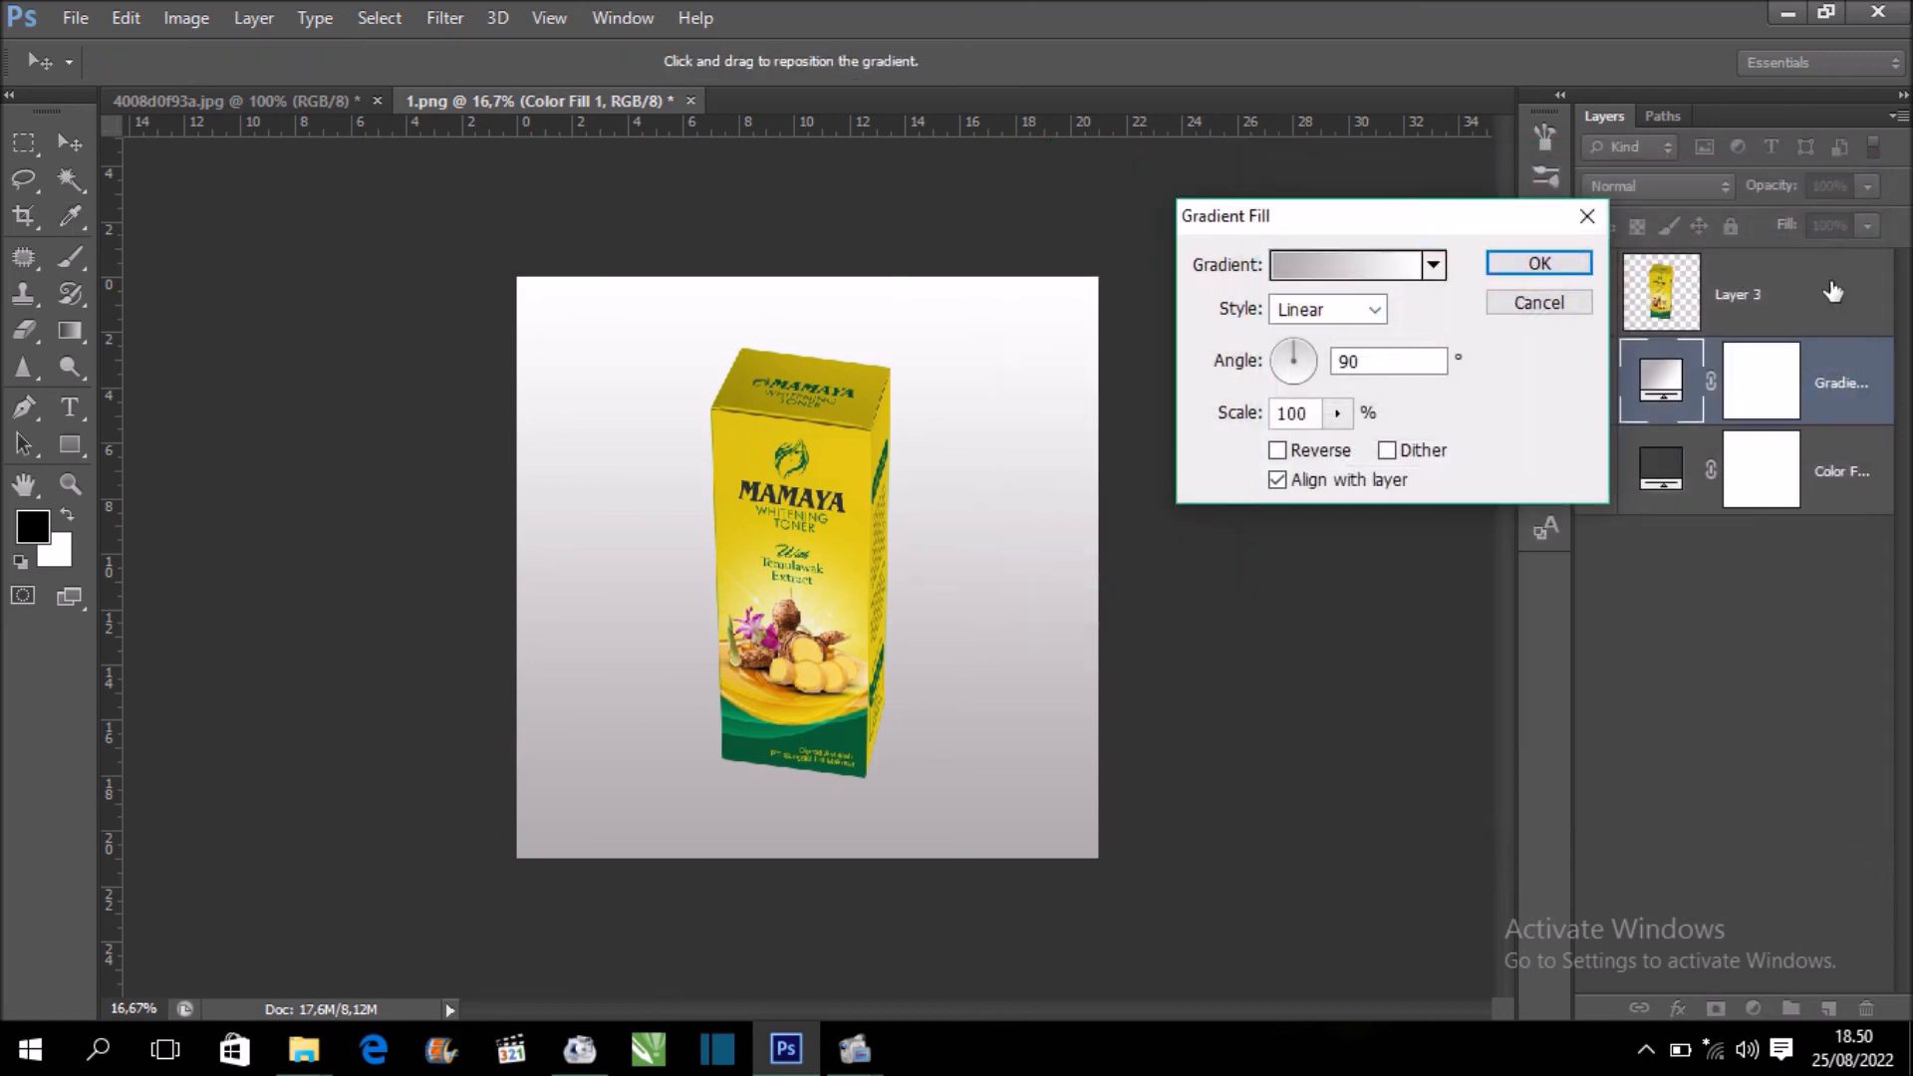
{"action": "left_click", "coordinate": [1582, 265]}
Fine-tune the box's position on the gradient background and flatten the image into one layer
{"action": "key", "text": "ctrl+plus"}
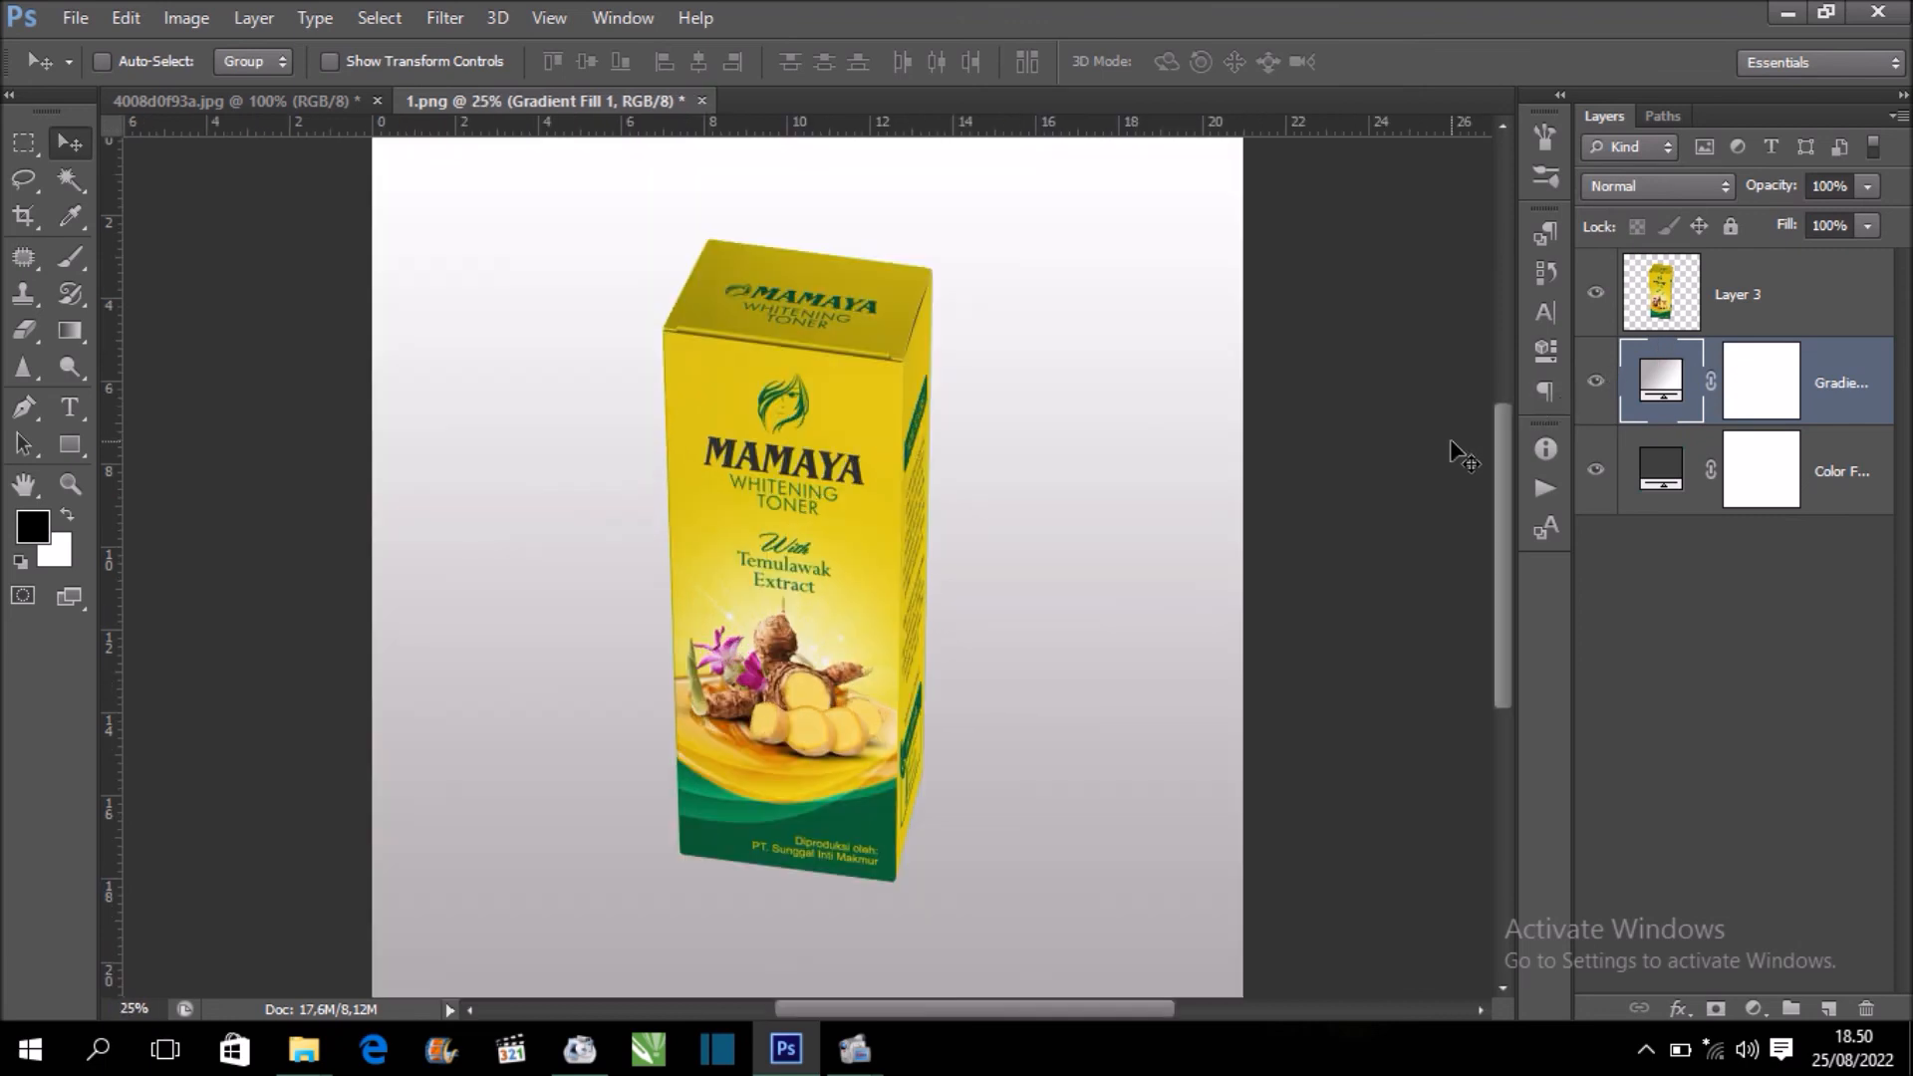
{"action": "left_click", "coordinate": [1751, 279]}
{"action": "mouse_move", "coordinate": [885, 713]}
{"action": "left_mouse_down"}
{"action": "mouse_move", "coordinate": [871, 691]}
{"action": "mouse_move", "coordinate": [899, 720]}
{"action": "left_mouse_up"}
{"action": "key", "text": "ctrl+0"}
{"action": "left_click_drag", "start_coordinate": [851, 650], "coordinate": [843, 671]}
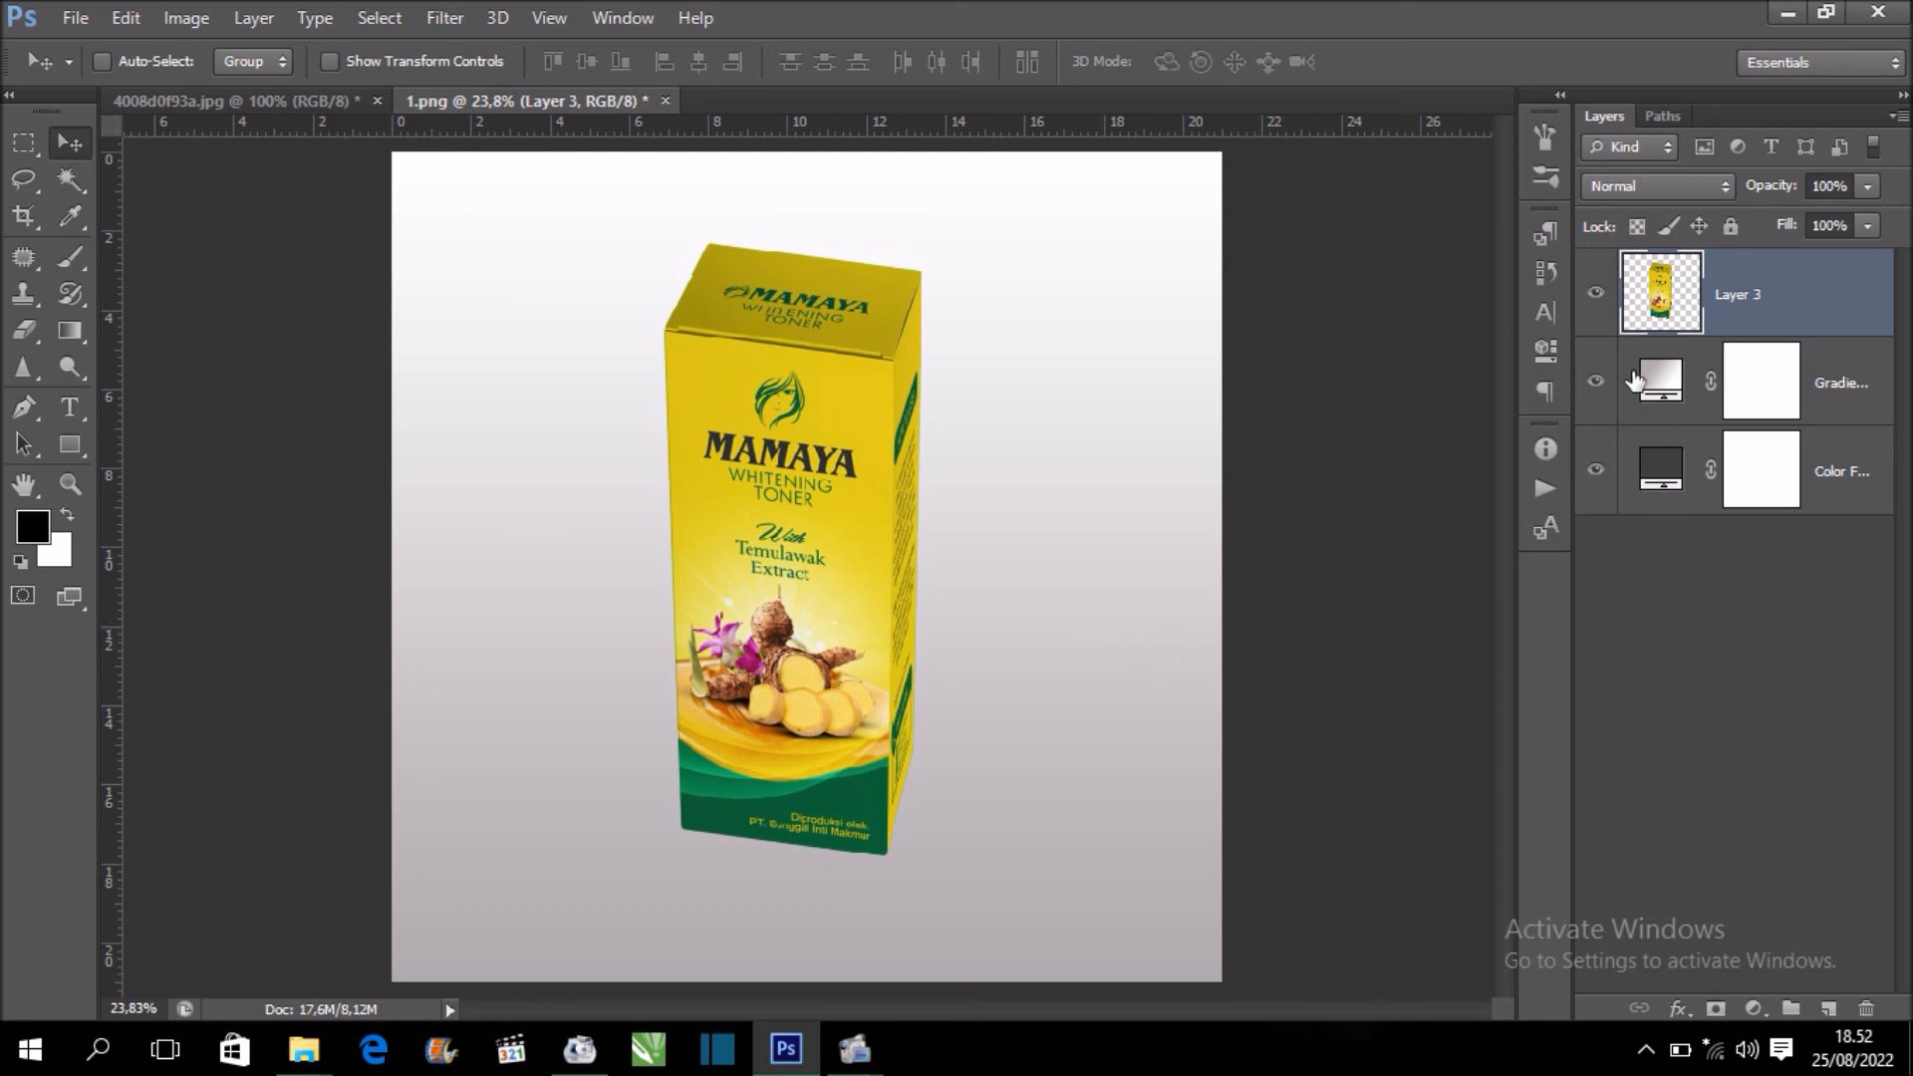
{"action": "left_click", "coordinate": [1901, 119]}
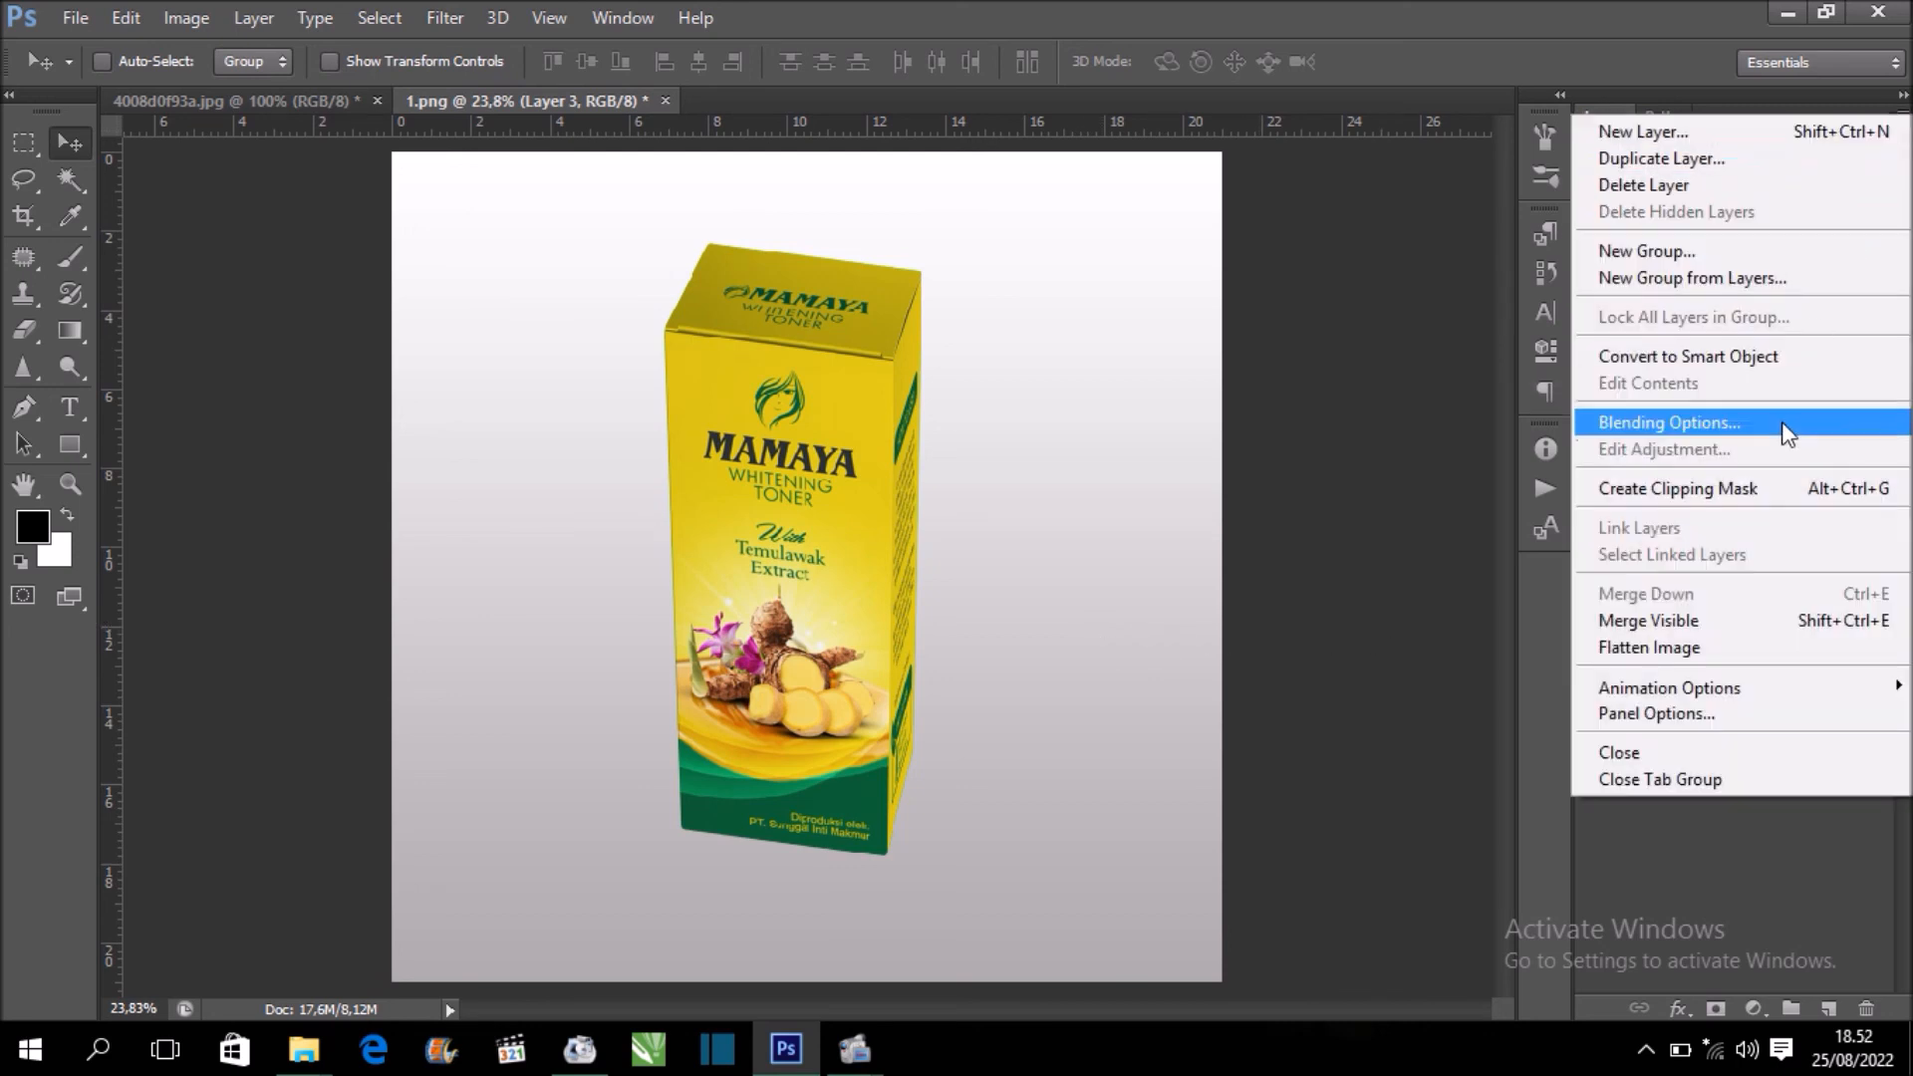
{"action": "left_click", "coordinate": [1747, 641]}
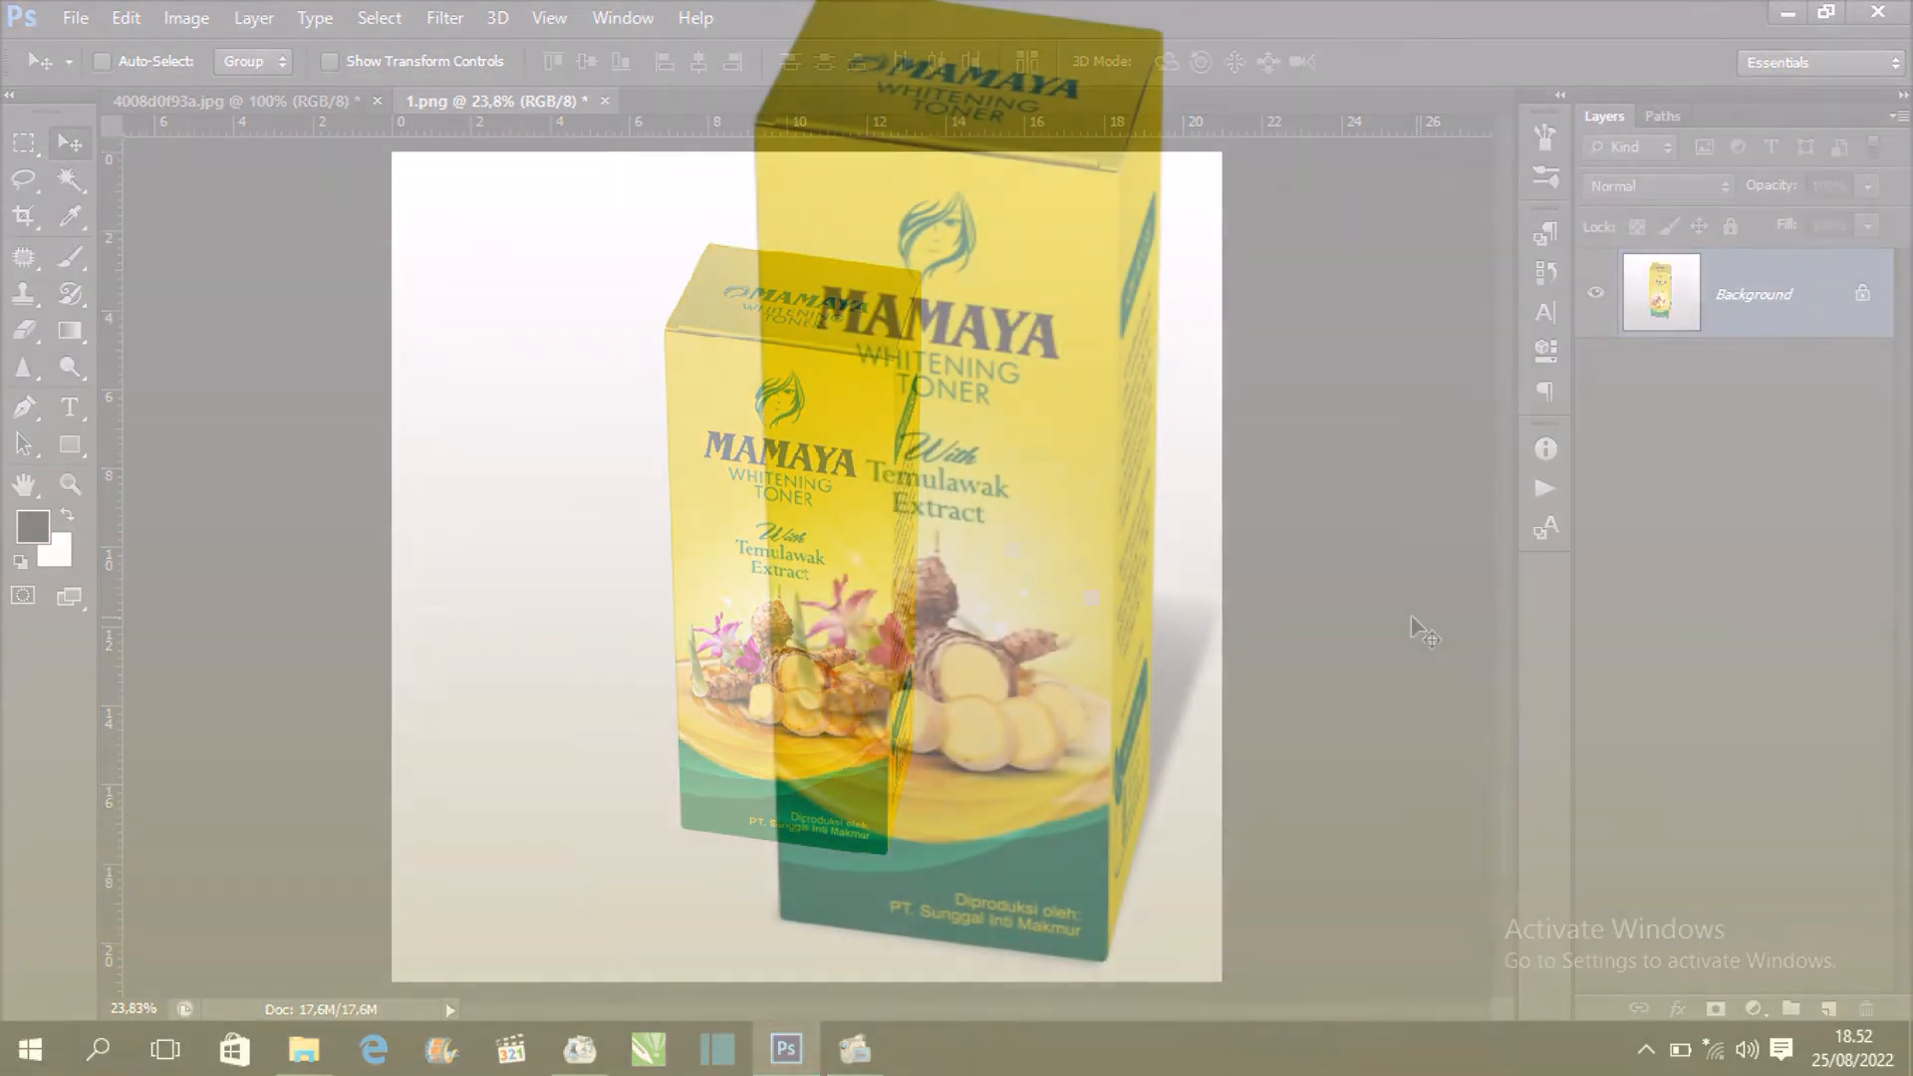